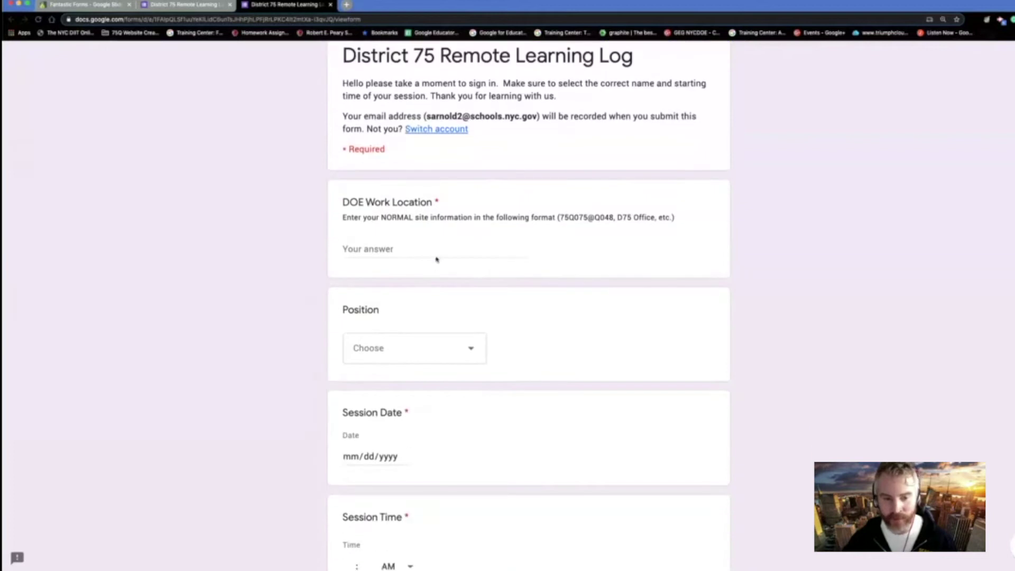
click(442, 246)
scroll(442, 244, down, 2)
click(476, 217)
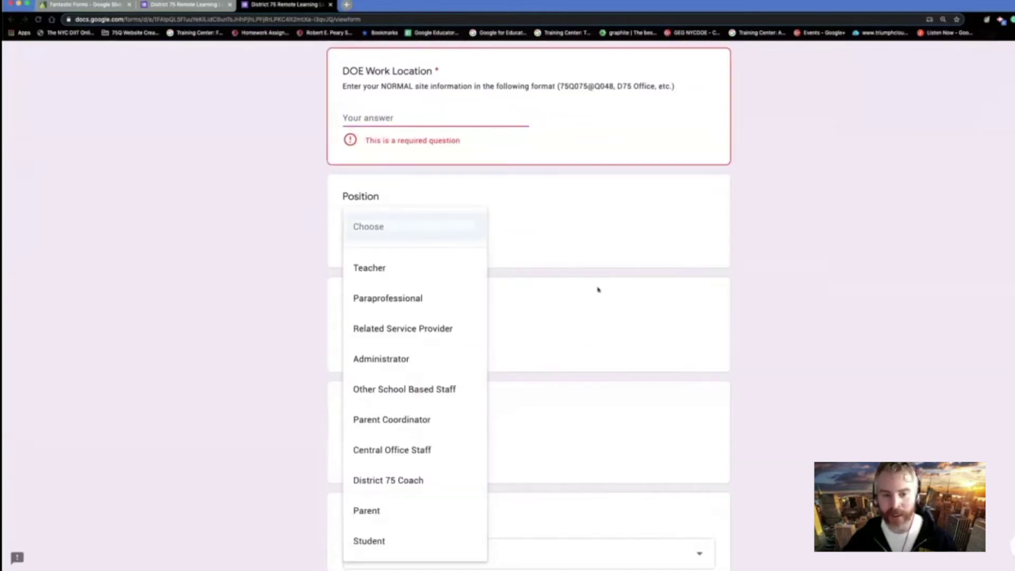
click(763, 324)
scroll(582, 275, down, 5)
click(466, 279)
scroll(495, 392, down, 15)
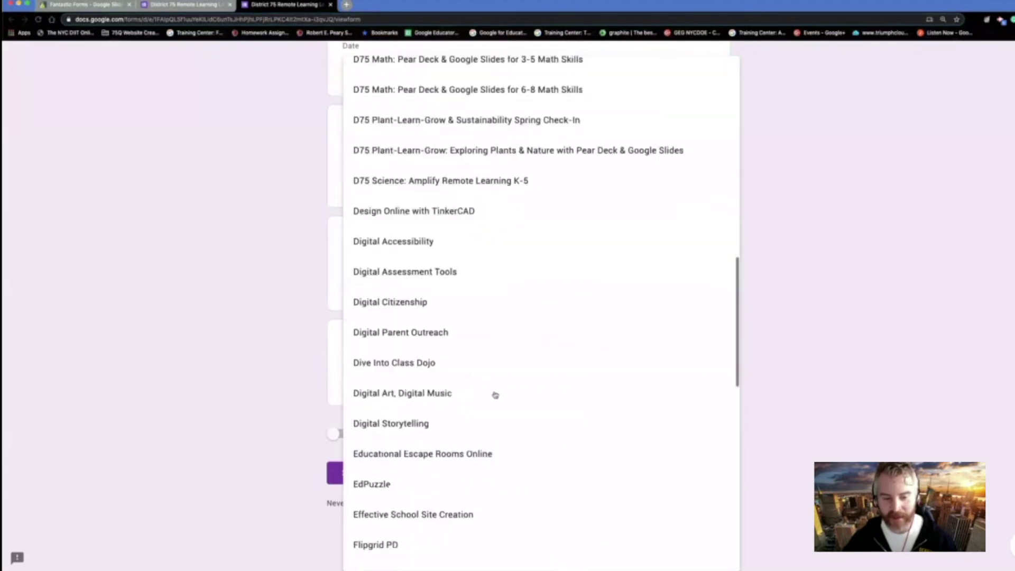
scroll(496, 395, down, 6)
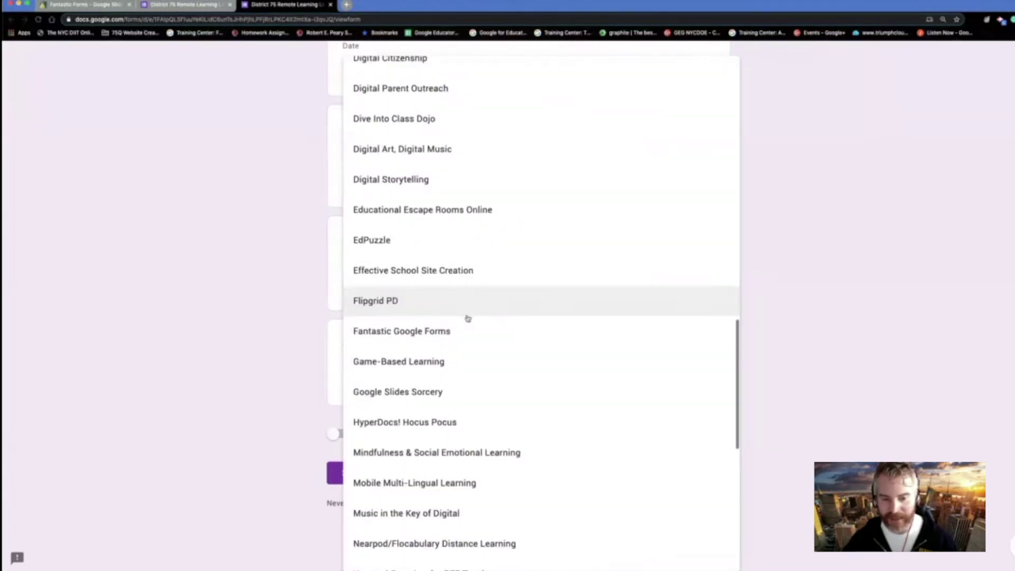
click(942, 251)
scroll(462, 201, up, 10)
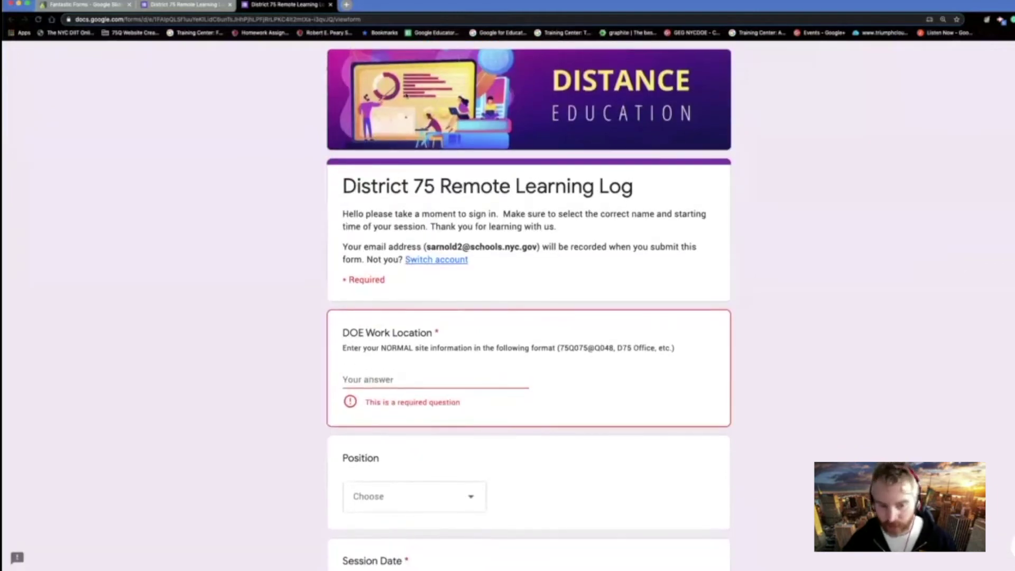
- Switch to the District 75 Remote Learning Log editor and scroll through its questions
click(201, 5)
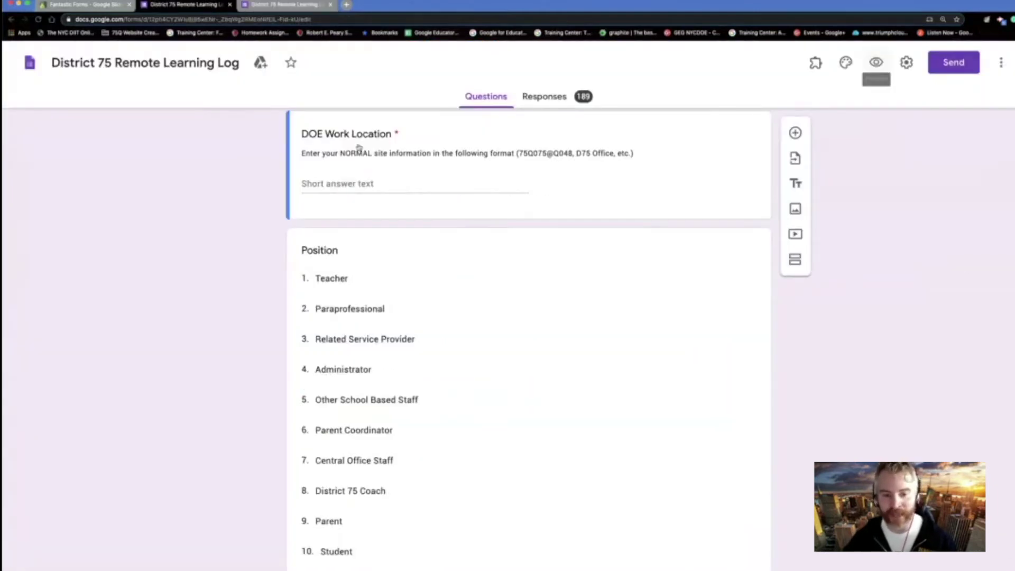
scroll(470, 378, down, 9)
scroll(470, 378, up, 14)
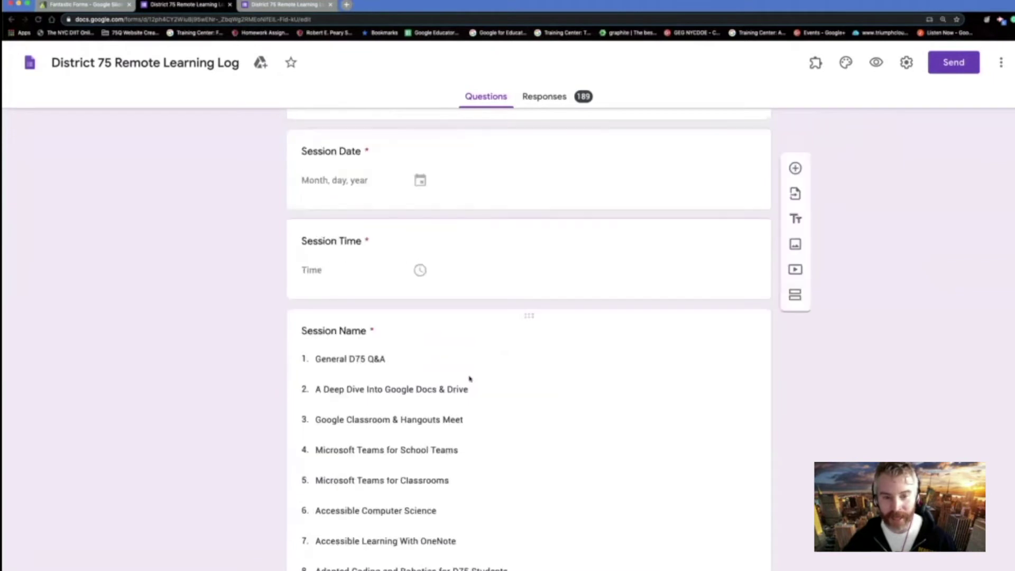
scroll(470, 379, up, 3)
- Review the 189-response summary charts, including the Position pie chart slices
click(550, 96)
scroll(694, 471, down, 1)
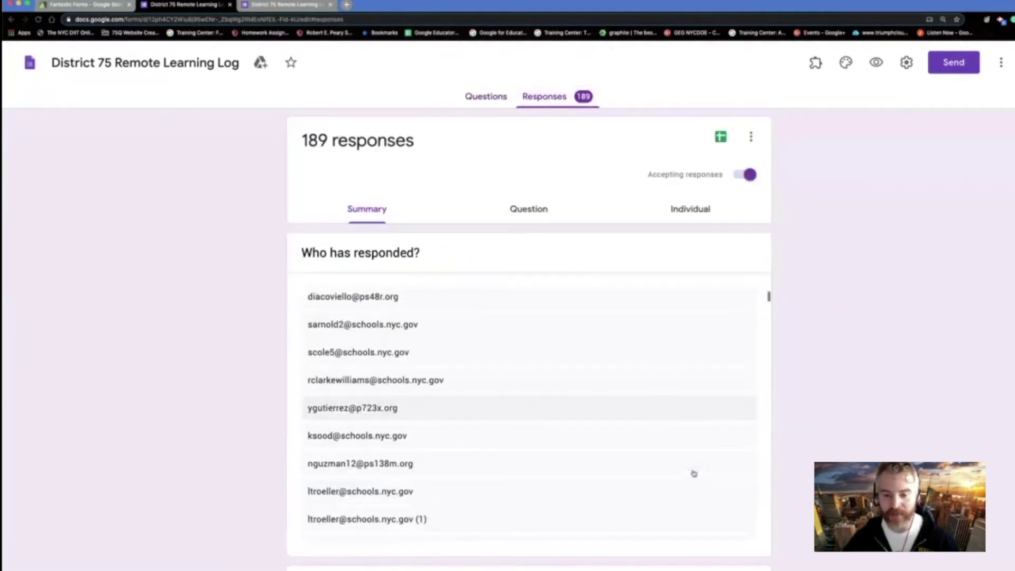
scroll(693, 472, down, 10)
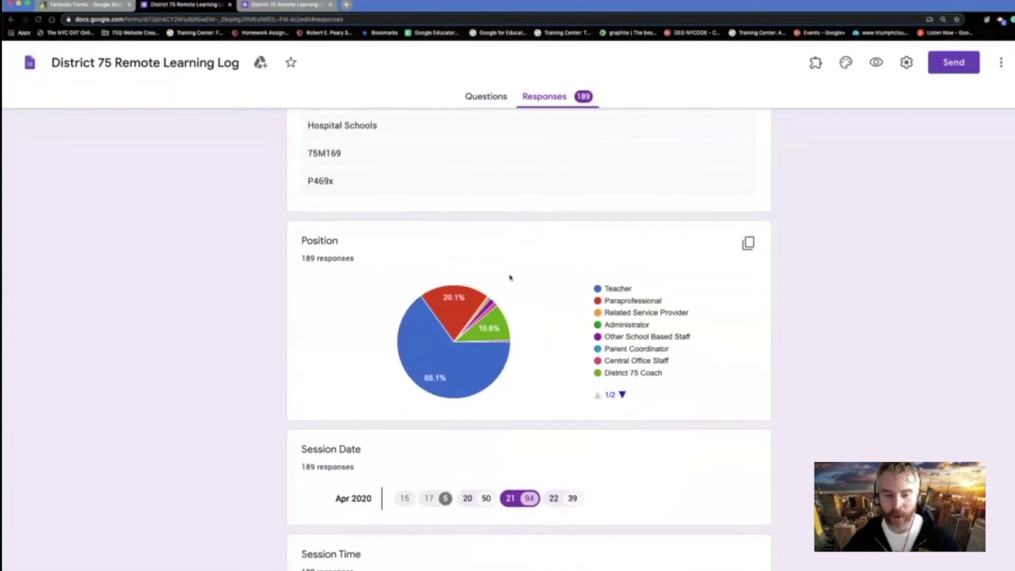
mouse_move(448, 363)
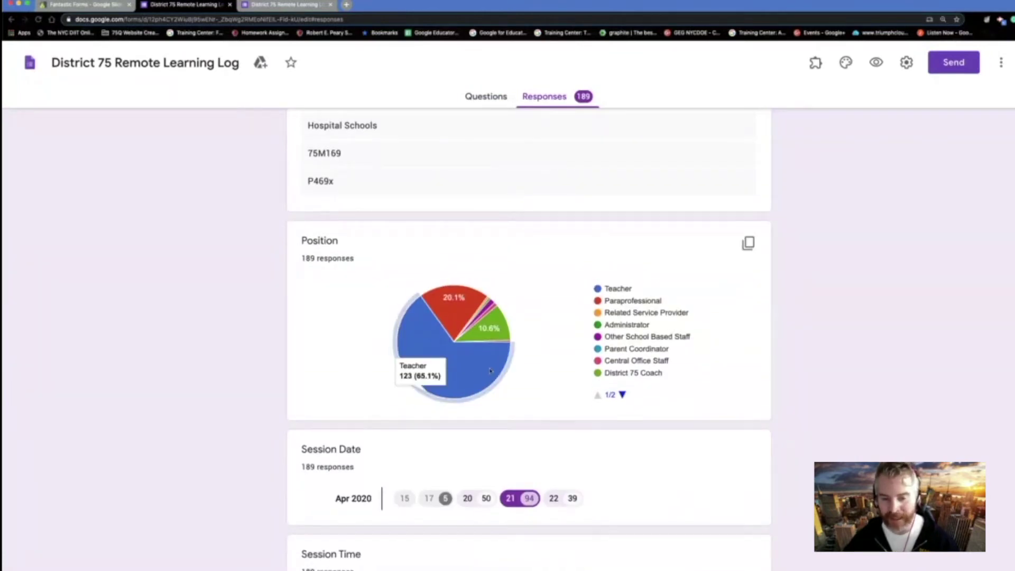
mouse_move(457, 294)
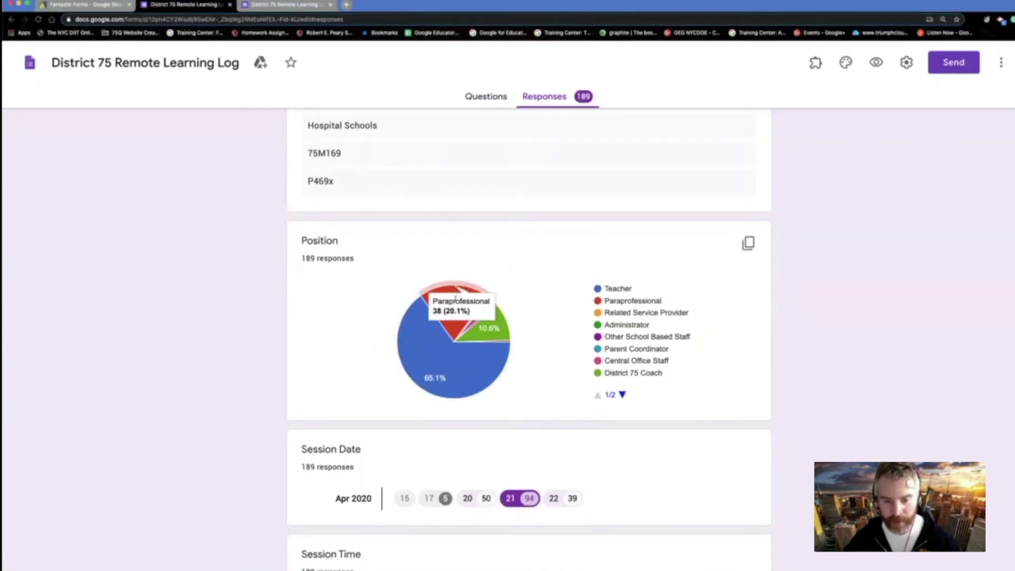
mouse_move(491, 339)
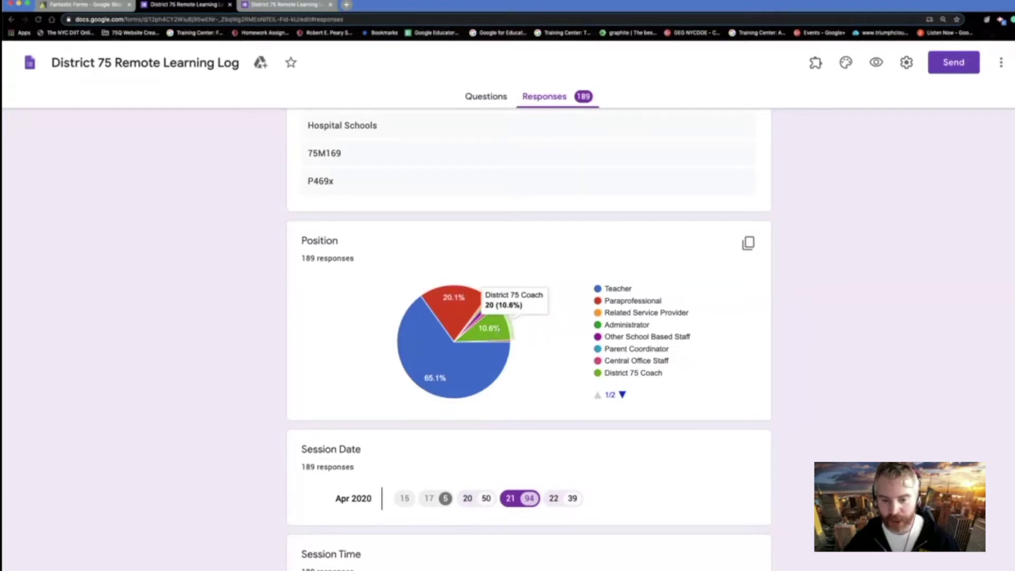
scroll(776, 486, down, 8)
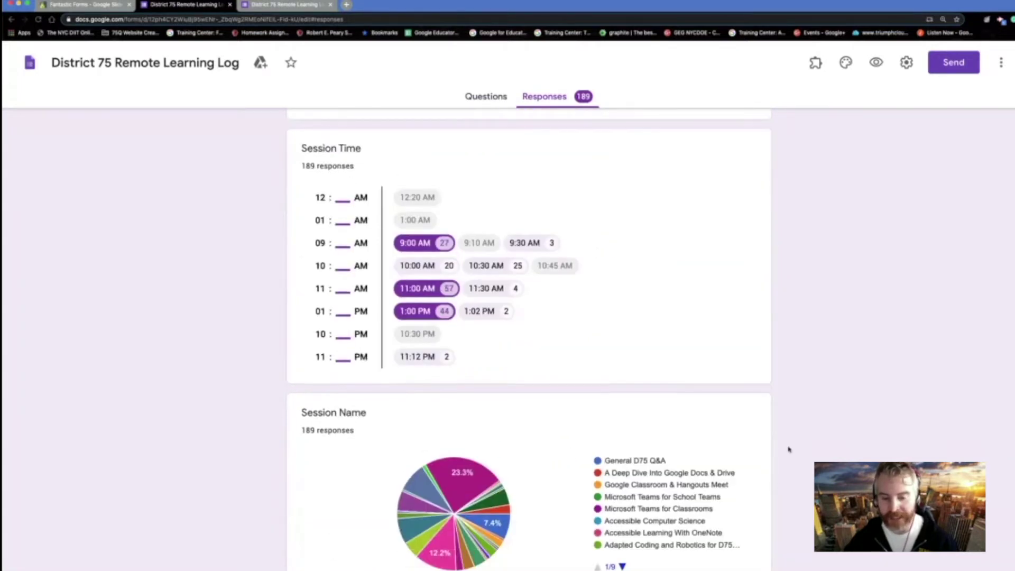
scroll(789, 449, down, 3)
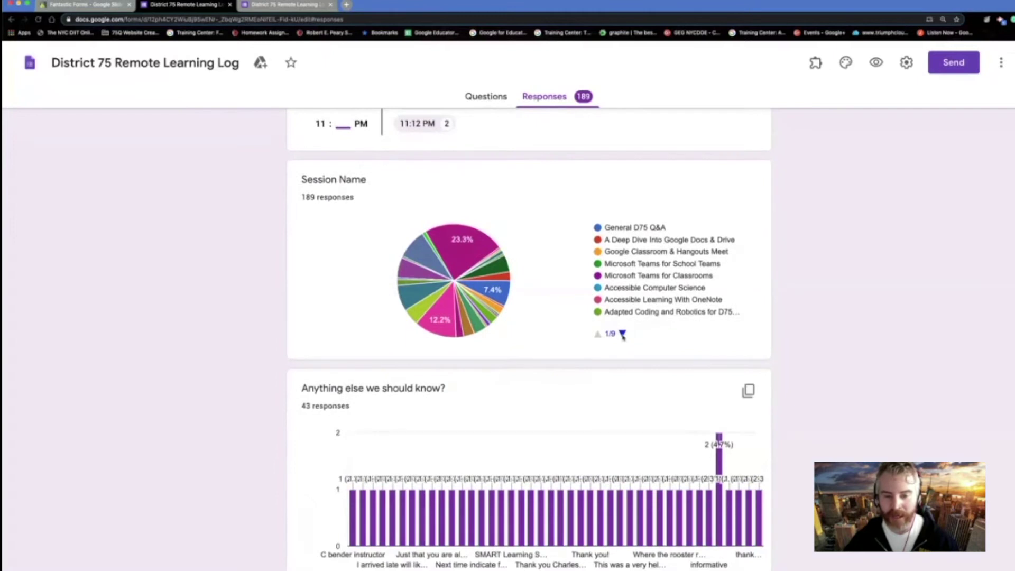
scroll(947, 300, down, 2)
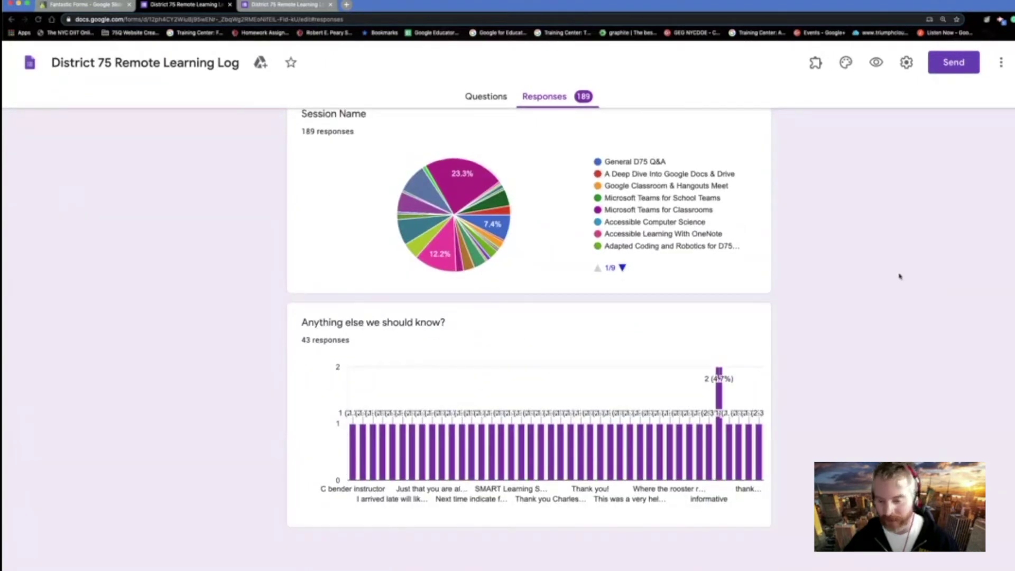
scroll(900, 276, up, 7)
scroll(900, 276, up, 20)
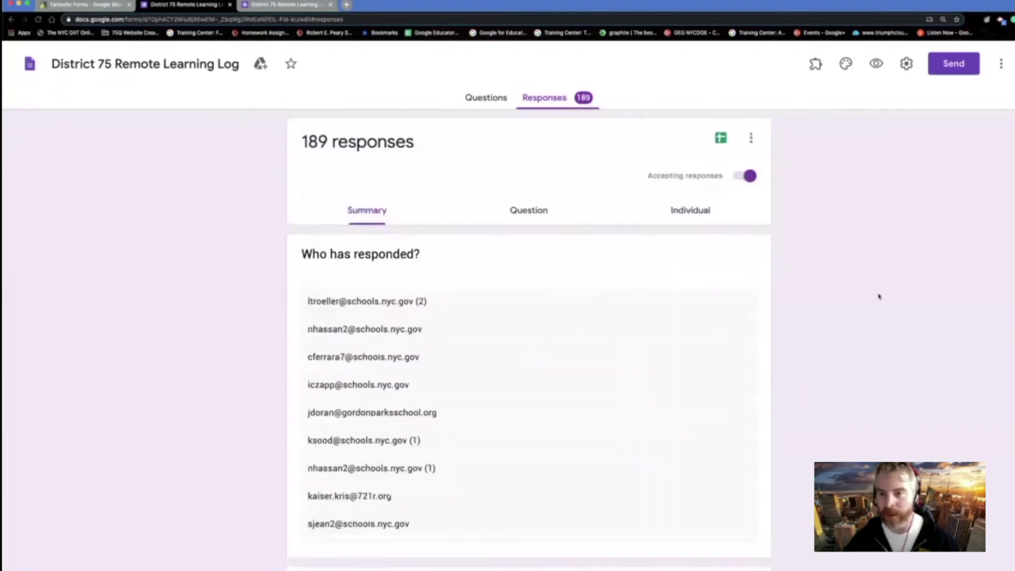
scroll(793, 206, down, 1)
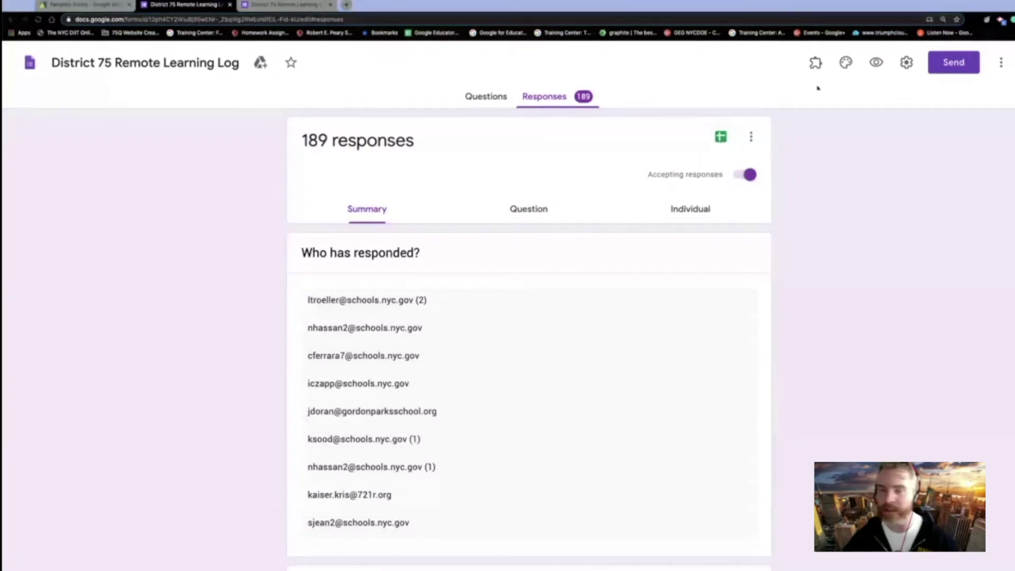
- Open the linked response spreadsheet on its Original O365 Data sheet, dismissing the notice
click(257, 5)
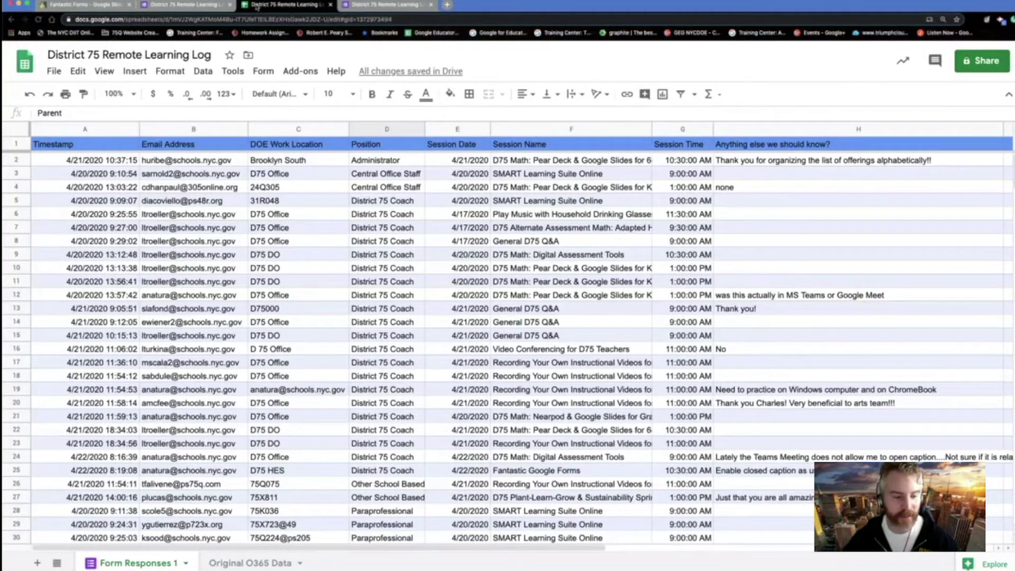
click(244, 564)
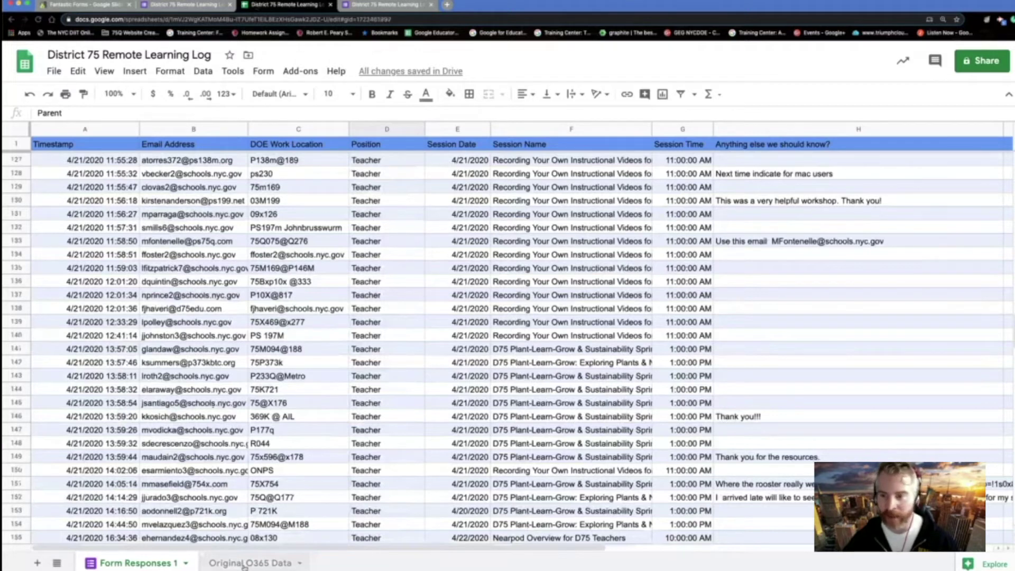
click(243, 564)
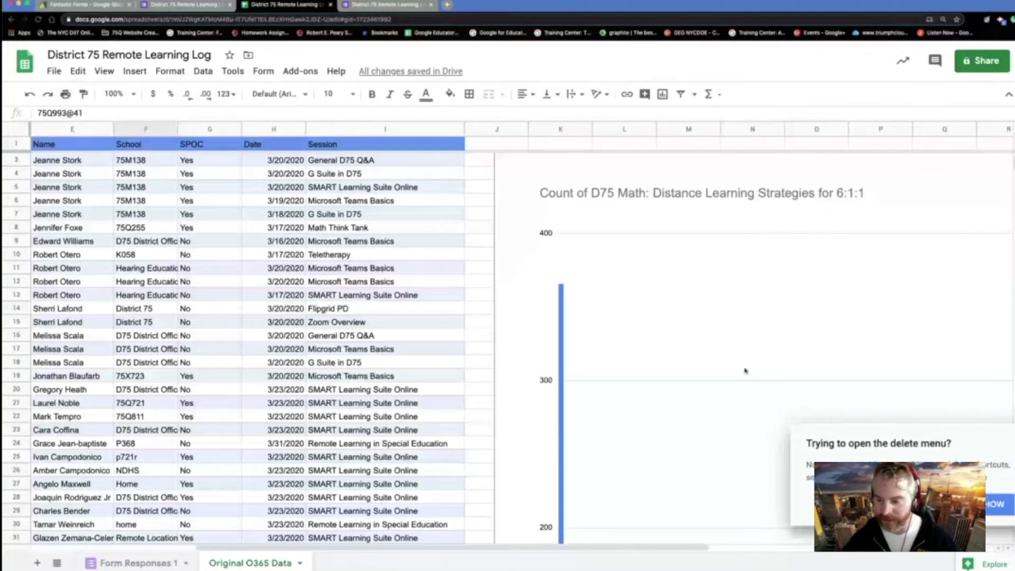
click(485, 174)
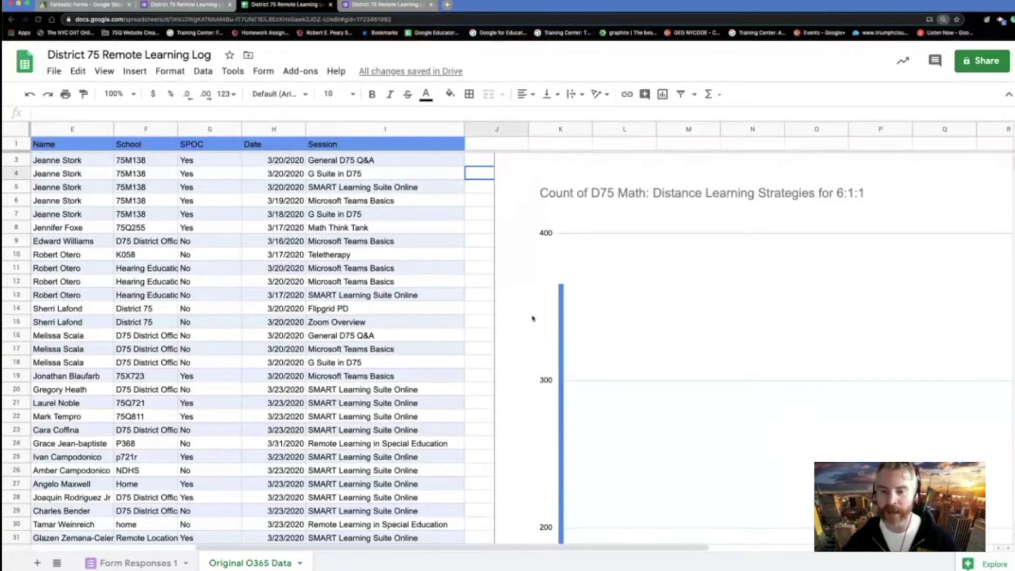
- Zoom out to see the whole session-count bar chart beside its data
key(super+minus)
scroll(545, 327, down, 10)
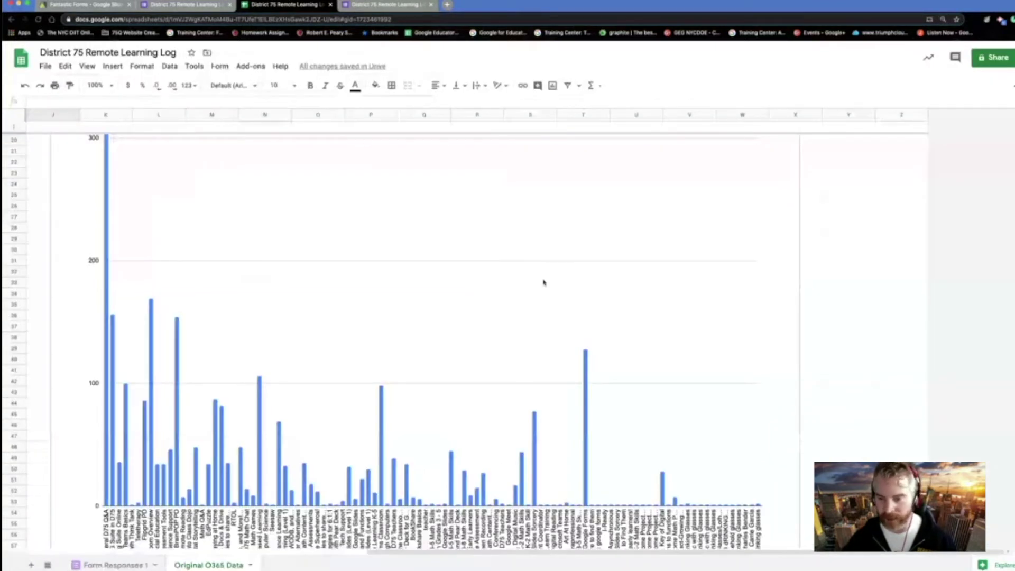
key(super+minus)
scroll(543, 282, left, 5)
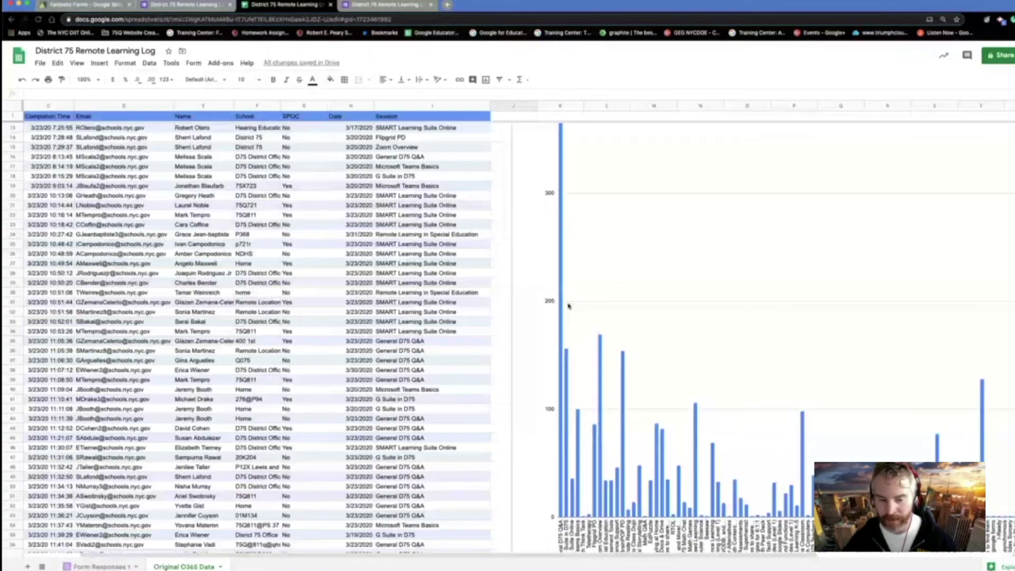
scroll(568, 305, up, 5)
scroll(568, 306, left, 2)
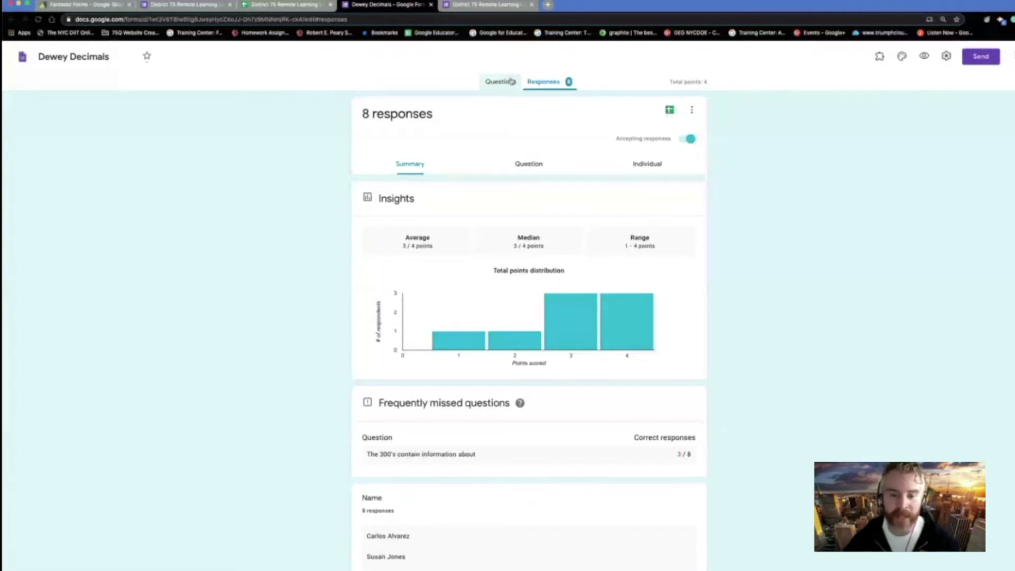
- Move between the District 75 responses, the live District 75 form, and the Dewey Decimals responses
scroll(629, 421, down, 10)
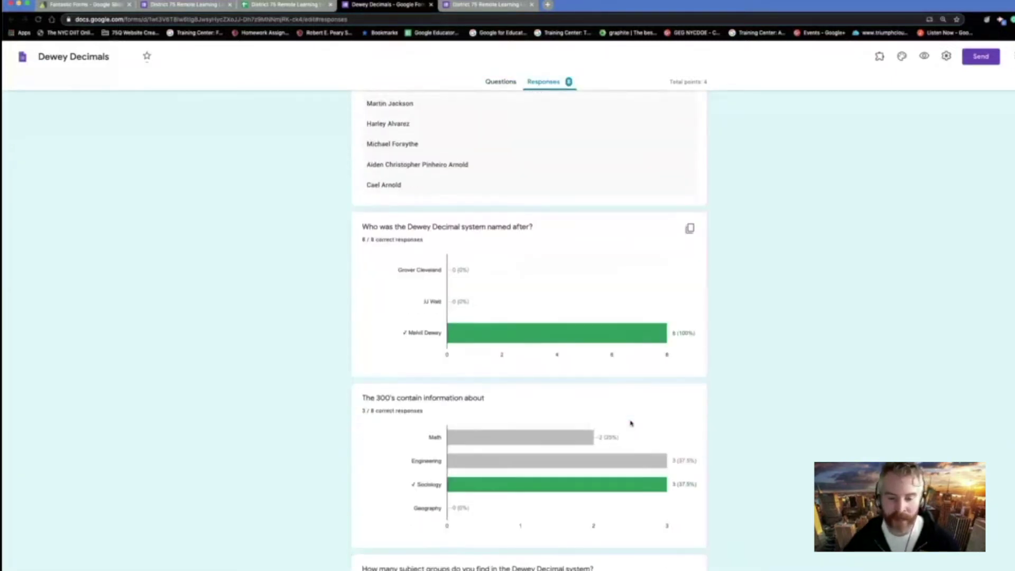
scroll(538, 500, down, 3)
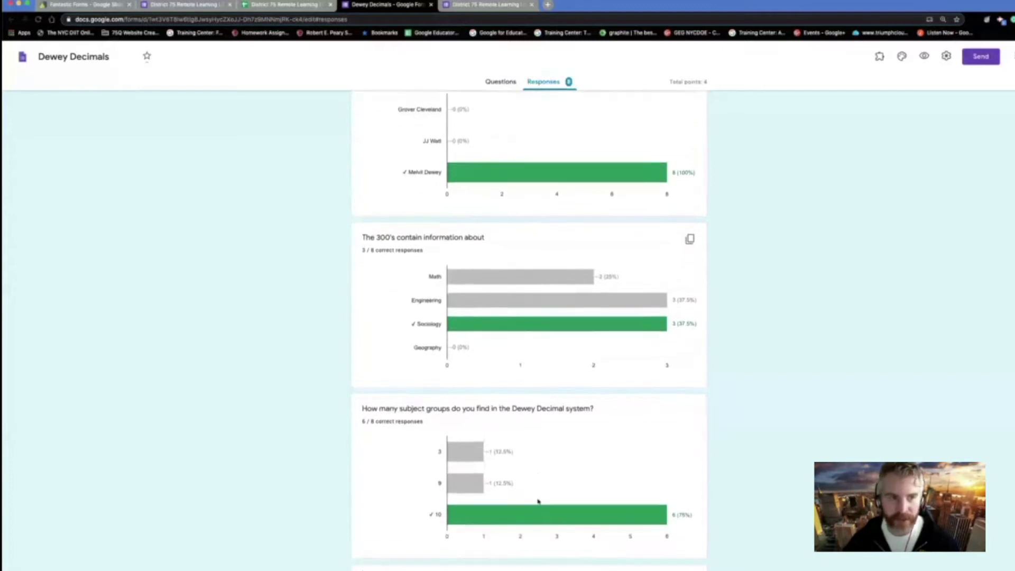
click(195, 6)
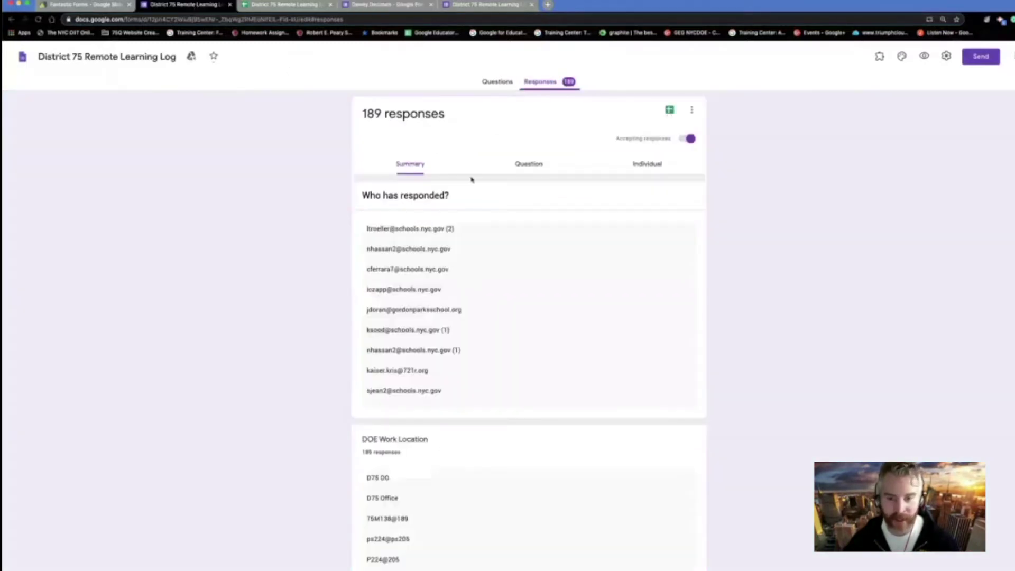
click(528, 167)
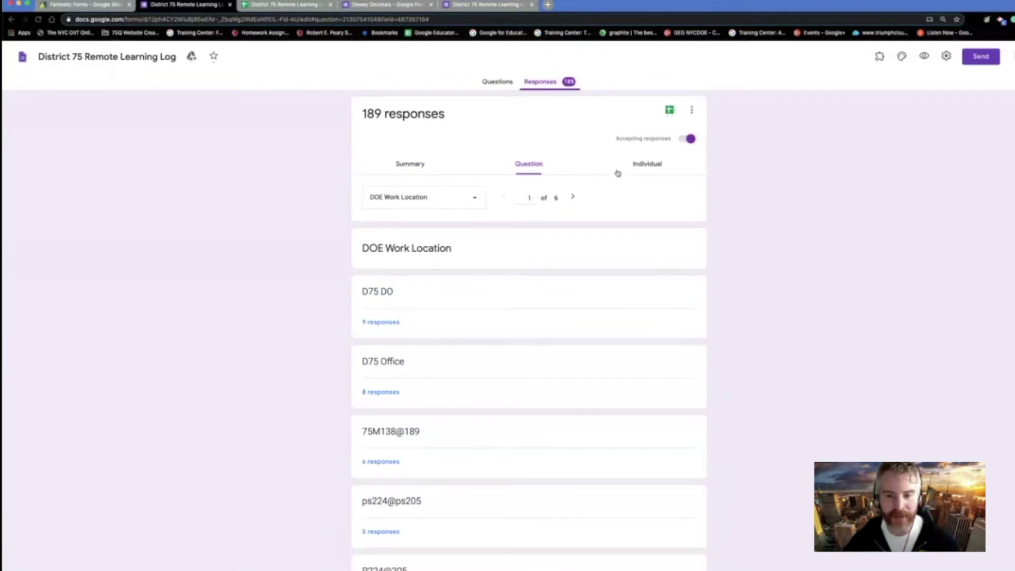
click(455, 5)
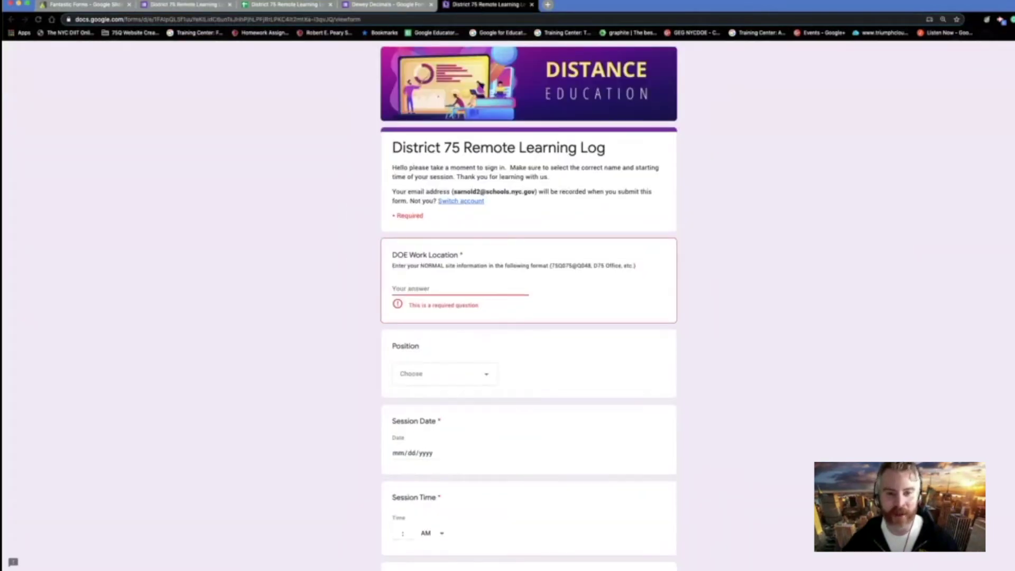
click(380, 6)
scroll(553, 299, down, 1)
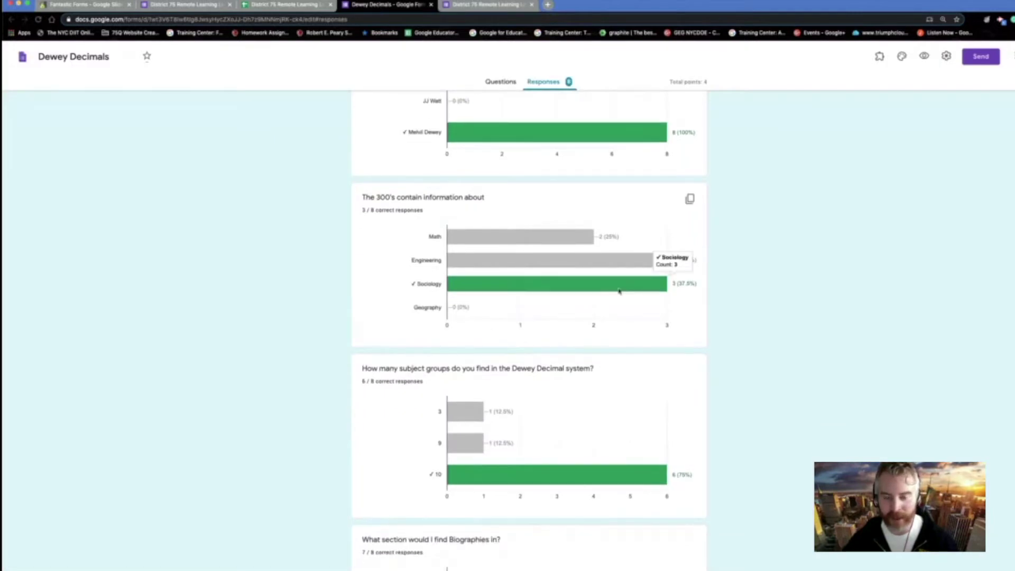
scroll(614, 281, up, 15)
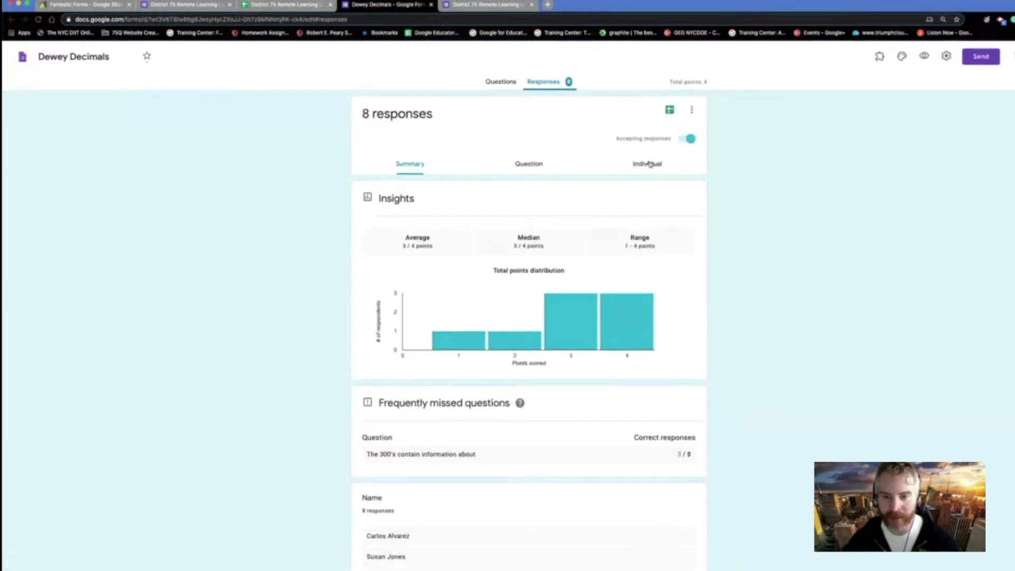
- View Dewey Decimals responses by Individual and by Question, then add a question below Applicable App 1
click(650, 164)
click(551, 161)
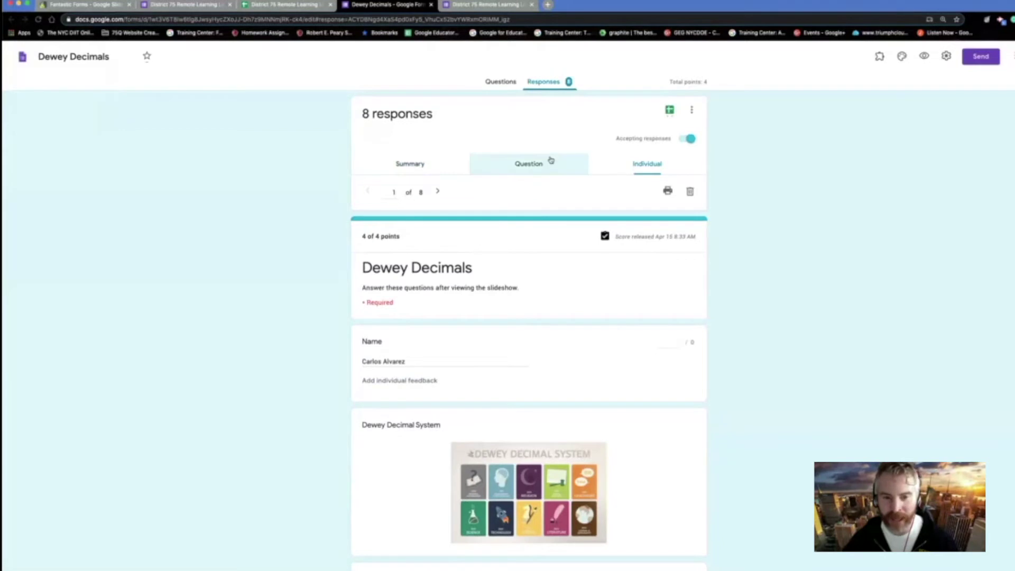
scroll(551, 430, down, 6)
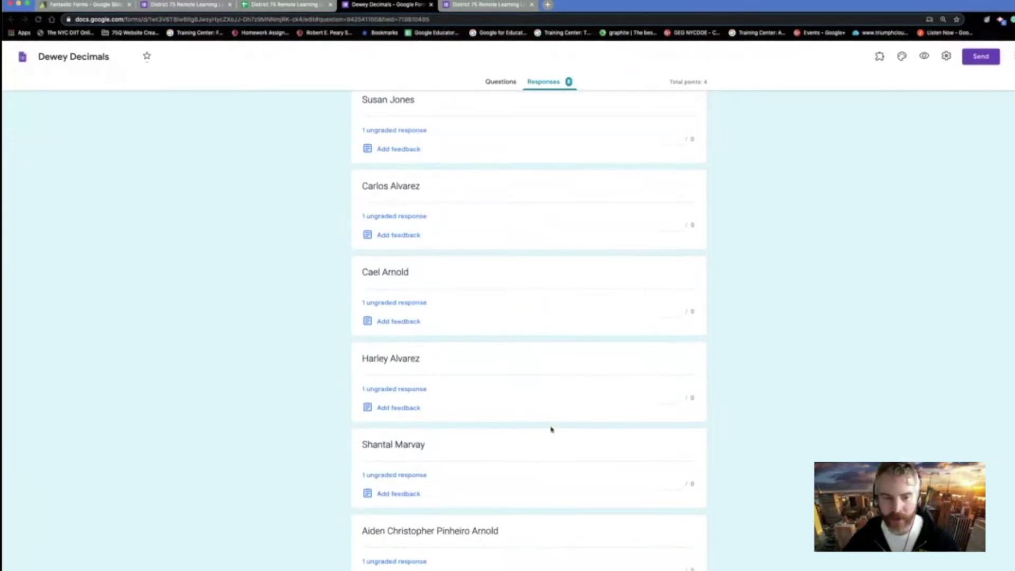
scroll(412, 289, down, 3)
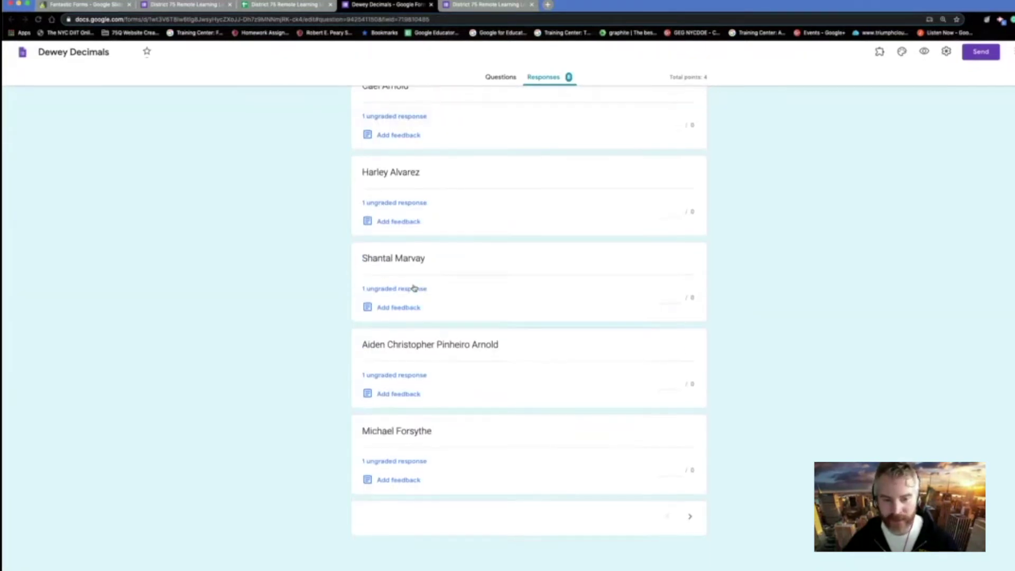
scroll(411, 261, up, 9)
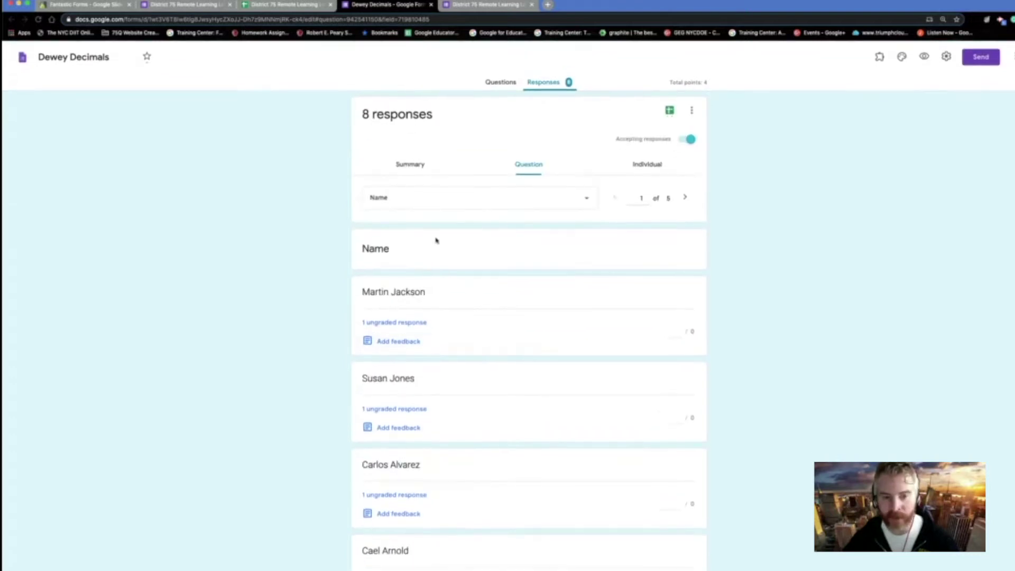
click(587, 199)
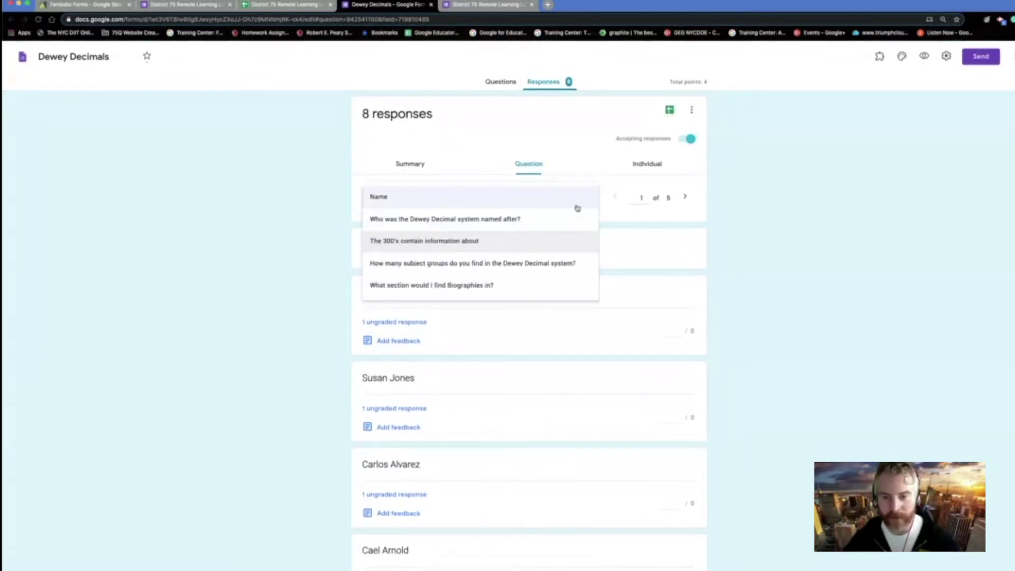
click(578, 205)
click(685, 198)
click(686, 199)
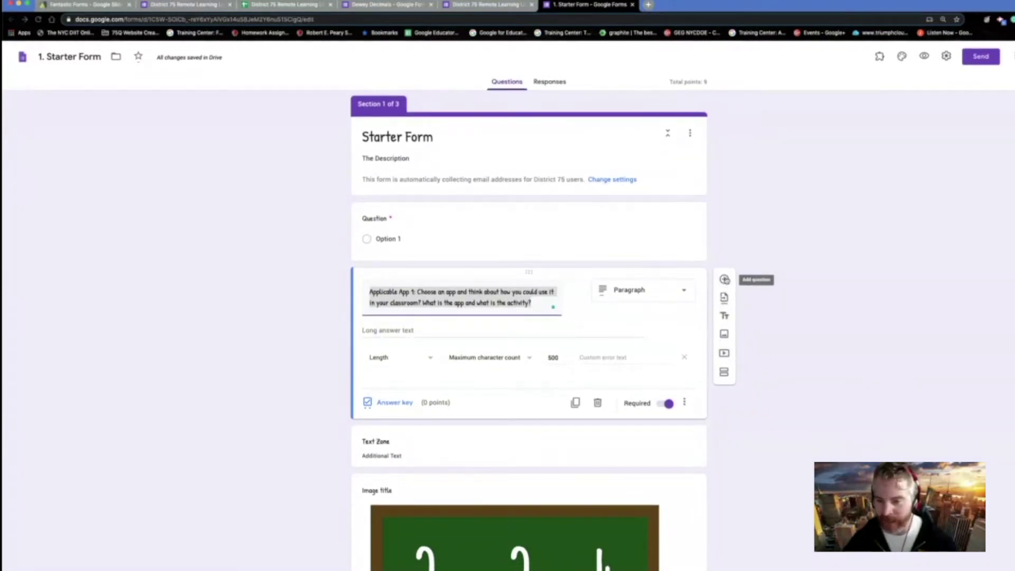
click(725, 280)
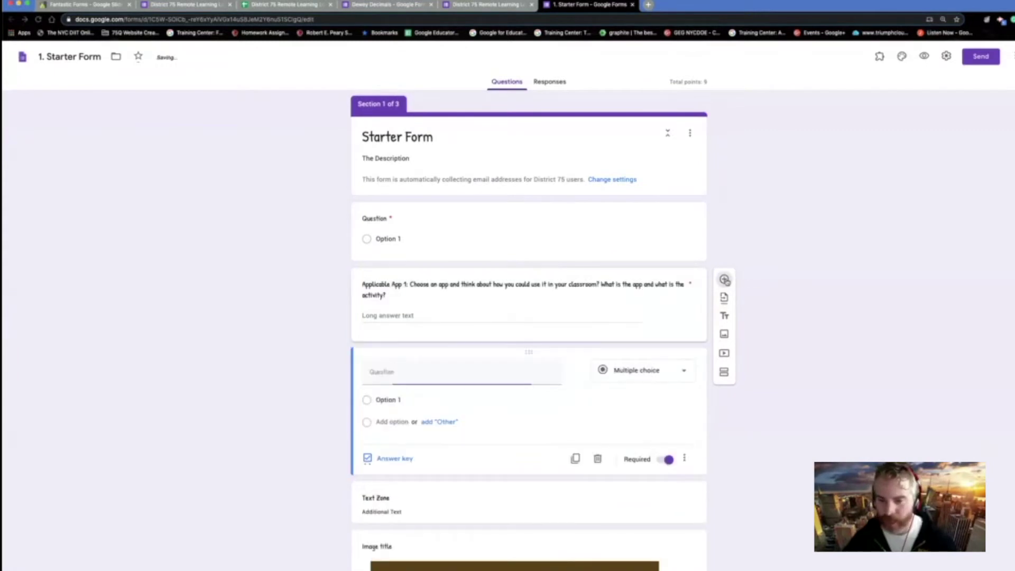
- Write 'What is the capital of Louisiana?' as a short-answer question with Baton Rouge as the answer key
click(654, 371)
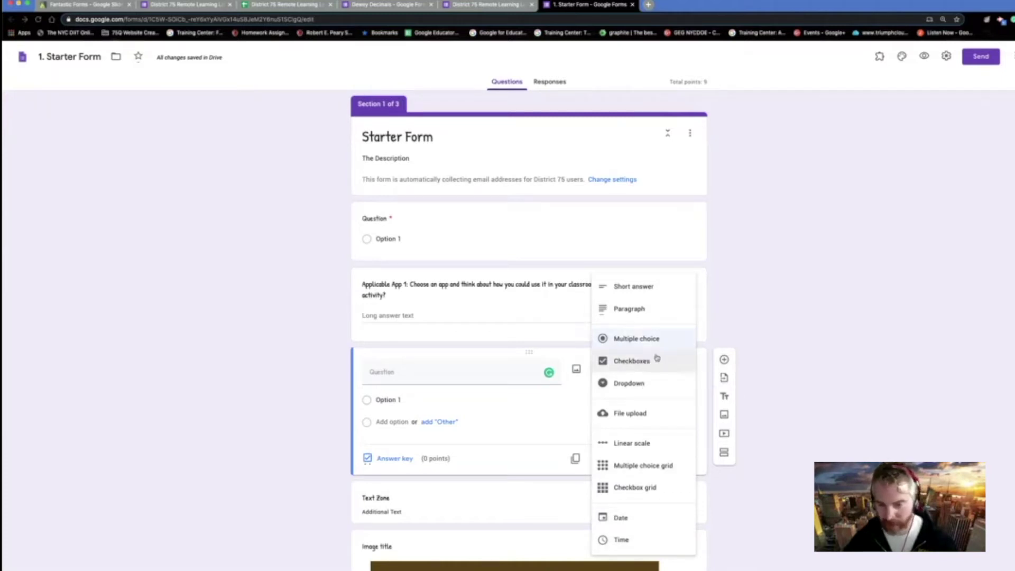
click(480, 374)
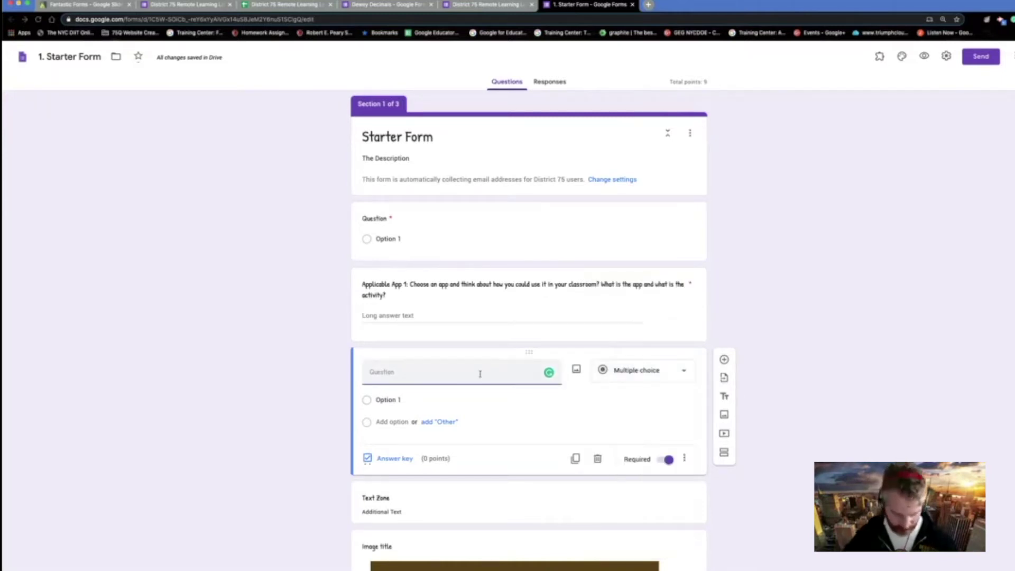
text(What is)
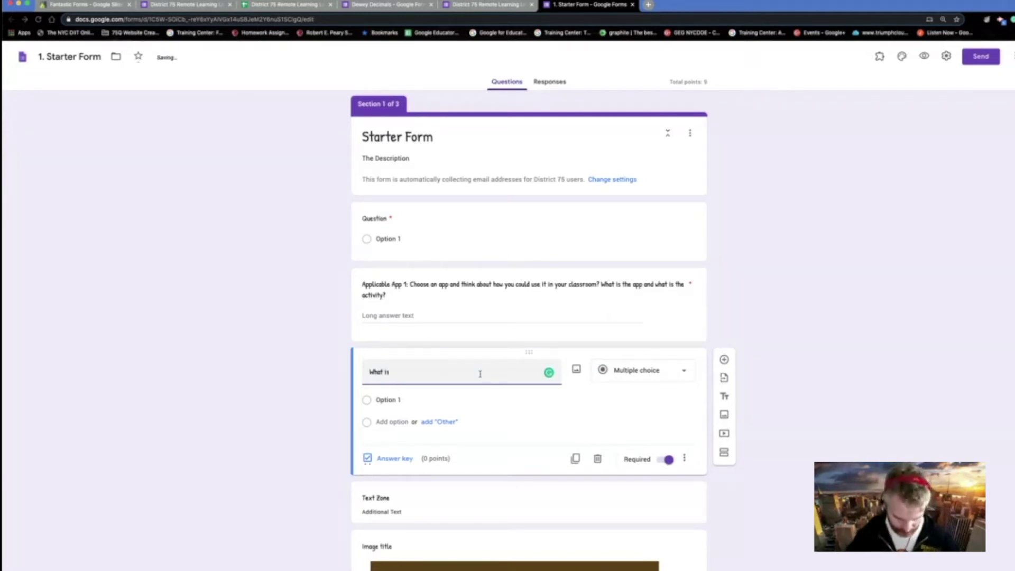
text( the capita)
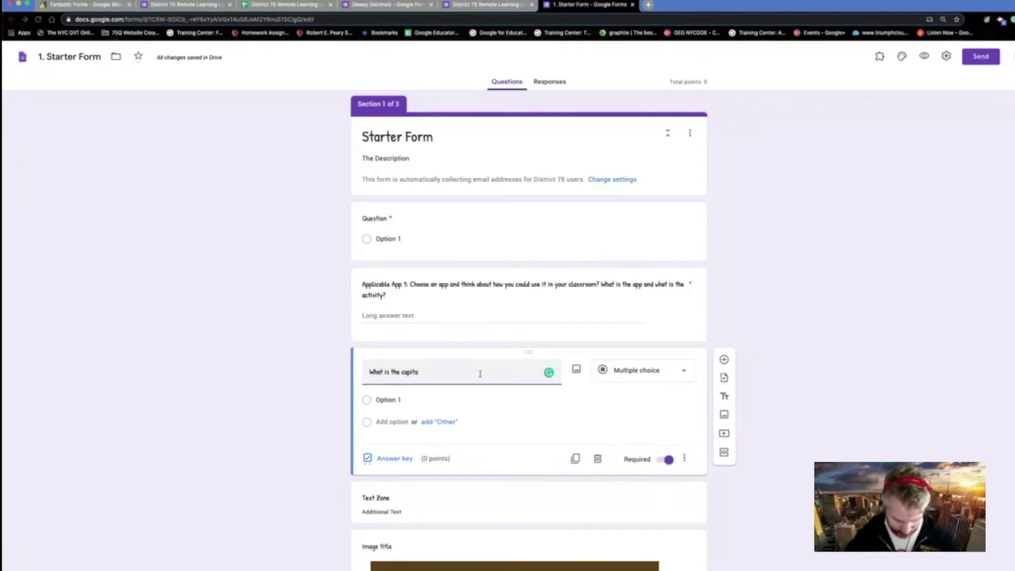
text(l of )
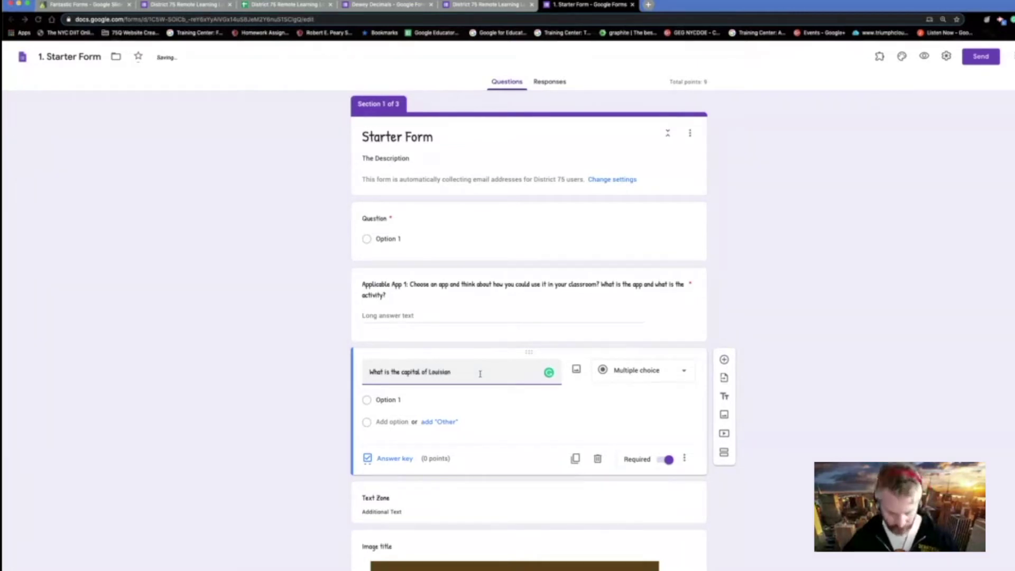
text(Louisiana?)
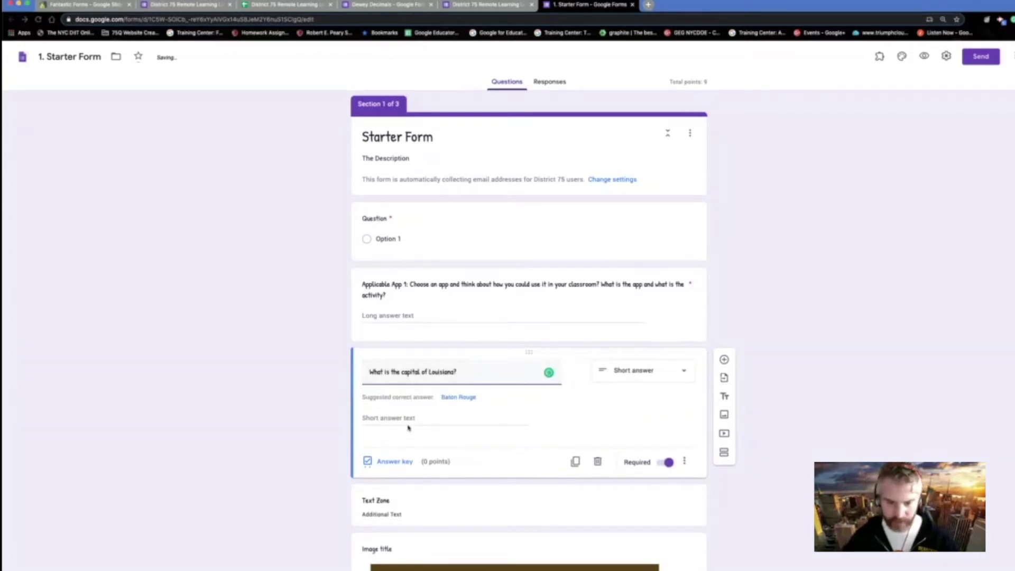
click(458, 398)
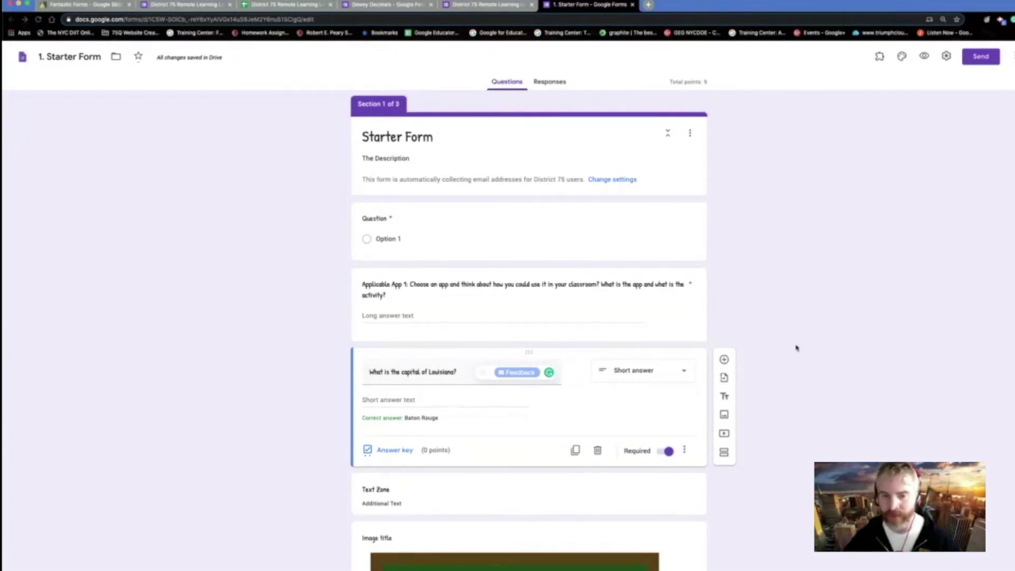
scroll(795, 347, down, 1)
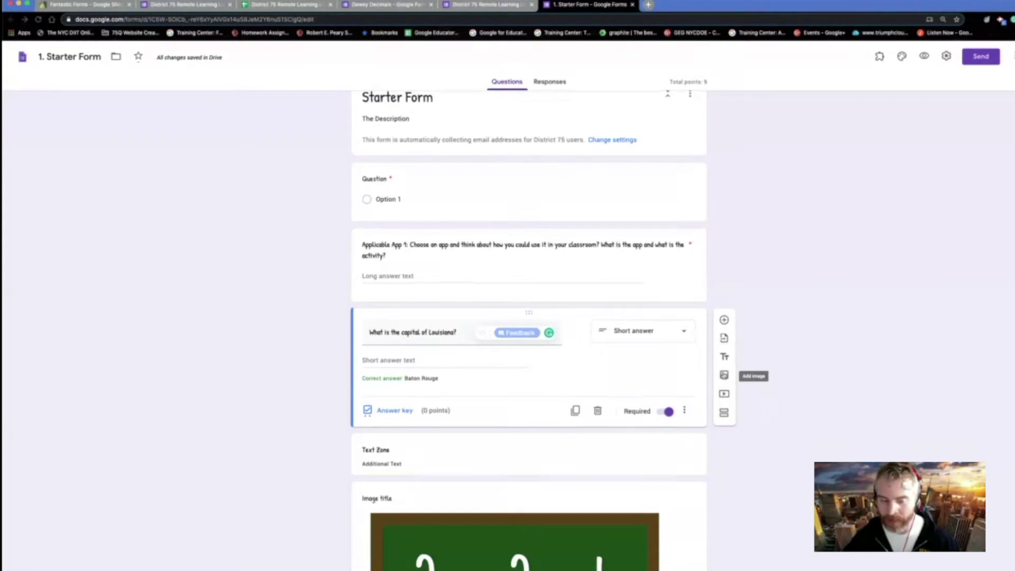
- Shrink the chalkboard 2+2=4 image by dragging its corner handle inward
scroll(741, 368, down, 5)
click(580, 368)
scroll(580, 368, down, 5)
scroll(661, 444, up, 1)
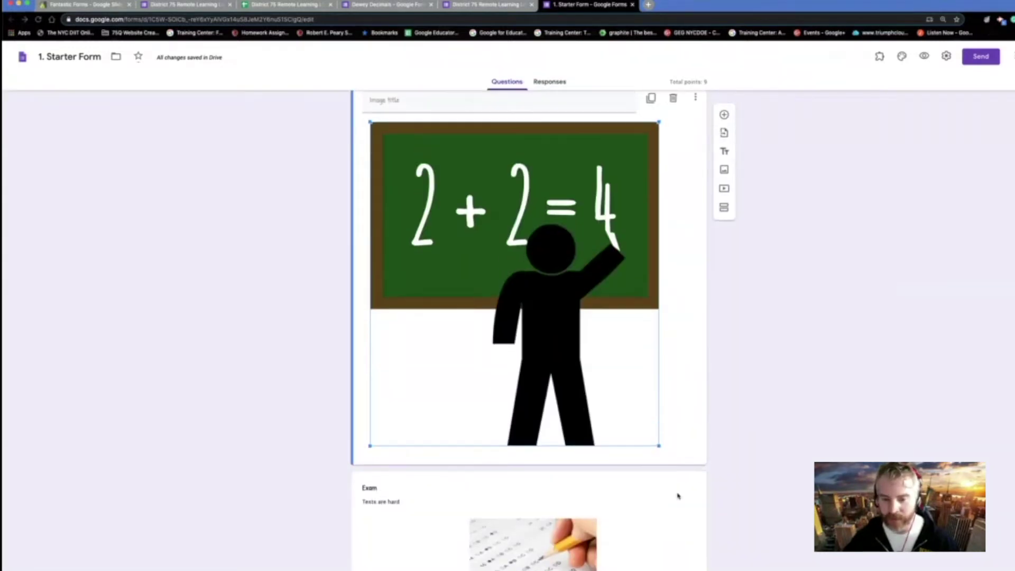
drag(659, 447, 598, 376)
scroll(600, 380, down, 3)
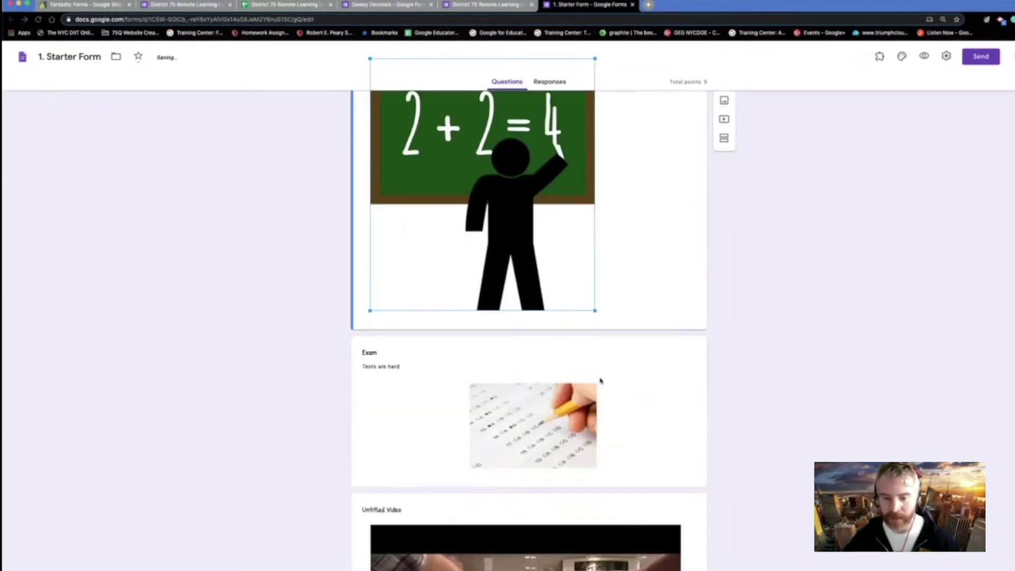
scroll(545, 350, down, 4)
- Check the Untitled Video, How was the session?, Rate your skills, and Yes/No grid questions
click(521, 394)
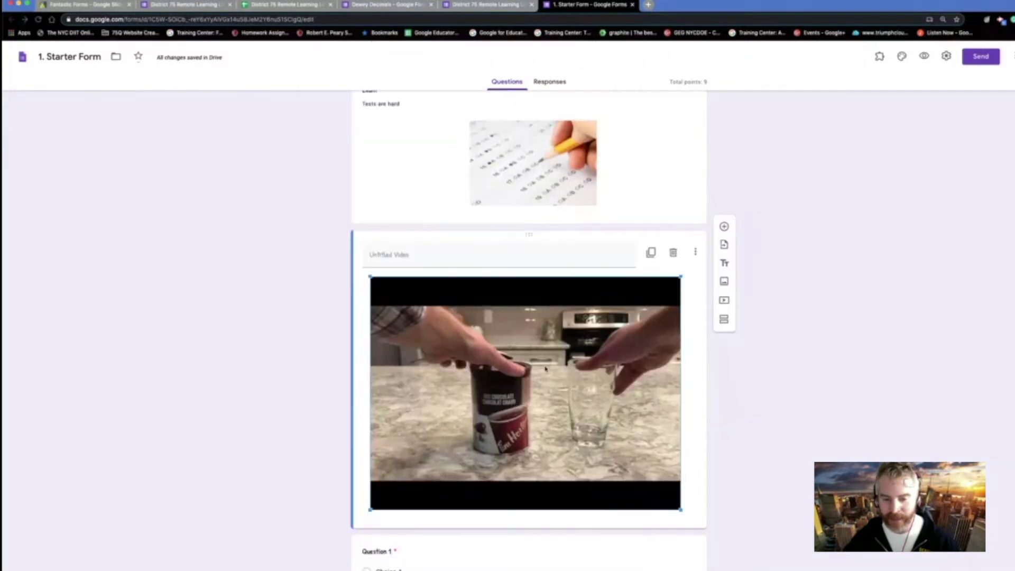
scroll(520, 396, down, 11)
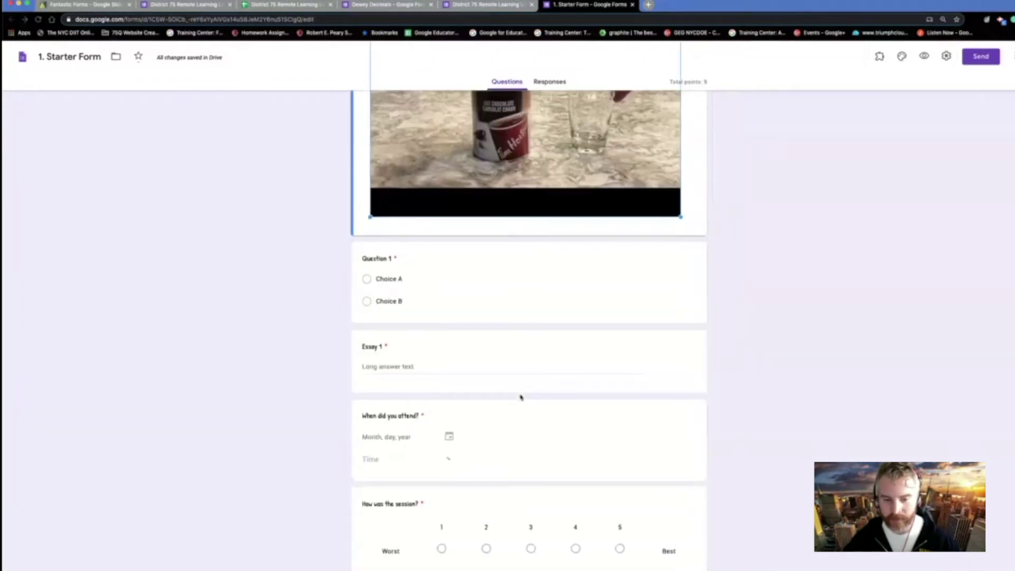
scroll(520, 397, up, 3)
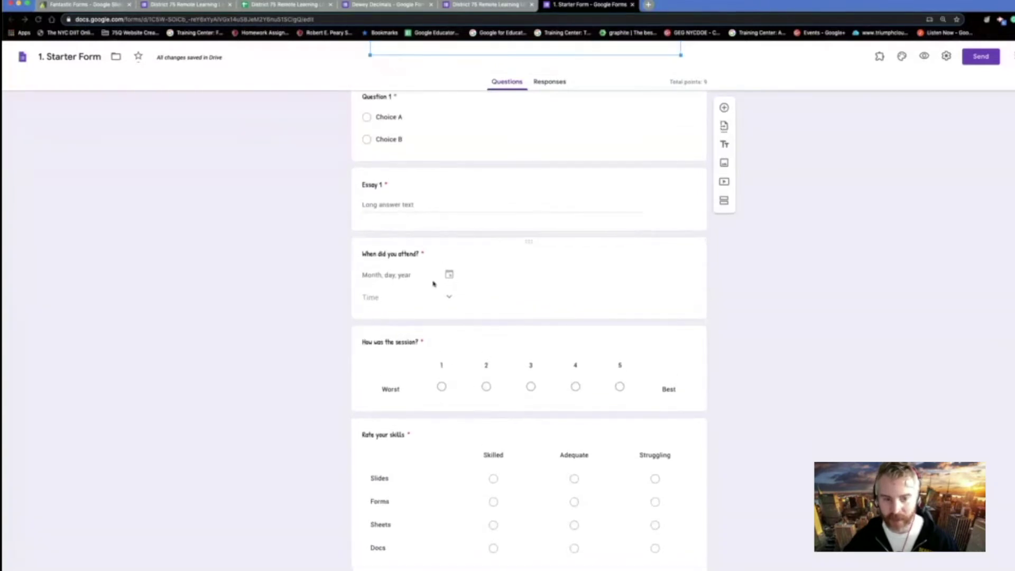
scroll(442, 285, down, 1)
scroll(441, 282, down, 3)
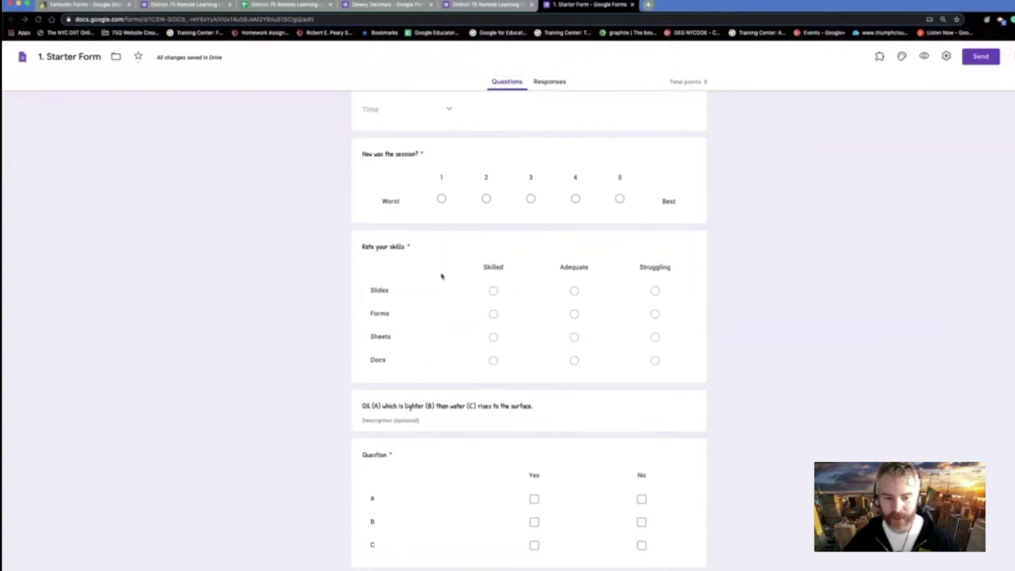
click(487, 198)
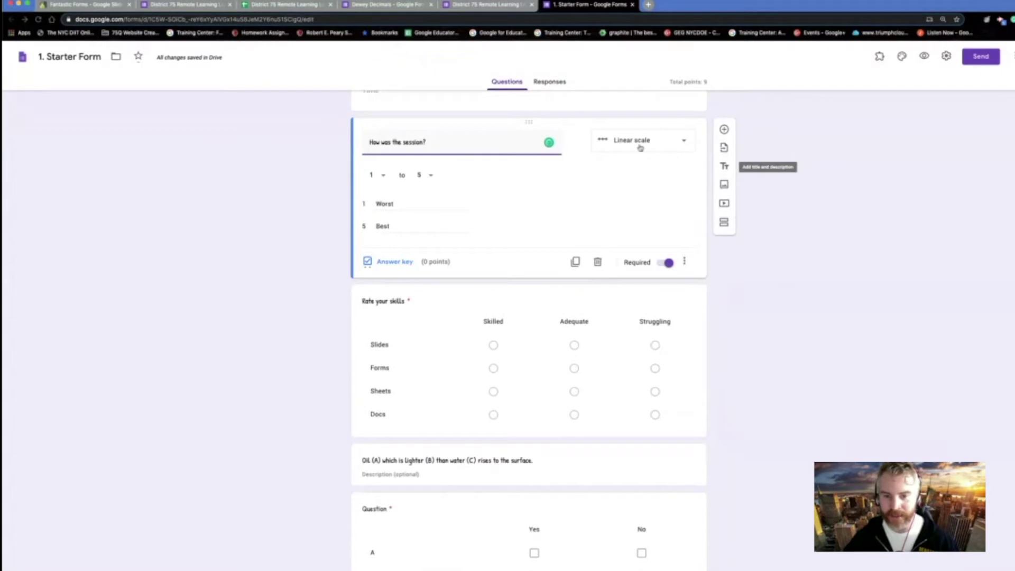
click(654, 369)
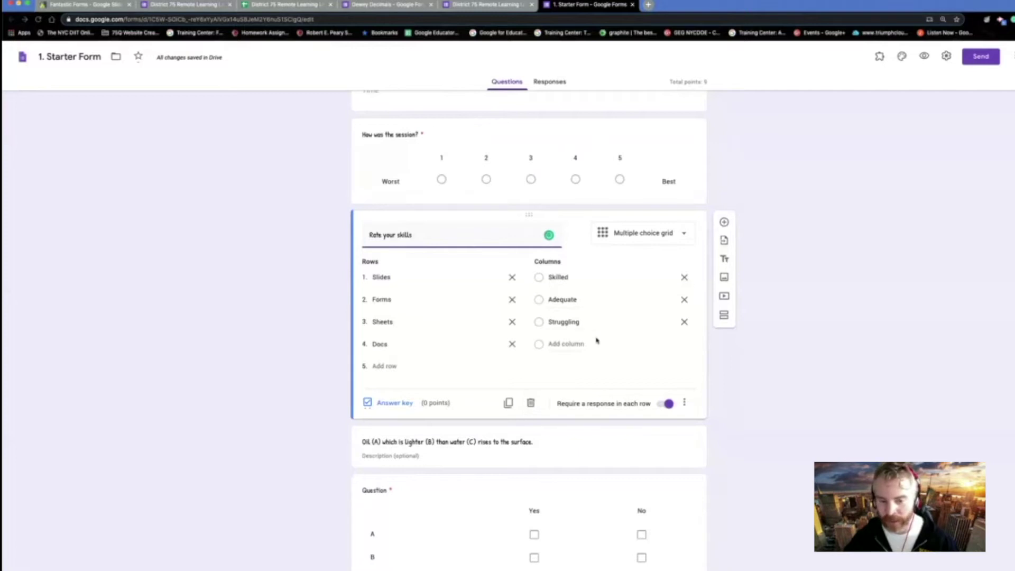
scroll(587, 342, down, 4)
click(569, 328)
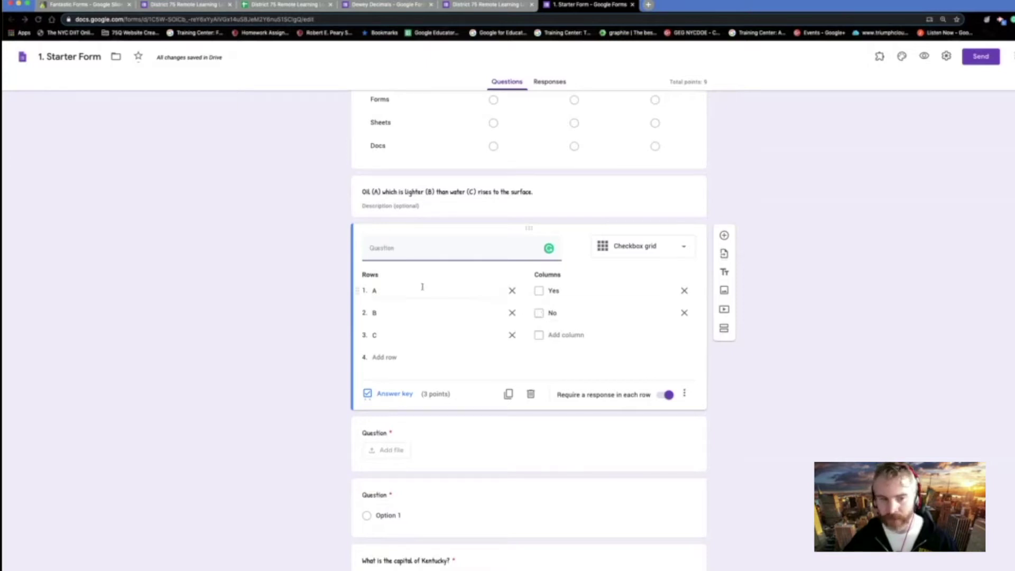
click(442, 193)
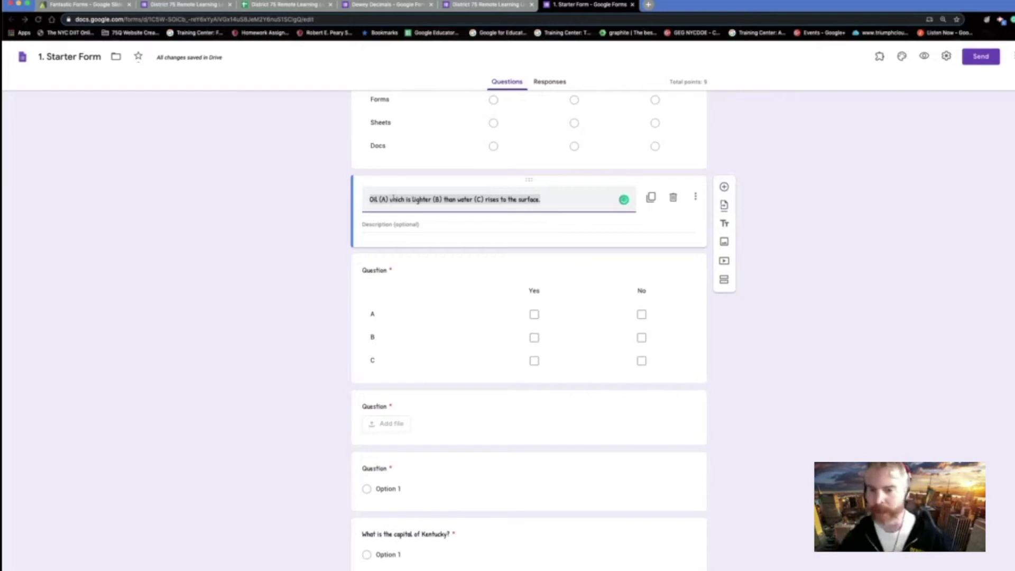
click(724, 187)
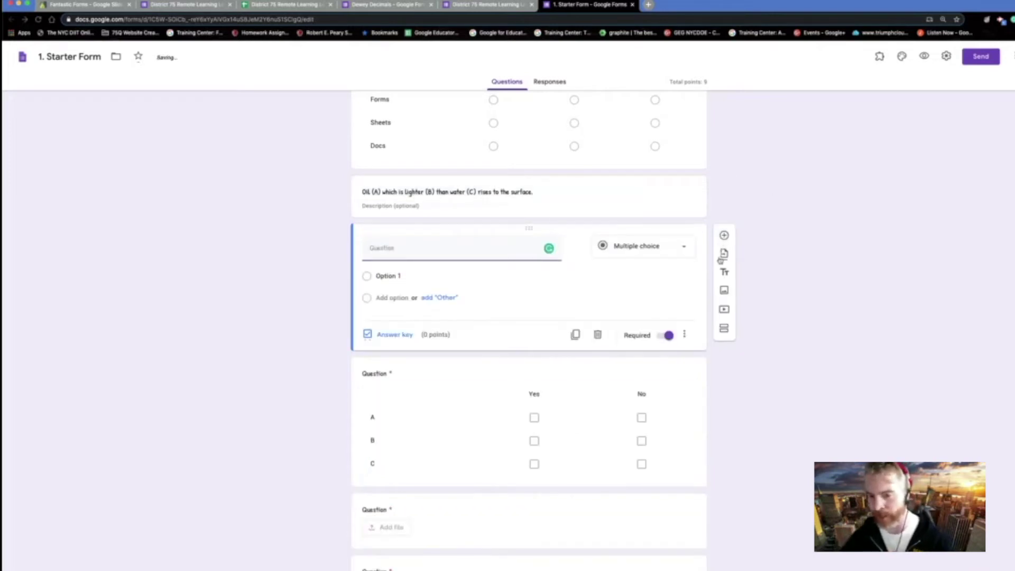
click(613, 253)
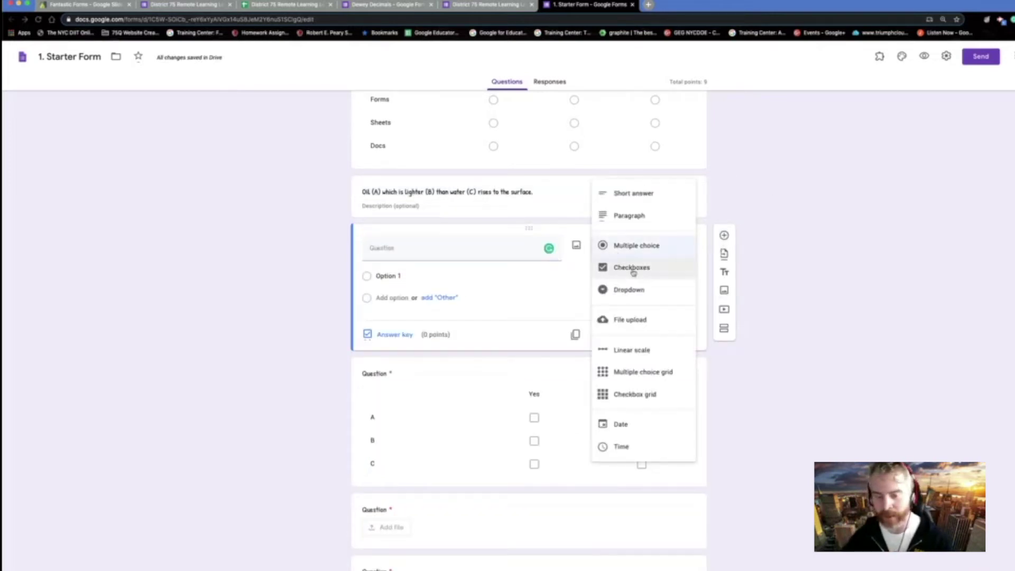
click(632, 269)
click(368, 281)
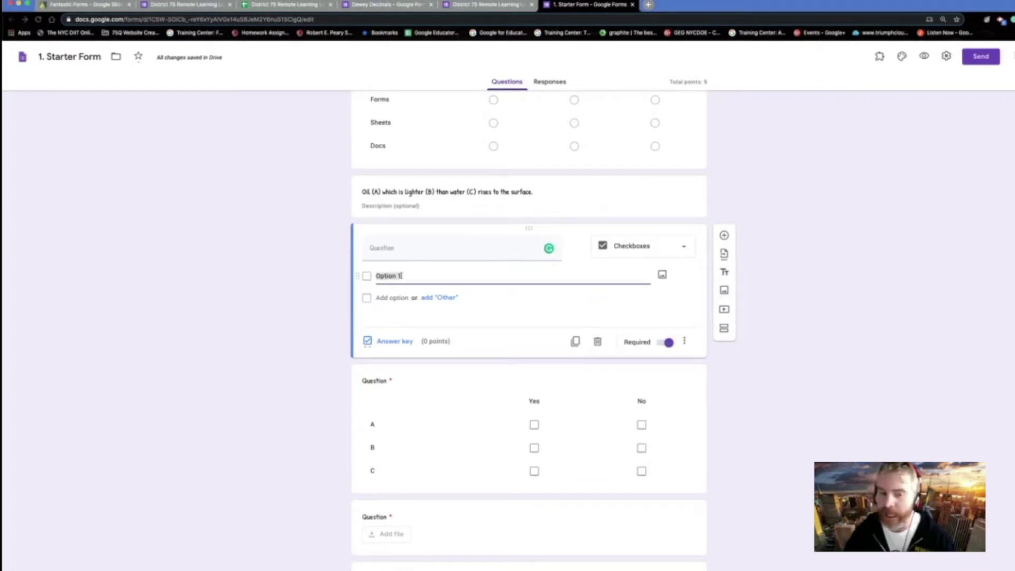
click(404, 244)
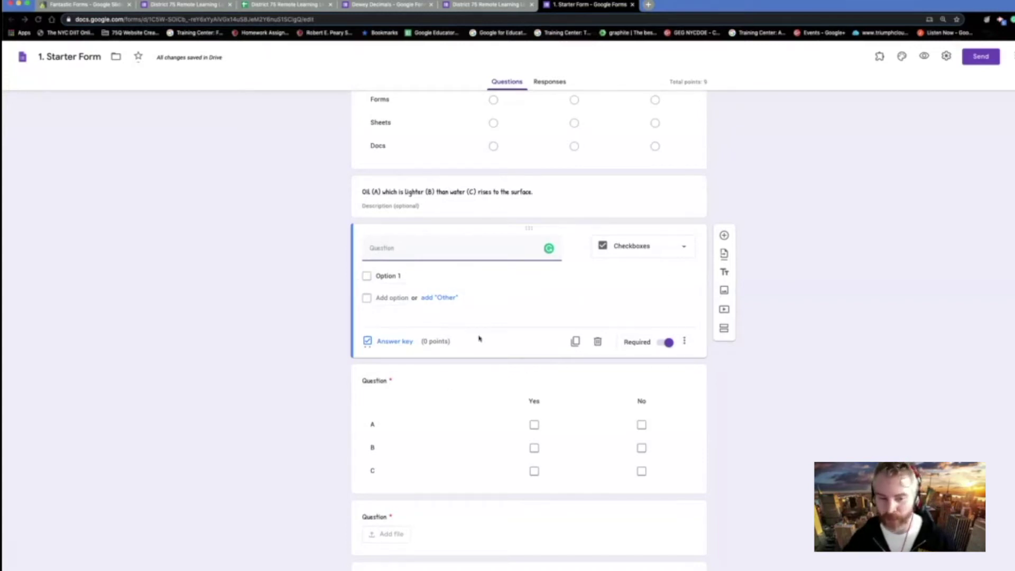
scroll(478, 336, down, 3)
click(465, 325)
scroll(470, 307, up, 3)
- Remove the empty Checkboxes question card and scroll back to the top of the form
scroll(472, 302, up, 2)
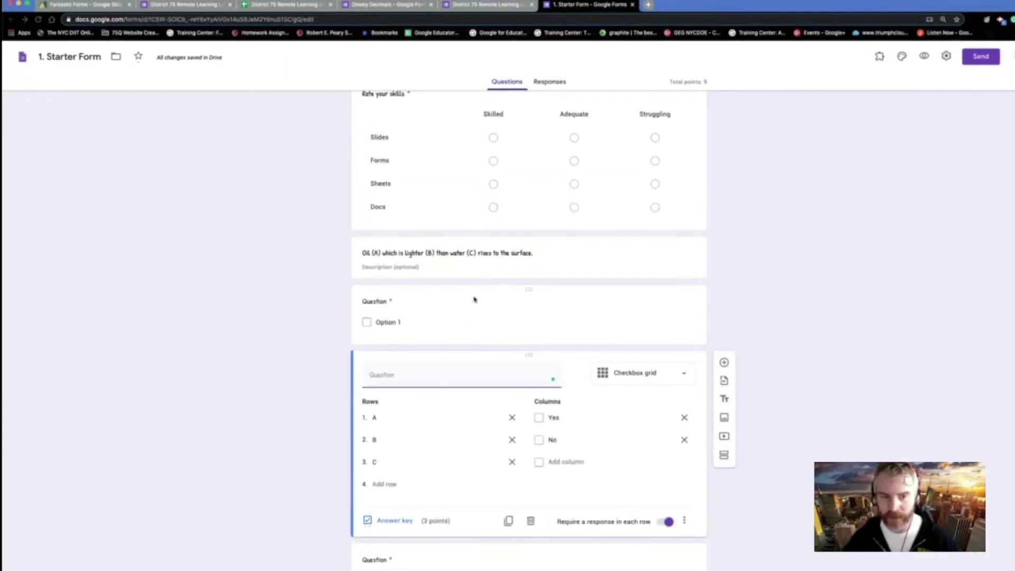
click(529, 293)
click(595, 401)
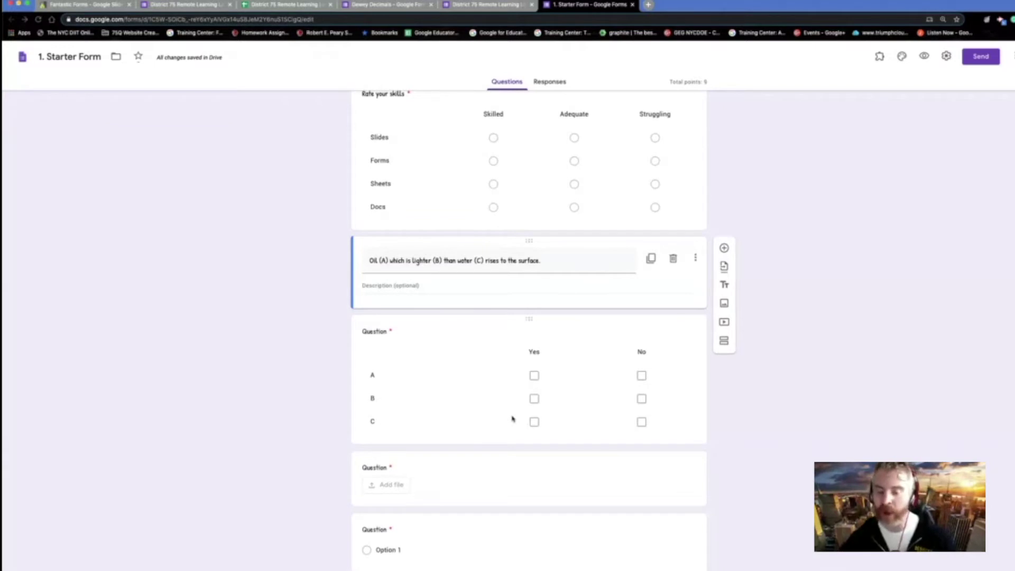
scroll(512, 420, down, 3)
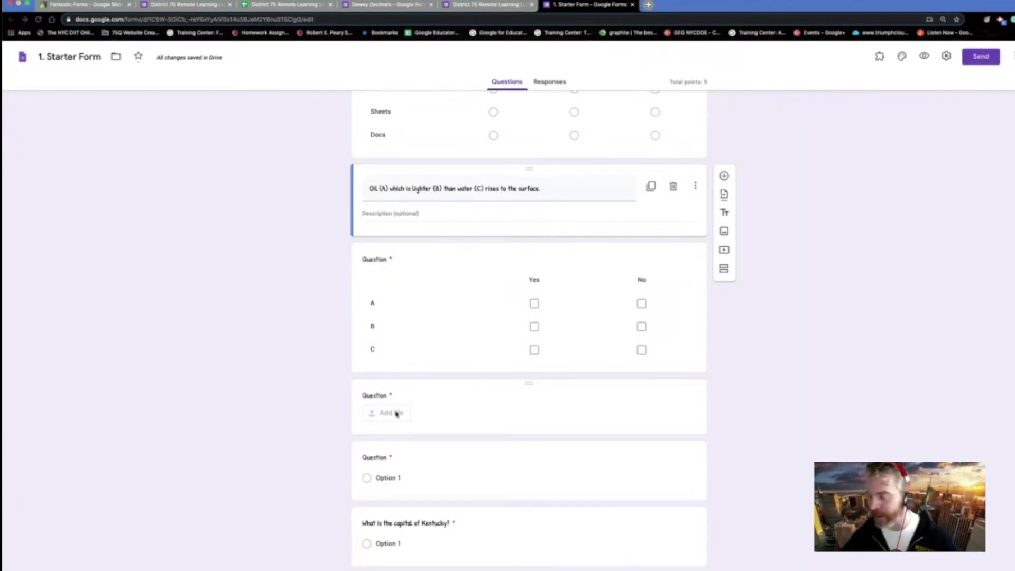
scroll(462, 385, down, 5)
scroll(463, 386, up, 15)
scroll(463, 385, up, 15)
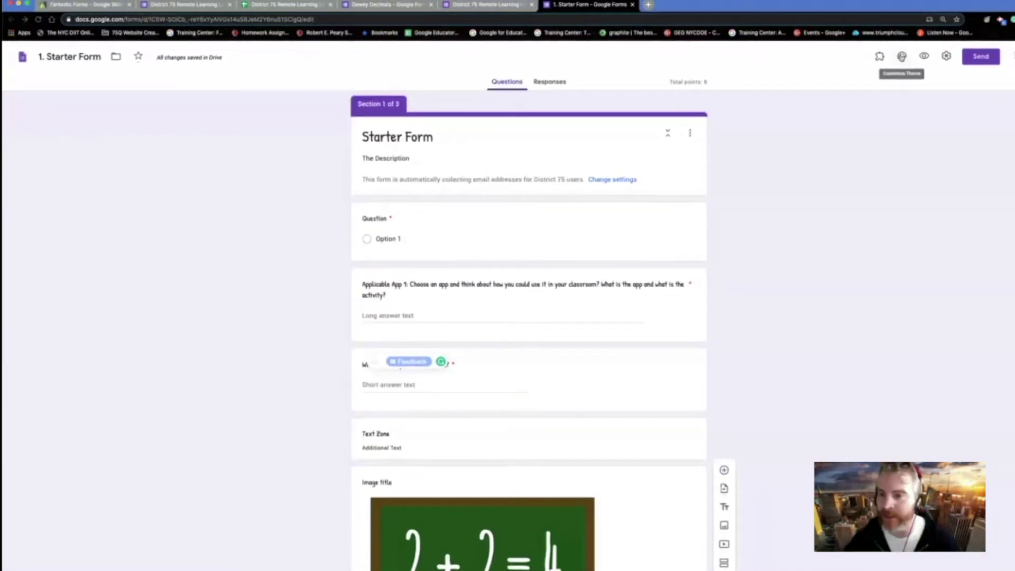
- Enlarge the form display and briefly preview the form as respondents see it
click(902, 57)
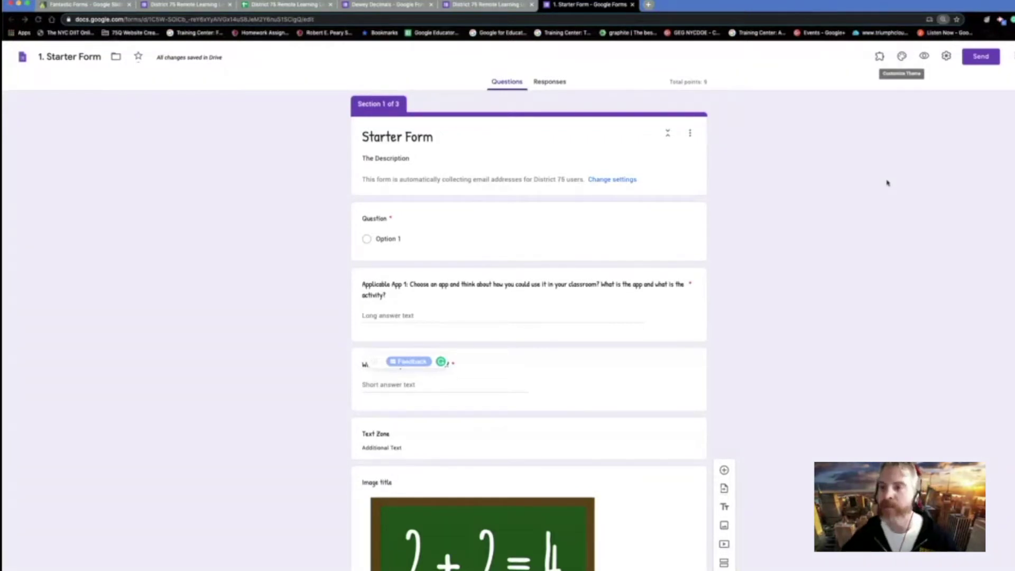
key(super+equal)
key(super+equal)
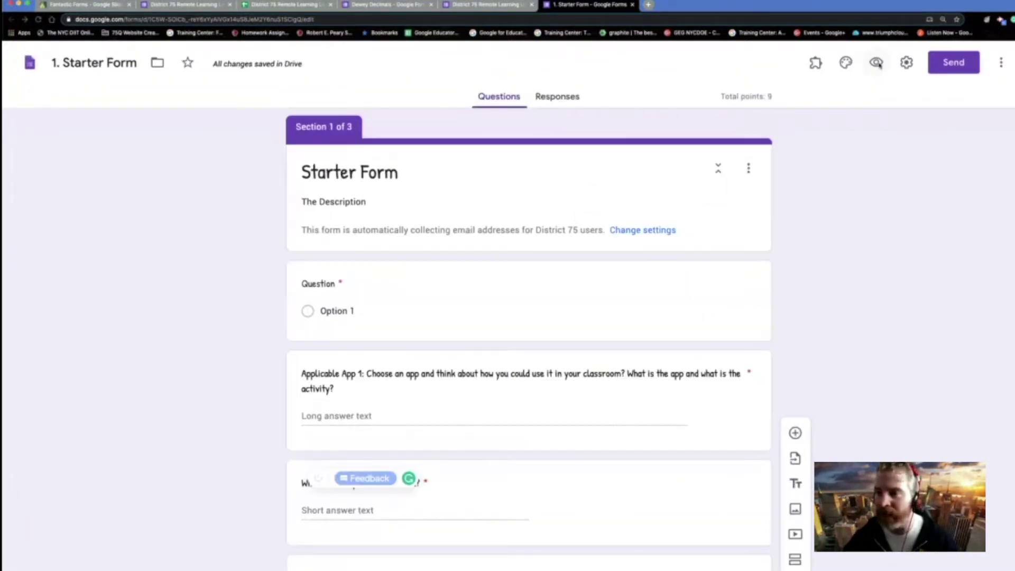
click(877, 64)
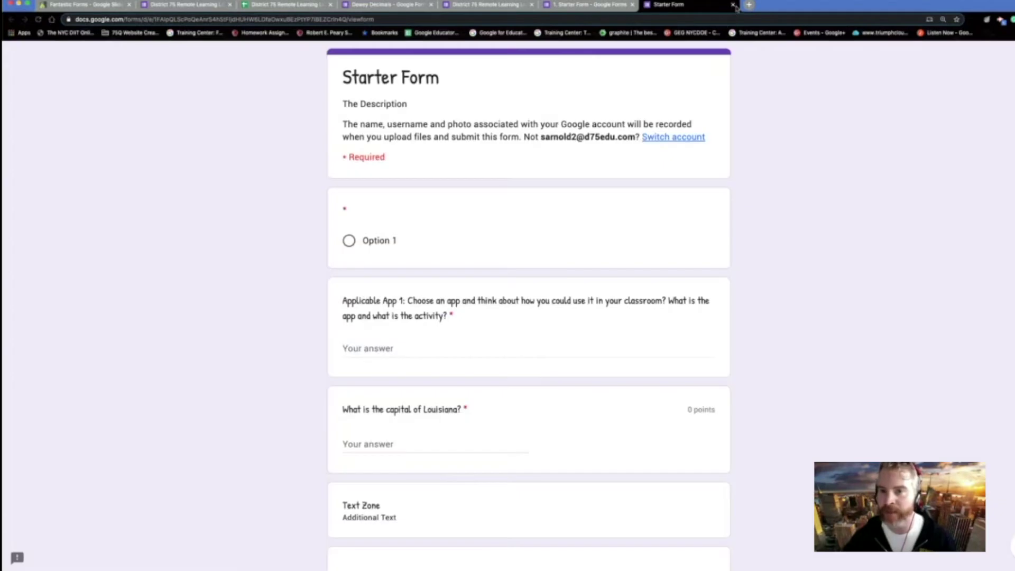
click(733, 4)
- Make the theme colour and background light blue, set the font to Basic, and bring up header image choices
click(847, 62)
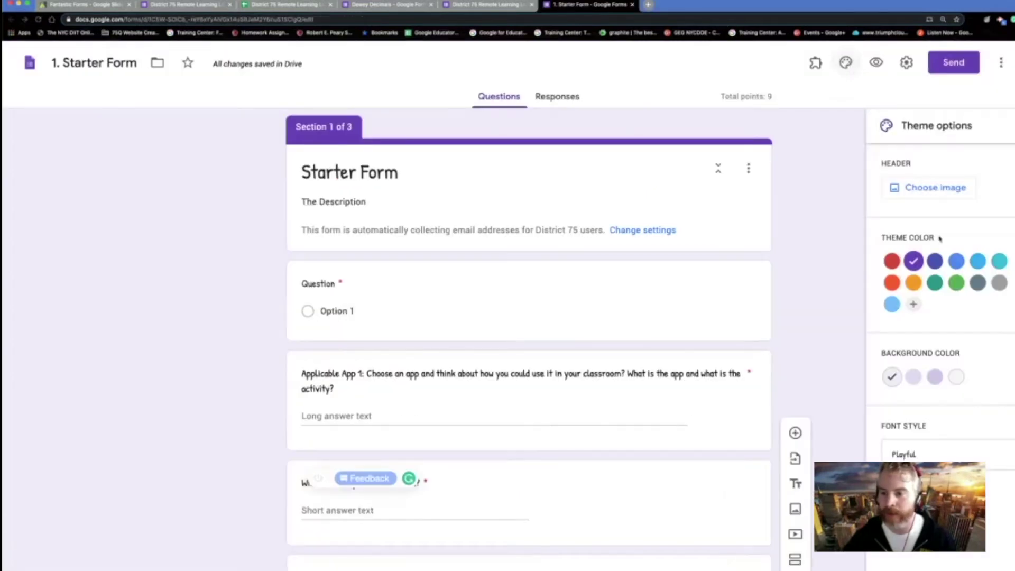
click(978, 261)
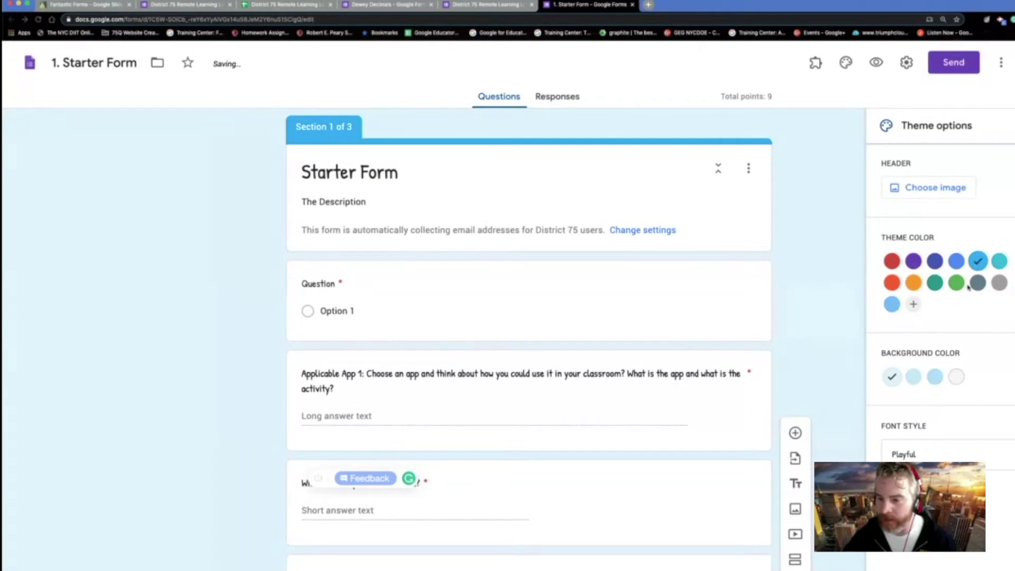
click(935, 377)
click(958, 449)
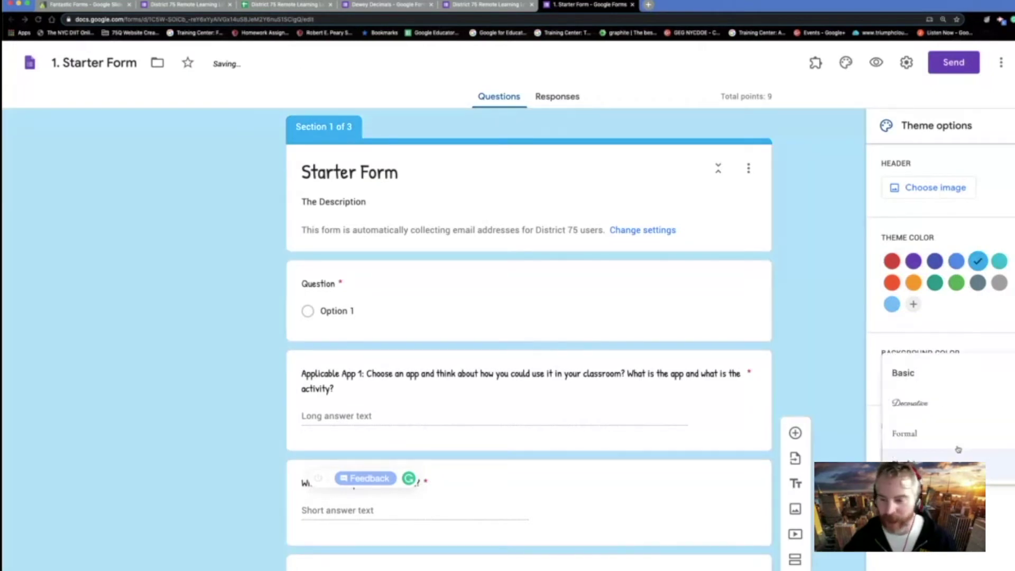
click(948, 404)
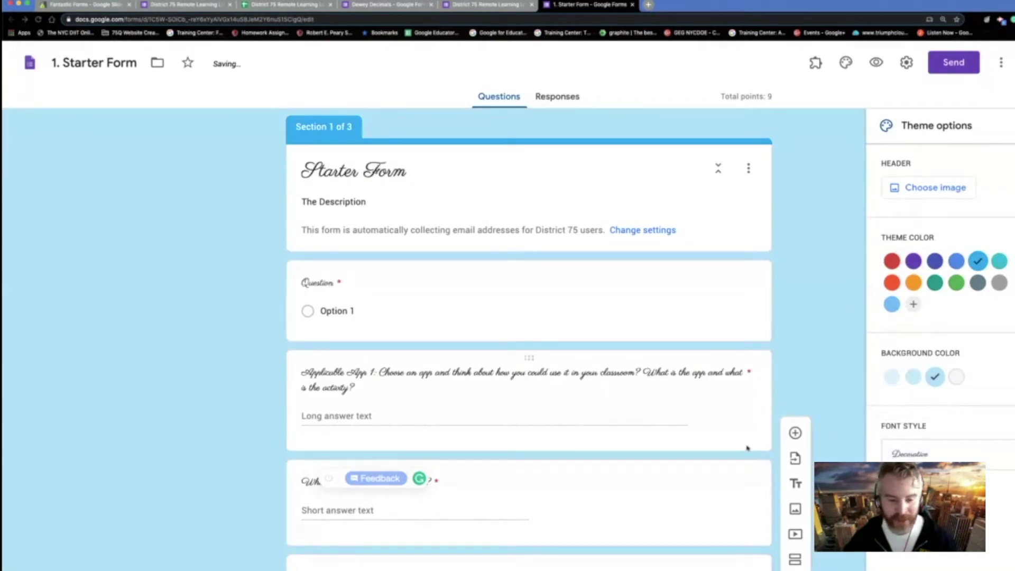
click(476, 378)
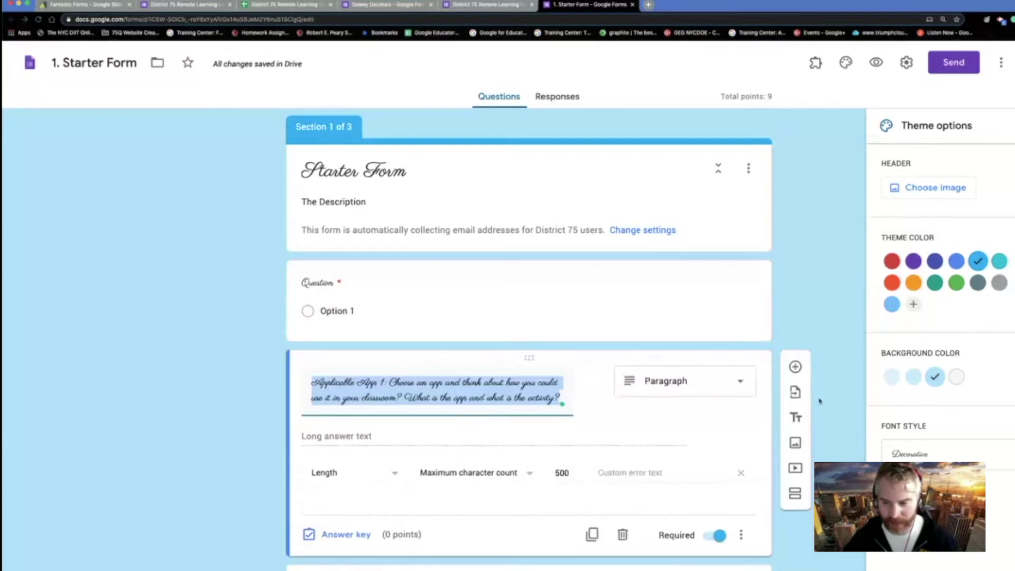
click(911, 453)
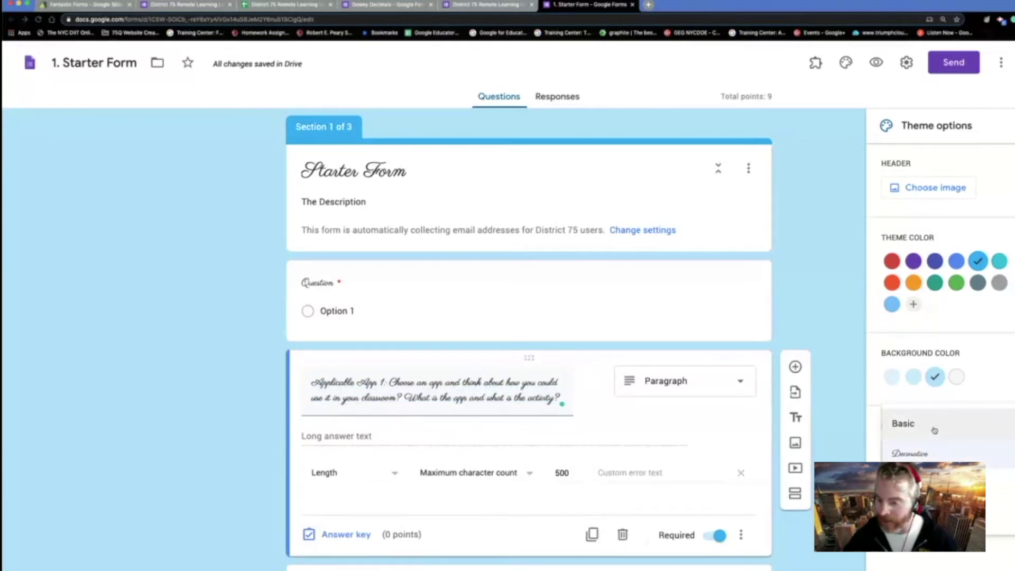
click(933, 430)
click(945, 187)
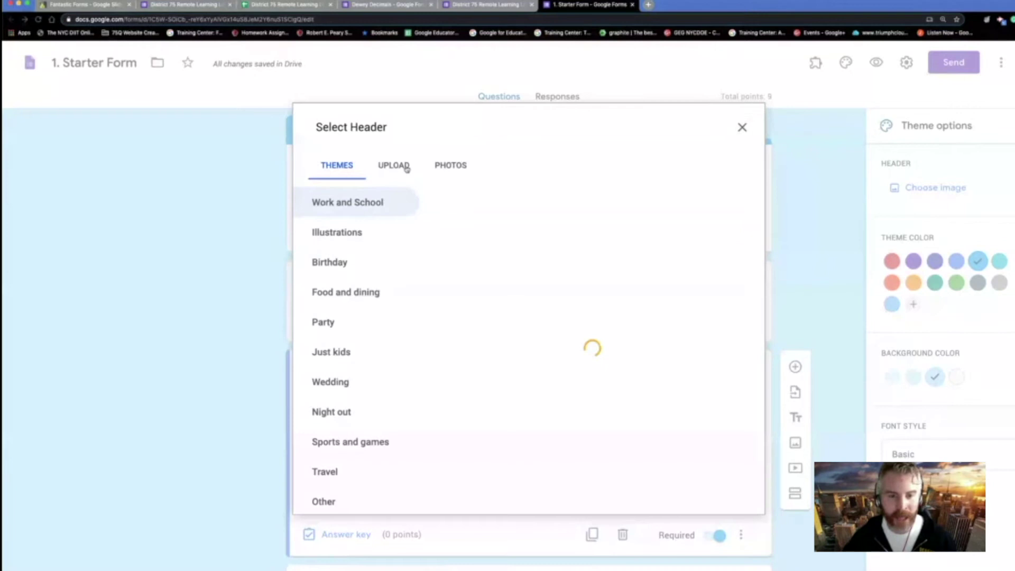
- Insert the Flat Stanley photo from the account's photos as the header, then reset the theme colour to blue
click(406, 168)
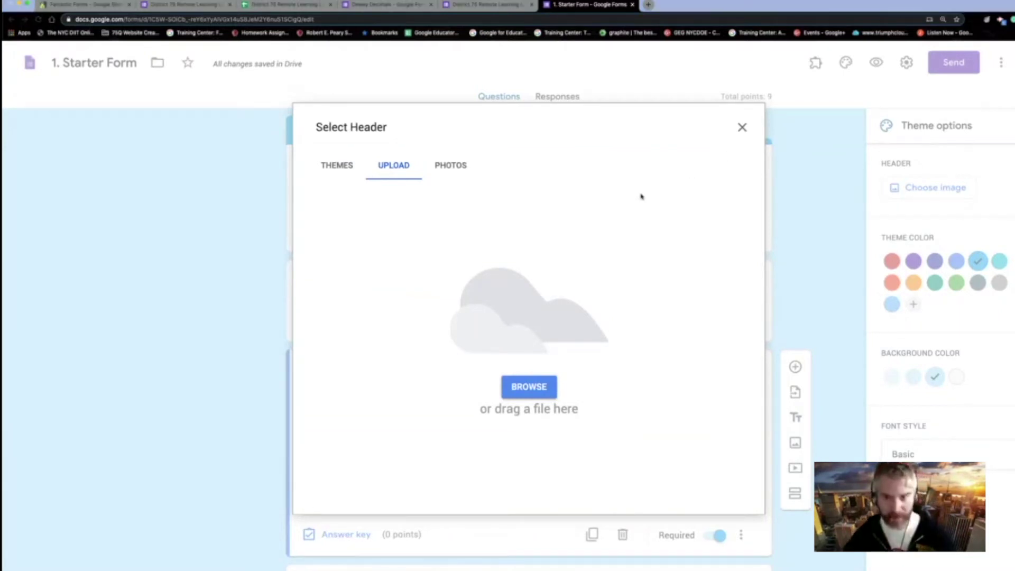
click(439, 174)
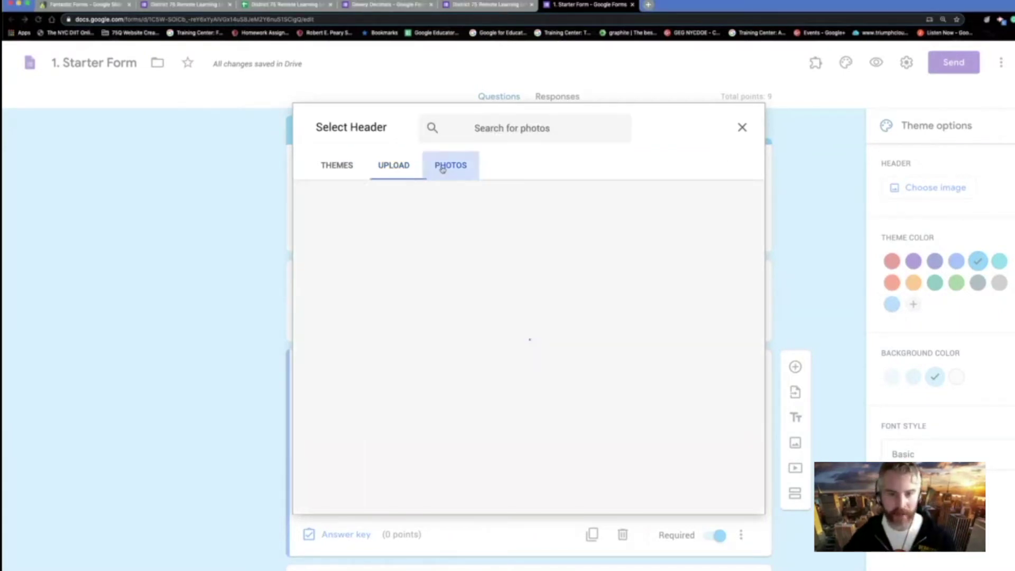
scroll(469, 344, down, 10)
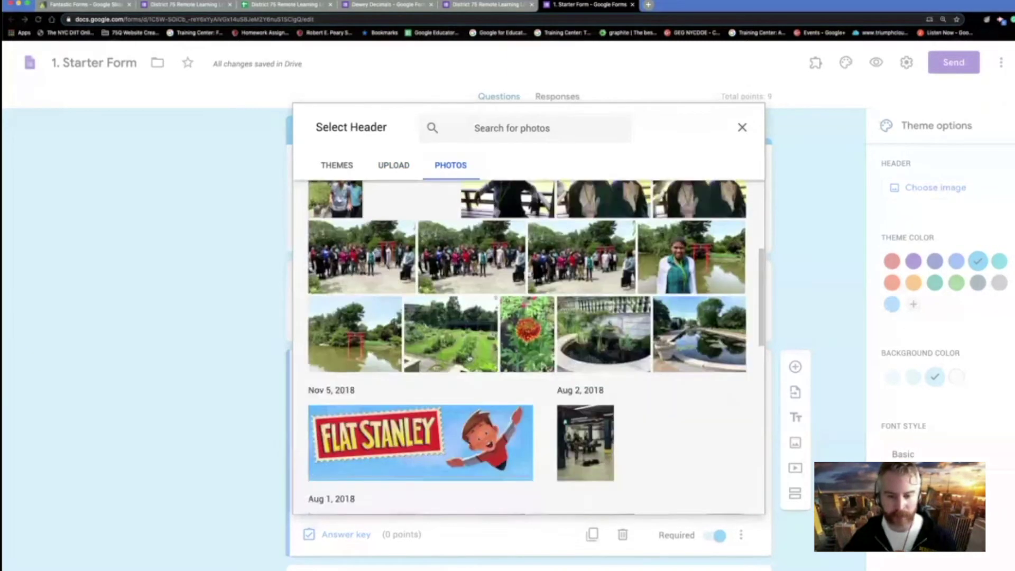
click(467, 279)
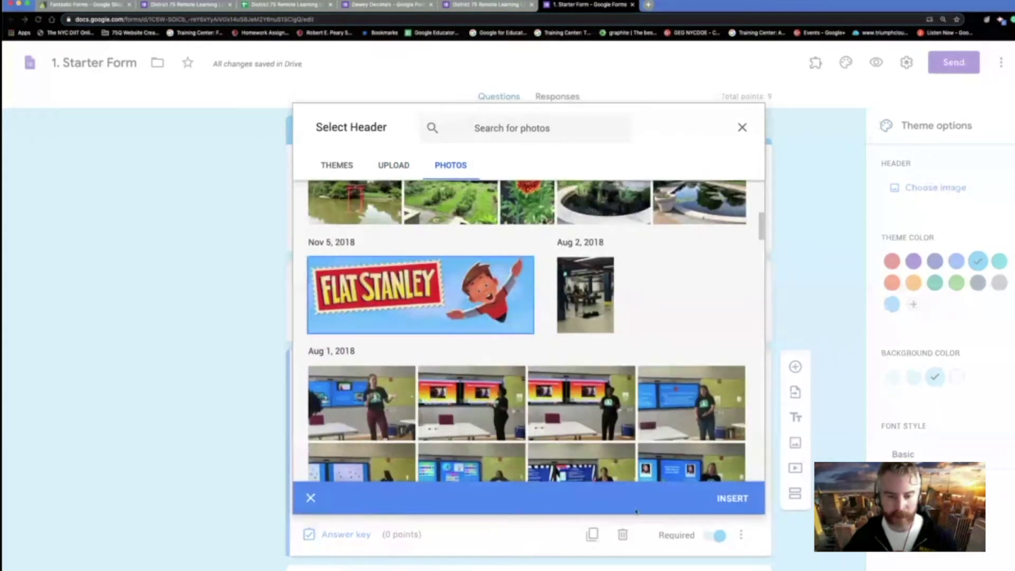
click(733, 498)
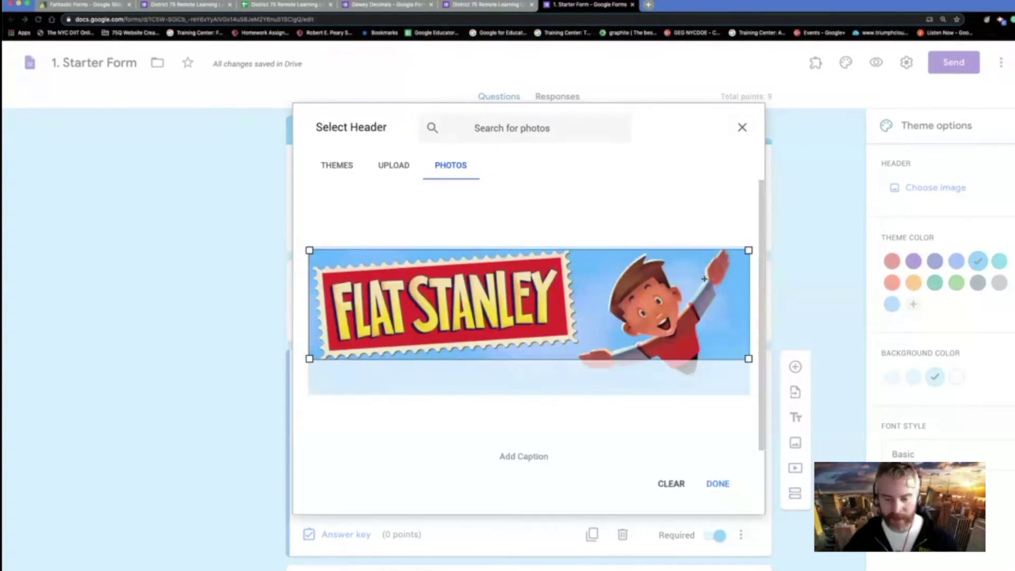
click(717, 483)
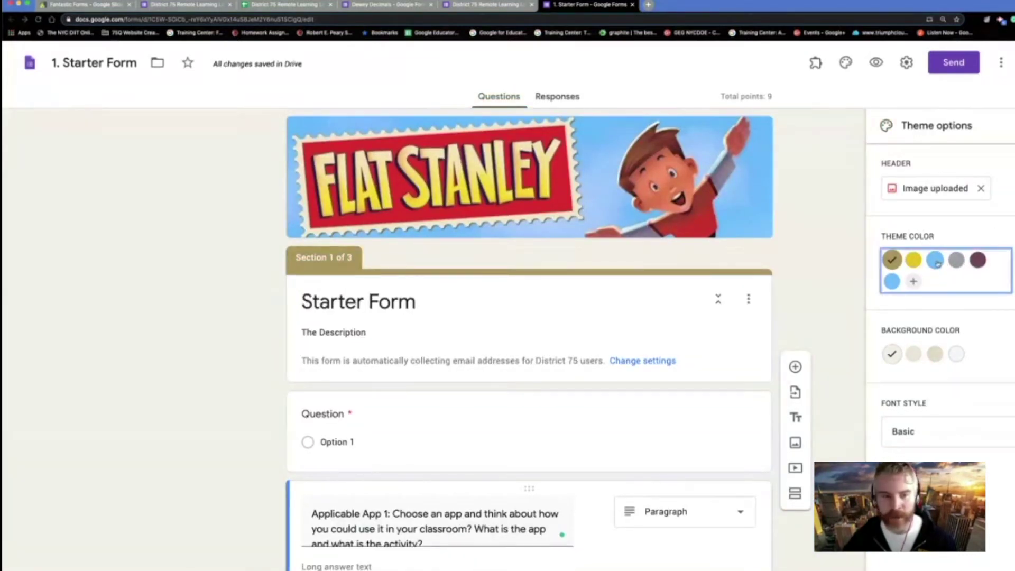
click(935, 260)
- Make the page background light blue, close theme options, and return to the Fantastic Forms presentation
click(935, 354)
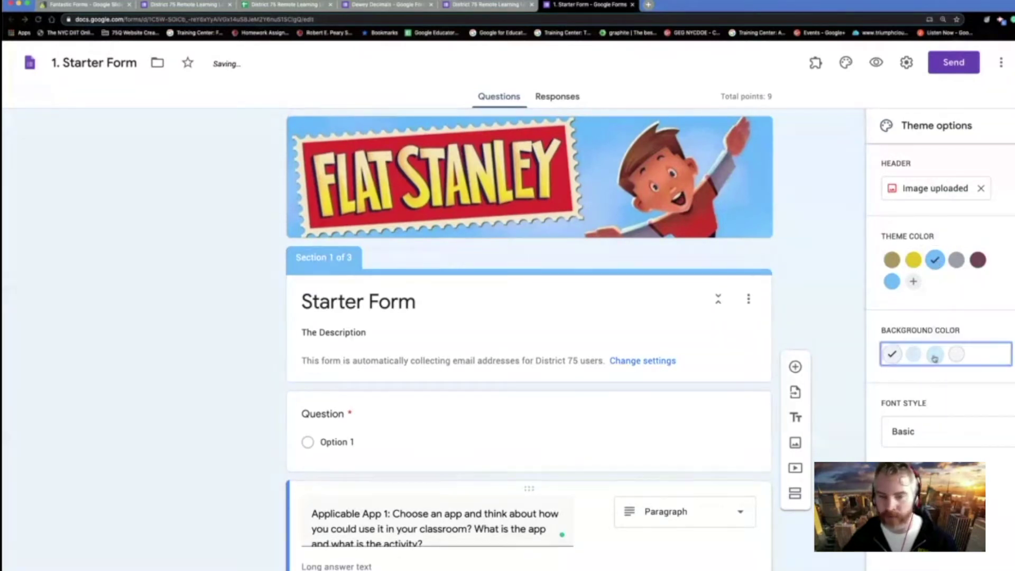
click(832, 408)
scroll(857, 370, down, 5)
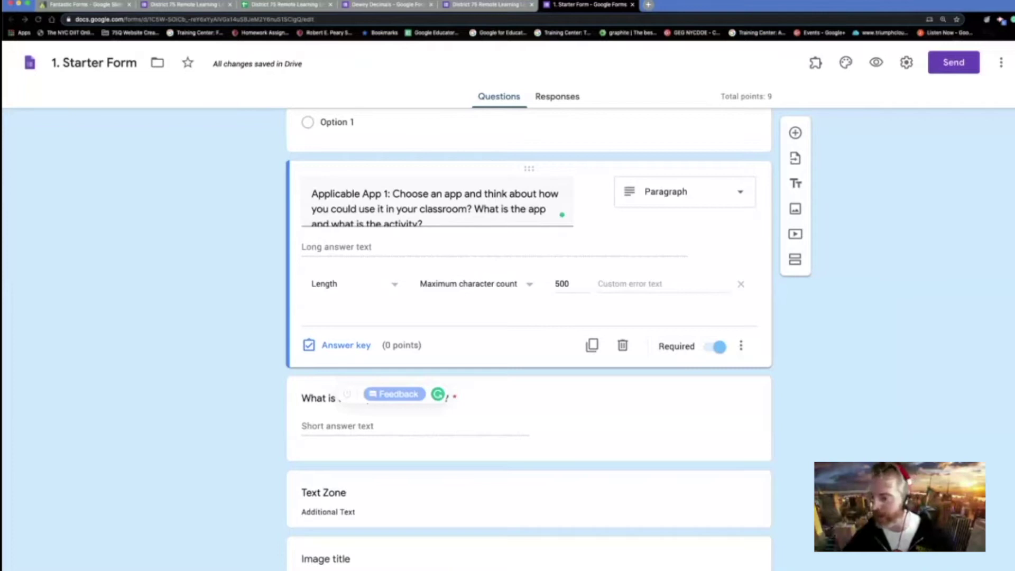
scroll(834, 433, up, 2)
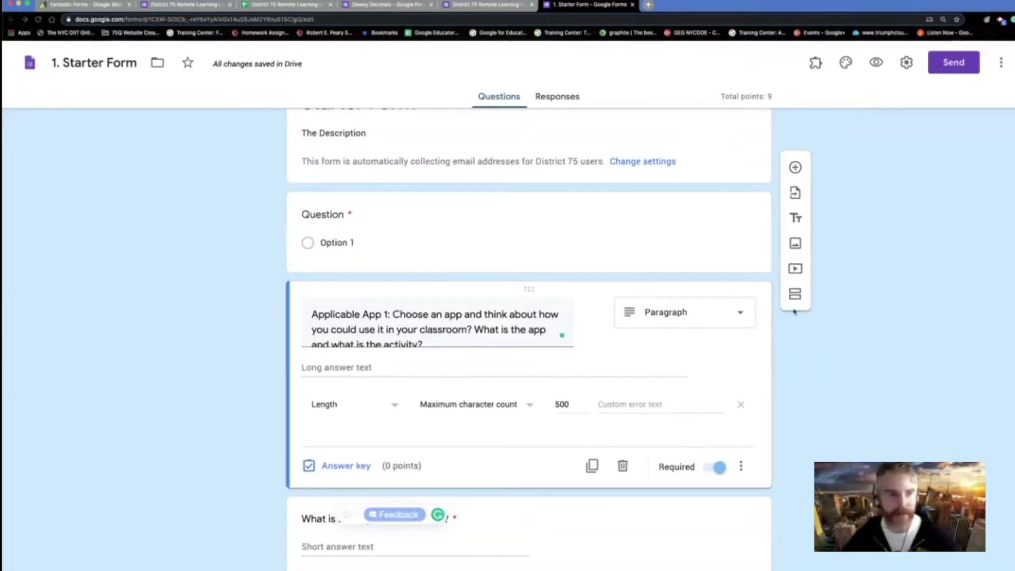
click(92, 4)
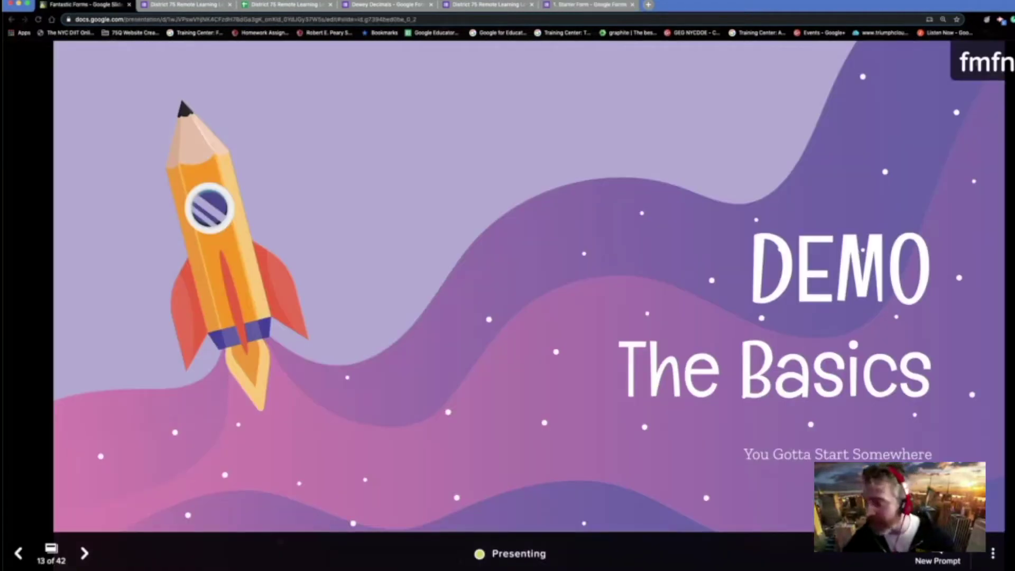
- Move the Fantastic Forms presentation forward two slides past DEMO The Basics
key(Right)
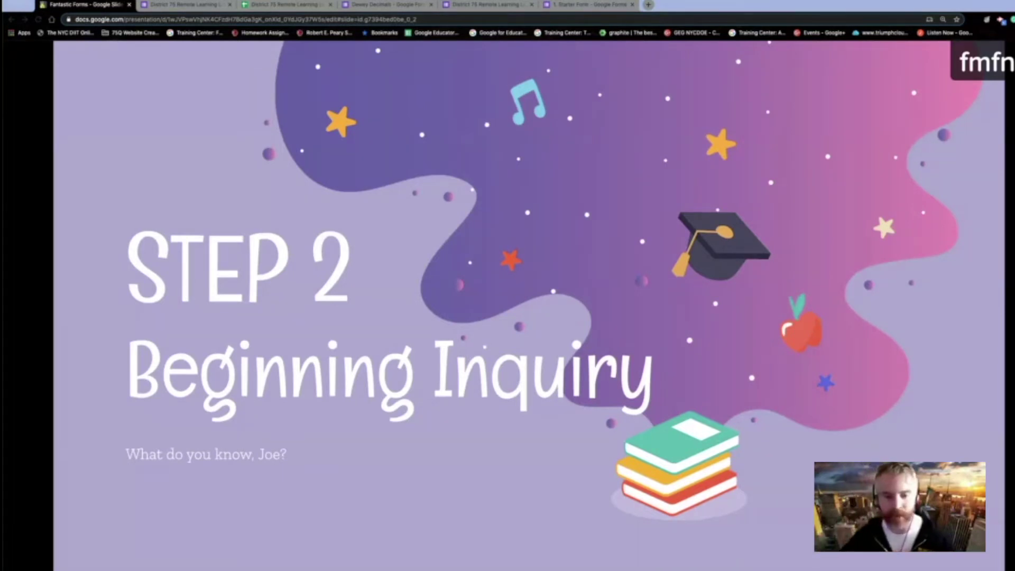
key(Right)
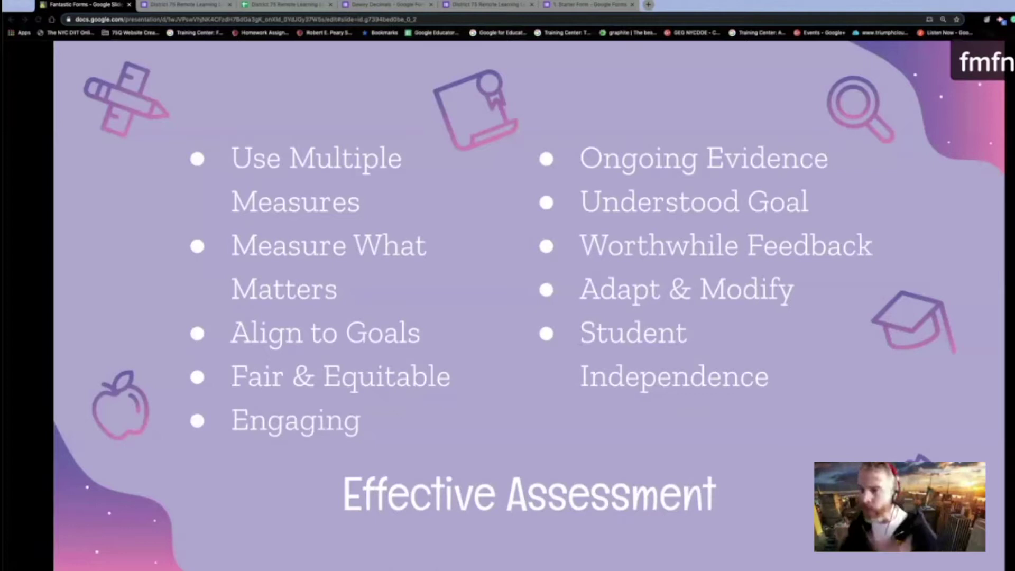
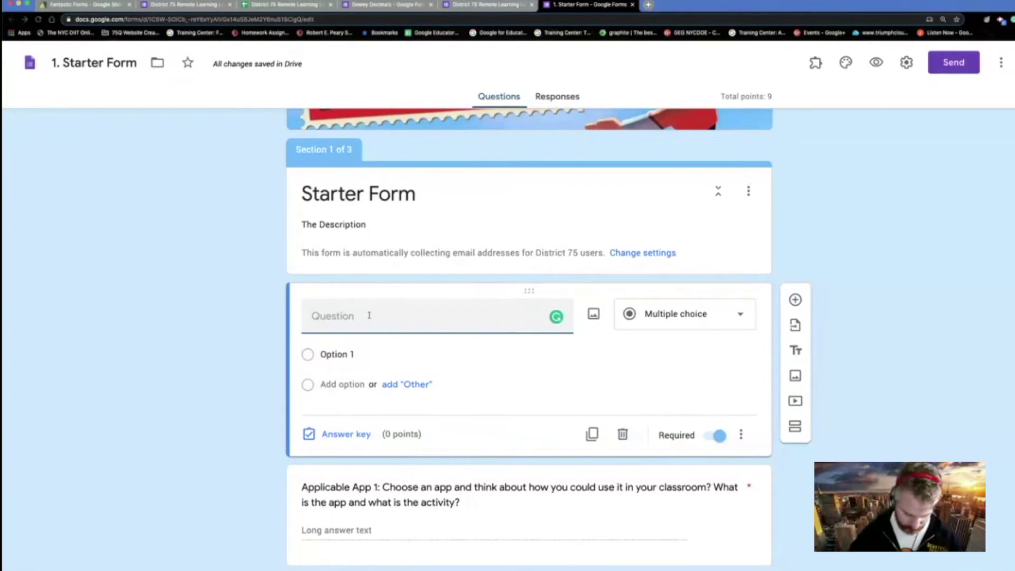
- Title the new question 'Is this session awesome?' with answer choices Yes and No
text(th)
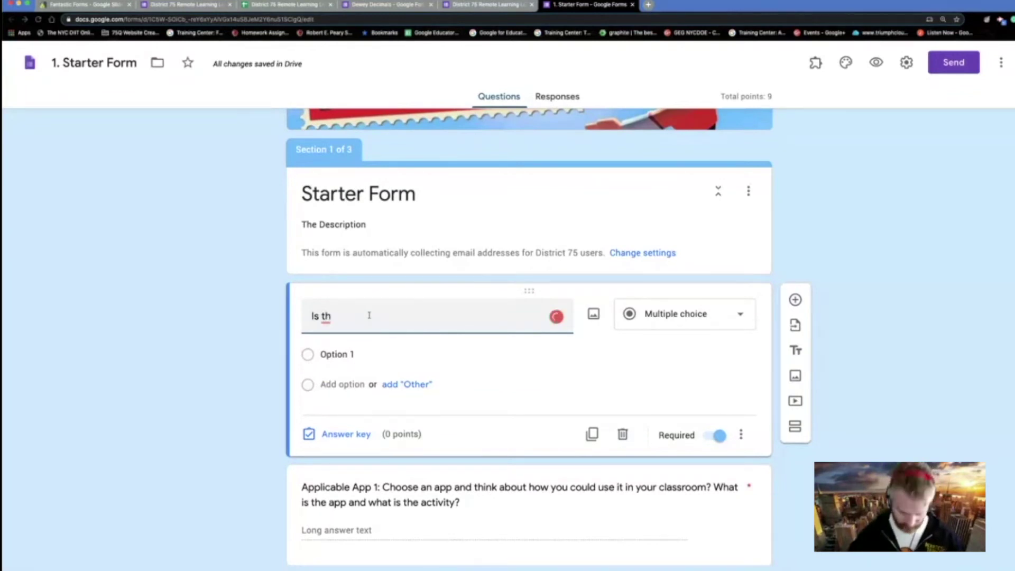
text(is sessi)
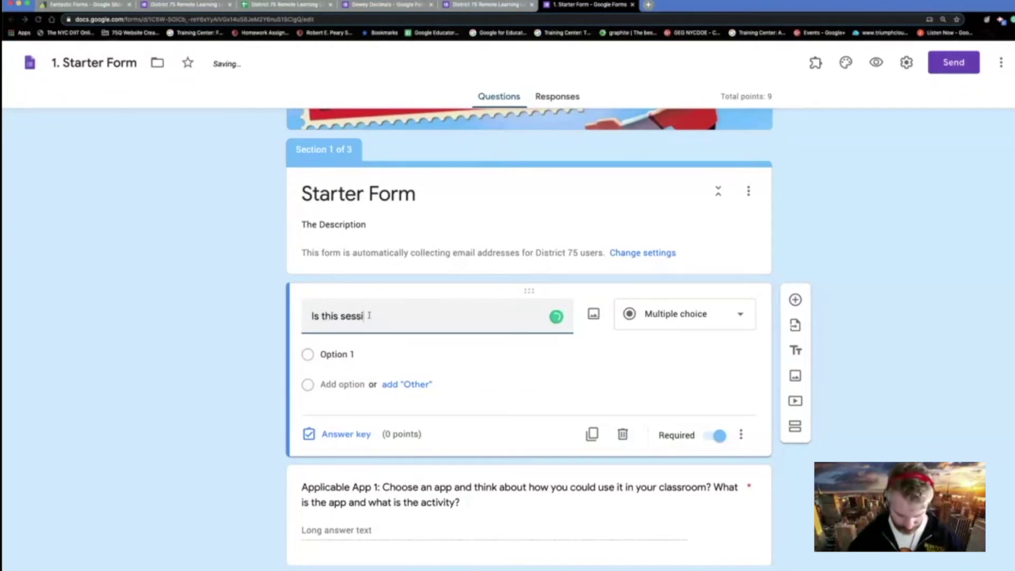
text(on awesome?)
click(359, 354)
text(Yes)
key(Tab)
click(363, 347)
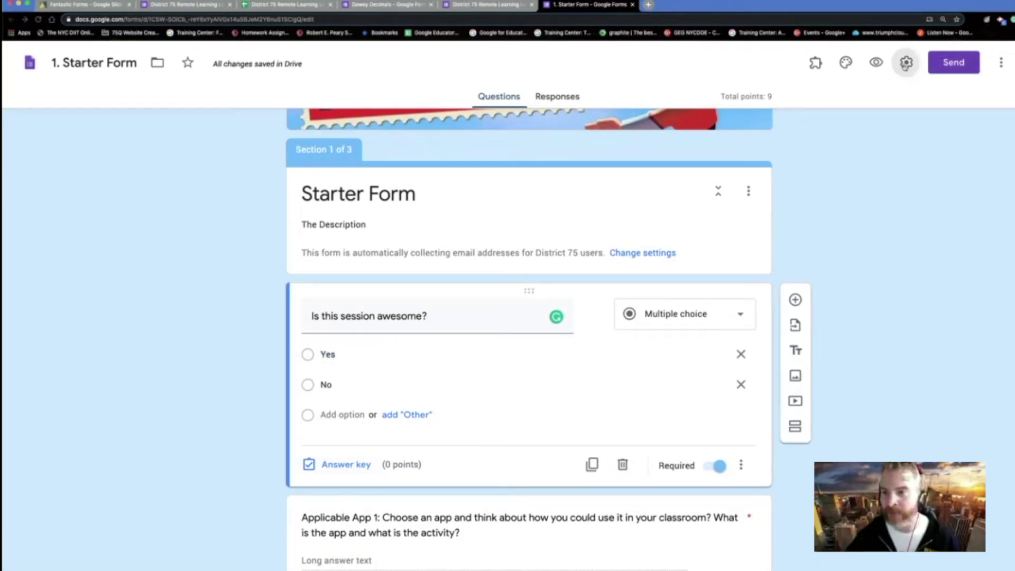
click(905, 64)
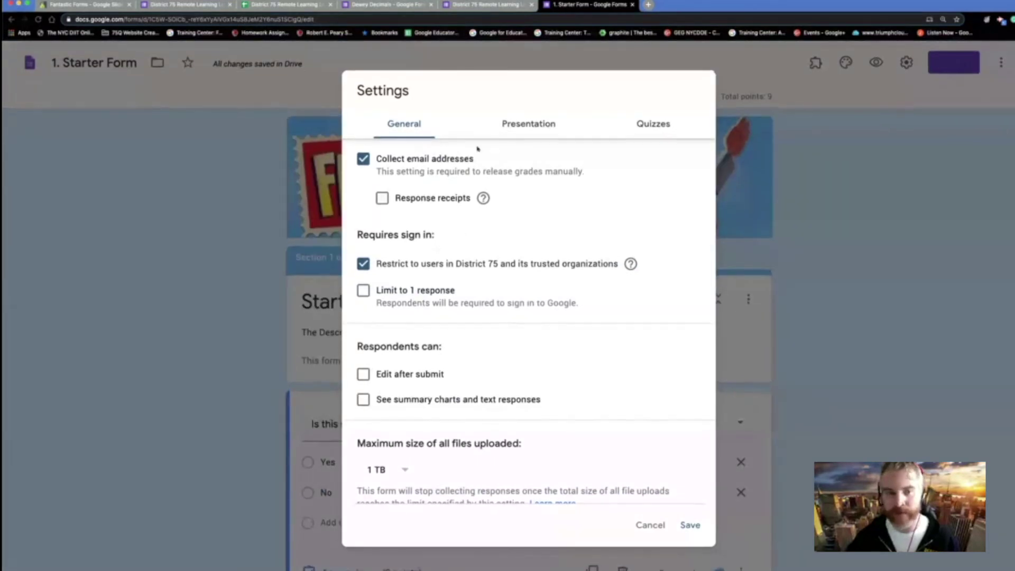
click(645, 122)
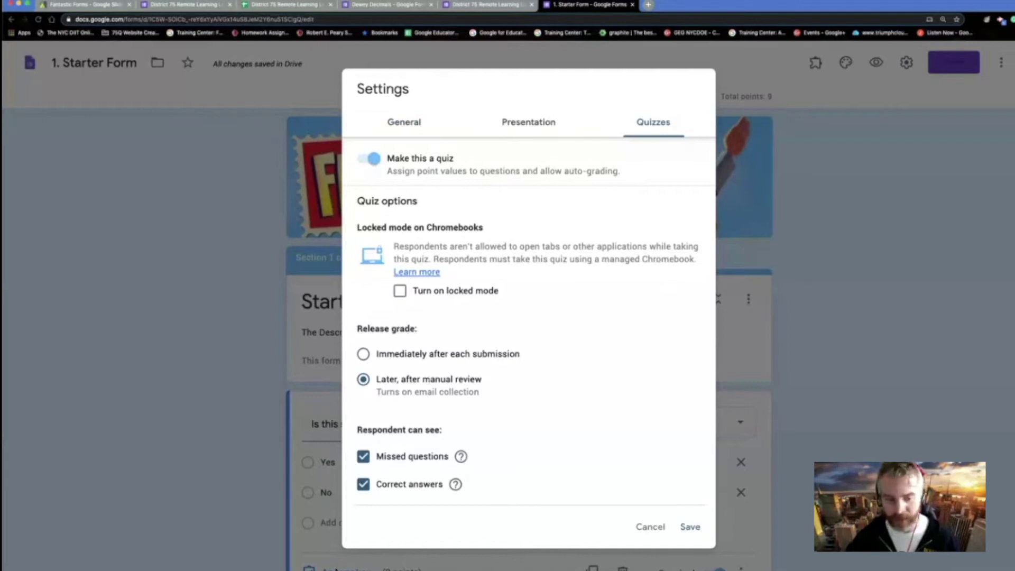
click(653, 531)
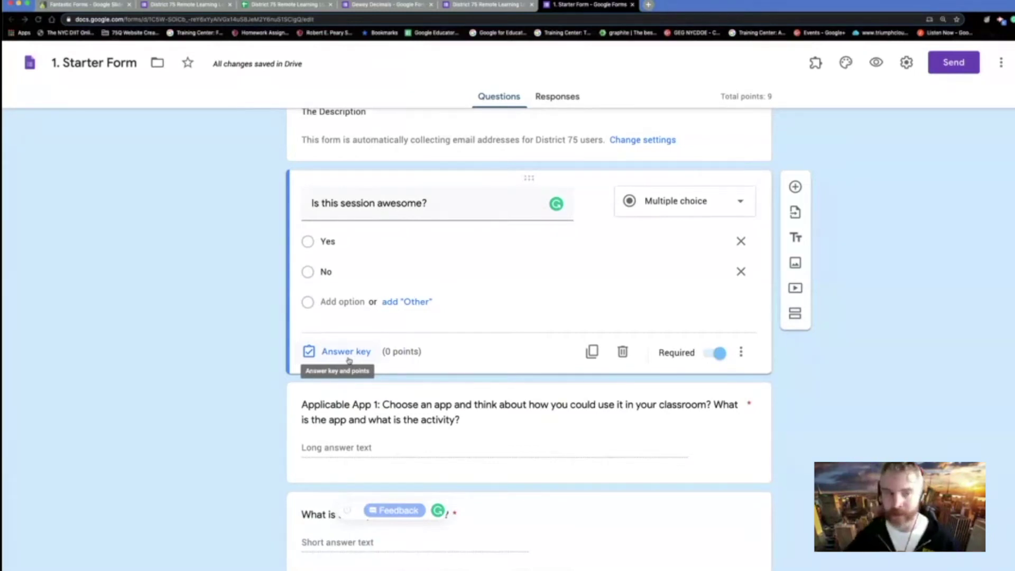
- Mark Yes as correct and give wrong answers the feedback 'How dare you hurt my feelings.'
scroll(349, 360, up, 1)
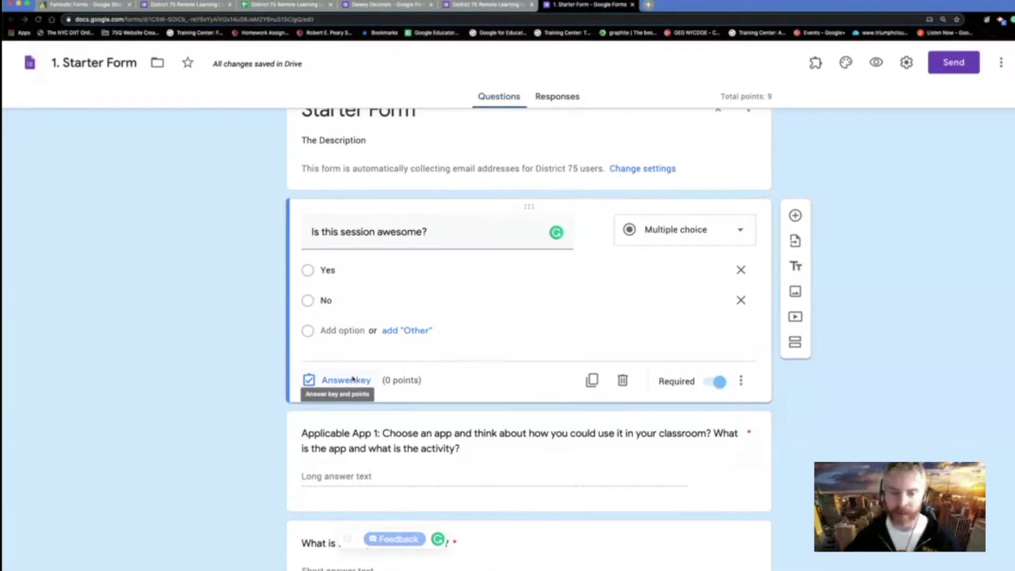
scroll(352, 379, up, 2)
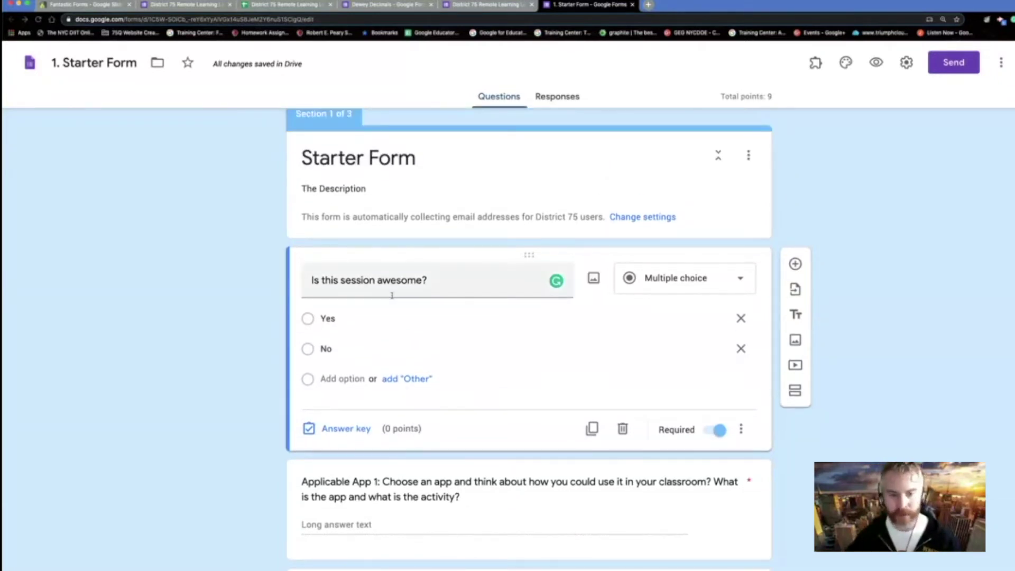
click(351, 429)
click(314, 346)
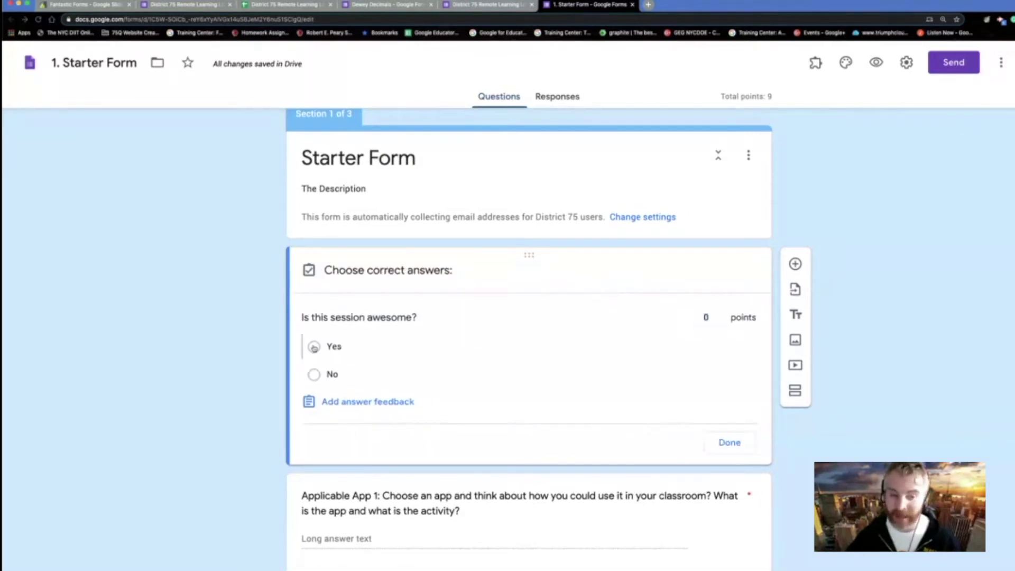
click(358, 402)
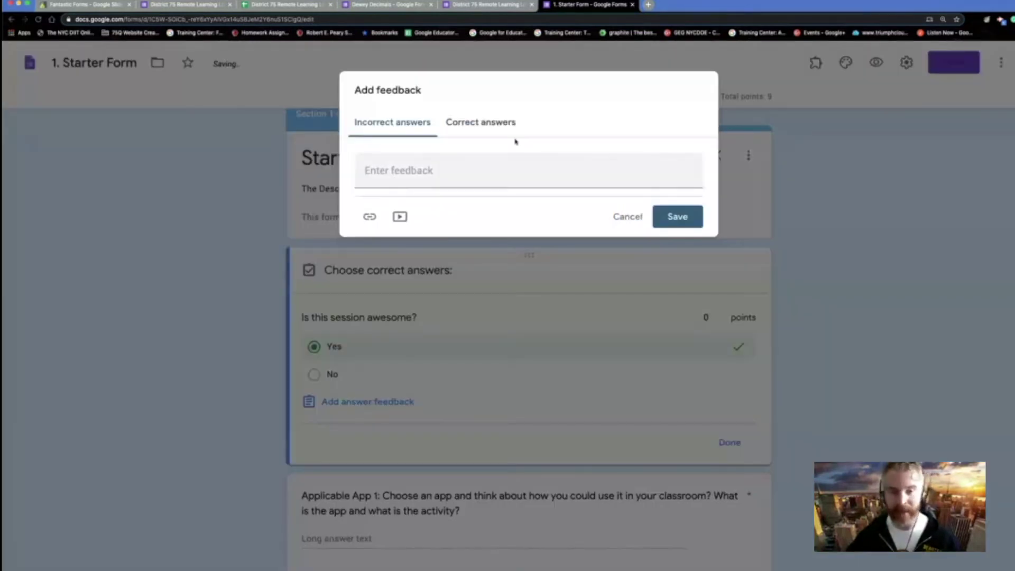
click(408, 172)
text(How dare y)
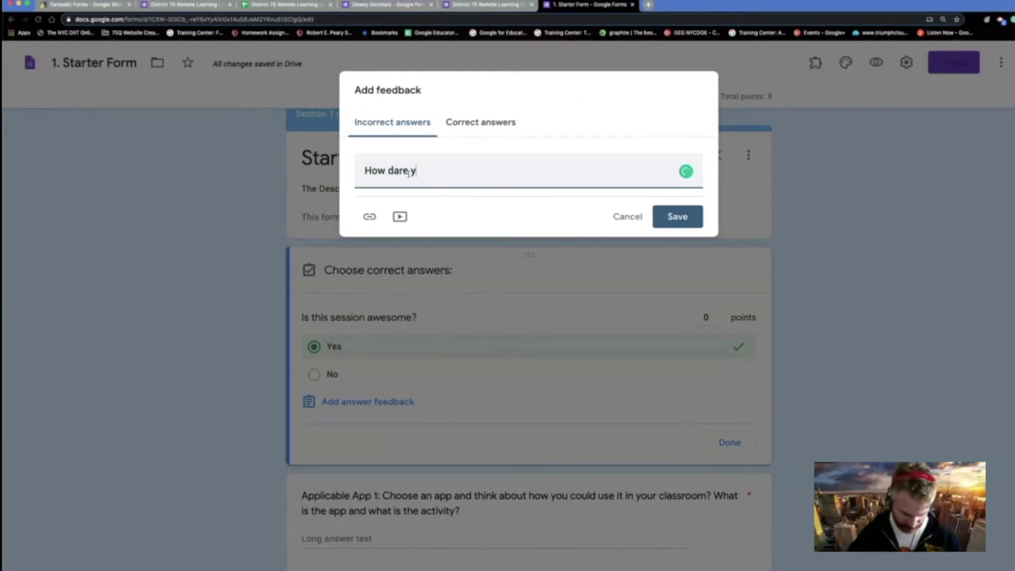
text(ou hurt my)
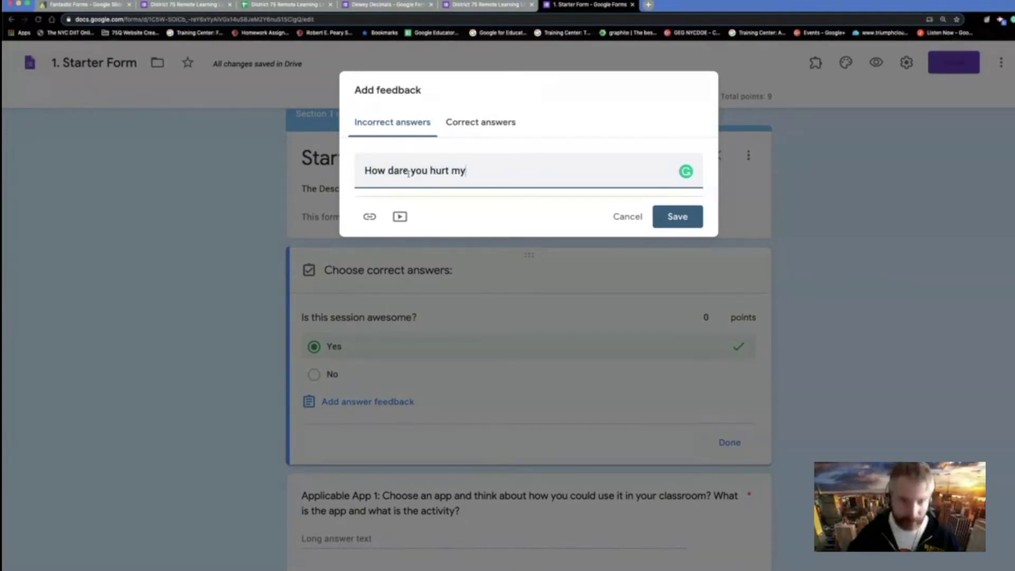
text( feelings.)
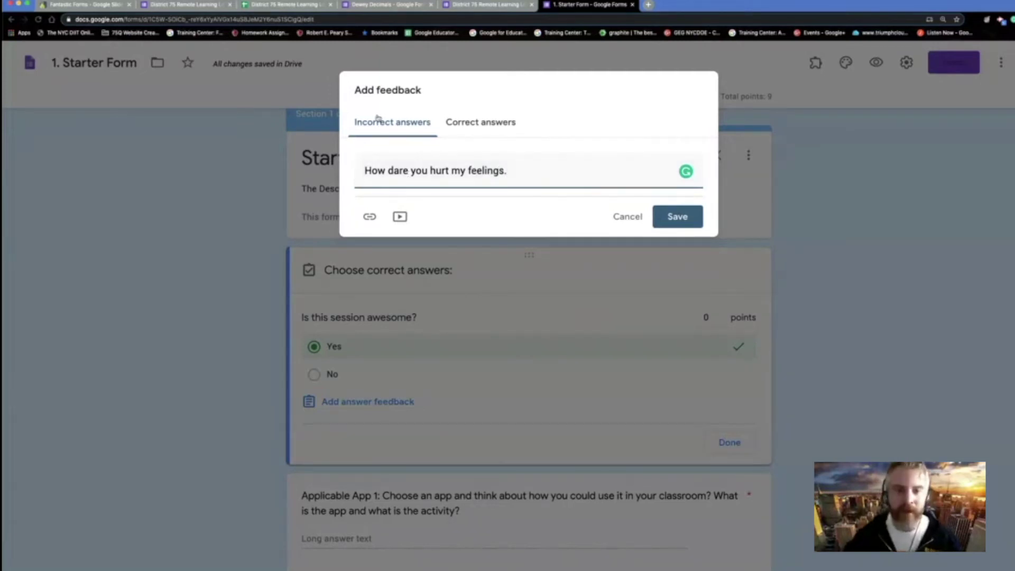
click(474, 126)
text(I agree.)
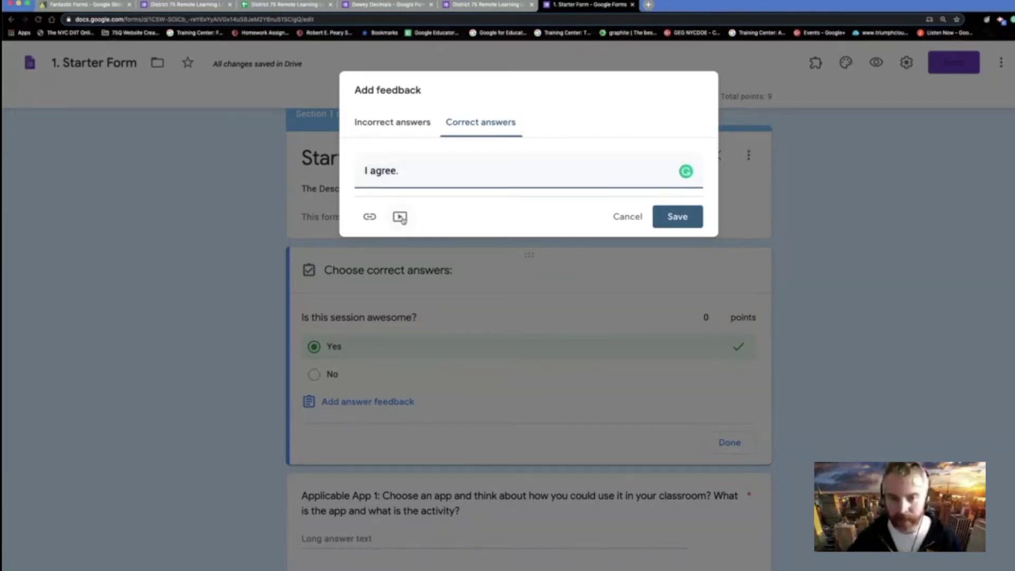
click(426, 129)
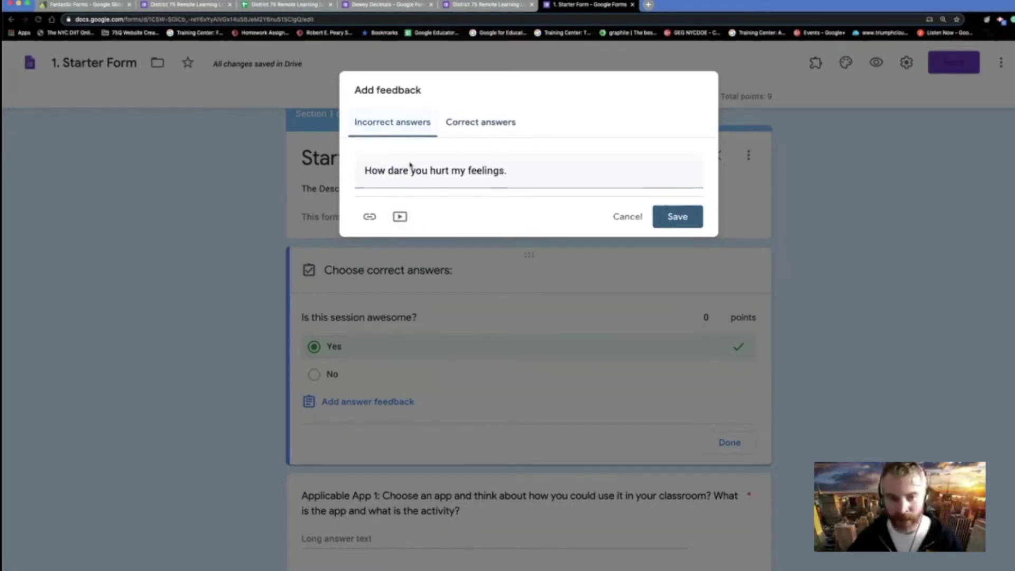
click(369, 216)
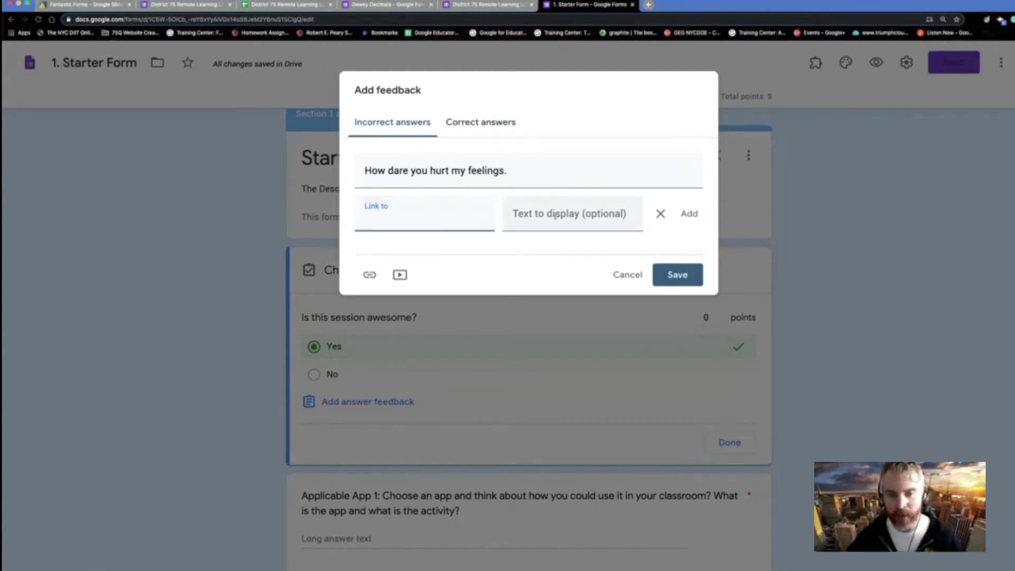
text(http://braveintheatte)
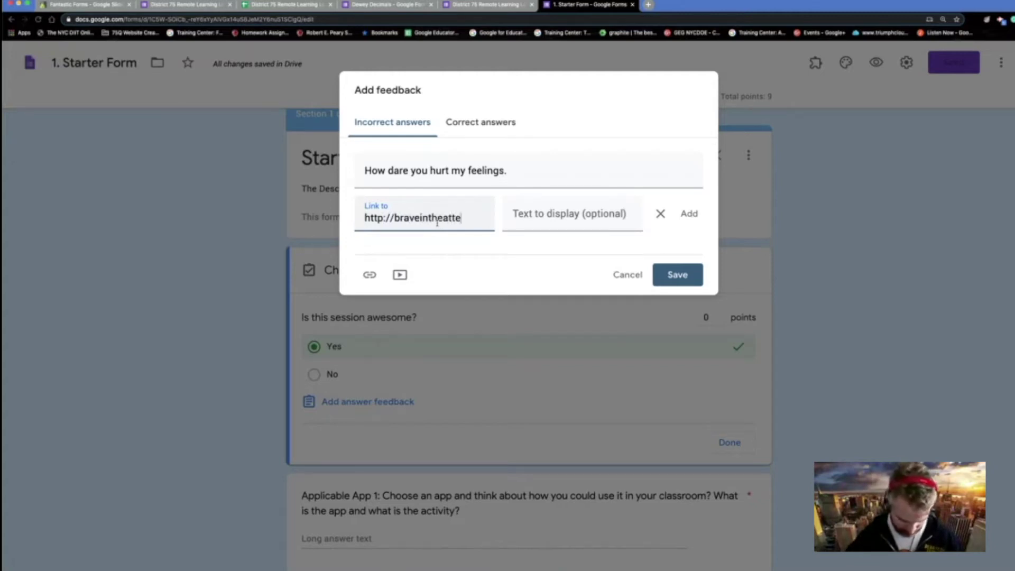
text(mpt.com)
click(565, 221)
text(Go a)
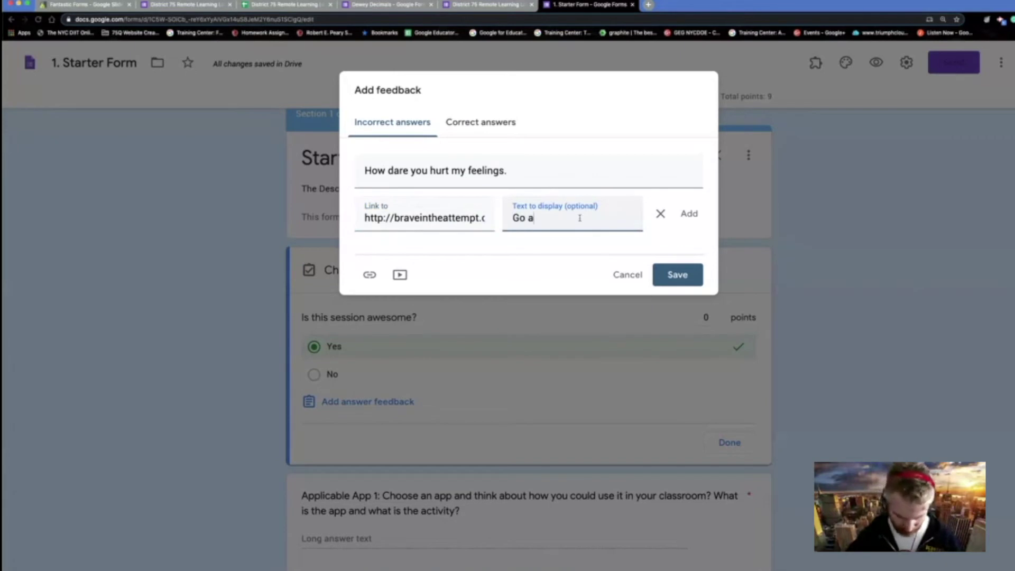
text(nd learn)
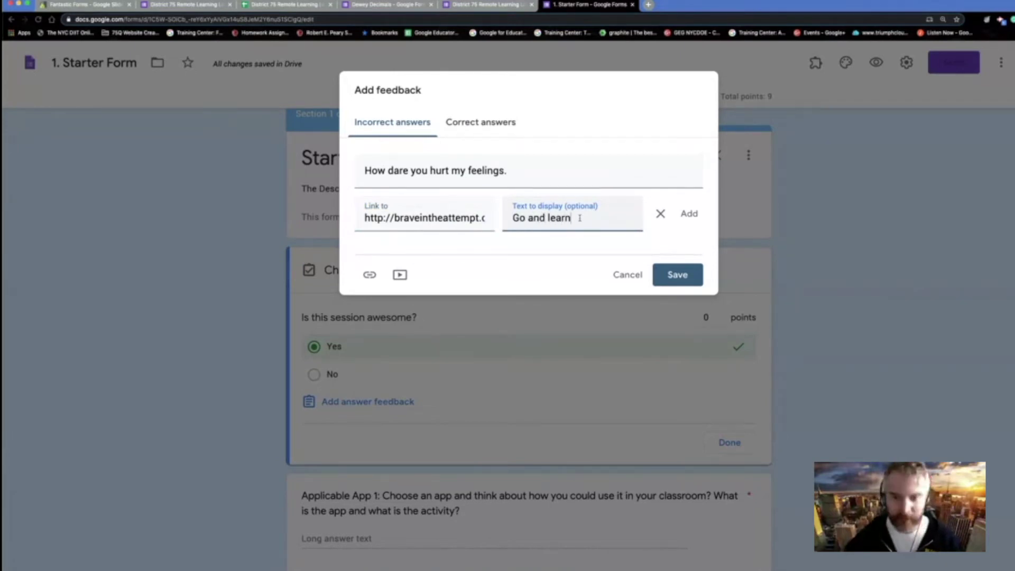
click(689, 214)
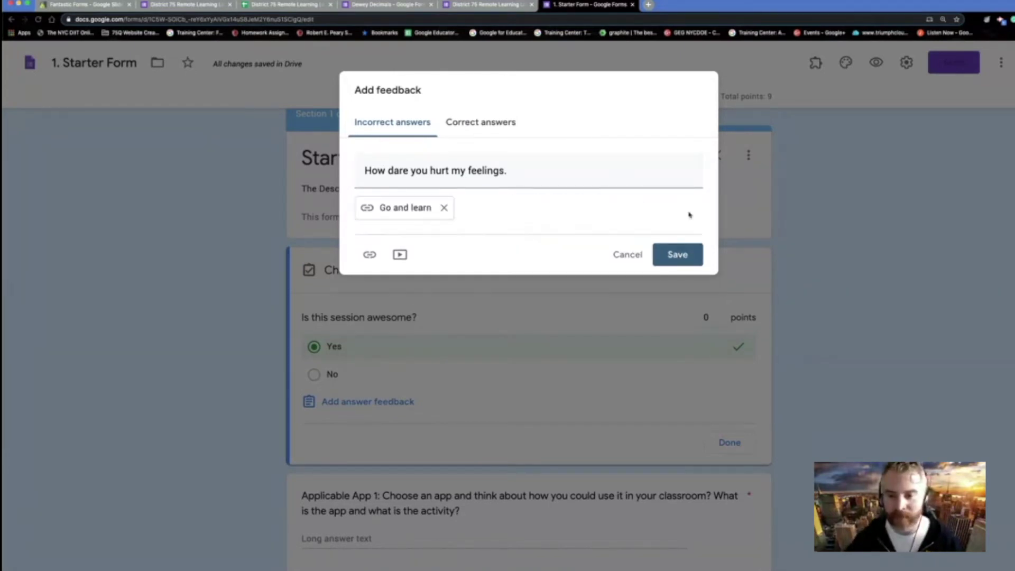
click(682, 254)
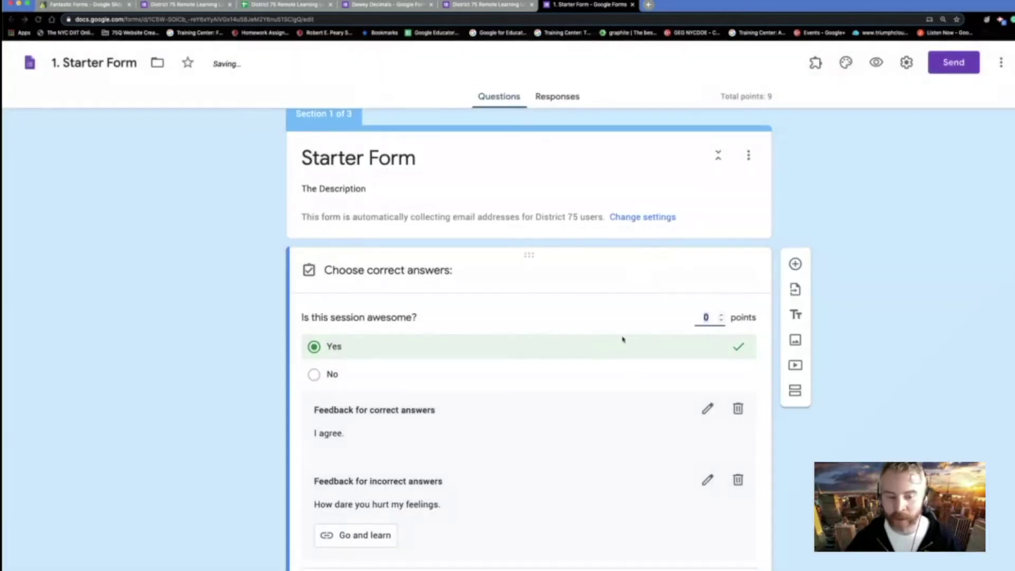
- Set the question's point value to 100
scroll(532, 457, down, 2)
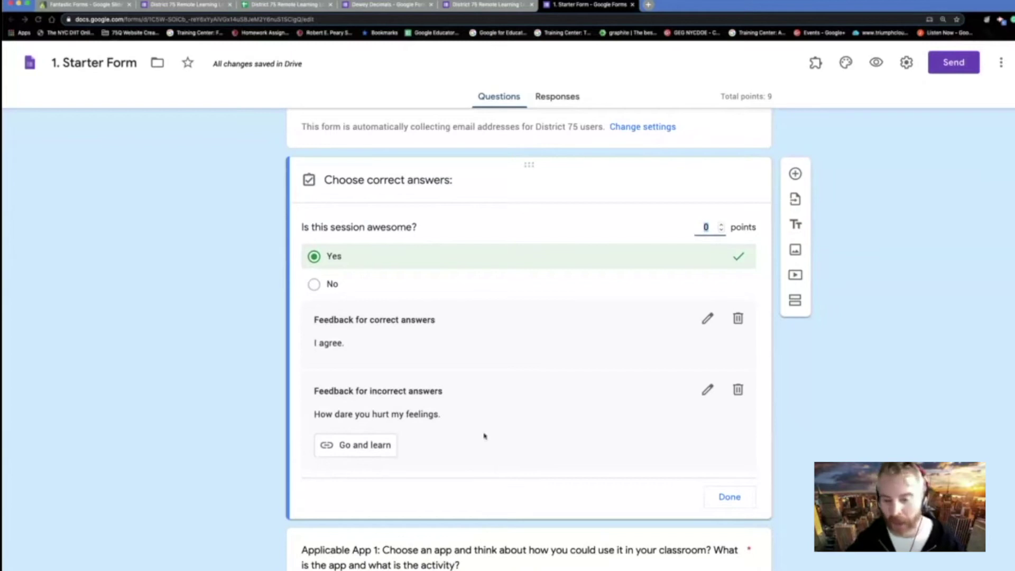
click(722, 228)
click(722, 227)
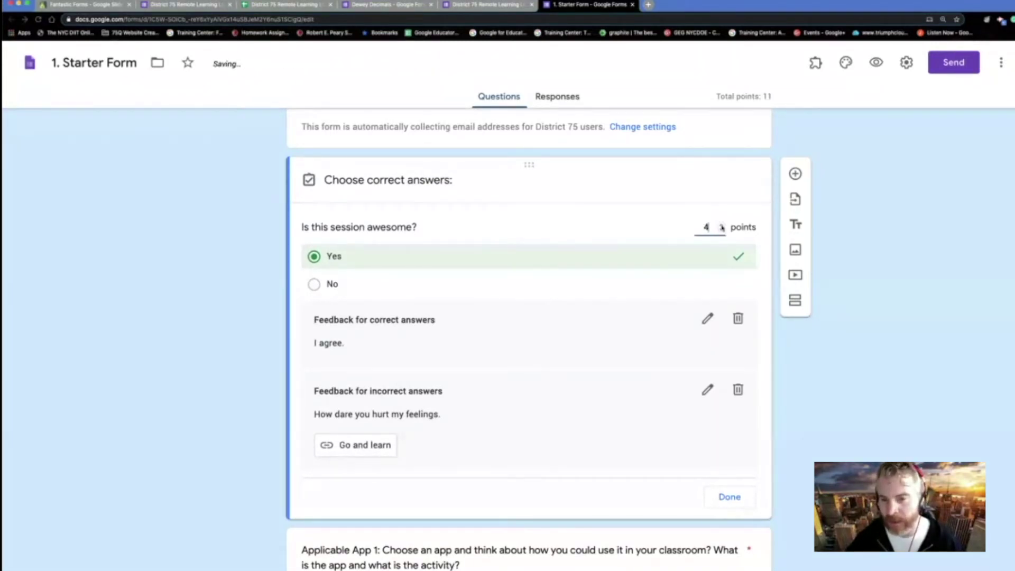
text(100)
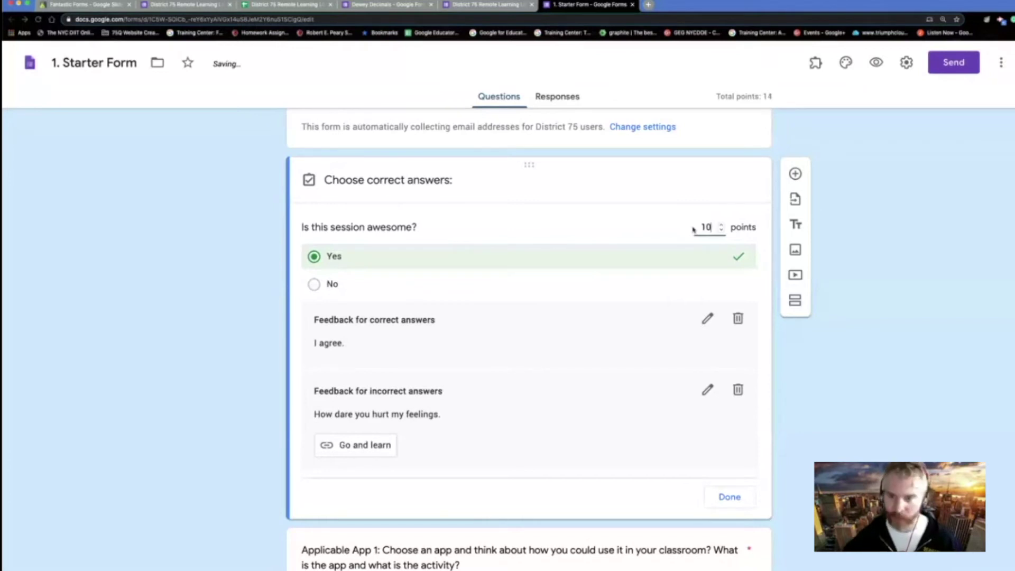
click(822, 372)
scroll(798, 365, down, 2)
scroll(795, 343, up, 2)
click(796, 170)
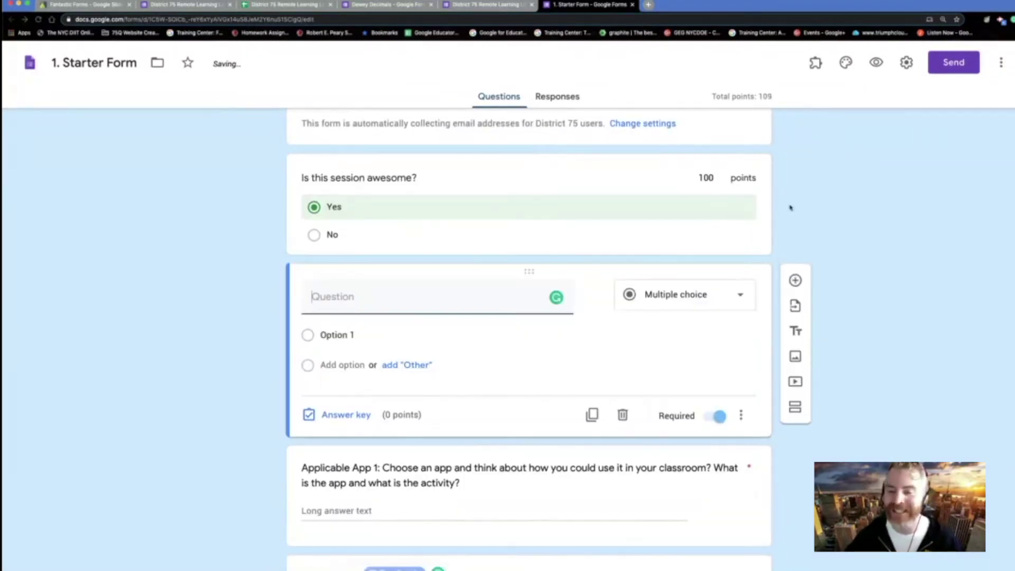
- Switch the blank follow-up question to Multiple choice grid, then delete it
click(733, 299)
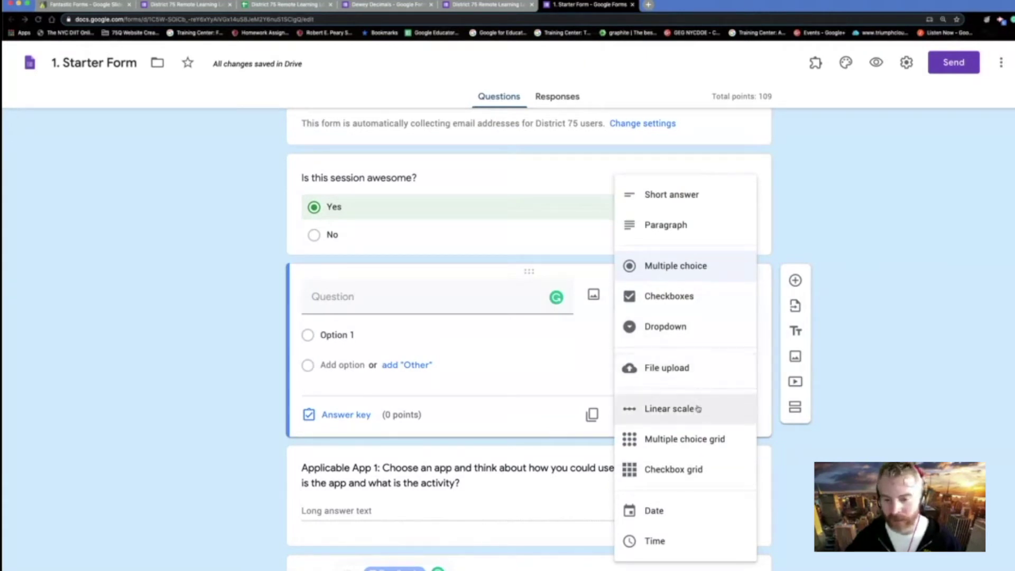
click(697, 438)
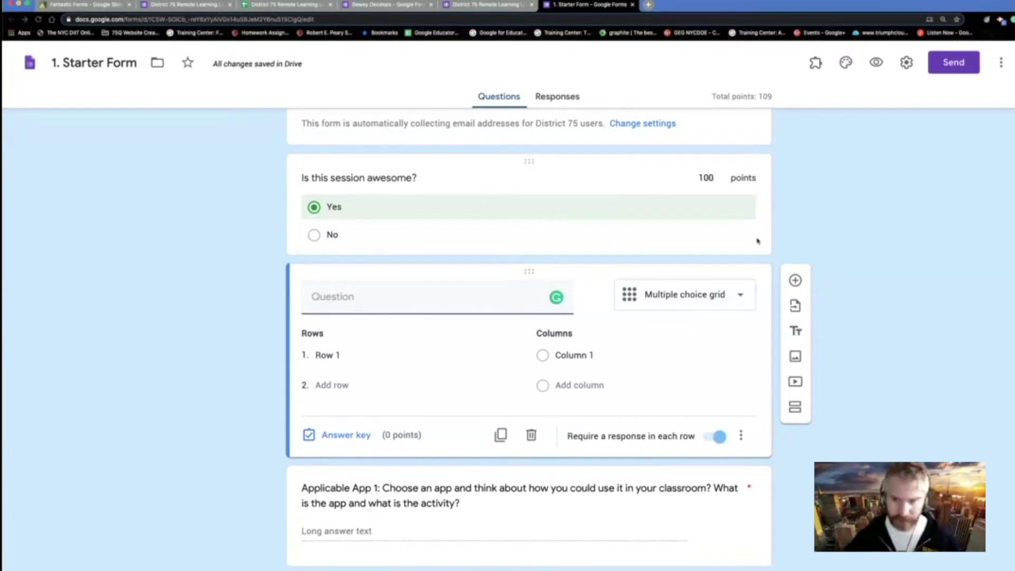
click(531, 437)
scroll(528, 444, down, 15)
scroll(528, 443, down, 12)
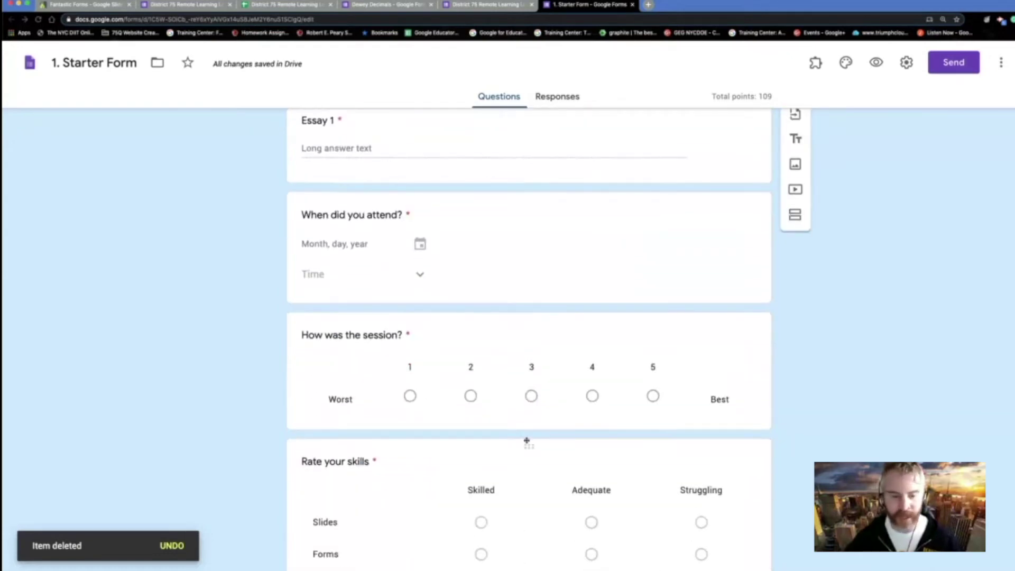
scroll(527, 443, up, 3)
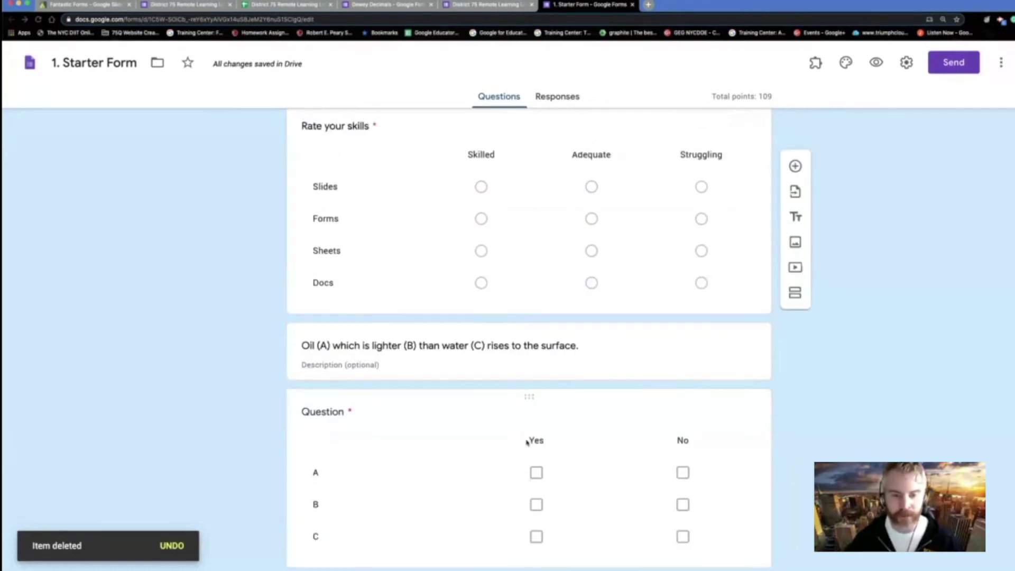
scroll(527, 437, down, 1)
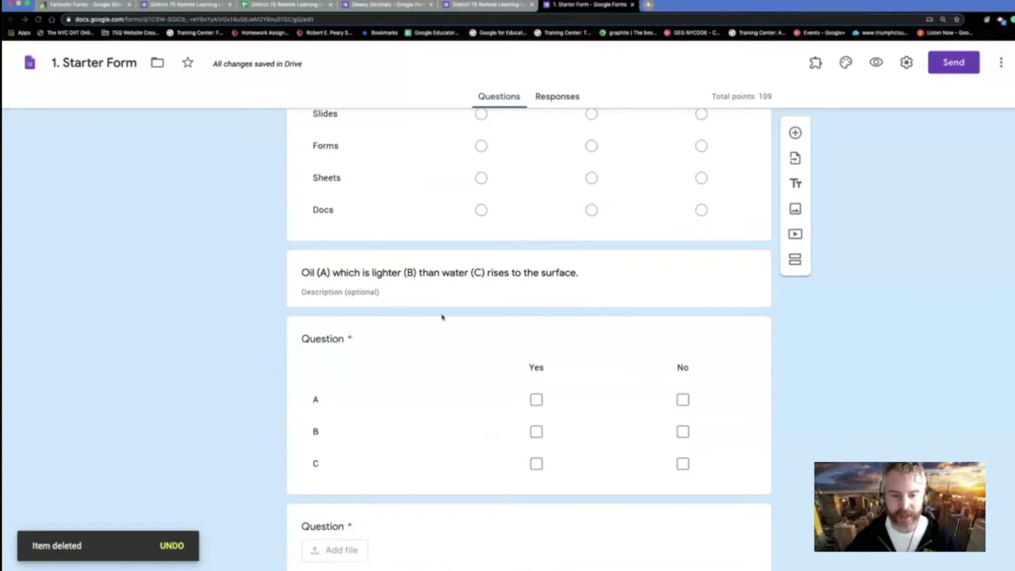
scroll(465, 328, up, 15)
scroll(469, 426, down, 2)
scroll(469, 426, up, 2)
scroll(467, 405, down, 8)
scroll(467, 405, down, 15)
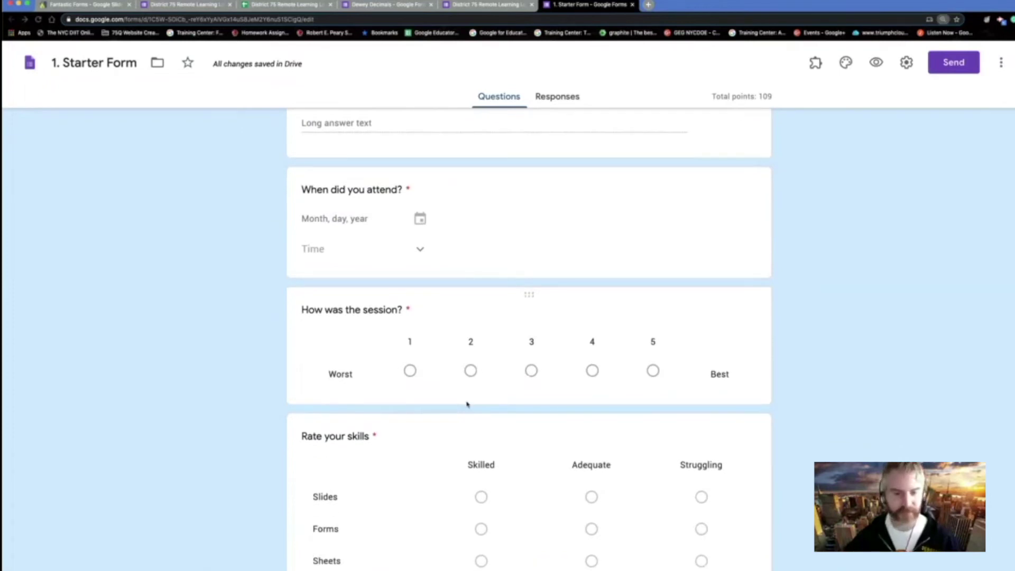
key(super+minus)
scroll(630, 467, down, 7)
scroll(629, 469, up, 3)
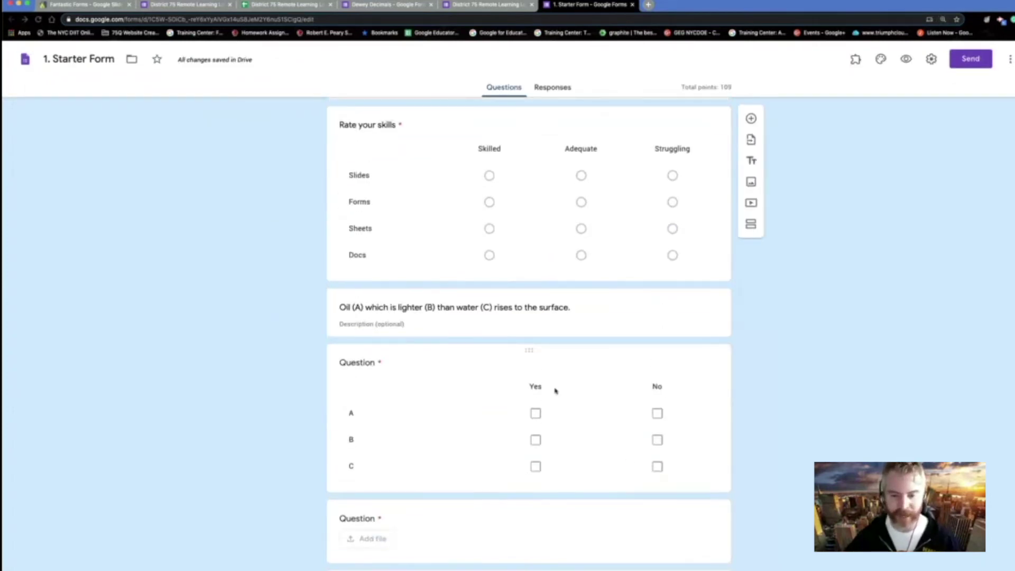
scroll(539, 367, down, 1)
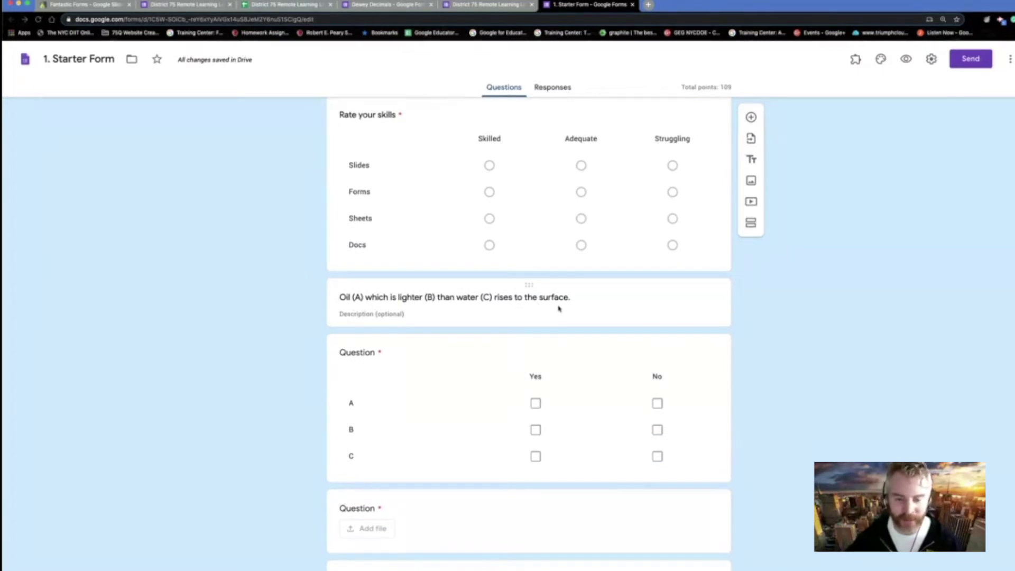
click(417, 454)
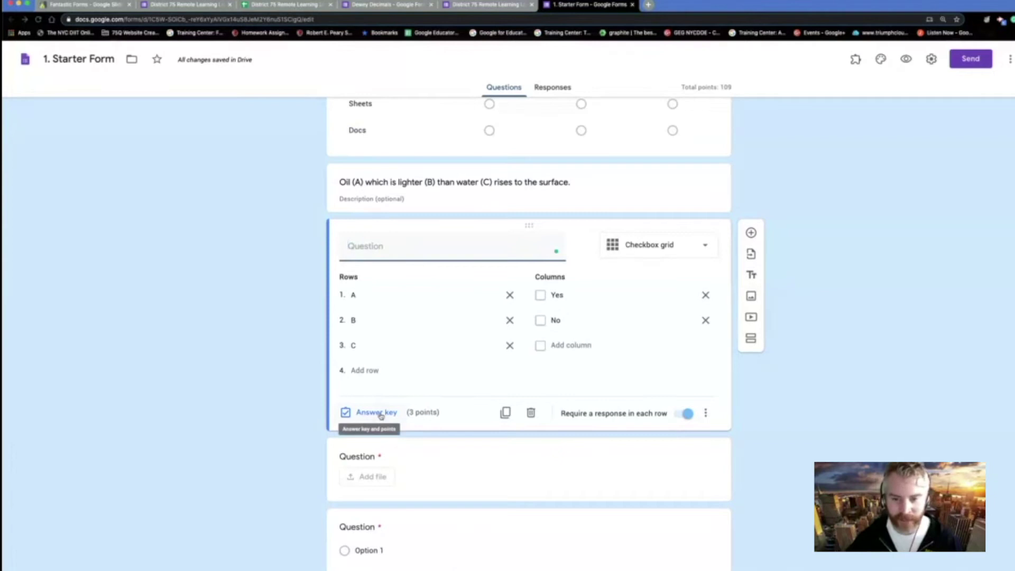
- Re-tick Yes for row A in the grid's answer key and save it, keeping B as No
click(384, 413)
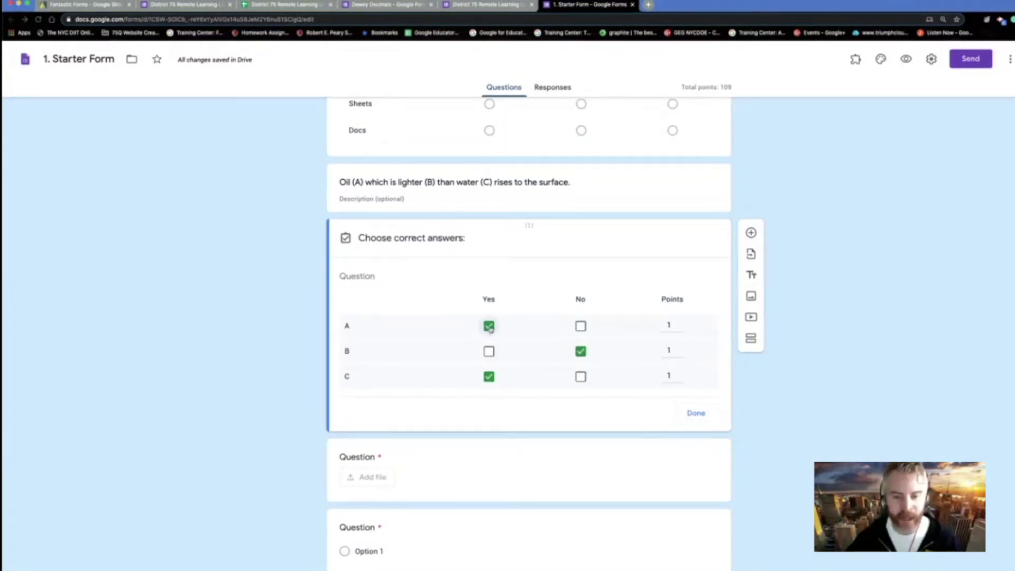
click(489, 314)
click(489, 313)
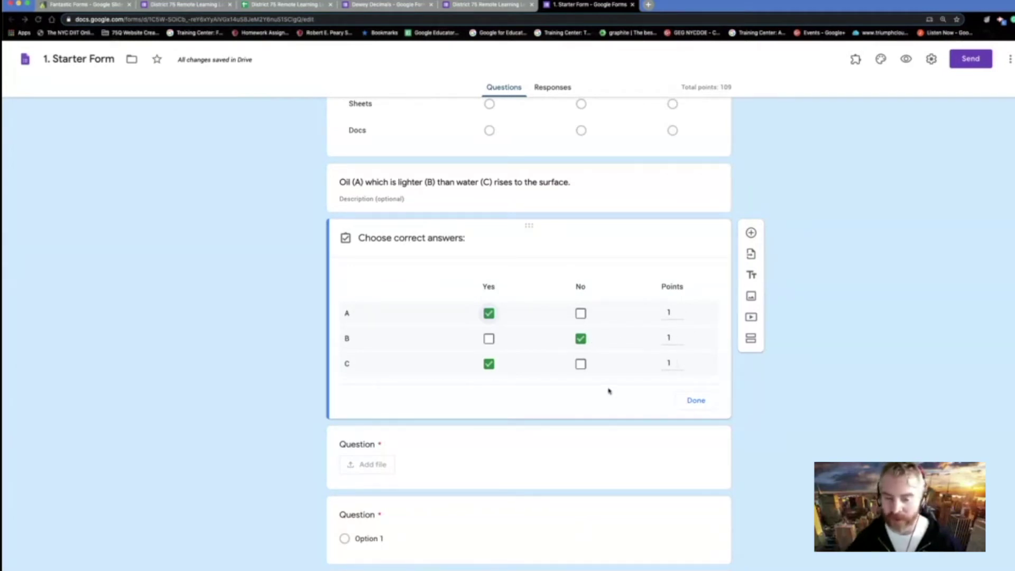
scroll(608, 392, up, 1)
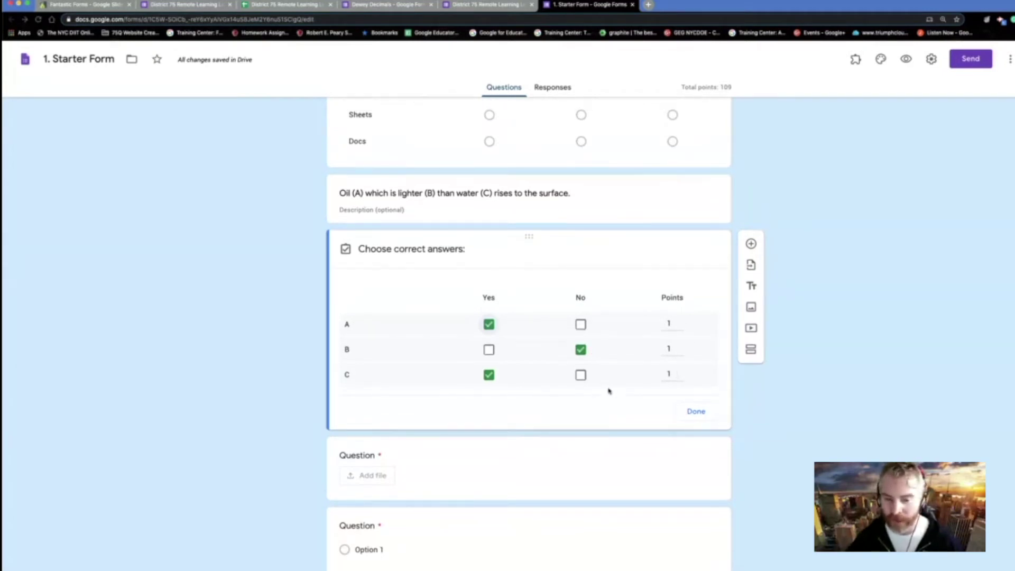
click(696, 418)
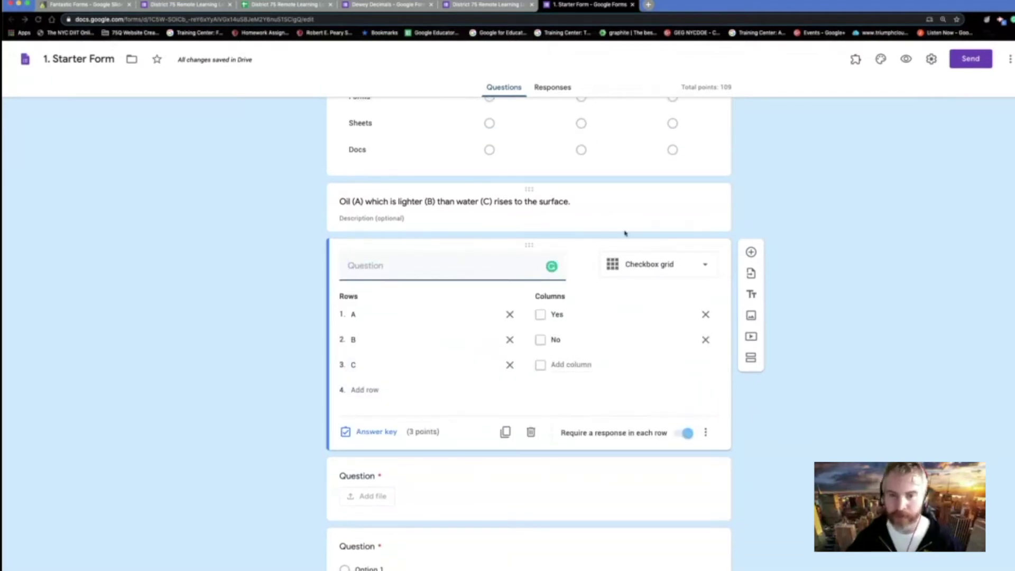
click(622, 202)
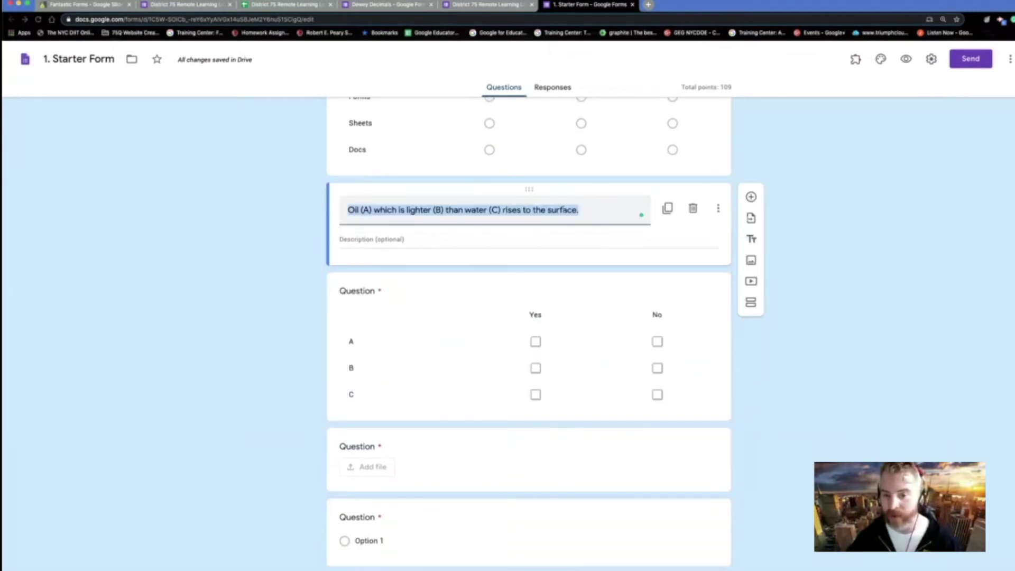
- Add a title block headed 'Information' above the Yes/No grid
click(751, 273)
drag(524, 301, 347, 294)
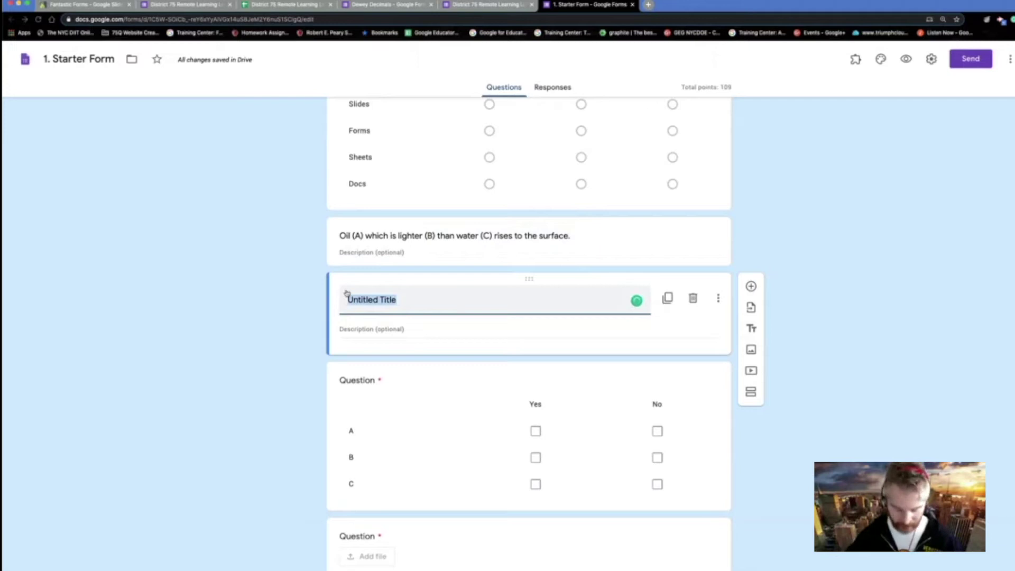
text(Information)
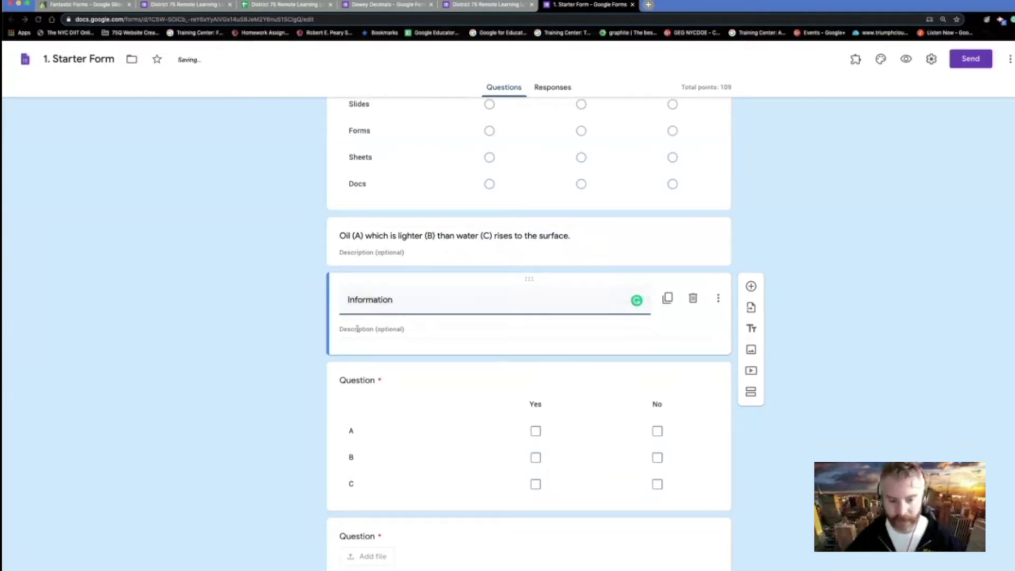
click(395, 333)
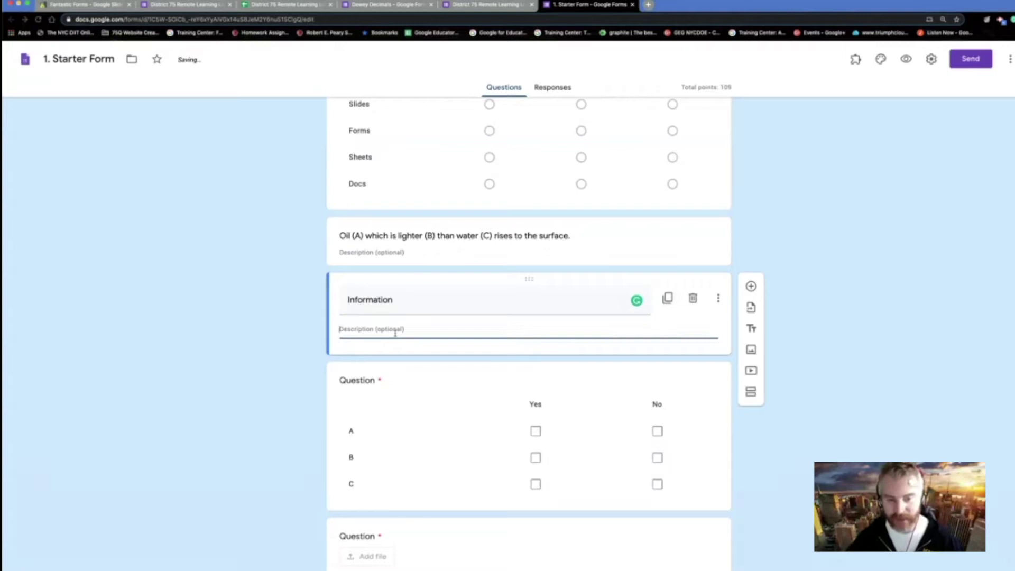
- Give the Yes/No grid the description 'Mark where the commas go'
click(400, 389)
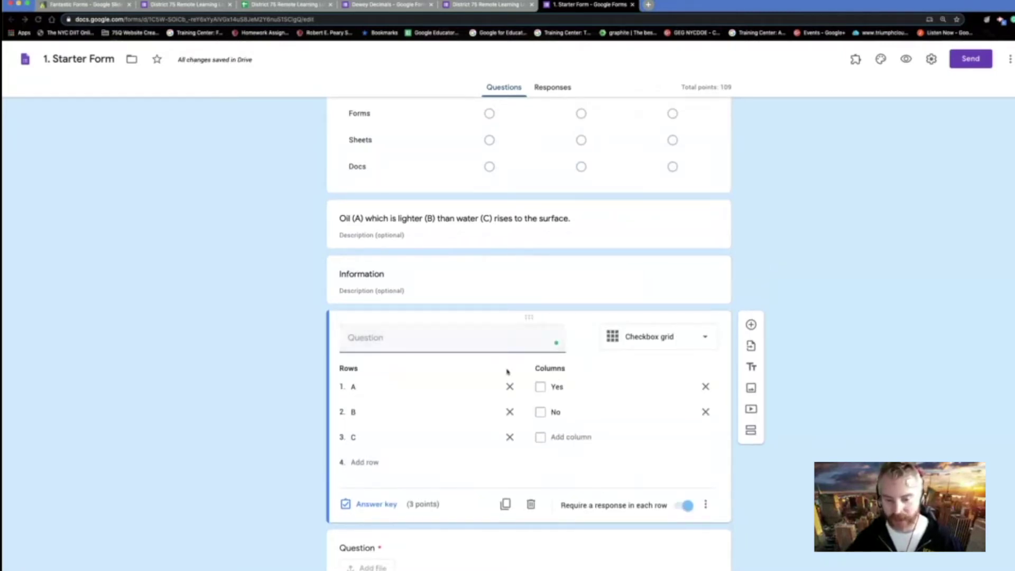
click(707, 507)
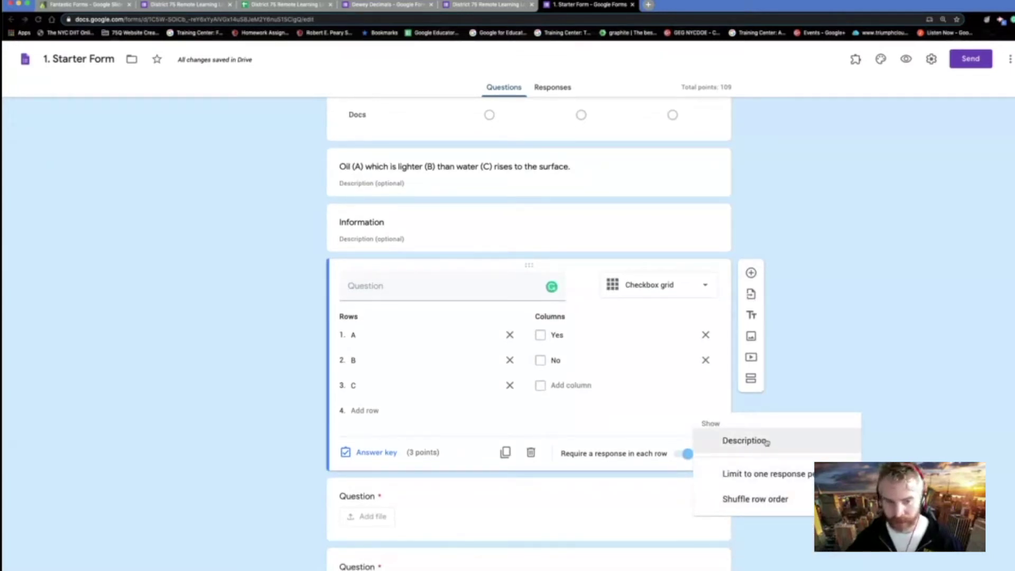
click(745, 441)
text(Mark where the commas go.)
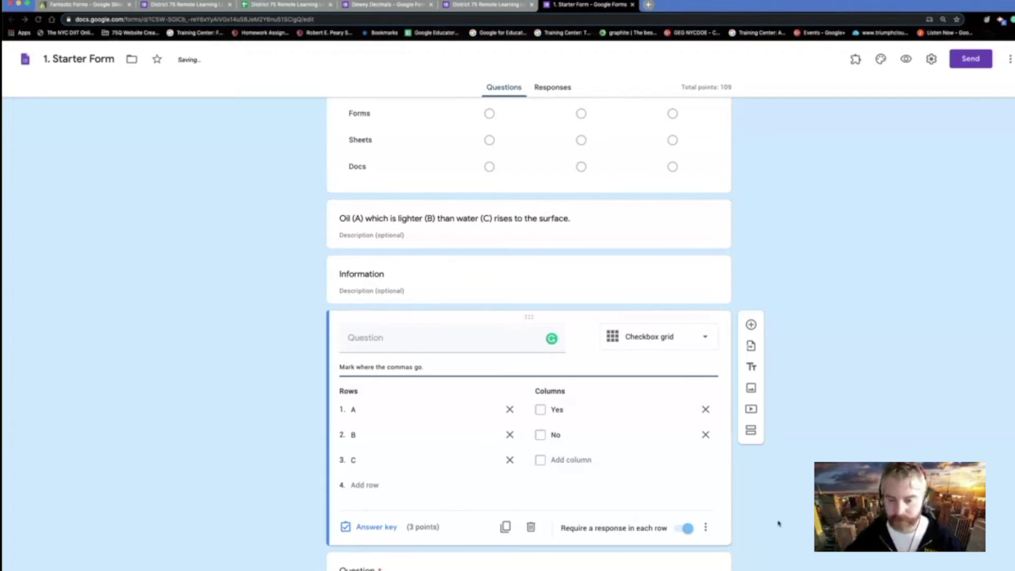
- Limit the grid to one response per column and check the enabled options
scroll(779, 524, down, 1)
click(705, 465)
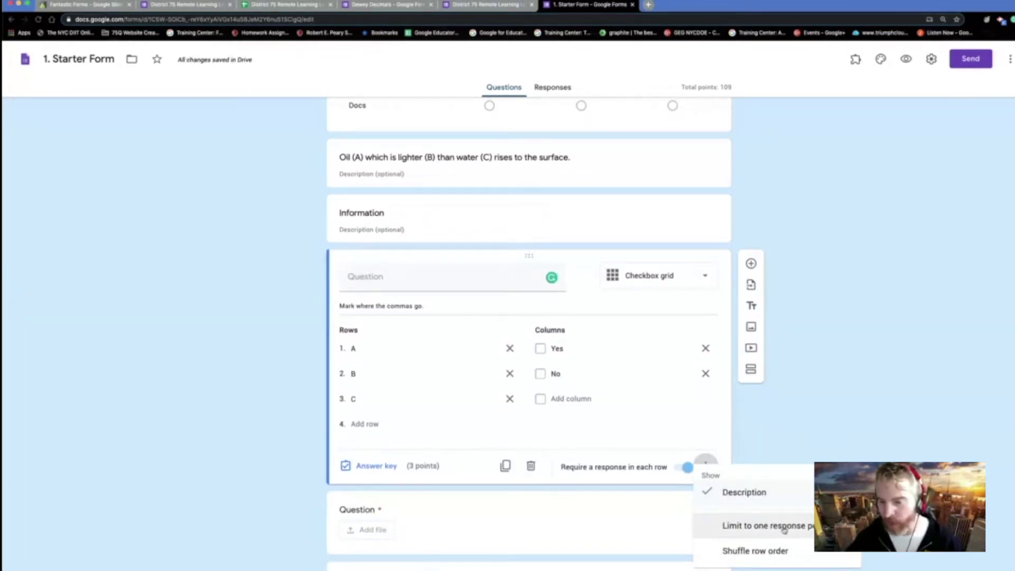
click(785, 526)
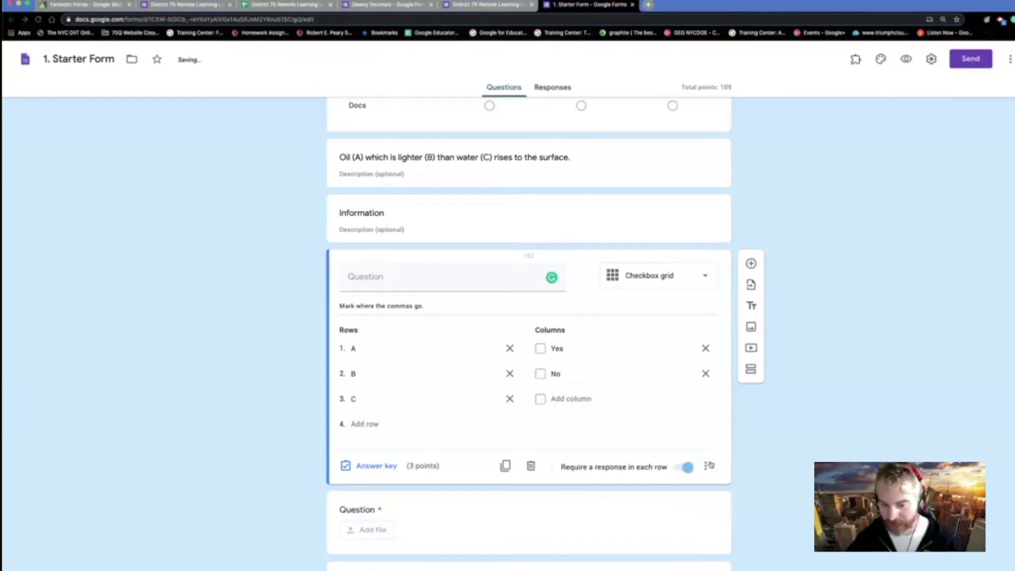
click(709, 465)
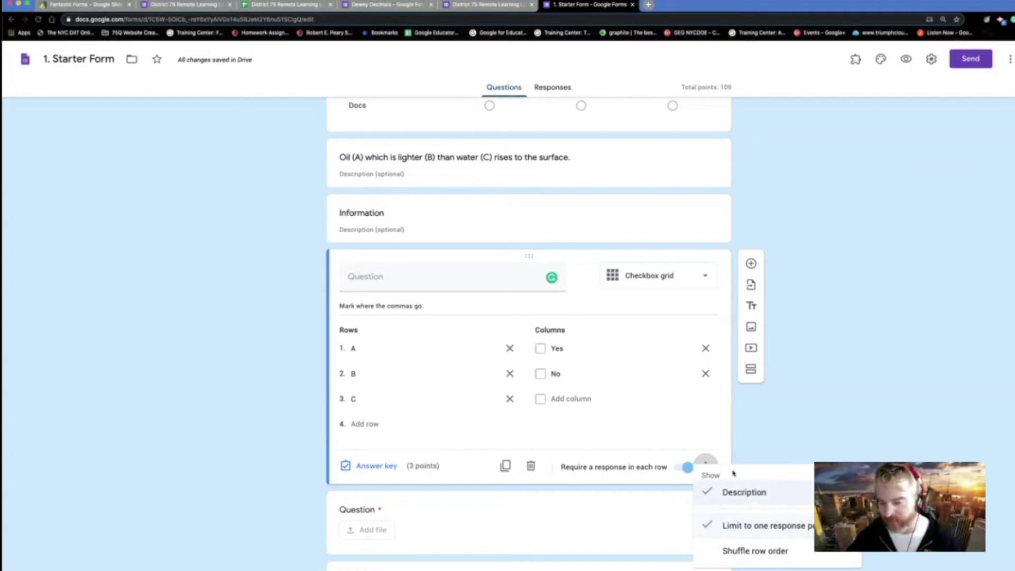
scroll(694, 400, up, 12)
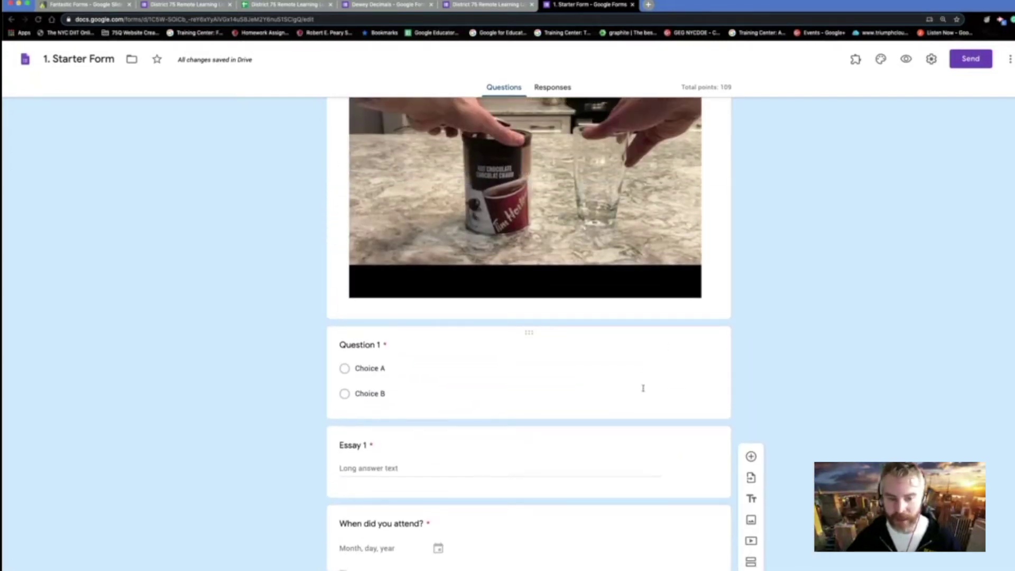
scroll(644, 390, down, 12)
click(705, 465)
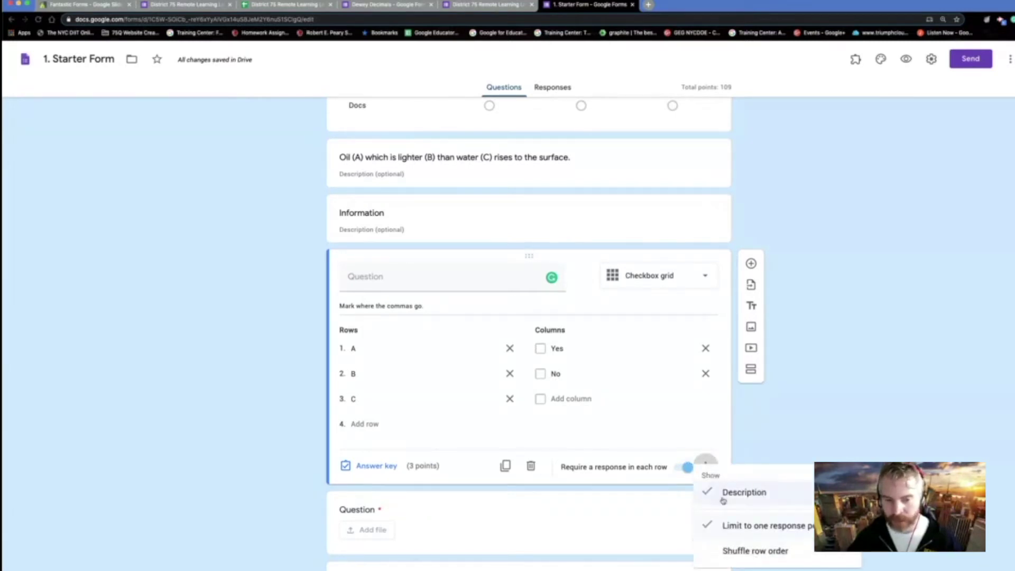
scroll(671, 371, up, 8)
scroll(666, 351, up, 15)
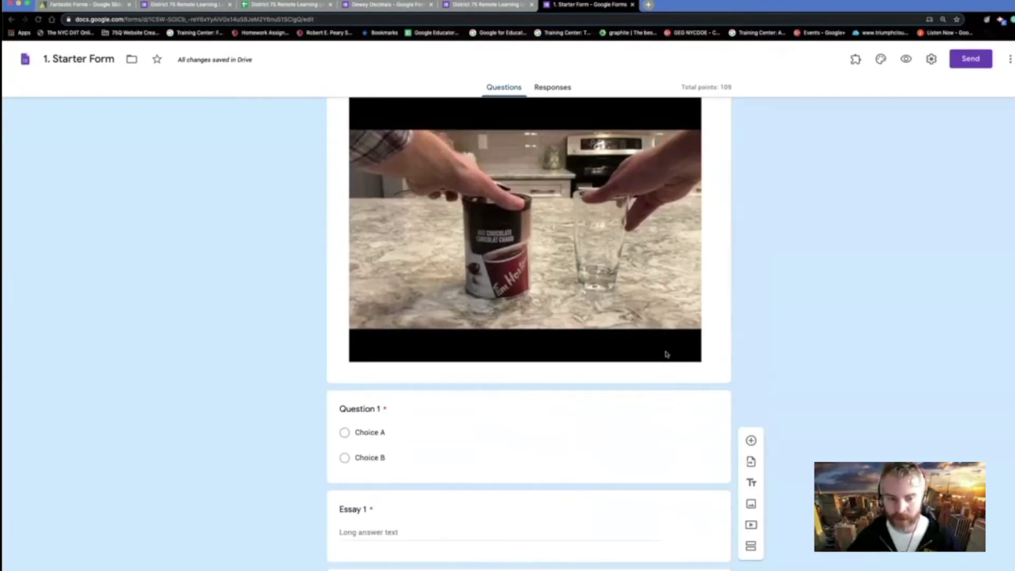
scroll(667, 352, up, 10)
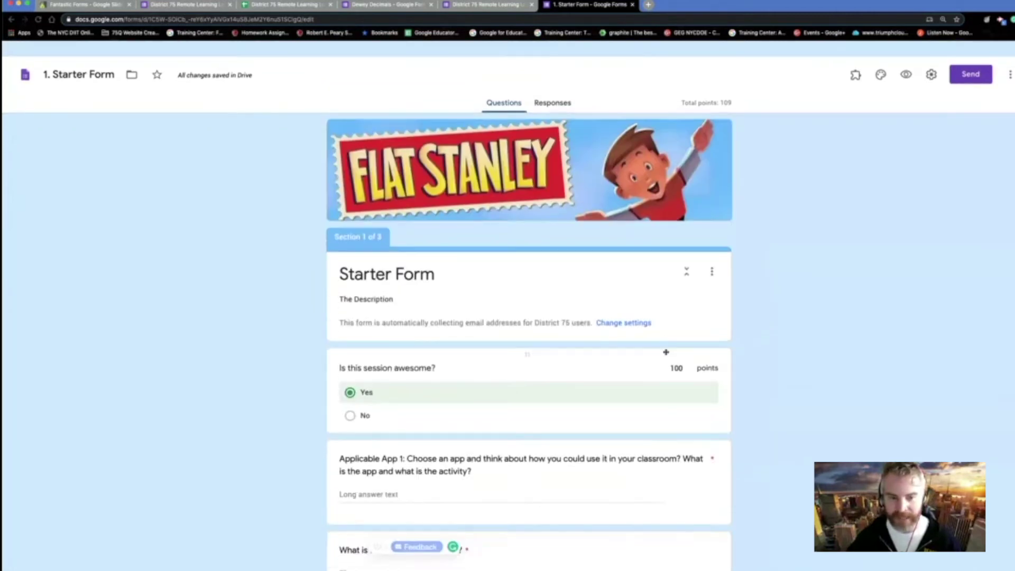
scroll(609, 290, down, 15)
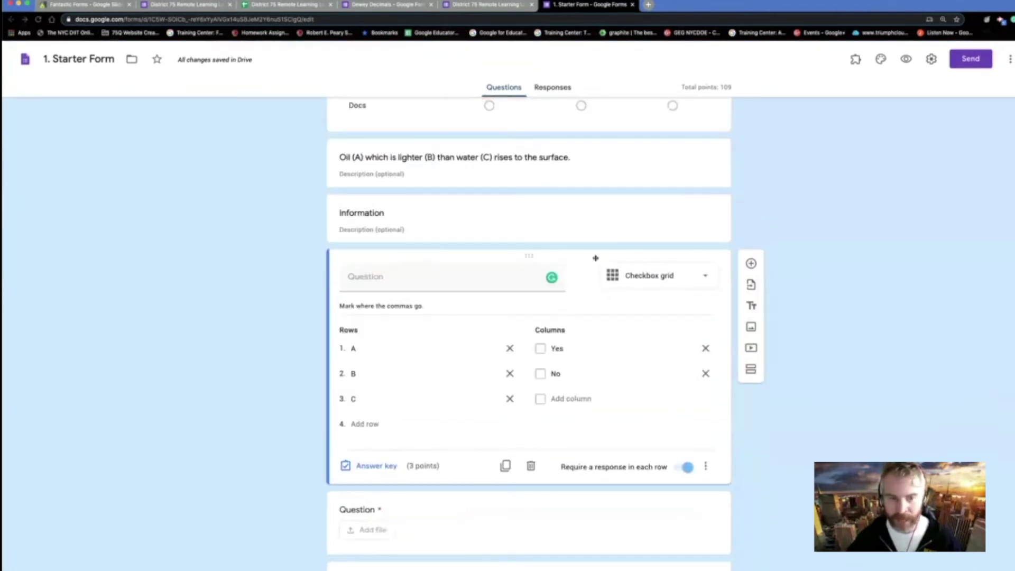
scroll(592, 227, up, 15)
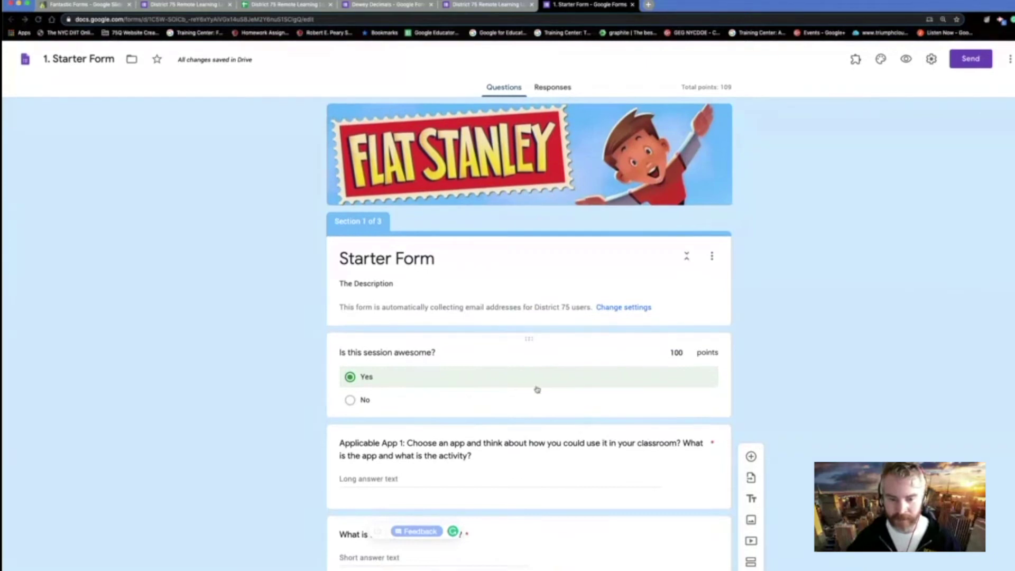
click(537, 389)
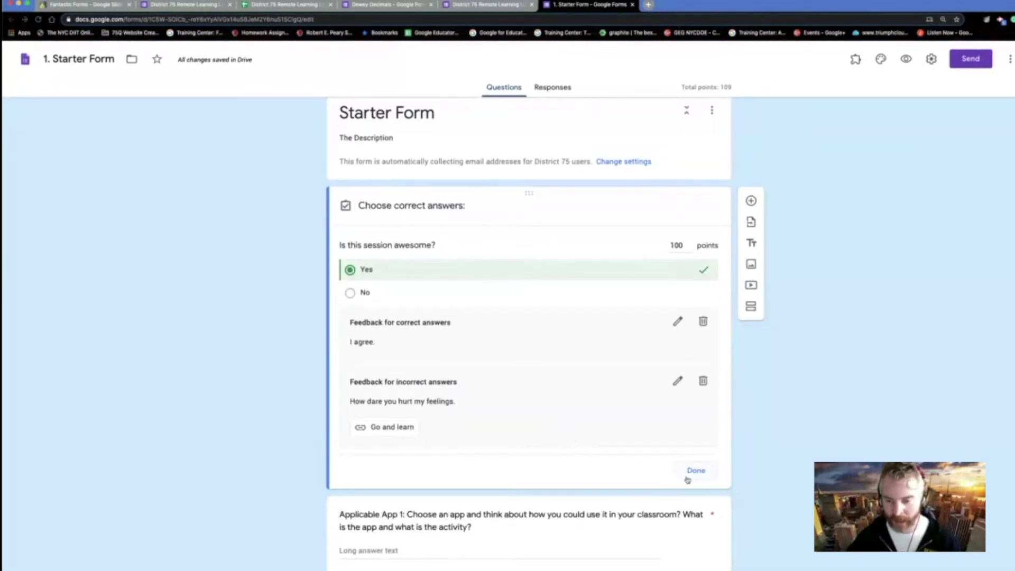
click(687, 475)
click(706, 338)
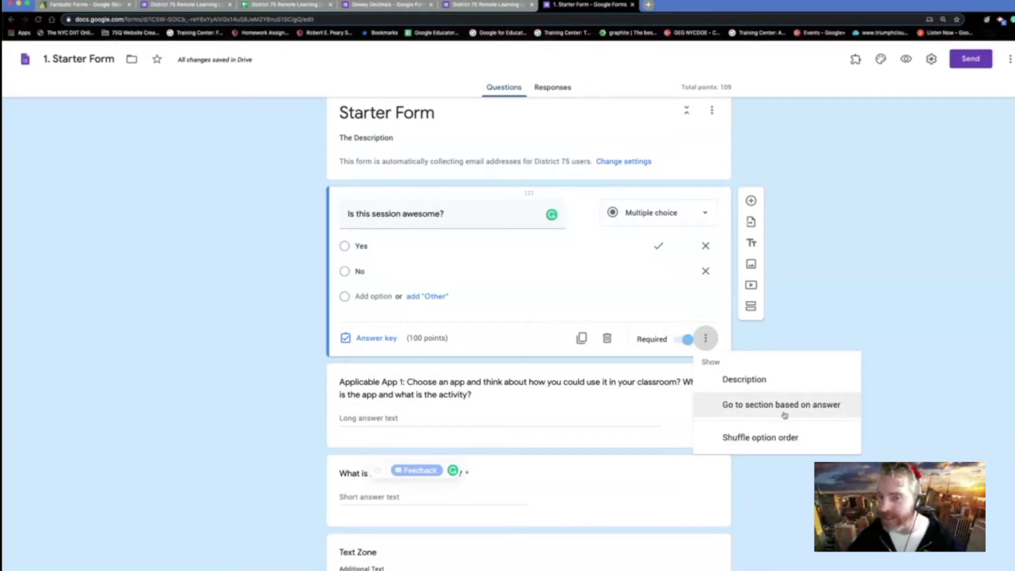
click(679, 222)
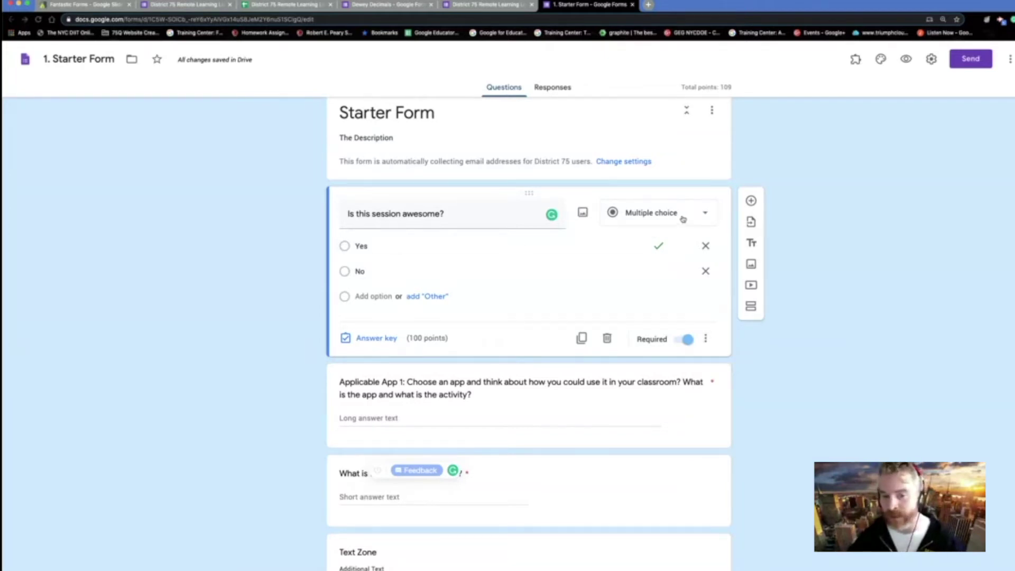
click(683, 219)
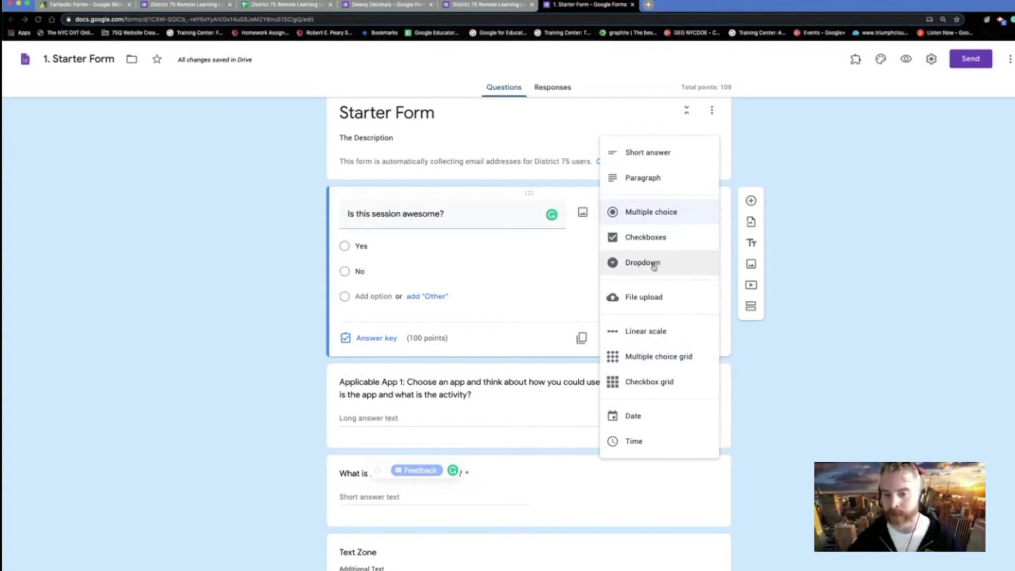
click(455, 316)
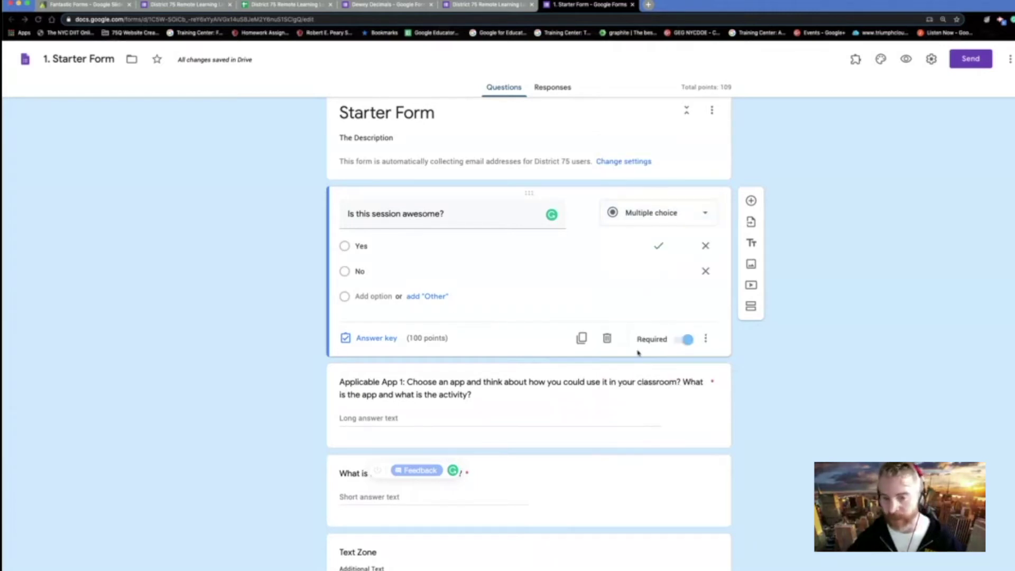
scroll(659, 390, down, 15)
scroll(660, 390, down, 20)
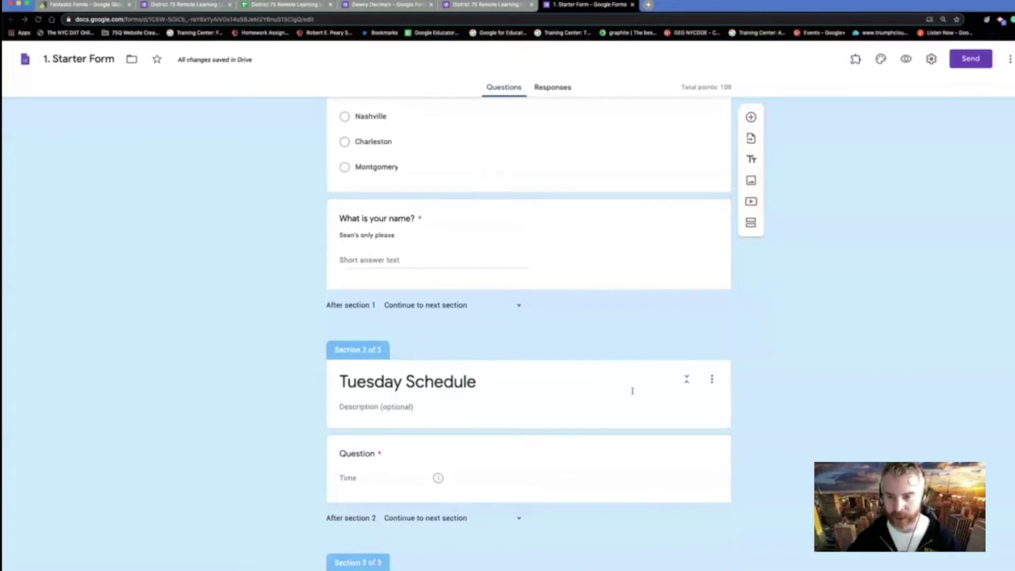
- Insert an Untitled Section after 'Is this session awesome?', giving the form four sections
scroll(633, 391, down, 1)
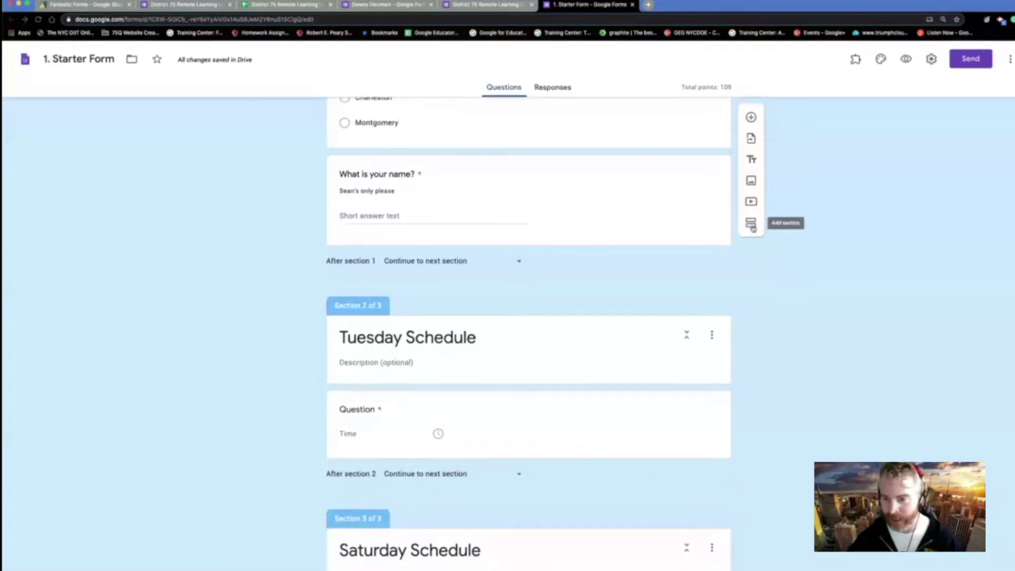
click(751, 223)
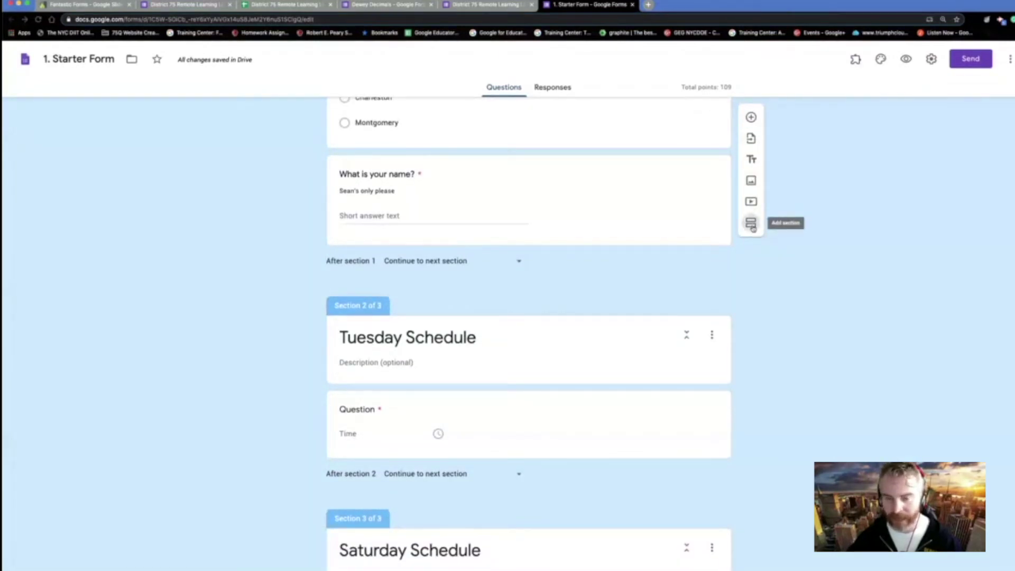
scroll(607, 437, down, 4)
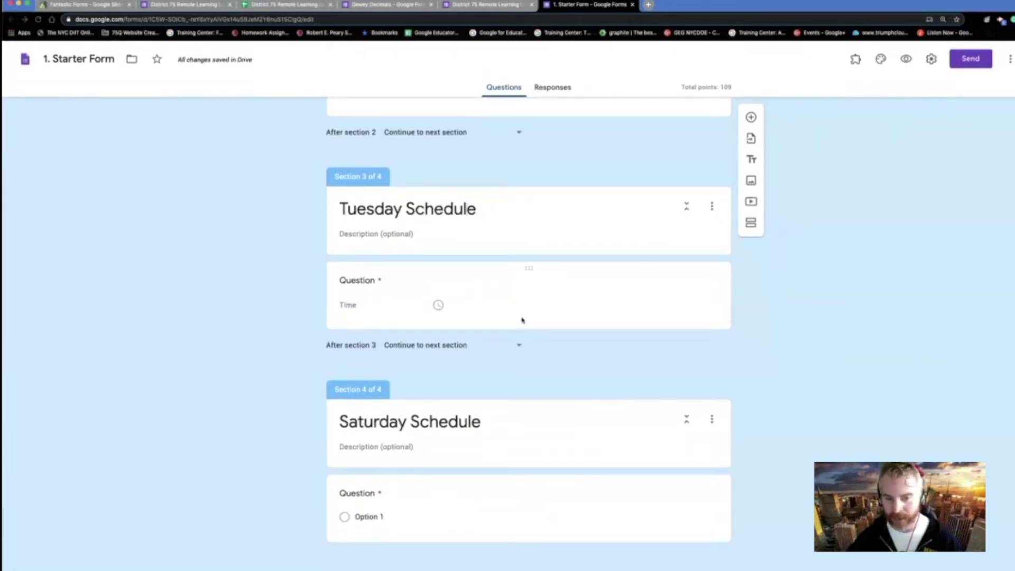
scroll(522, 320, up, 15)
scroll(522, 317, down, 3)
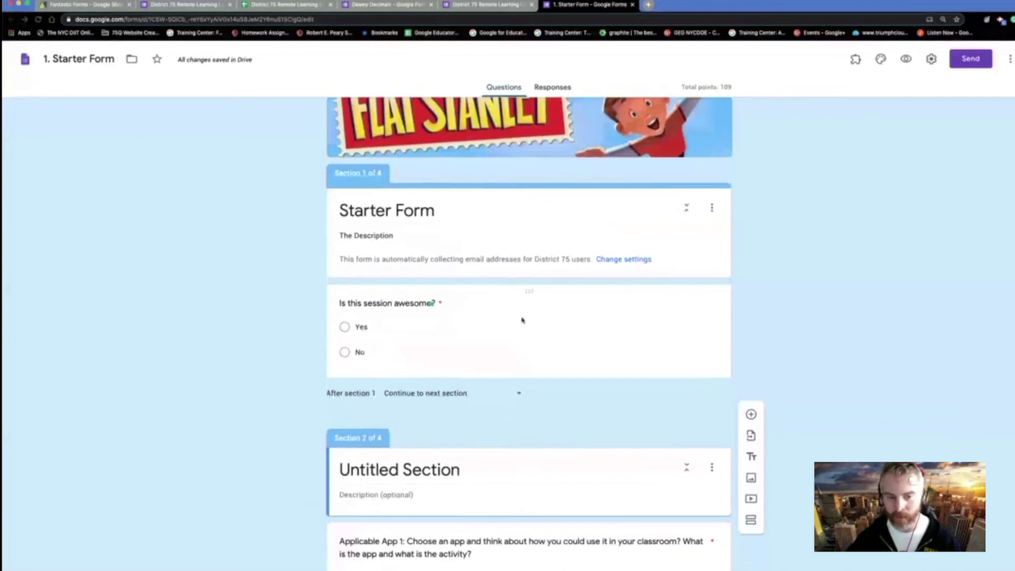
click(560, 335)
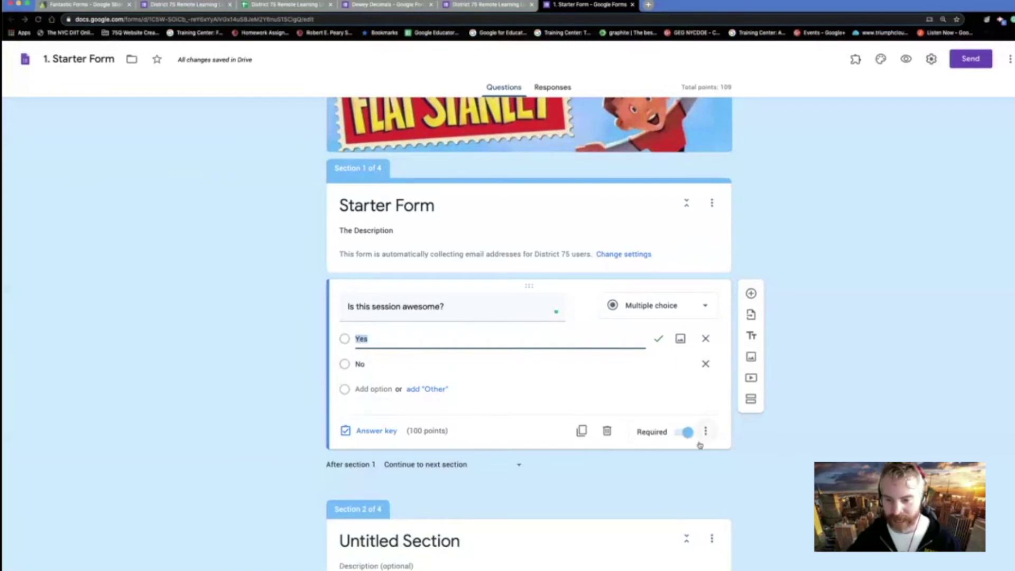
- Route answers by section: Yes goes to Submit form, No goes to section 1 (Starter Form)
click(705, 431)
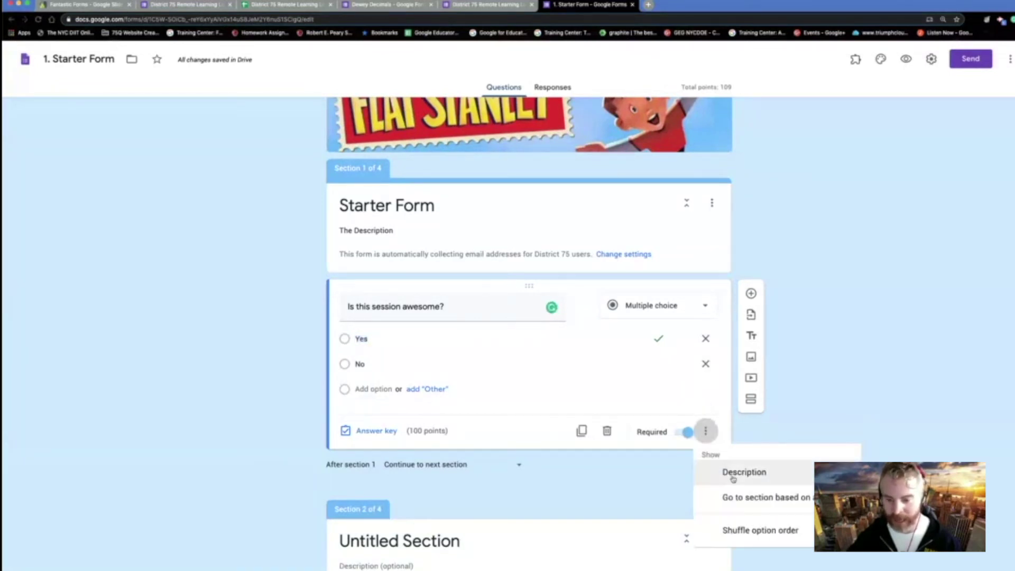
click(738, 497)
click(677, 342)
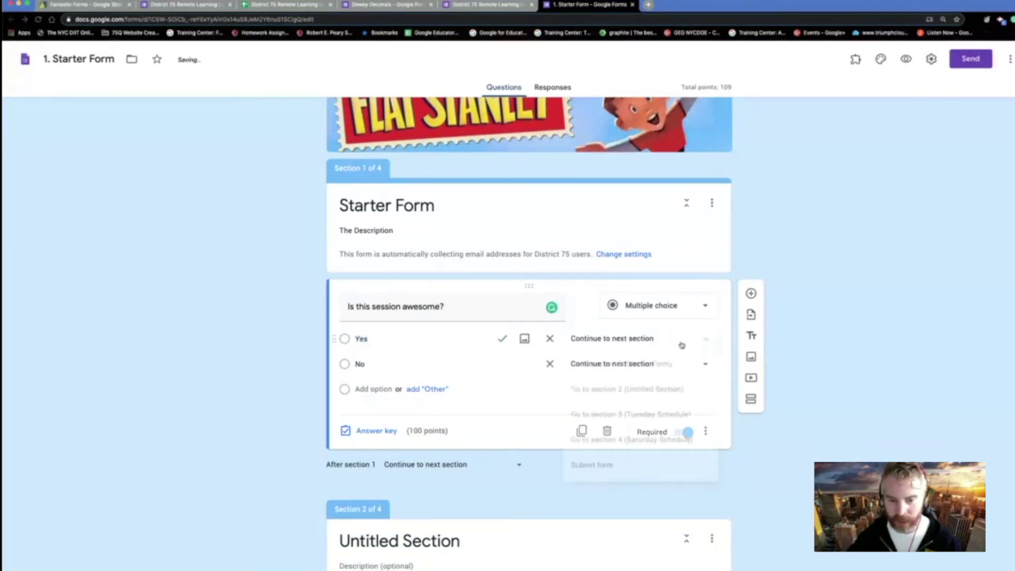
click(633, 465)
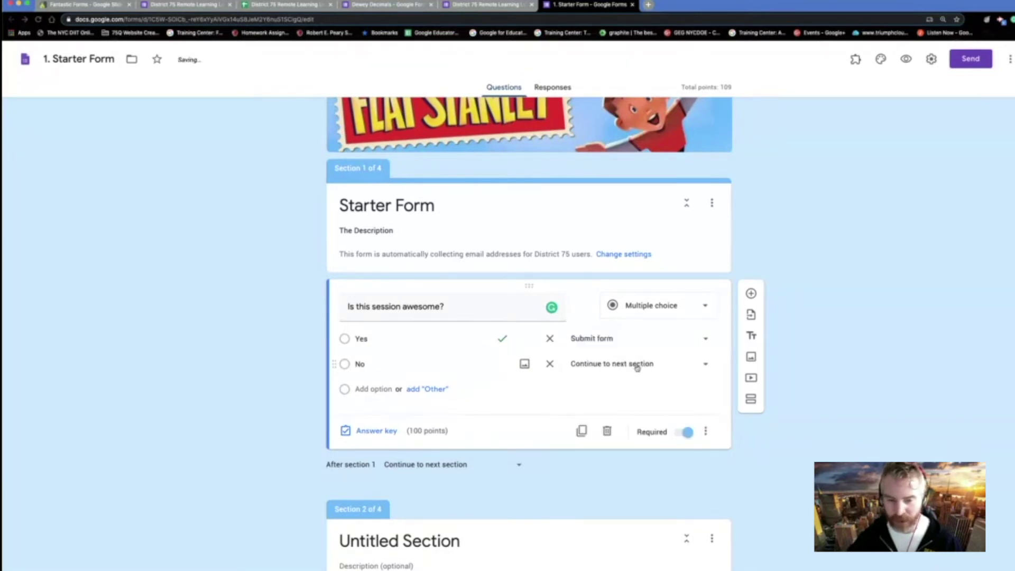
click(637, 365)
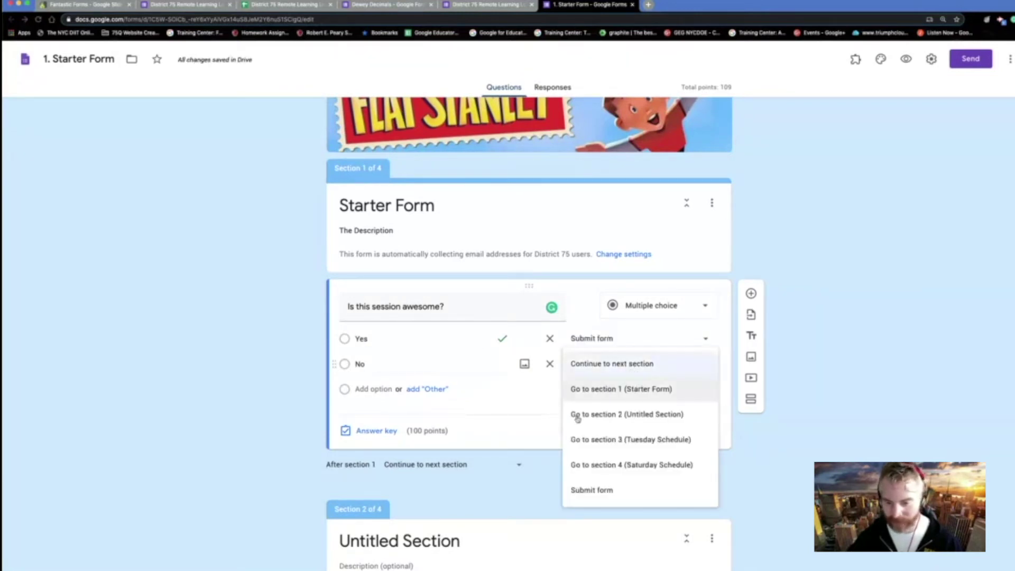
click(590, 389)
scroll(583, 402, down, 4)
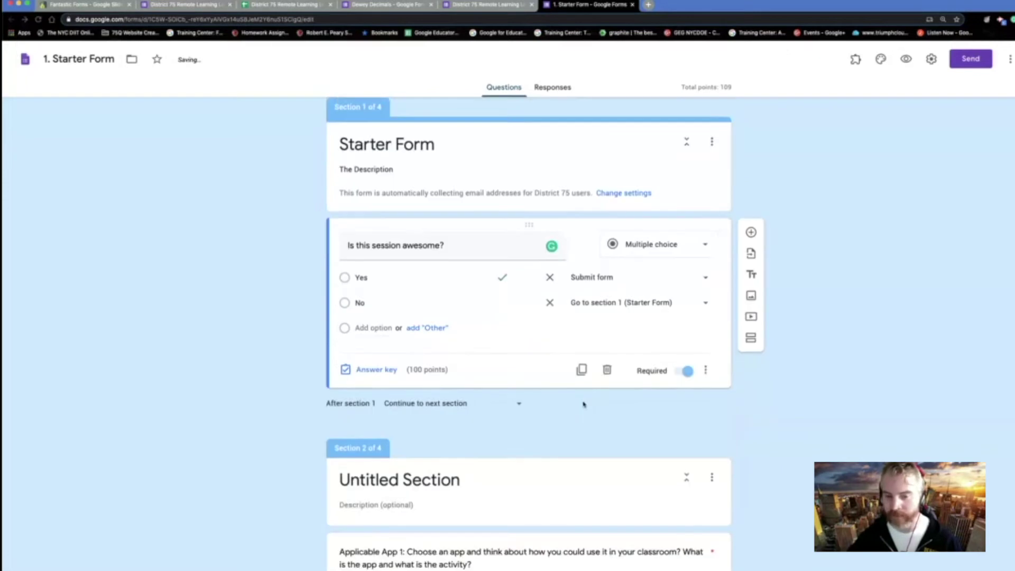
scroll(584, 401, down, 1)
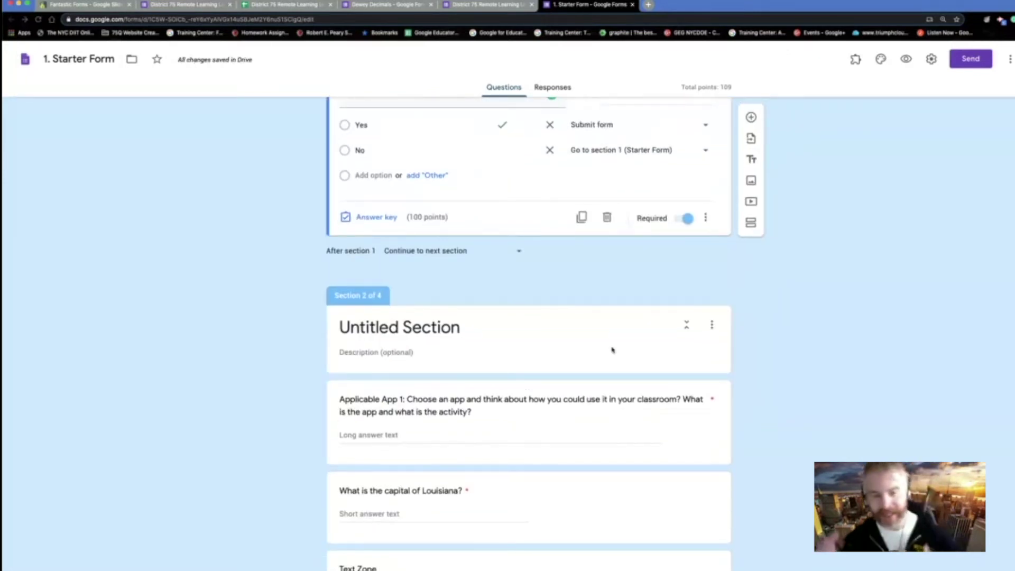
scroll(610, 349, down, 3)
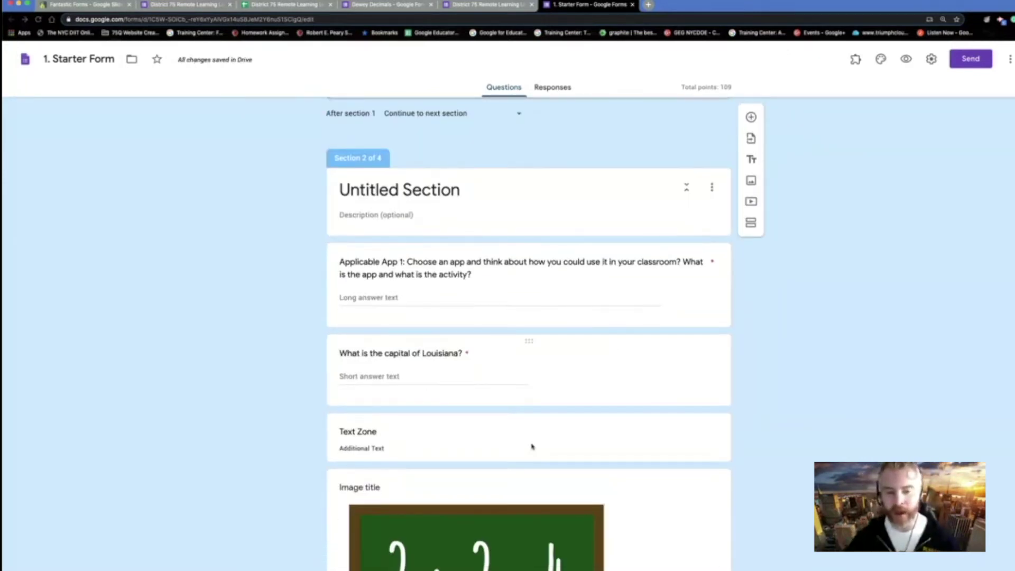
scroll(536, 428, down, 1)
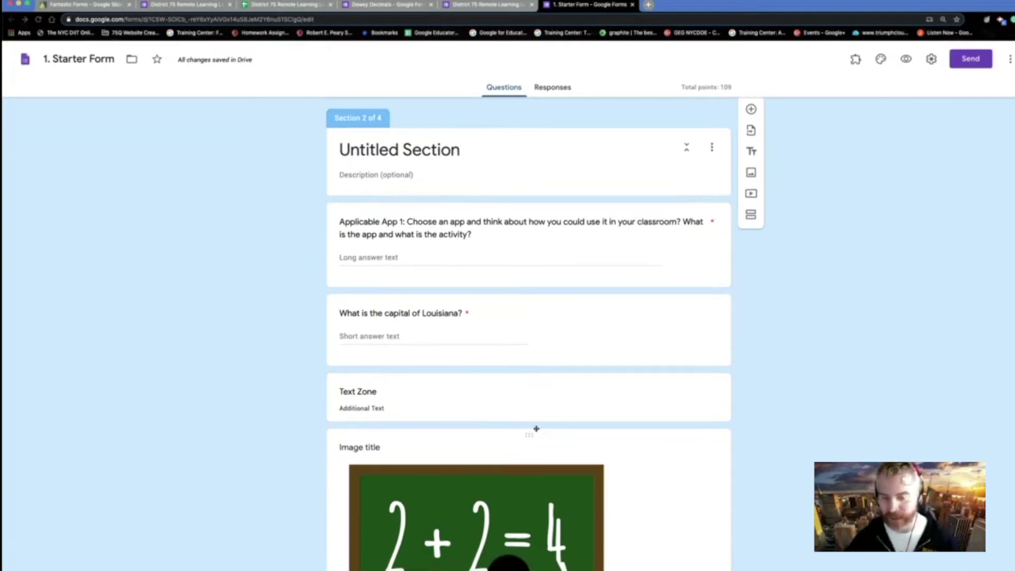
scroll(536, 431, up, 1)
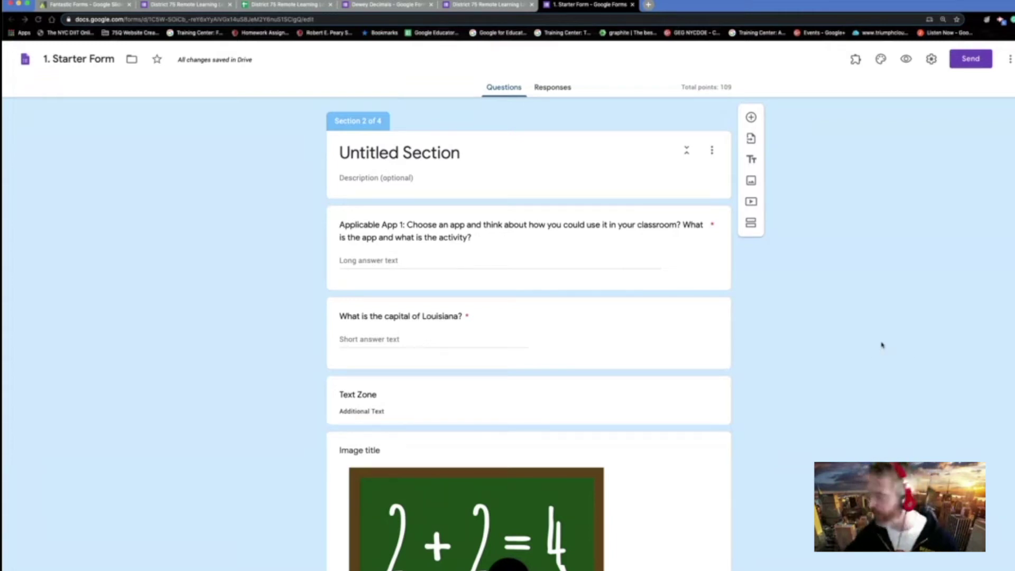
scroll(874, 349, up, 8)
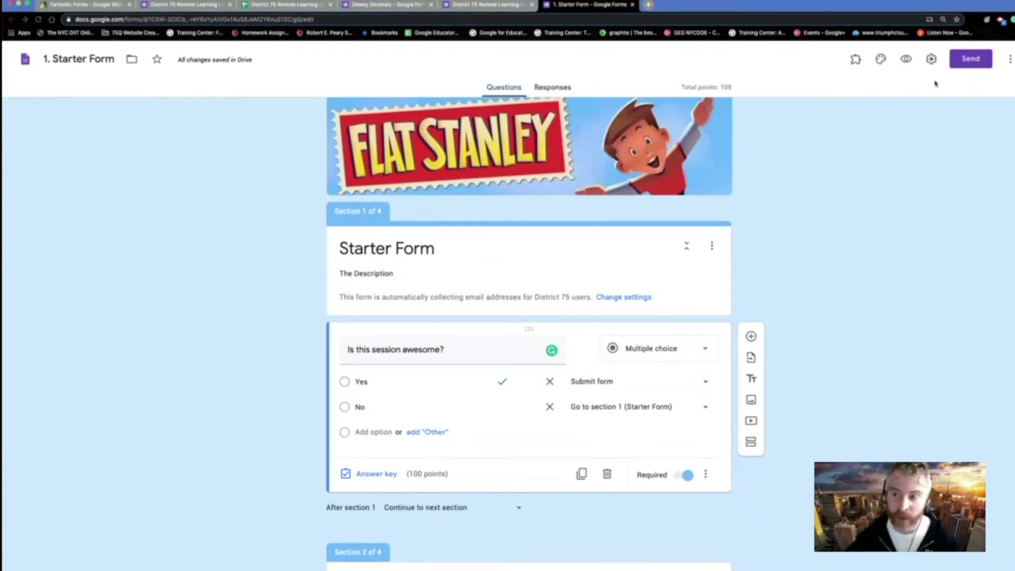
scroll(843, 253, down, 6)
scroll(843, 252, down, 8)
scroll(844, 253, up, 1)
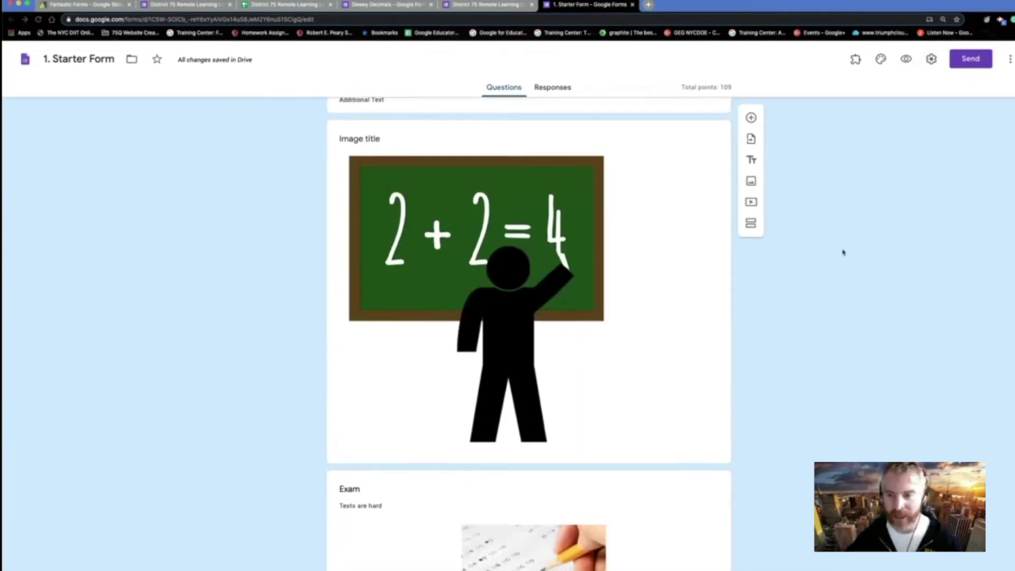
scroll(844, 252, up, 3)
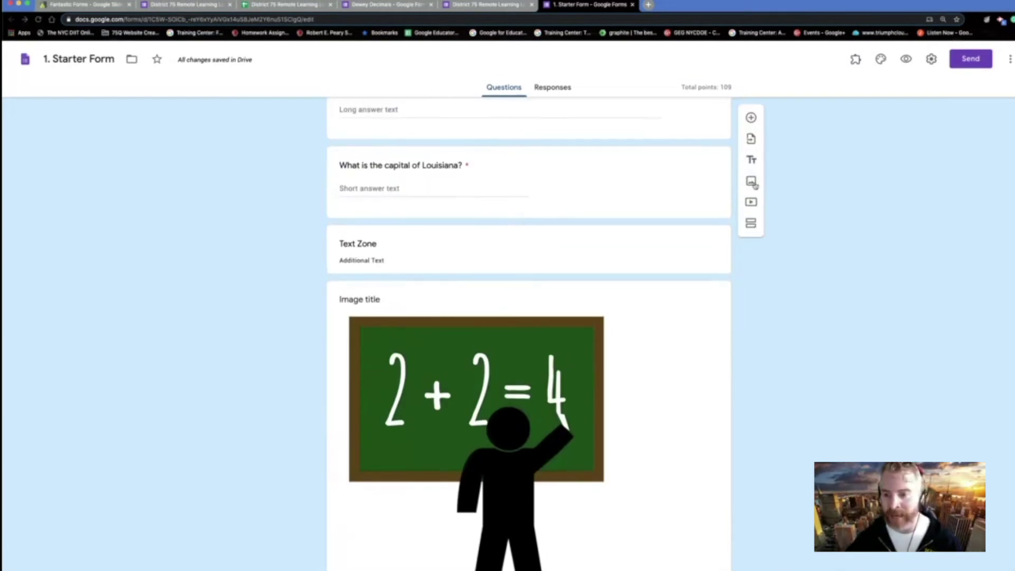
- Search Google Images for 'awesome teacher' and insert the Yoda picture as an image item
click(753, 183)
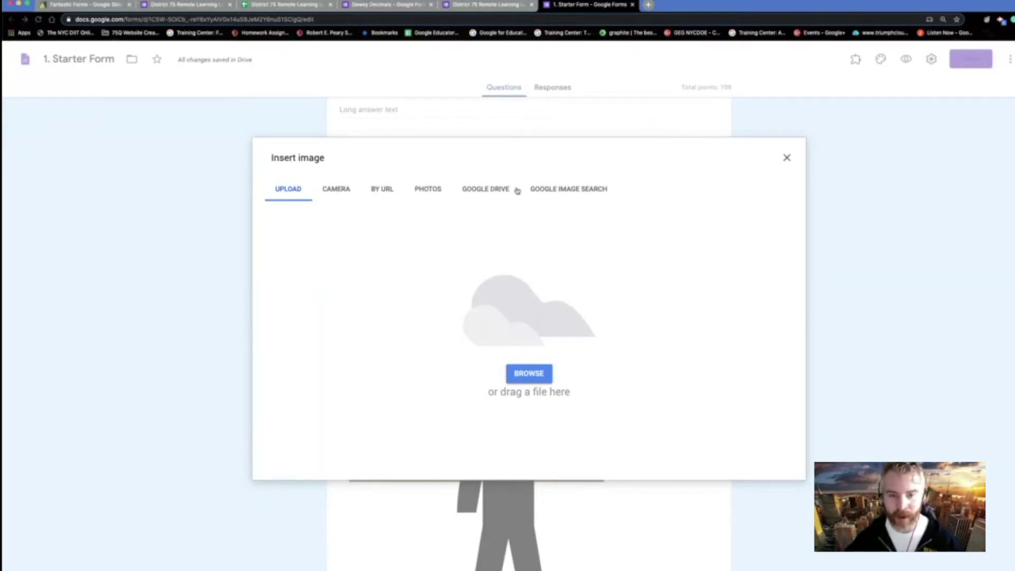
click(575, 190)
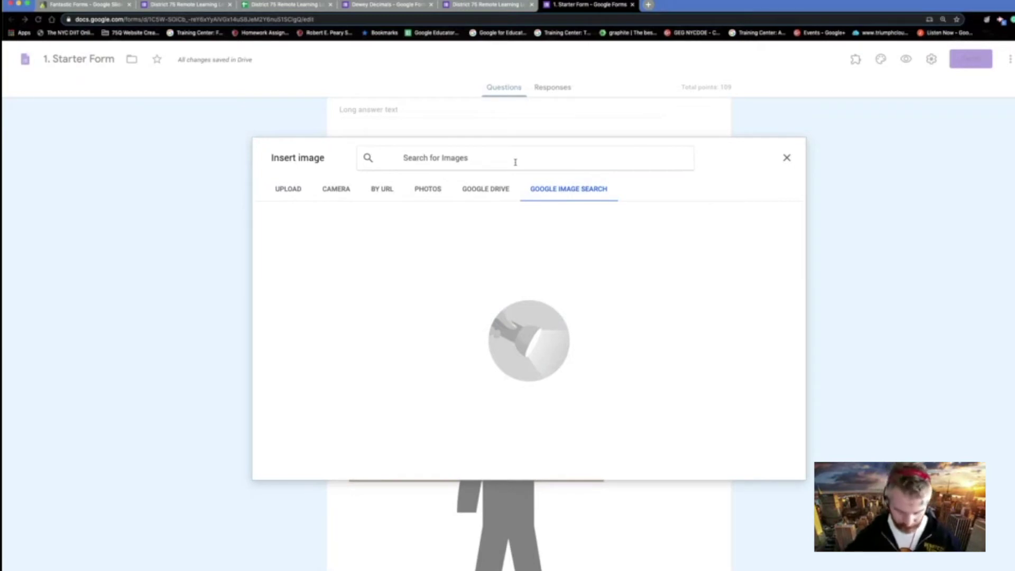
text(awe)
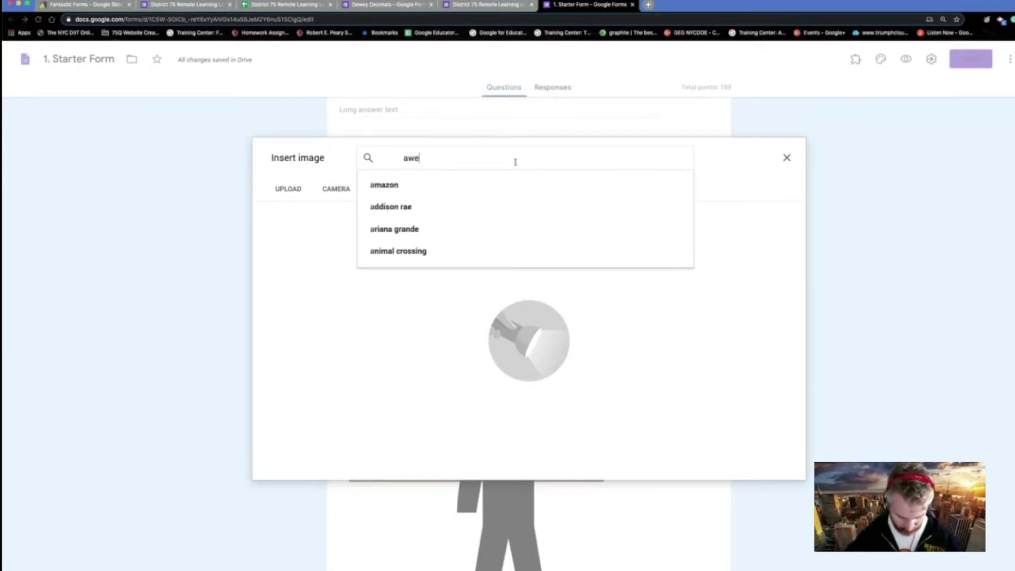
text(some teacher)
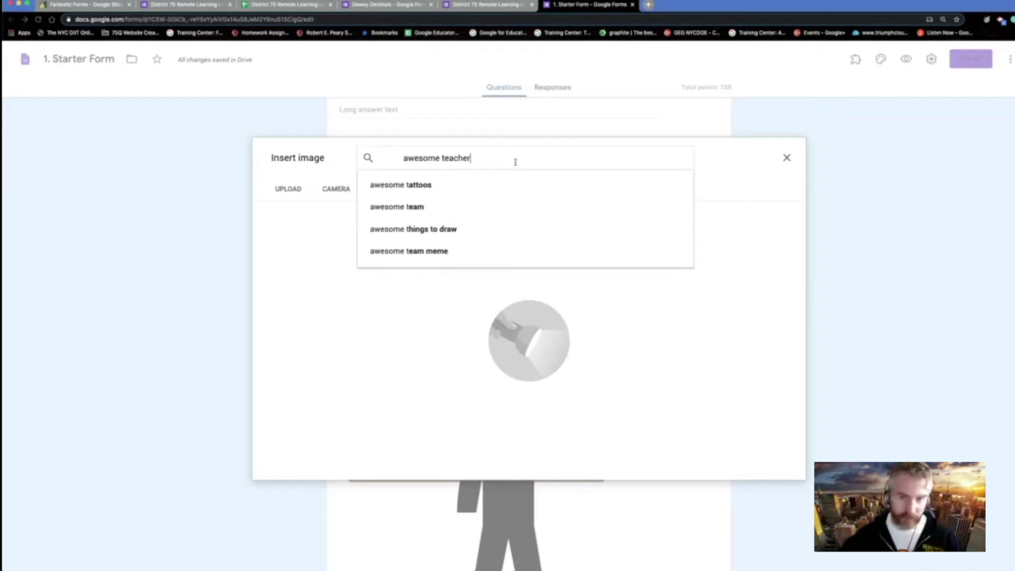
key(Return)
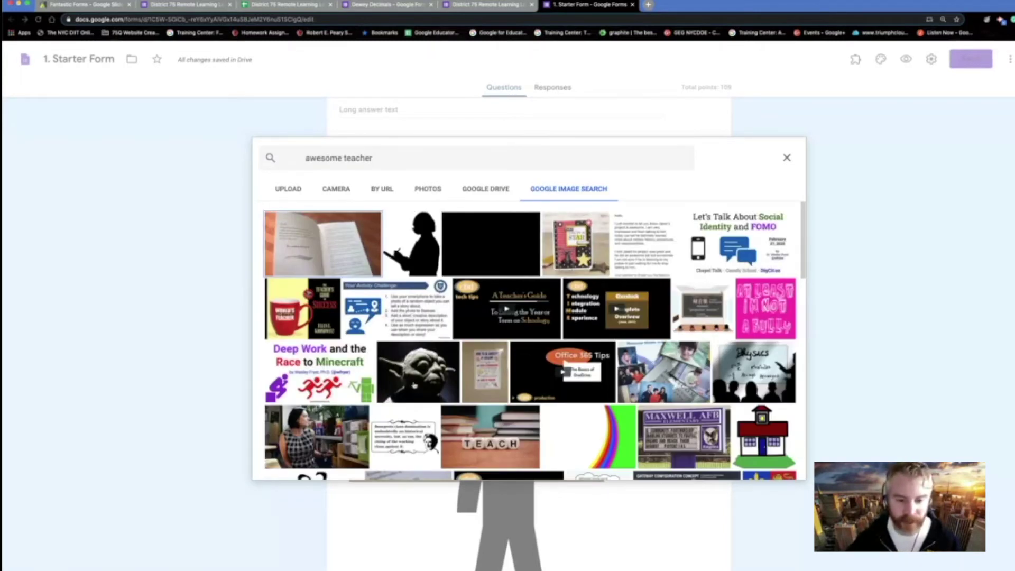
click(414, 386)
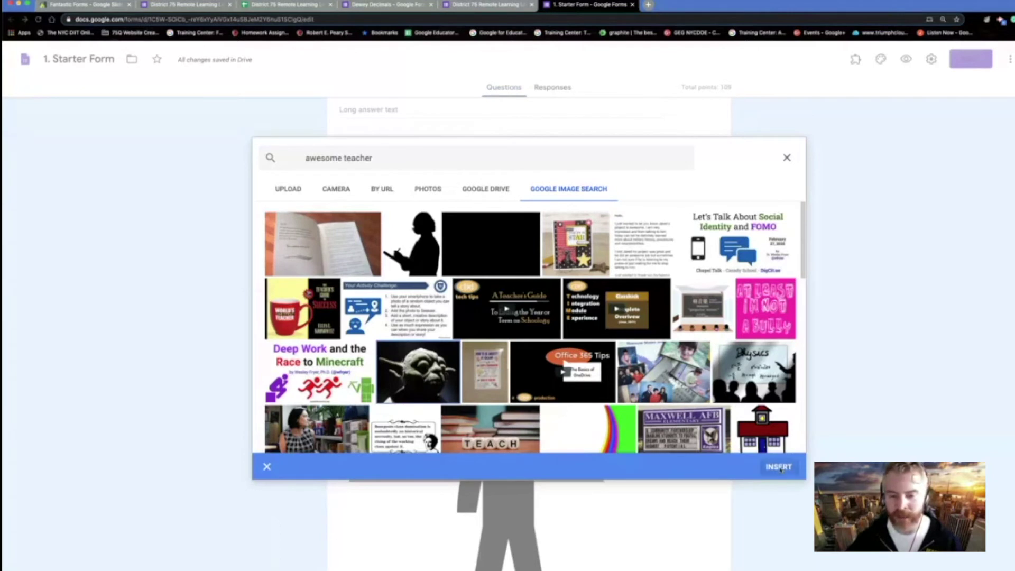
click(779, 467)
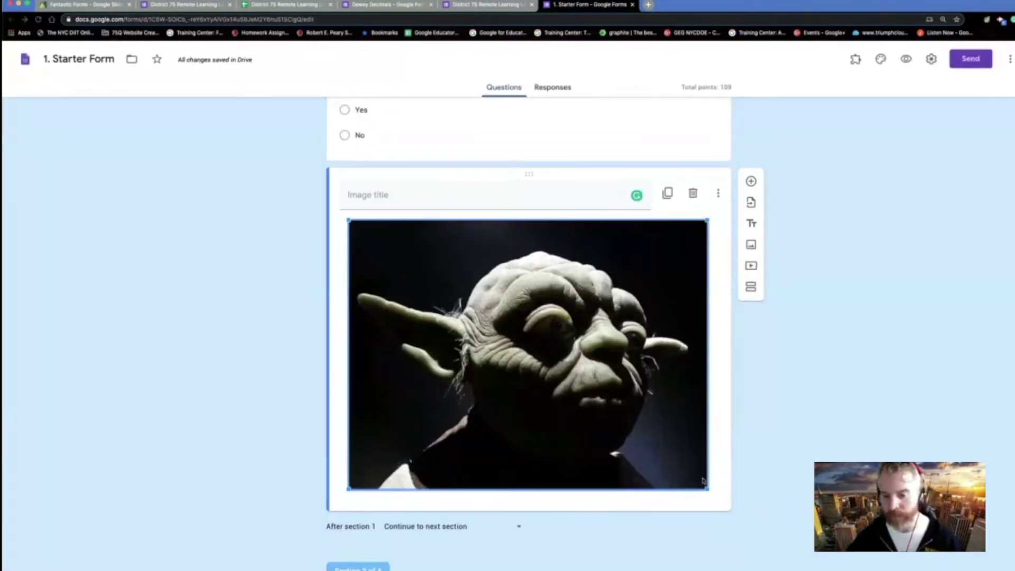
- Shrink the Yoda image by dragging its corner and centre-align it in its card
drag(707, 488, 547, 369)
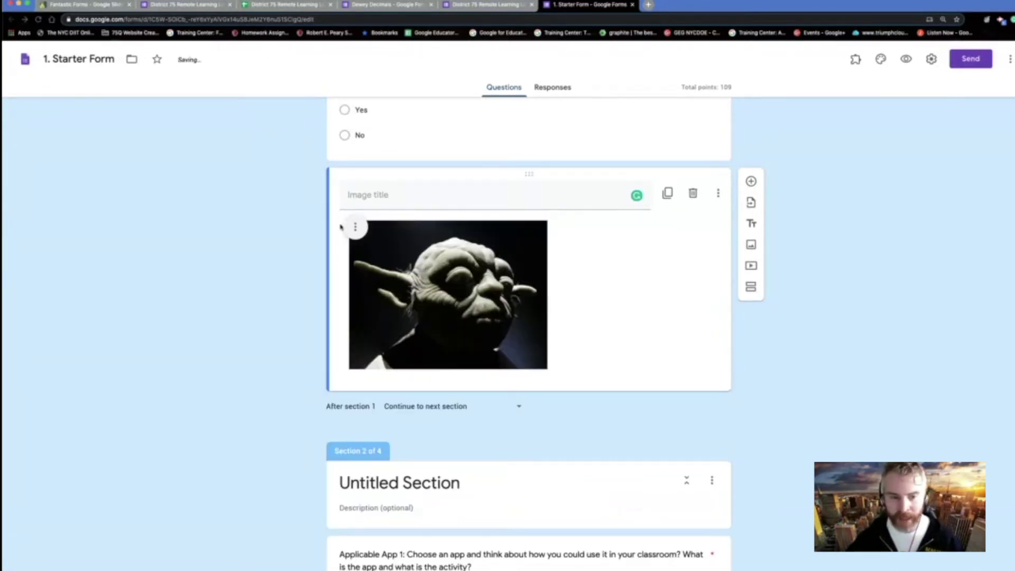
click(354, 227)
click(330, 256)
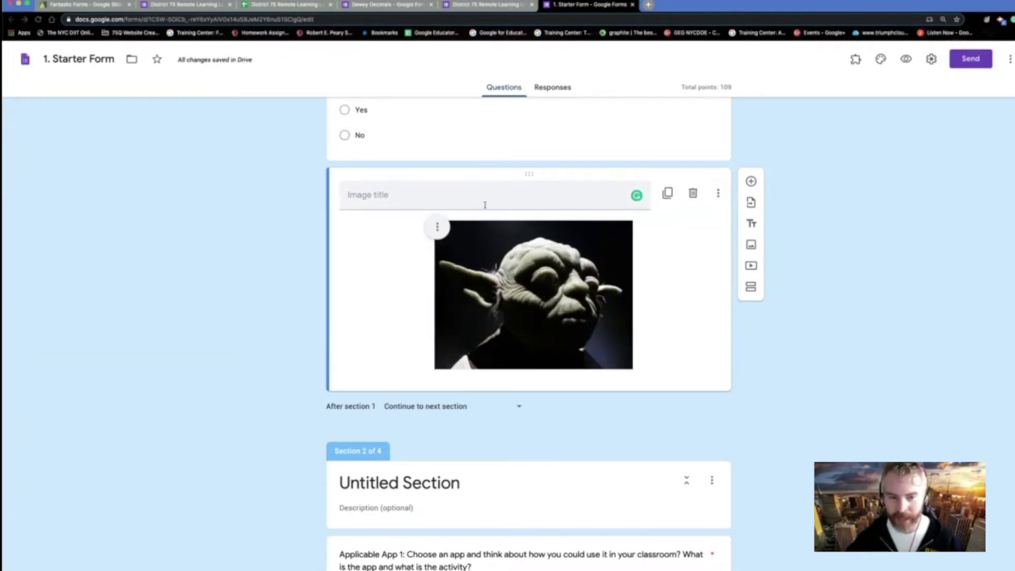
click(444, 231)
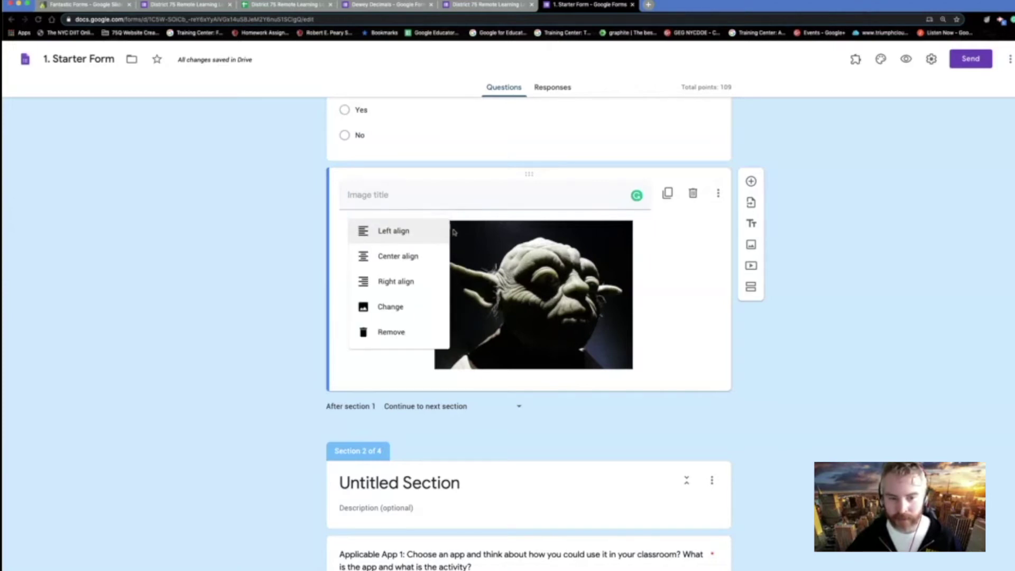
click(687, 325)
click(422, 194)
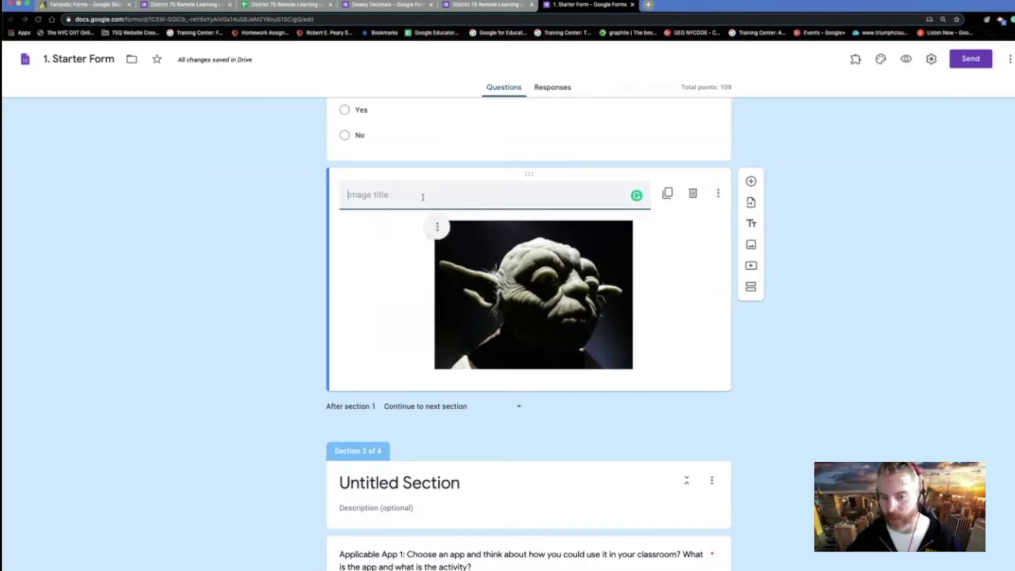
scroll(421, 194, up, 3)
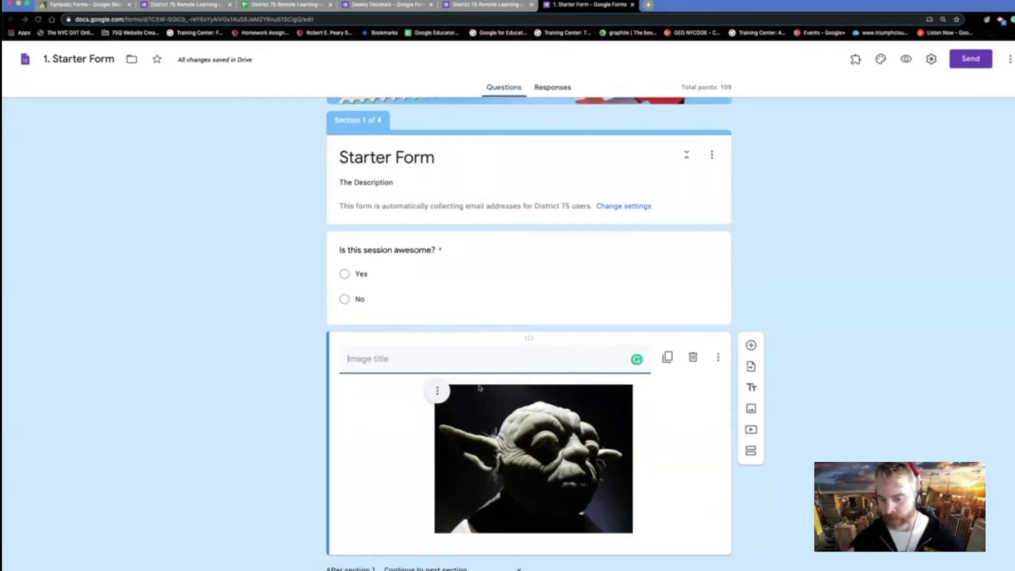
scroll(669, 304, down, 2)
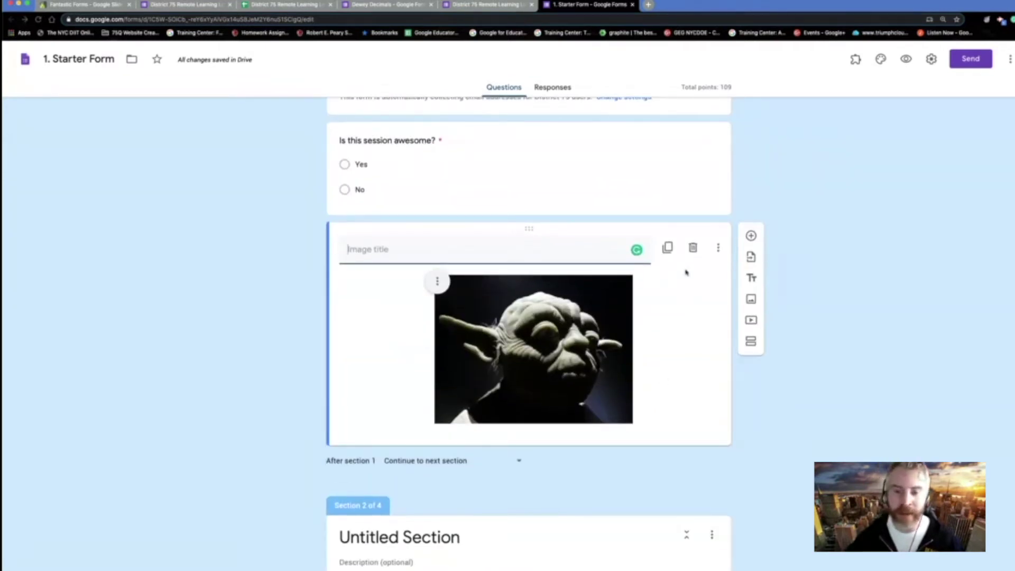
click(682, 191)
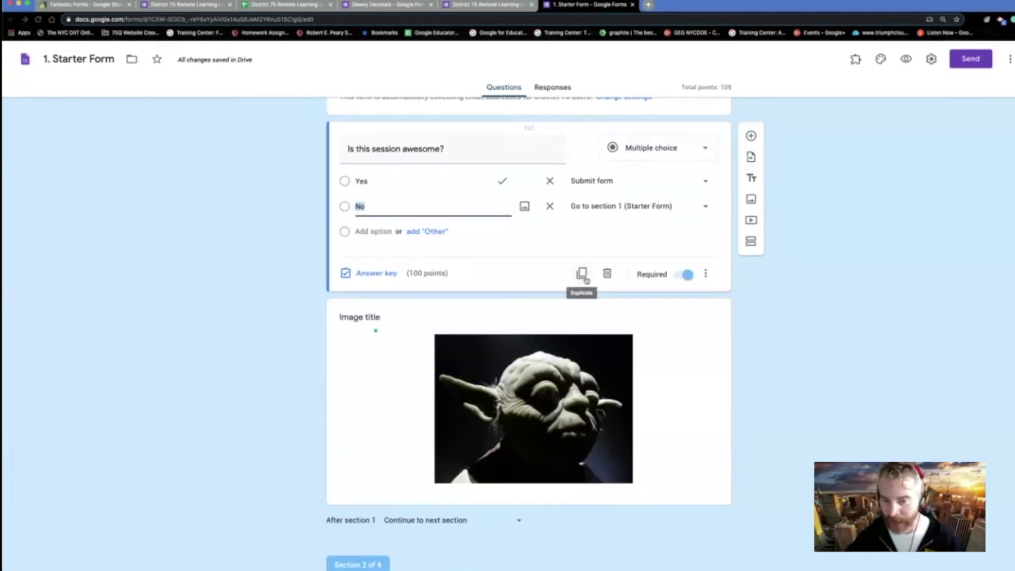
click(652, 350)
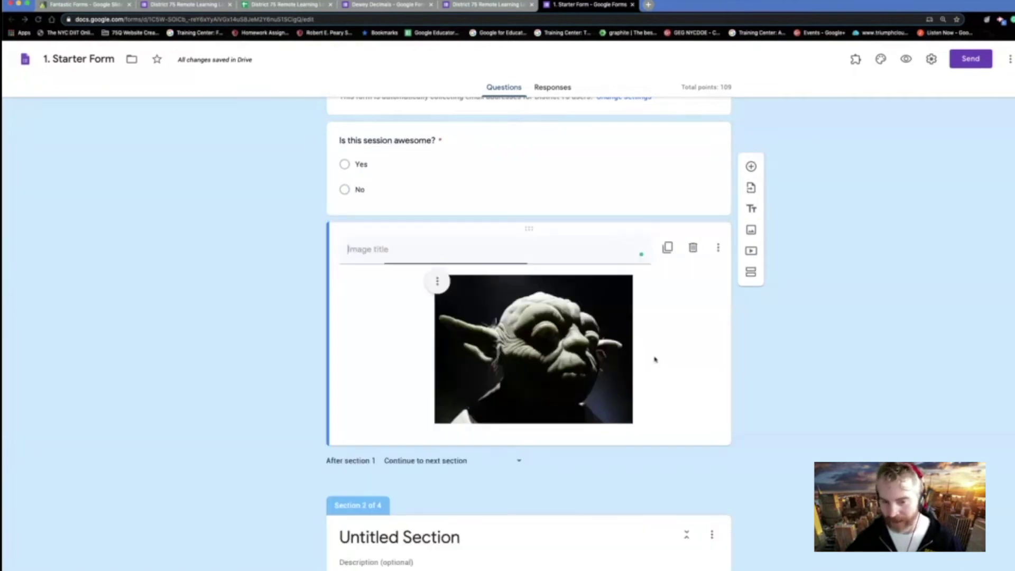
- Enable hover text on the Yoda image and enter 'Yoda in shadow'
click(718, 248)
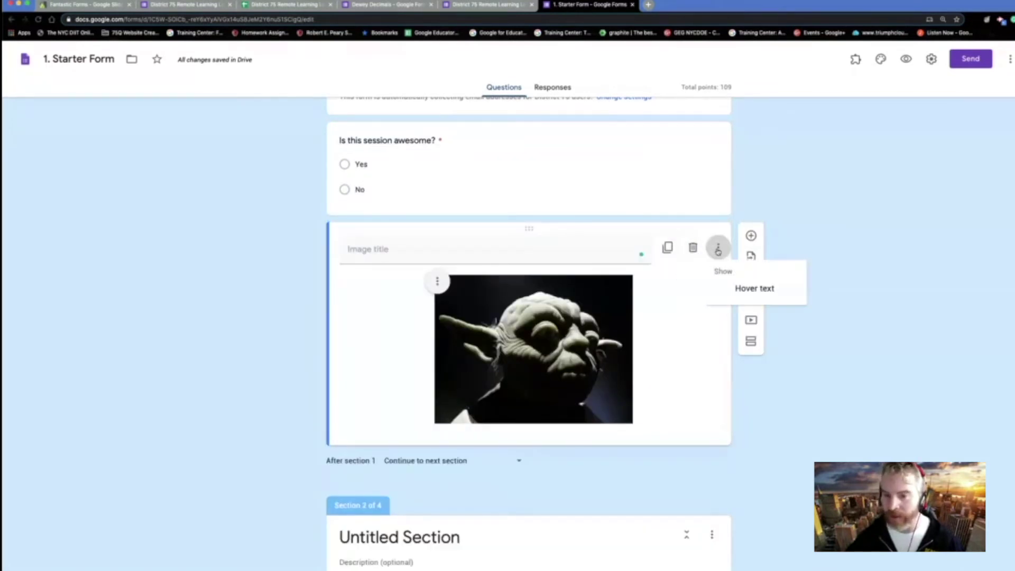
click(744, 291)
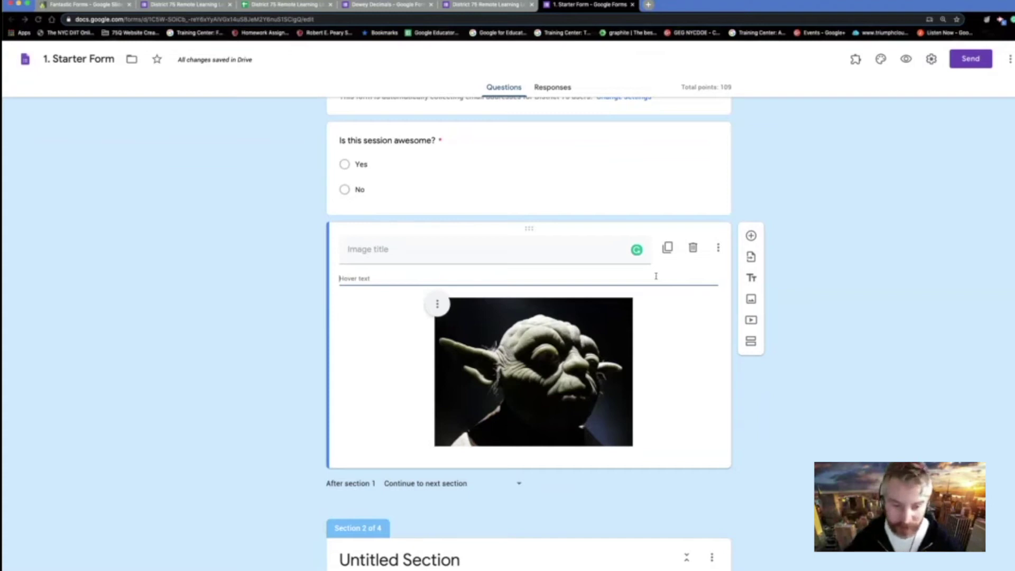
text(Yoda in shadow)
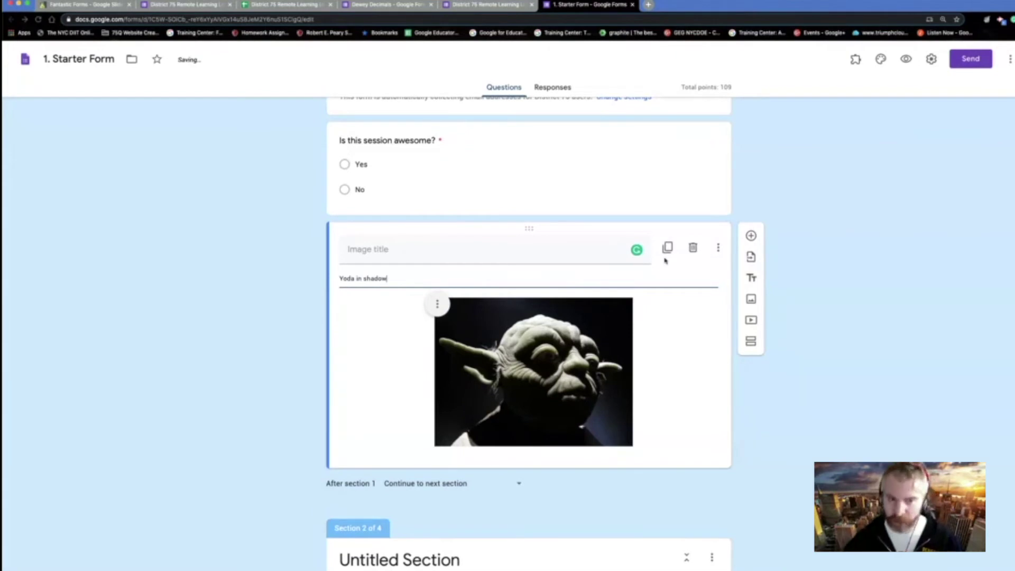
scroll(684, 311, down, 2)
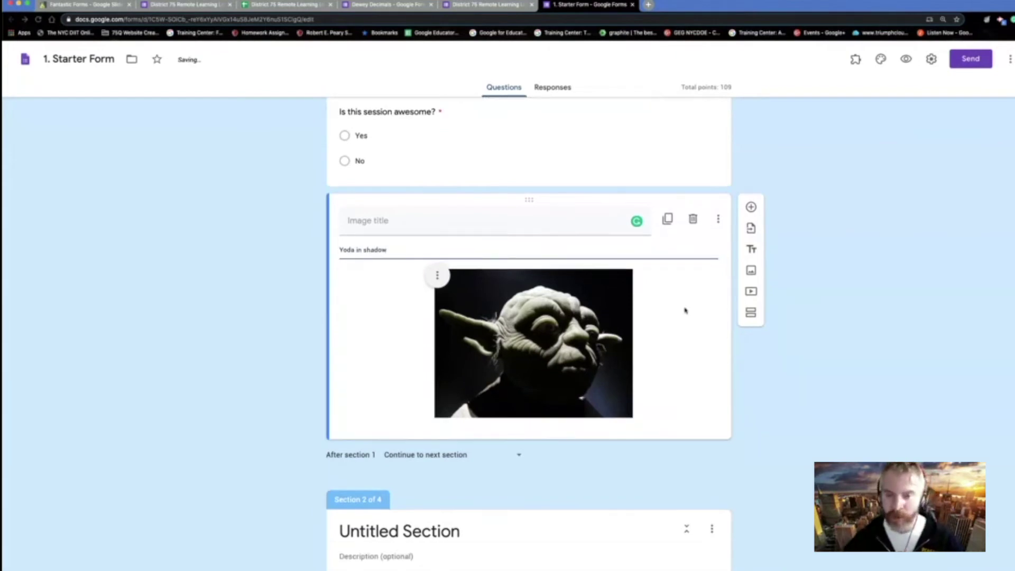
scroll(659, 297, down, 1)
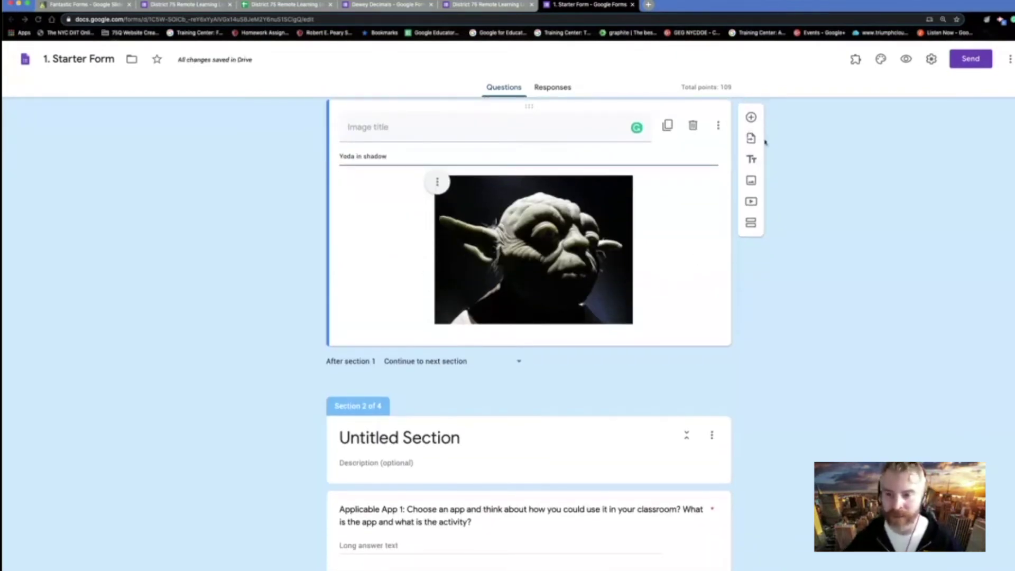
- Search YouTube for 'yoda' and insert the Yoda vs Darth Sidious video below the image
click(751, 201)
click(373, 215)
click(337, 179)
click(288, 180)
click(379, 206)
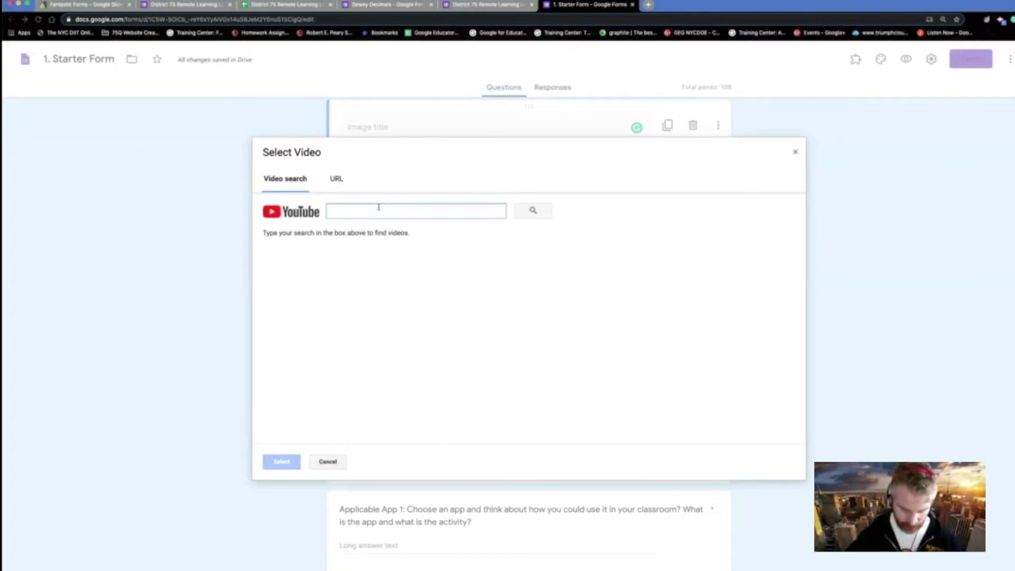
text(yout)
key(super+a)
text(yoda)
key(Return)
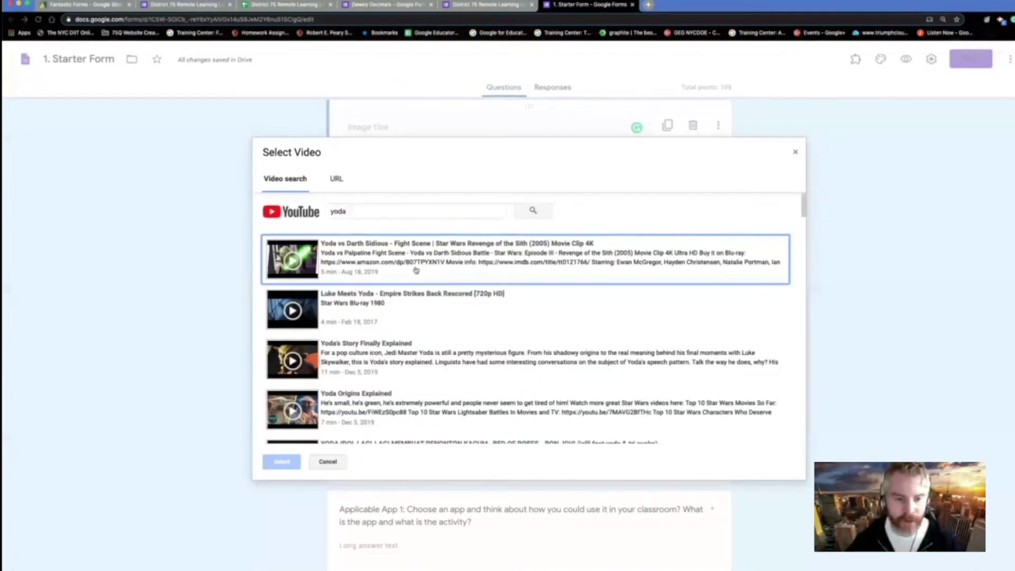
click(415, 268)
click(285, 462)
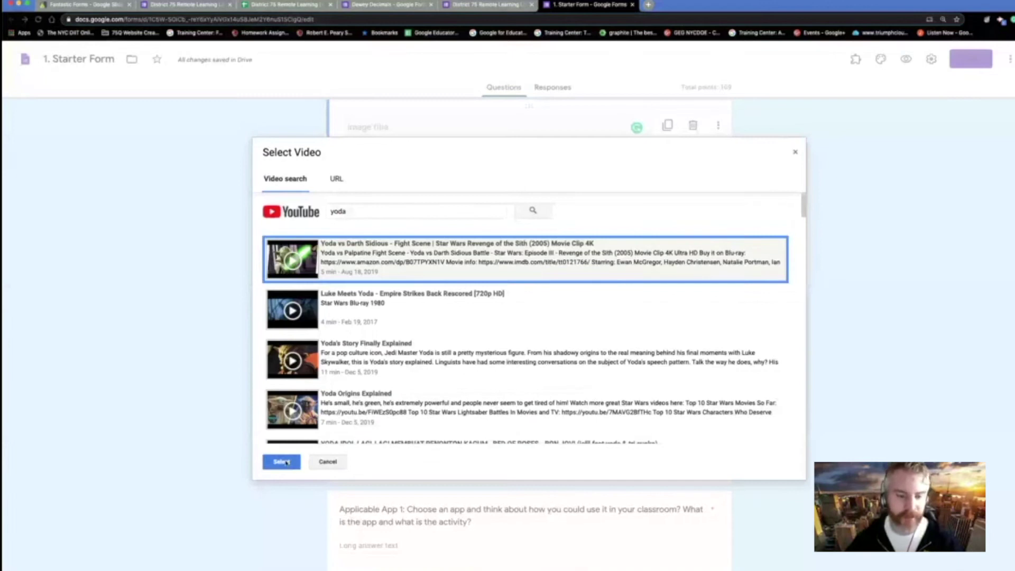
- Enlarge the video, show its caption field, and centre-align it
scroll(507, 360, down, 5)
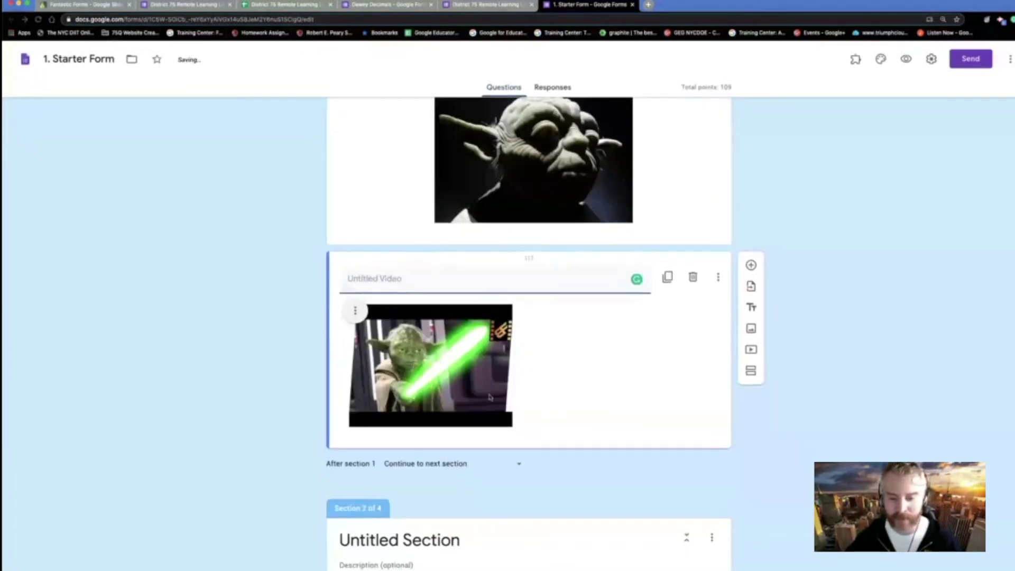
drag(512, 350, 641, 452)
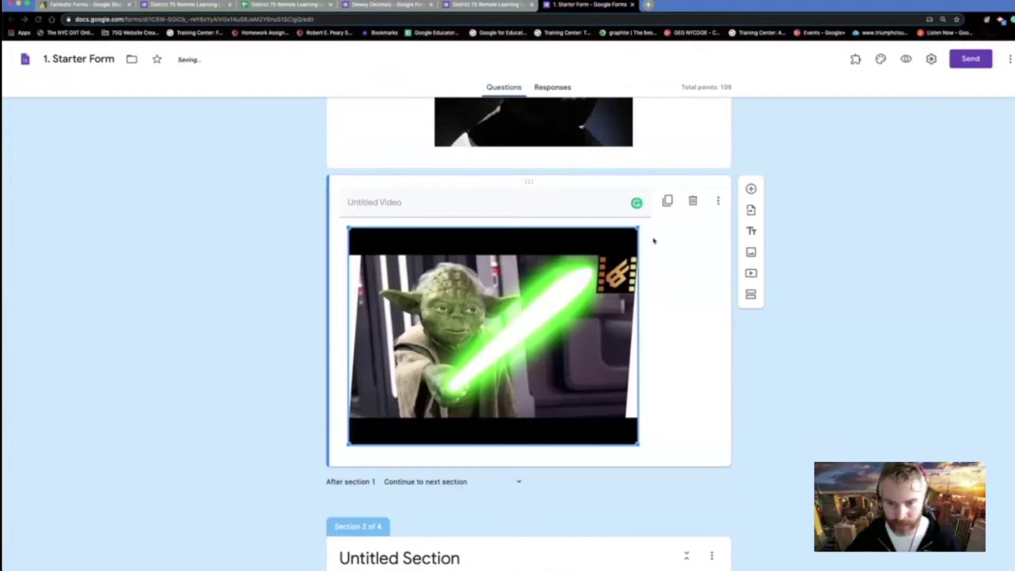
click(718, 200)
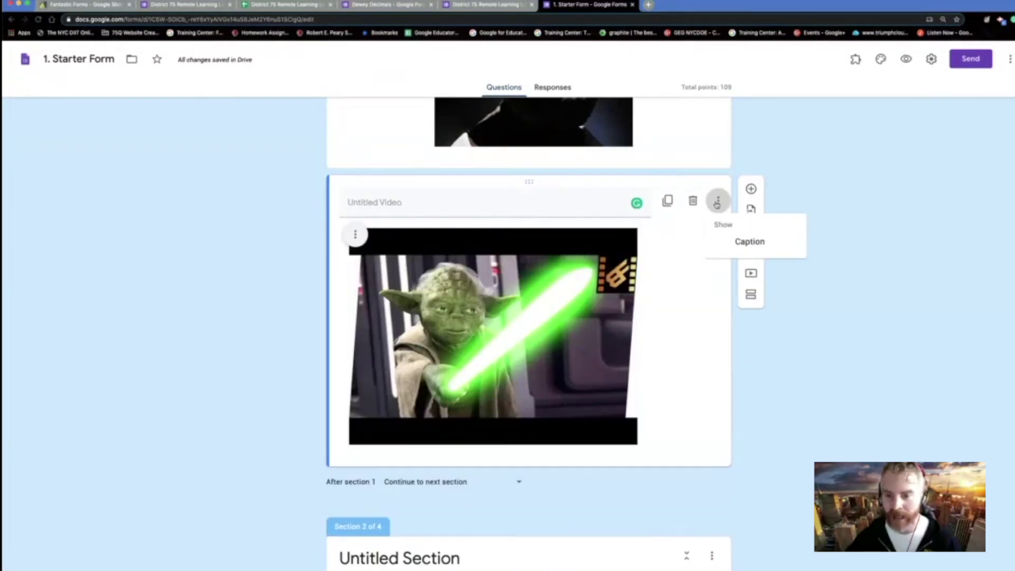
click(751, 243)
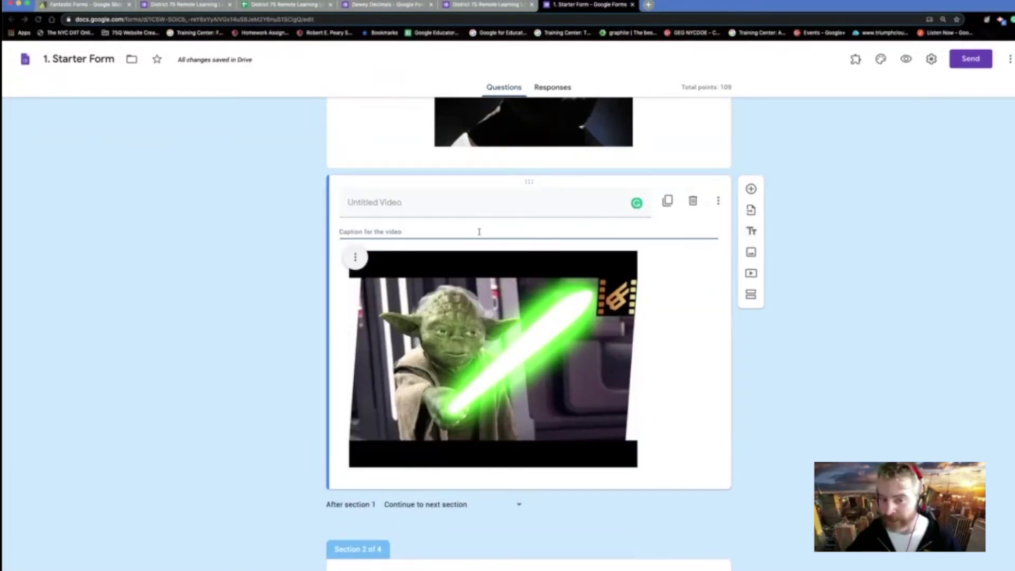
scroll(479, 231, up, 2)
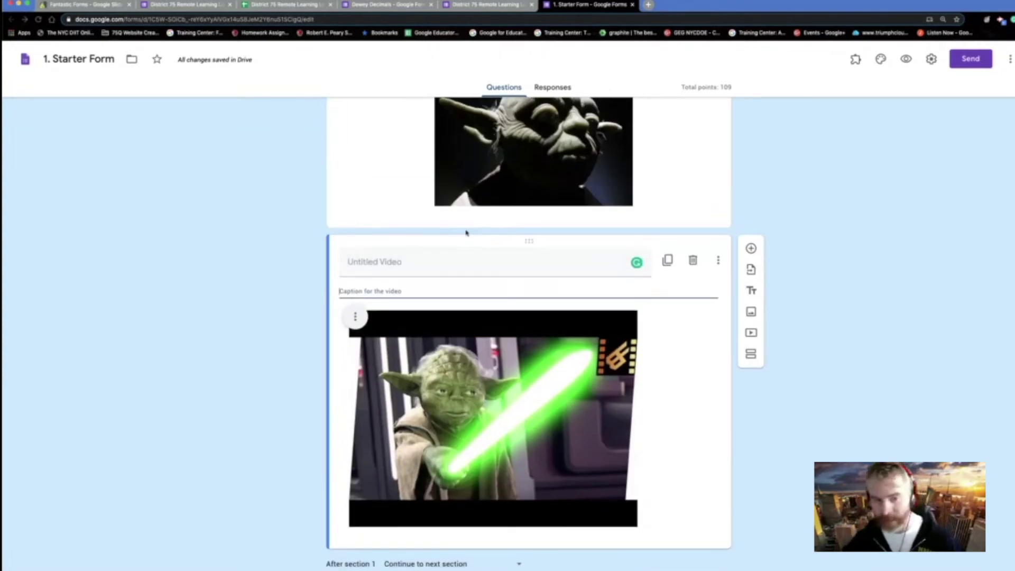
click(356, 317)
click(330, 357)
scroll(562, 394, down, 8)
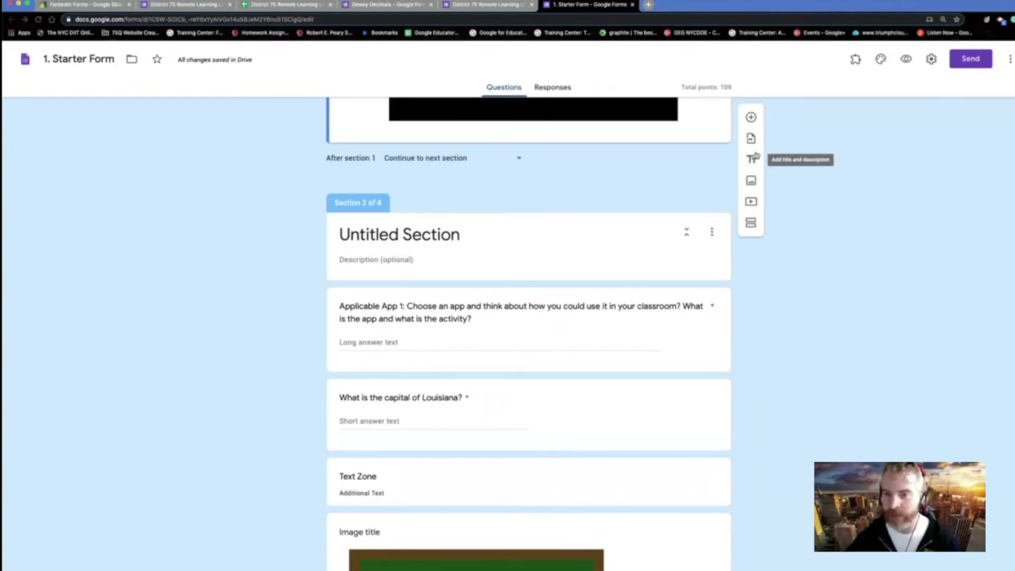
- Choose the Global Regents review test as the source for imported questions
scroll(737, 207, up, 1)
scroll(737, 206, up, 1)
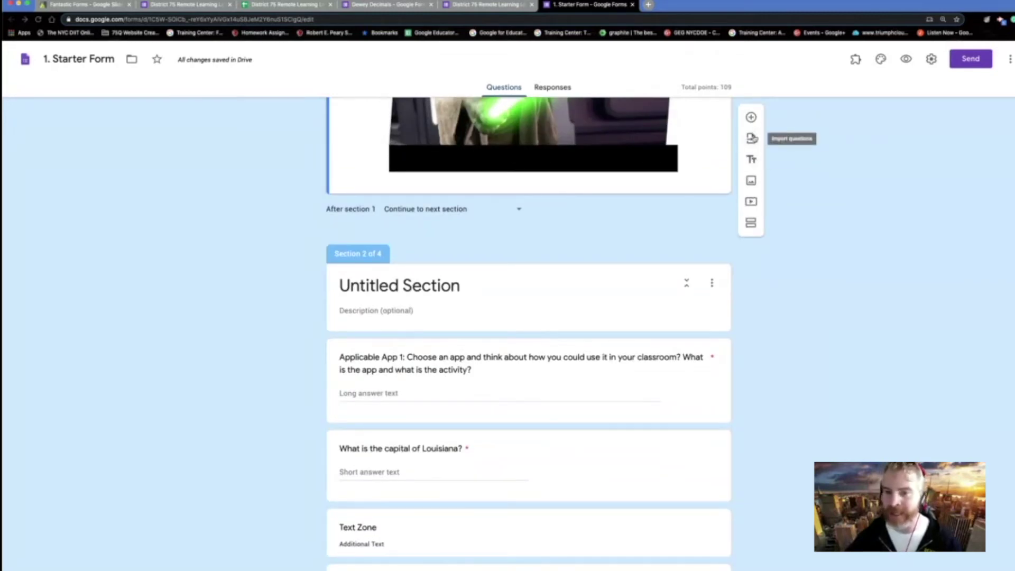
click(752, 138)
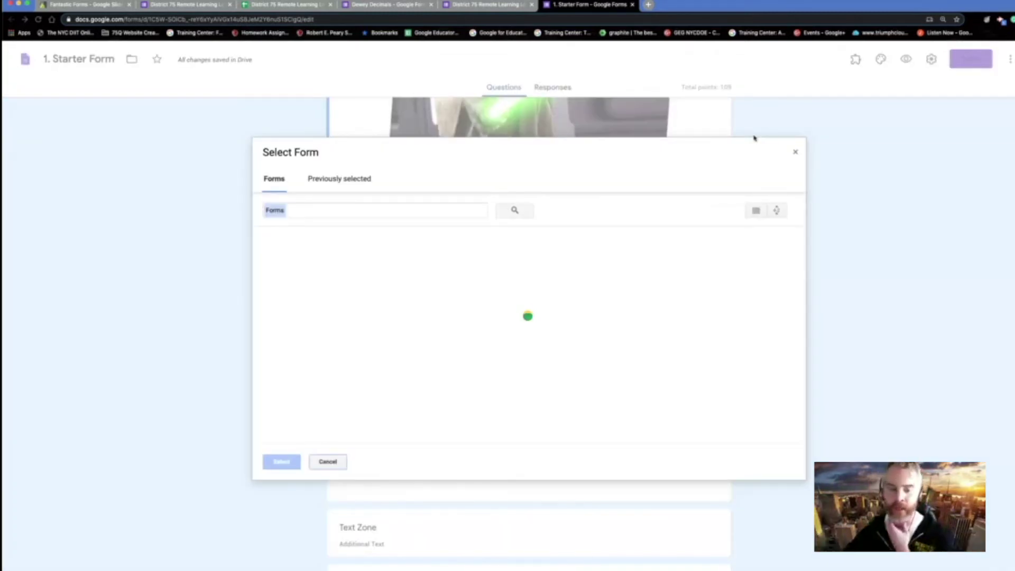
scroll(515, 295, down, 1)
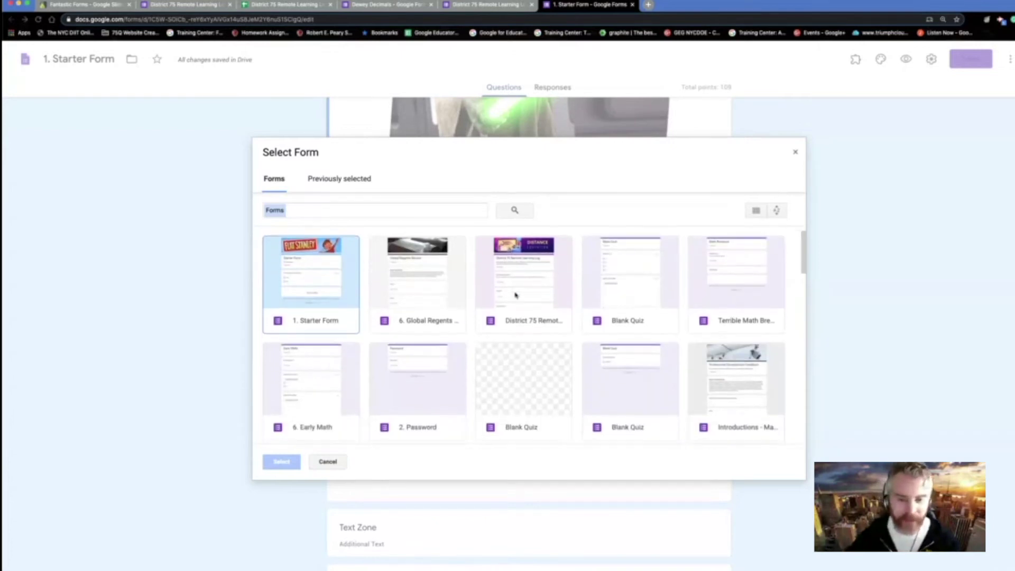
scroll(516, 295, down, 3)
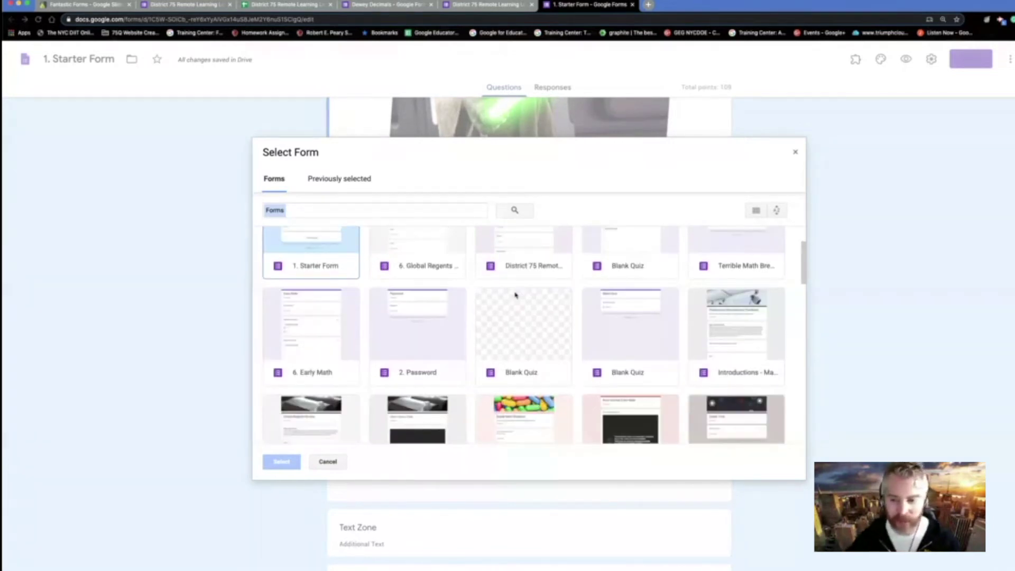
click(741, 338)
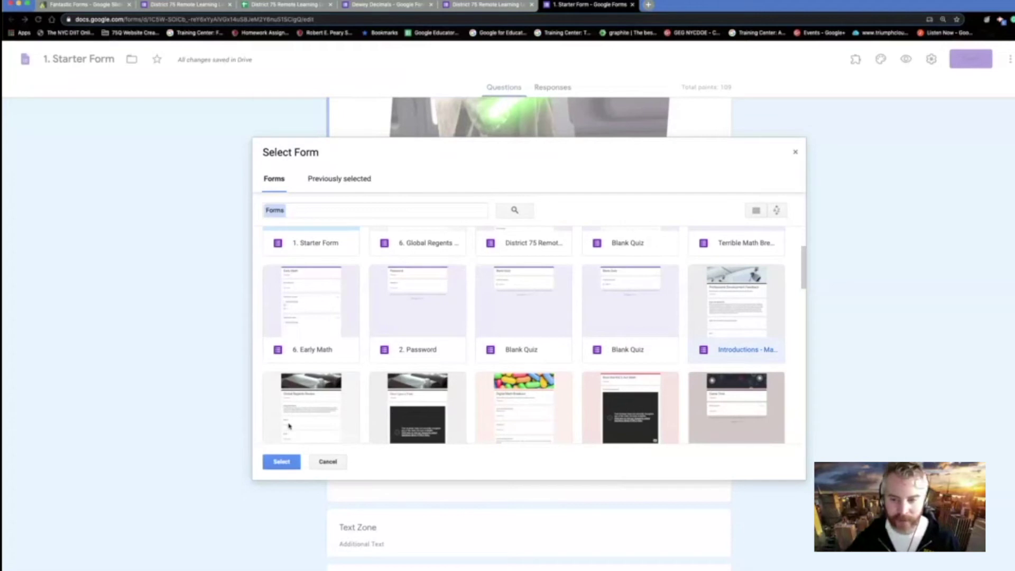
scroll(289, 426, down, 1)
click(313, 420)
click(282, 461)
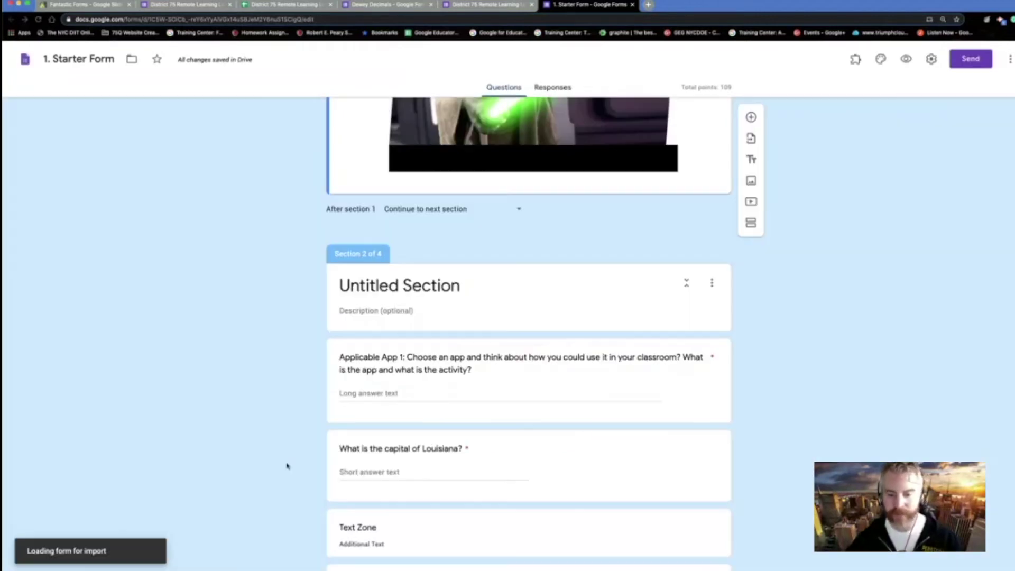
- Tick the Question 1 and Question 1 Support items and import all five
scroll(914, 222, down, 3)
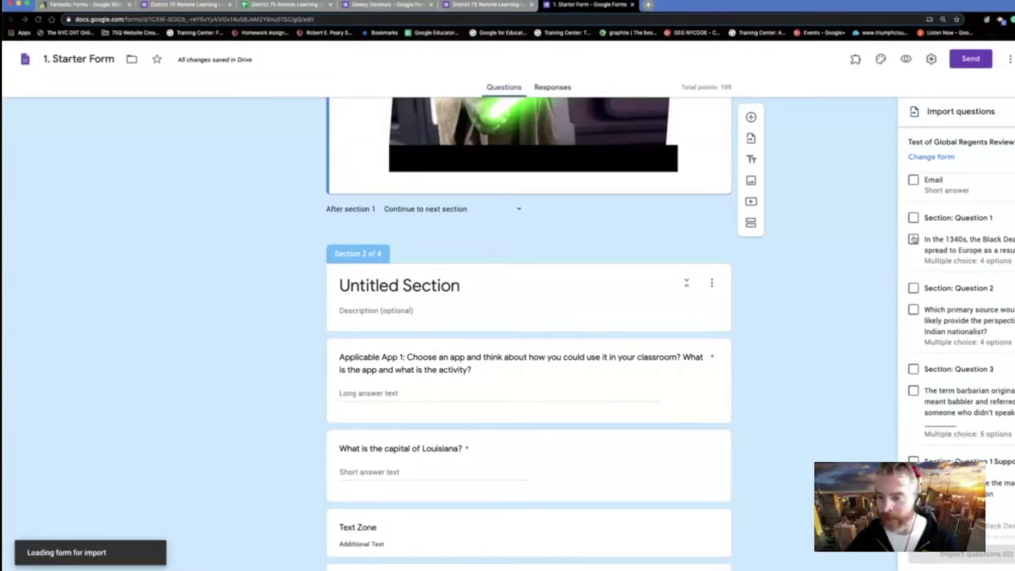
click(913, 205)
scroll(919, 233, down, 4)
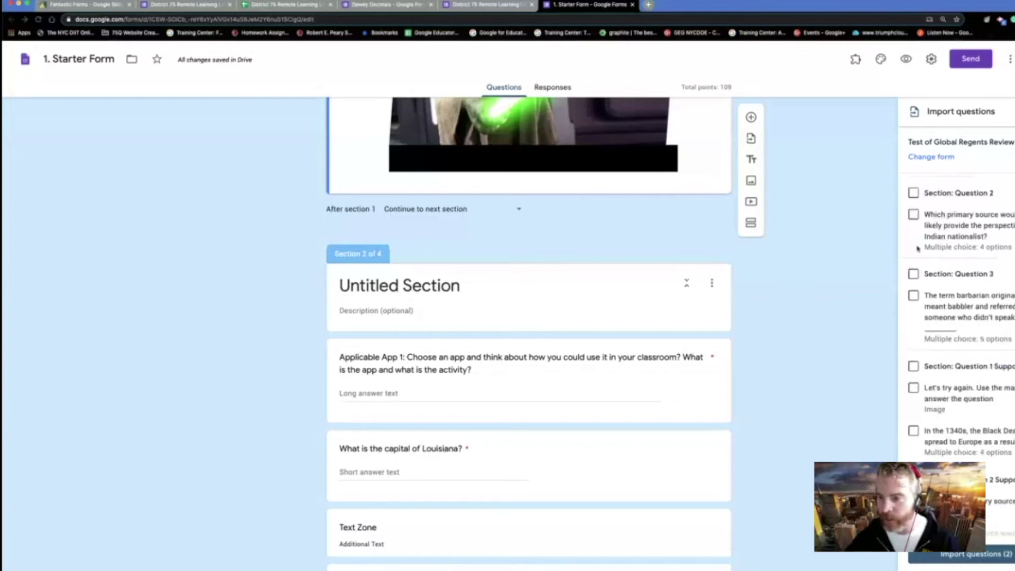
click(914, 255)
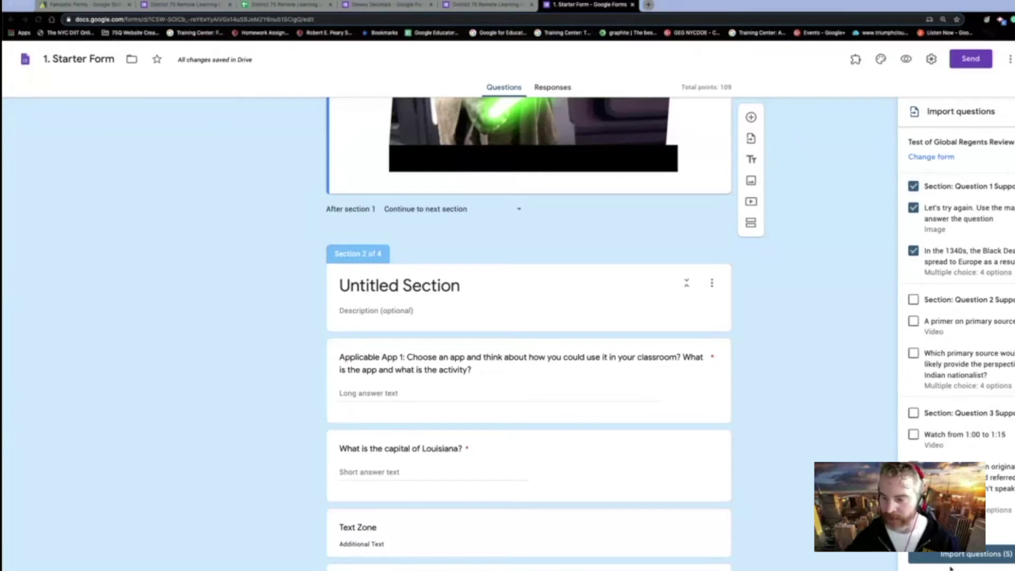
click(972, 555)
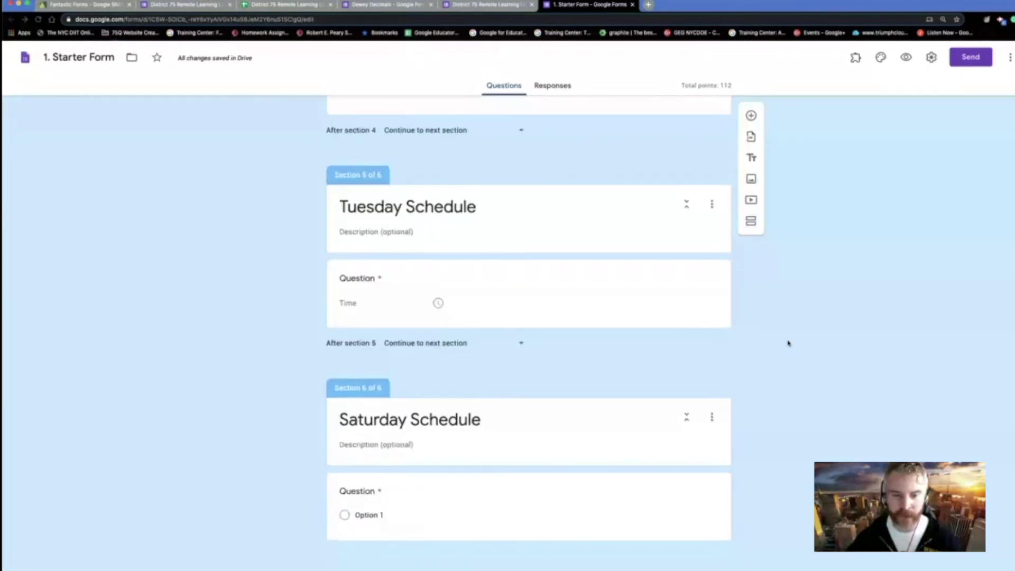
- Select the imported Black Death question card and insert a blank question beneath it
scroll(788, 343, up, 3)
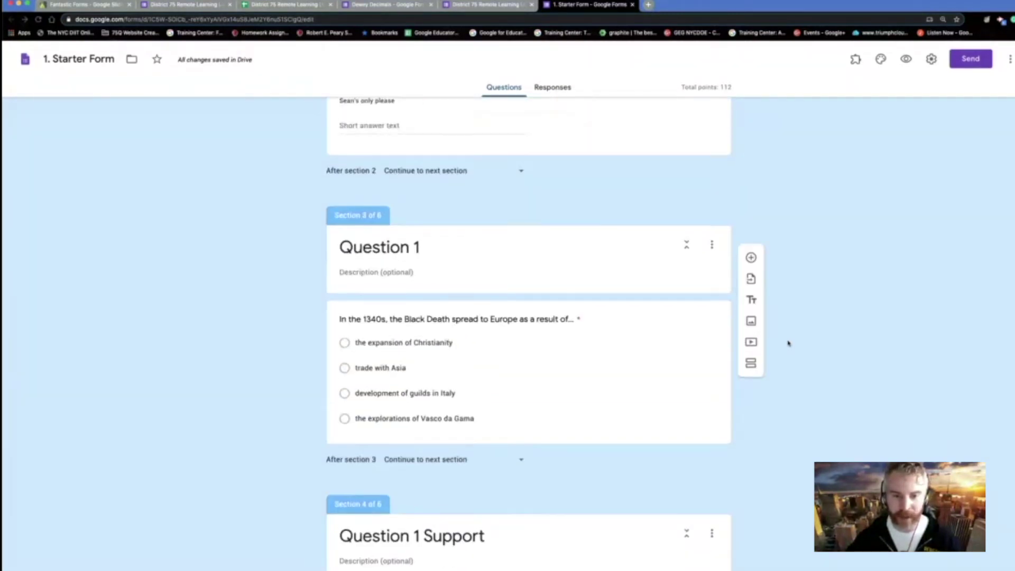
click(419, 330)
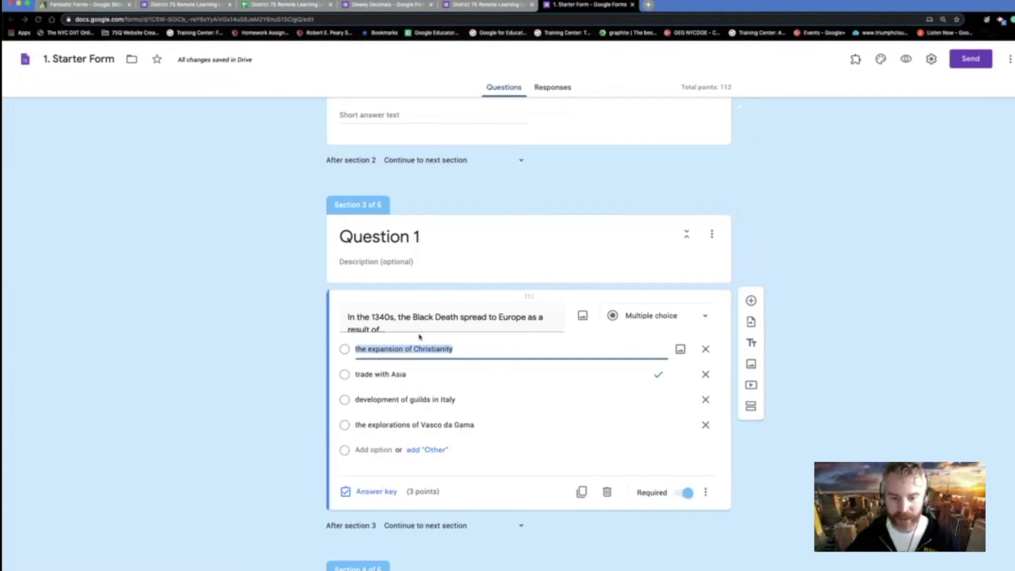
click(437, 397)
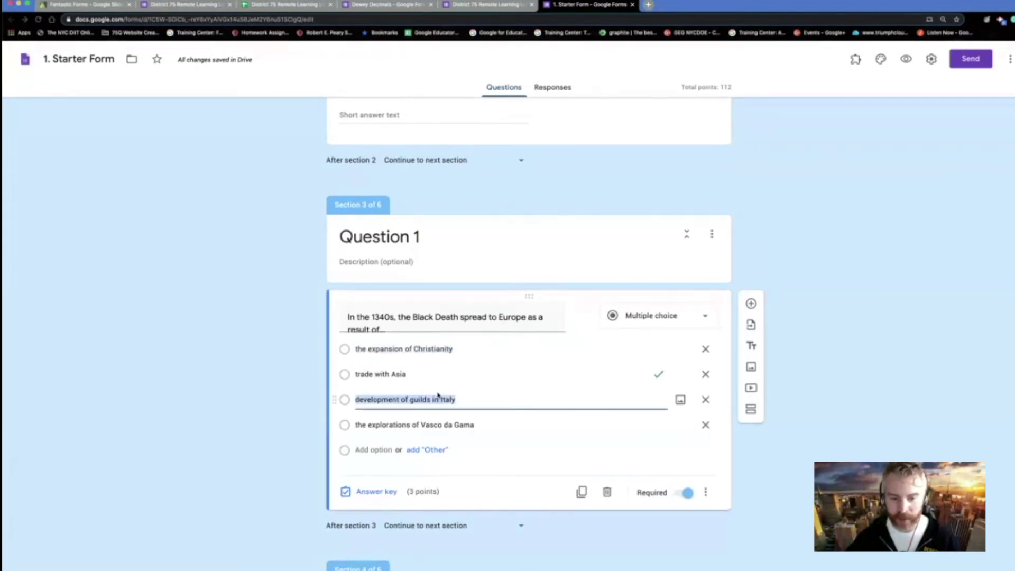
click(469, 399)
scroll(469, 400, up, 1)
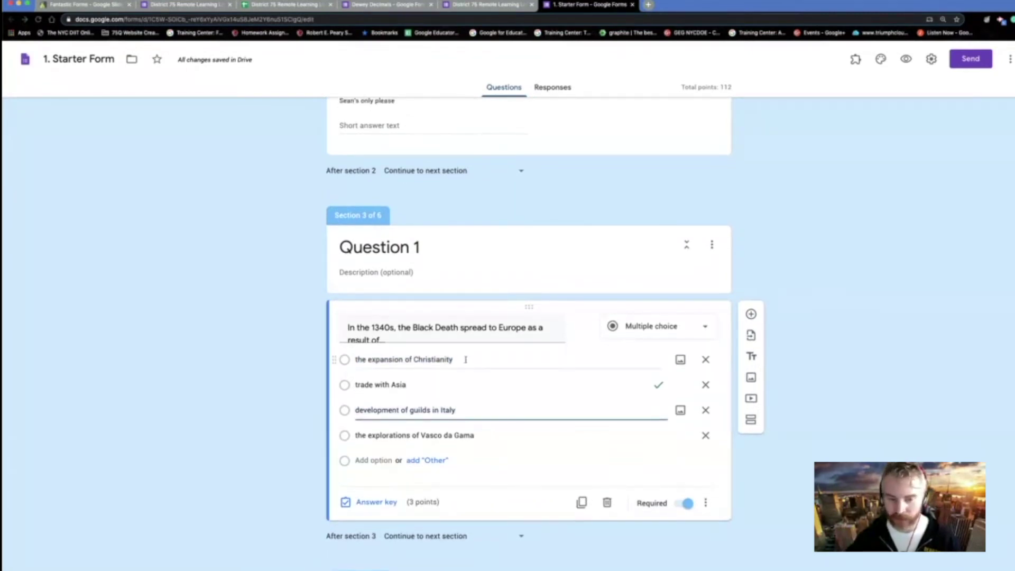
click(462, 332)
scroll(461, 334, up, 10)
scroll(463, 333, down, 7)
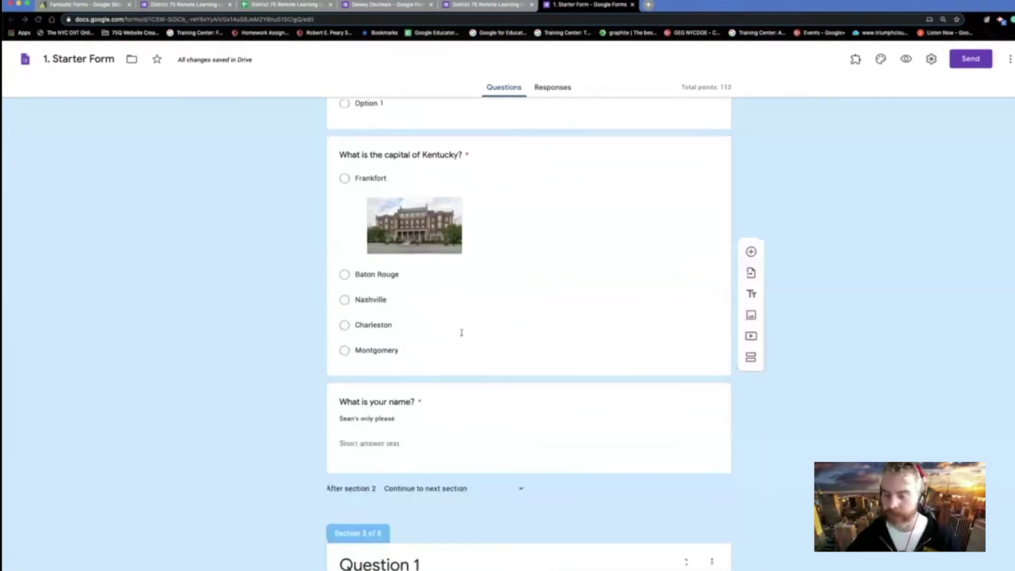
scroll(600, 332, down, 5)
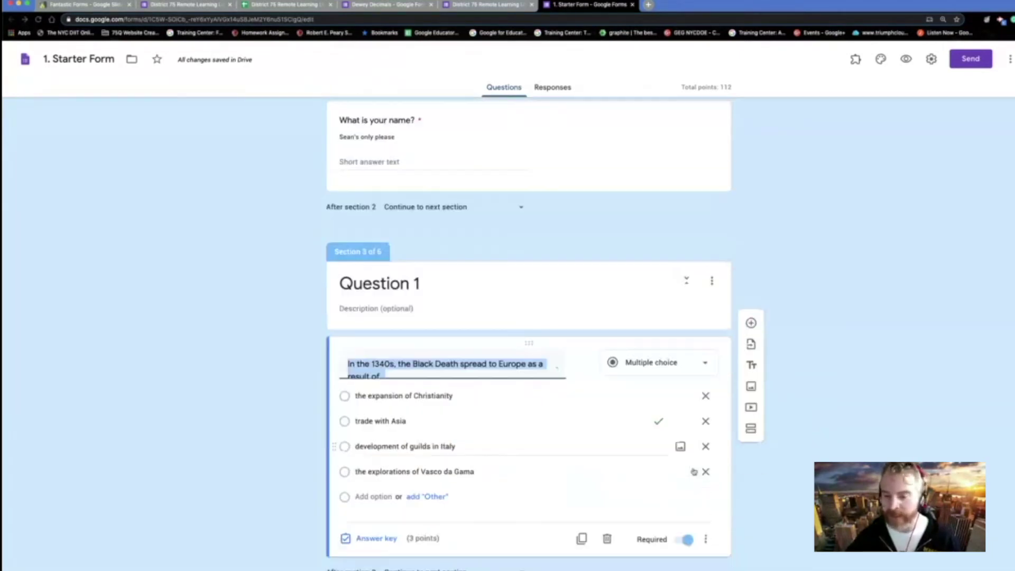
click(751, 263)
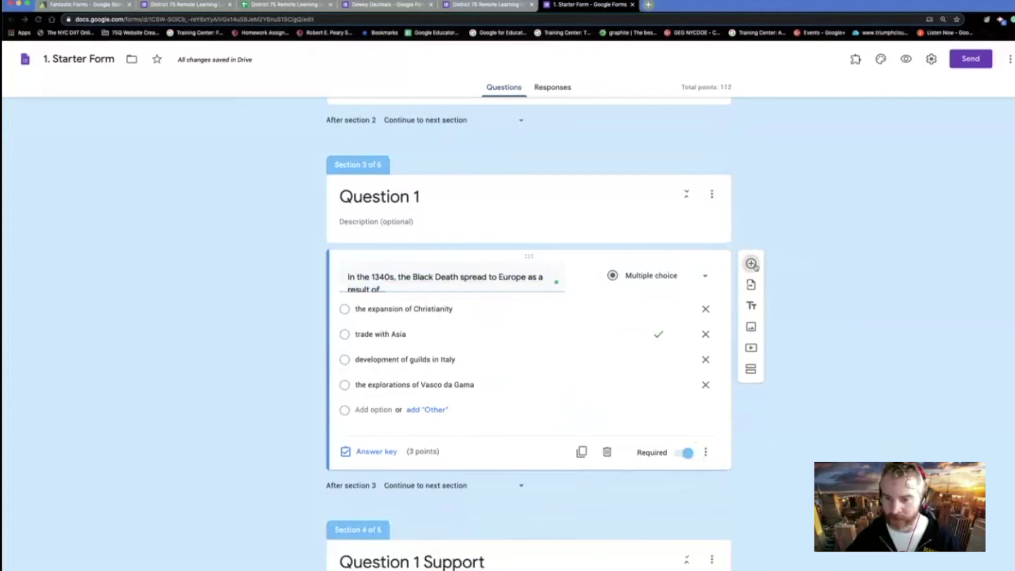
click(678, 429)
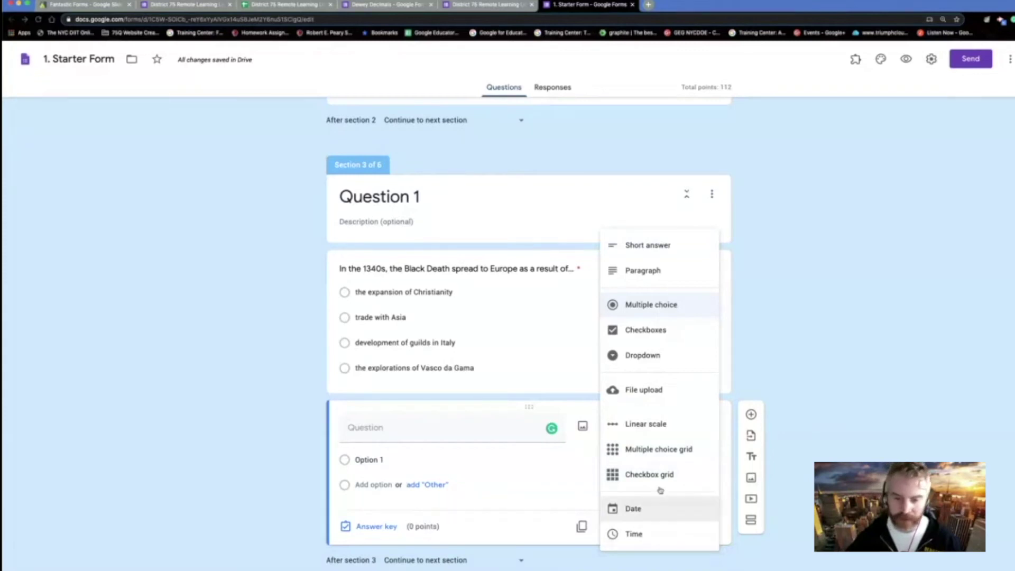
- Make the new question a File upload that accepts only Image files
click(663, 382)
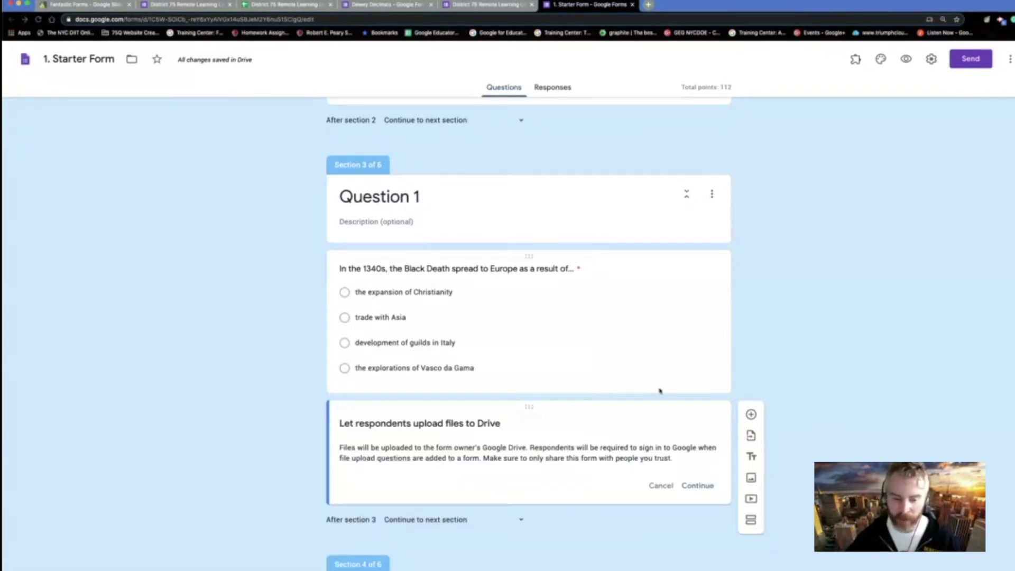
scroll(660, 392, down, 2)
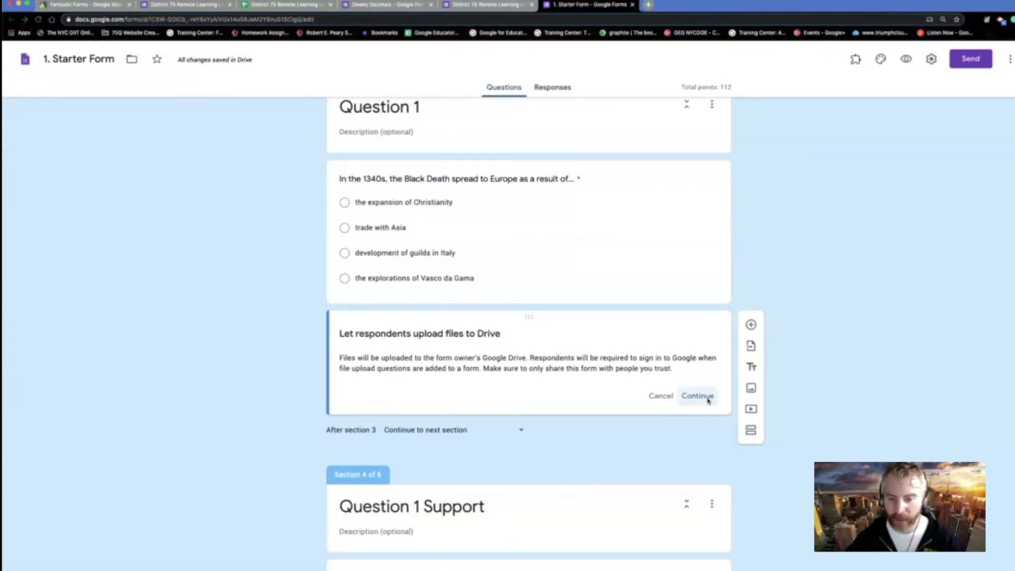
click(707, 399)
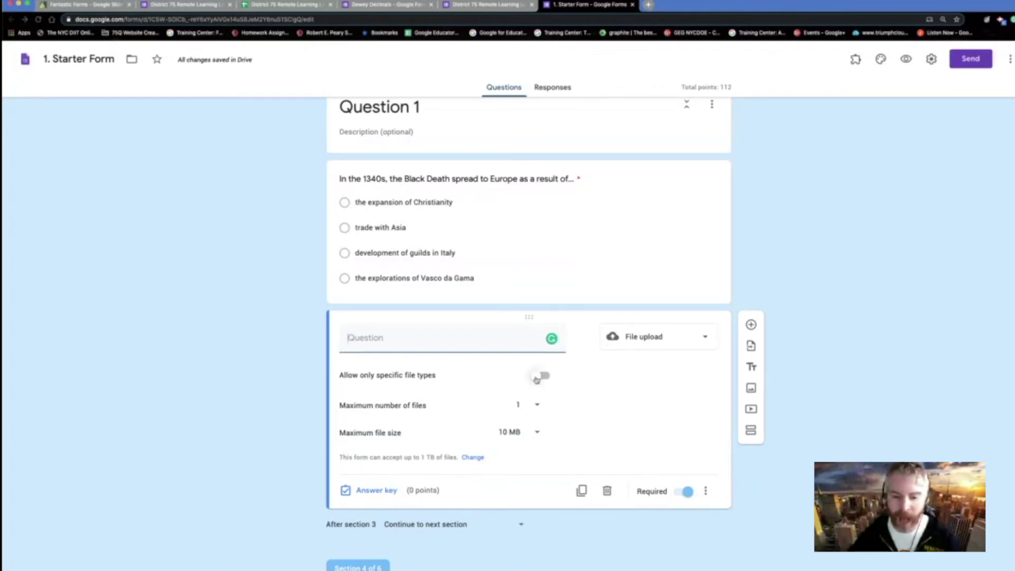
click(537, 377)
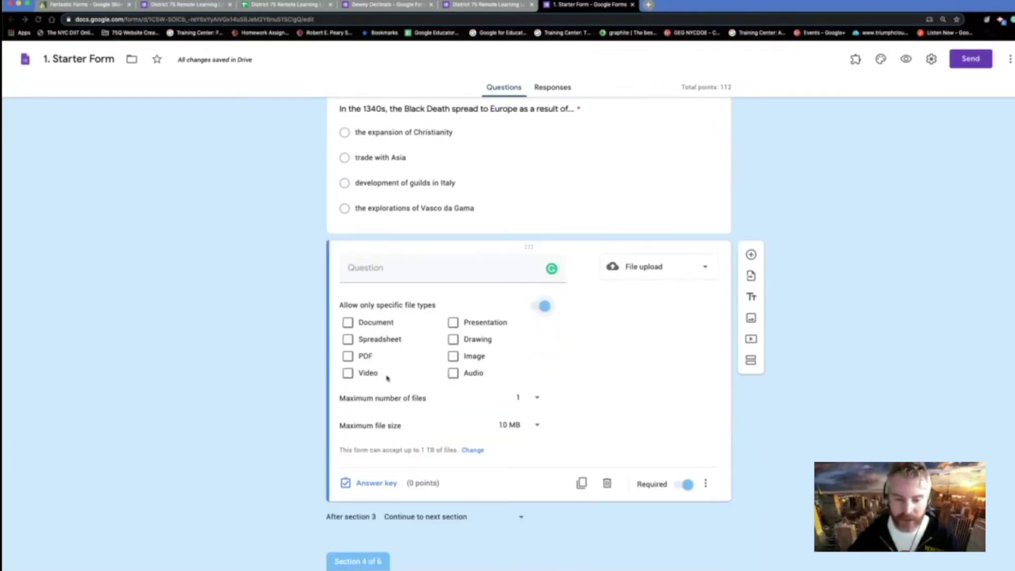
click(453, 356)
- Title it 'Family Photos' with a one-file limit and 100 MB maximum size
click(467, 268)
text(Family Photos)
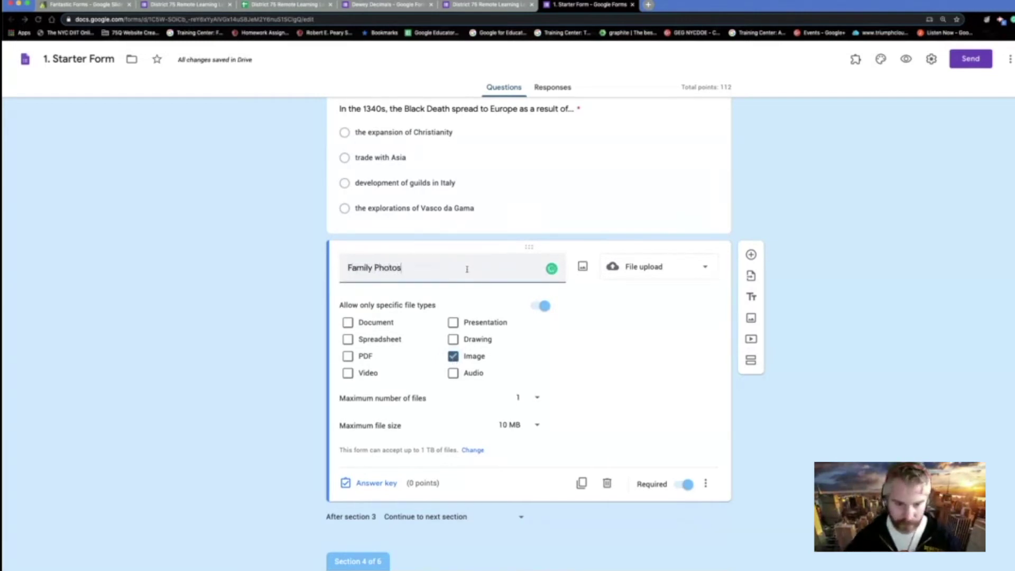
click(537, 400)
click(608, 388)
click(537, 427)
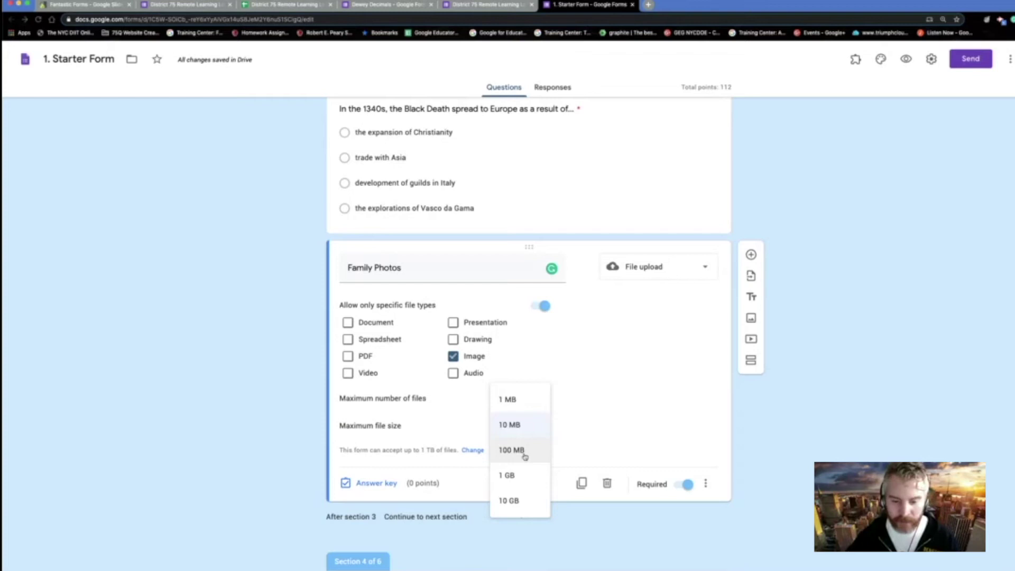
click(525, 456)
scroll(549, 459, down, 2)
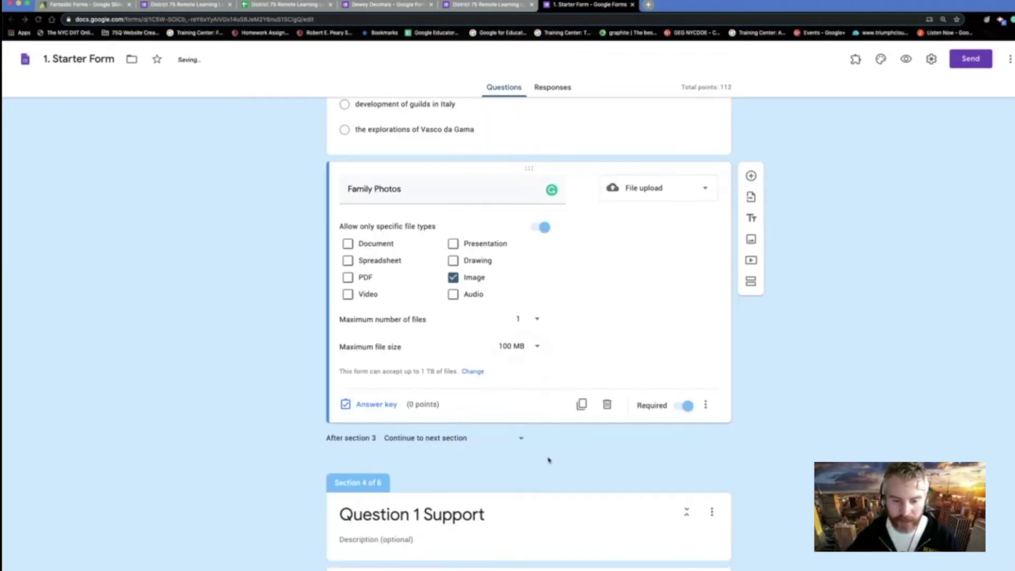
click(517, 316)
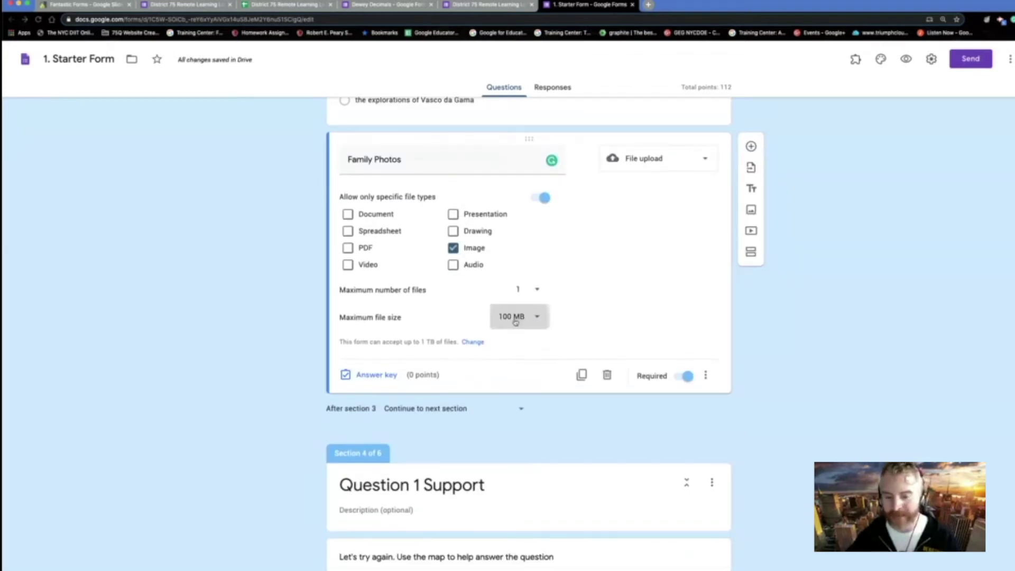
click(607, 315)
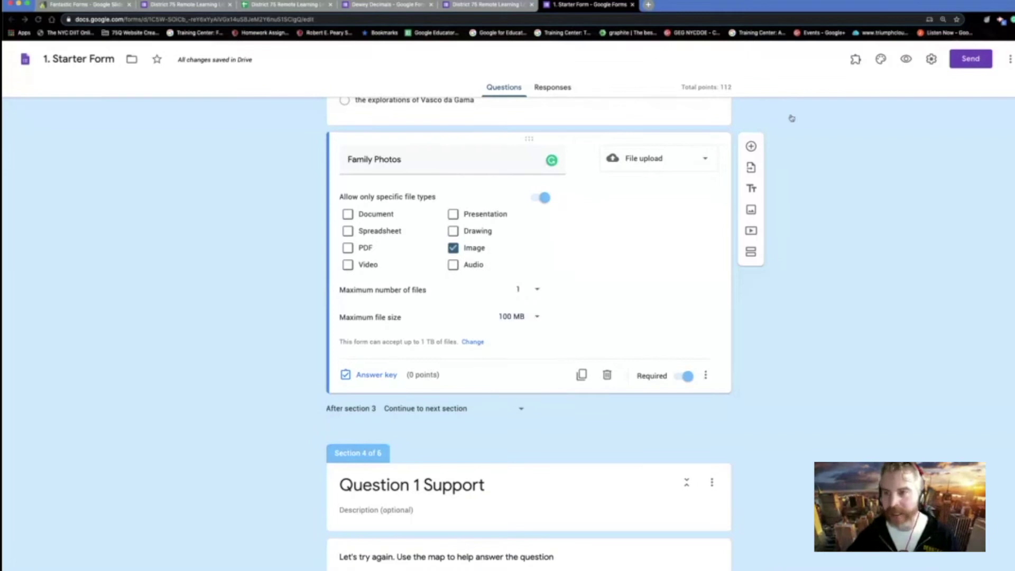
click(932, 60)
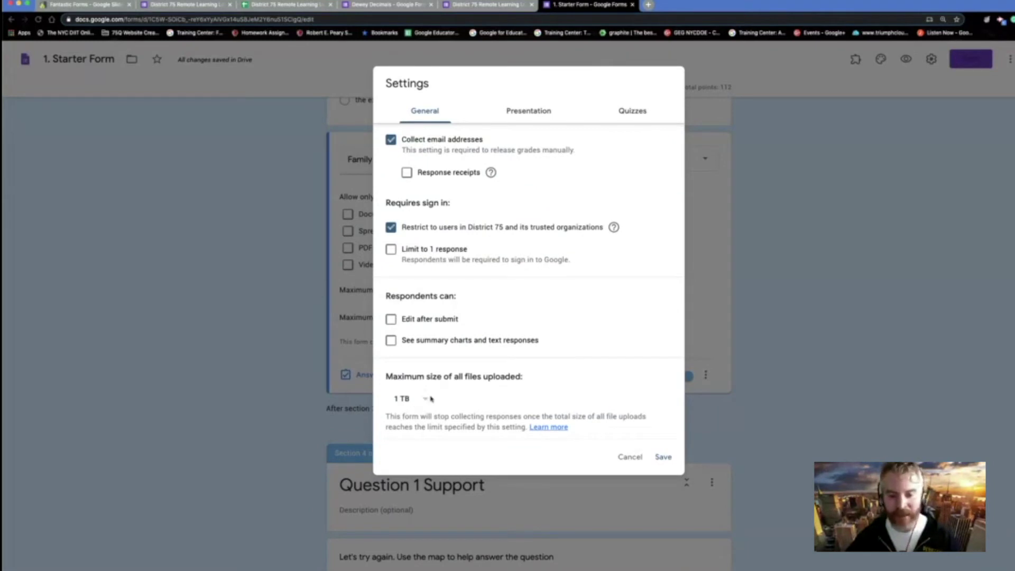
click(631, 457)
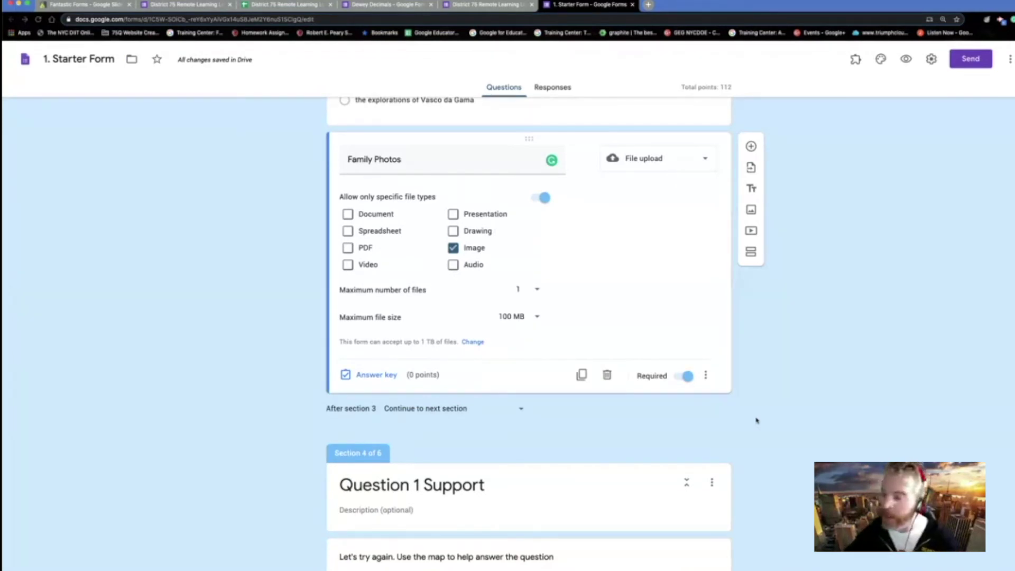
scroll(780, 383, down, 3)
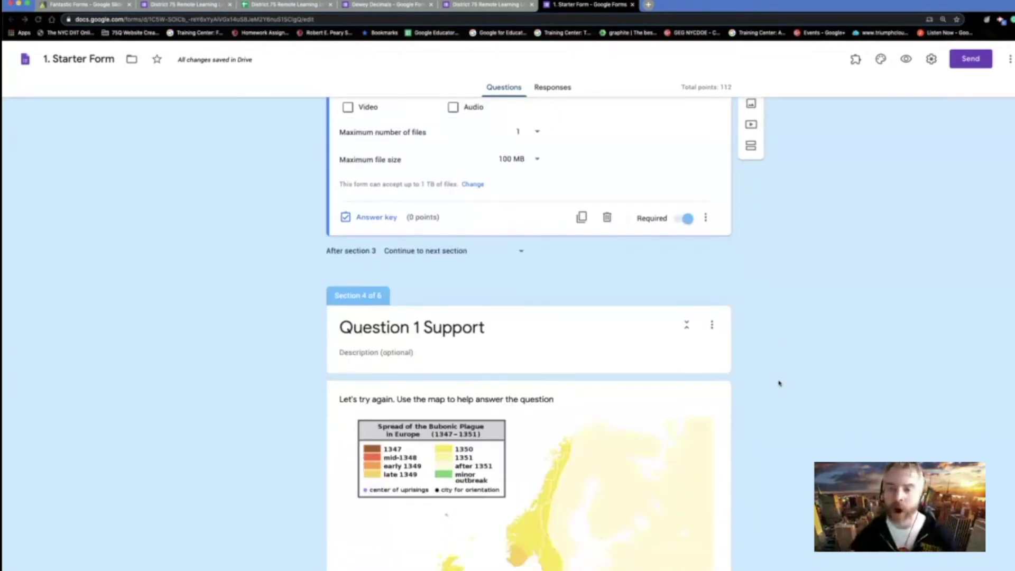
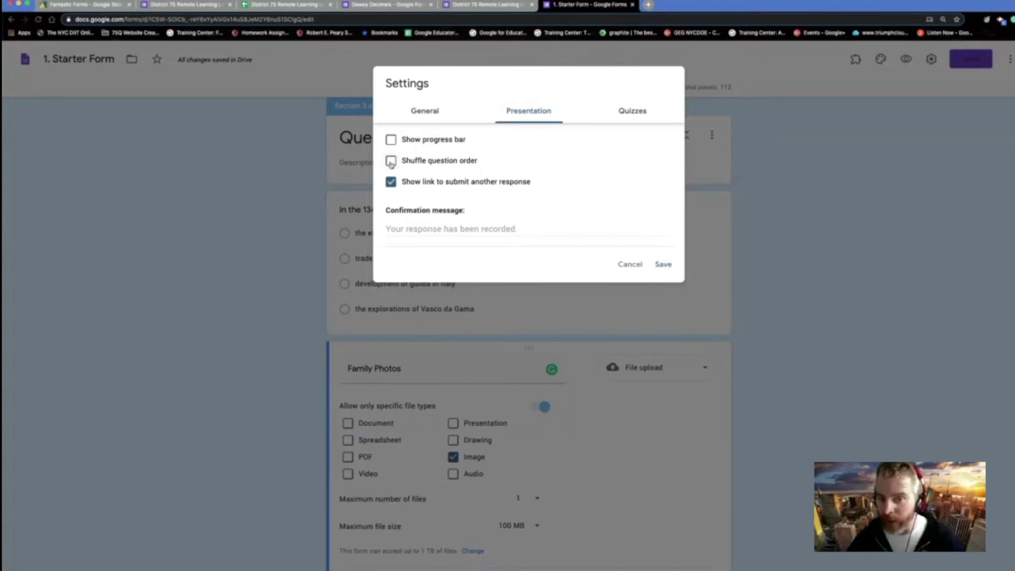
- Look through the General, Quizzes and Presentation settings tabs of the Starter Form
click(429, 108)
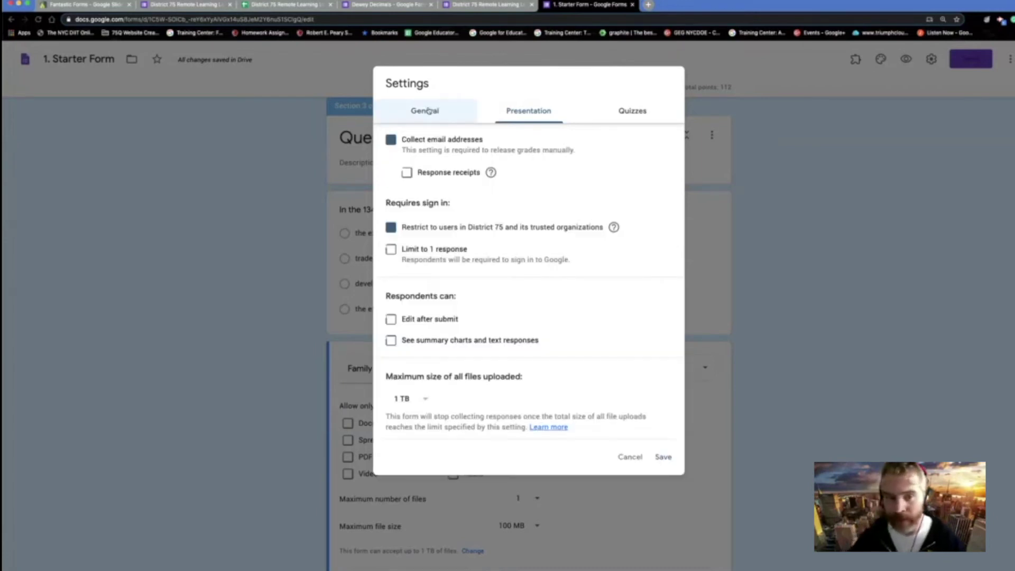
click(632, 112)
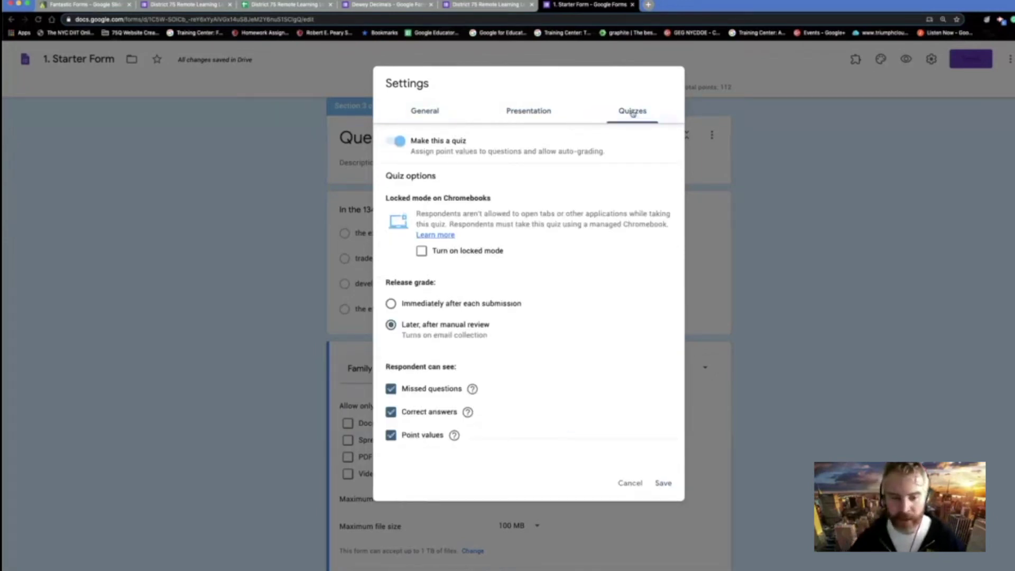
click(528, 108)
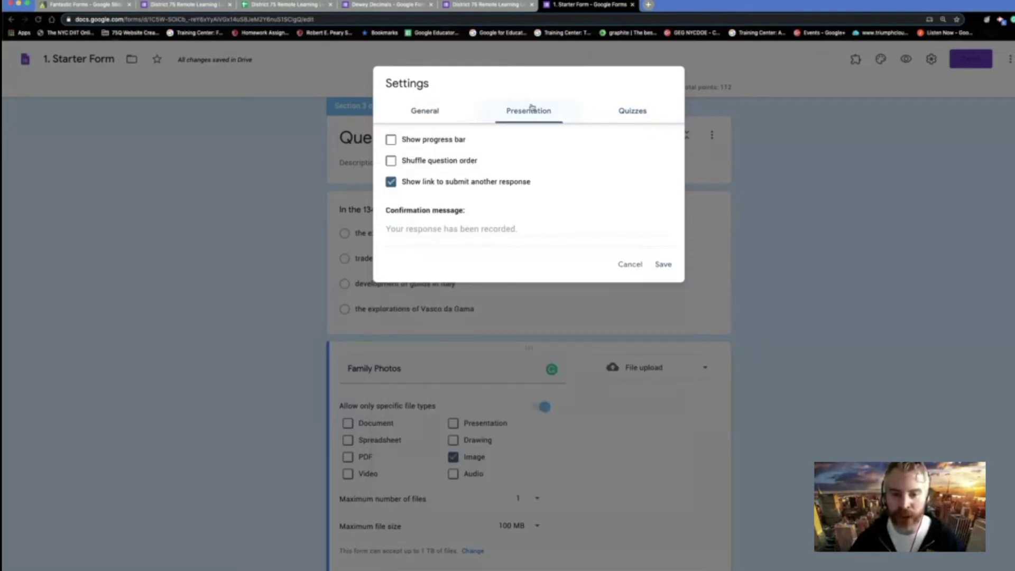
click(432, 110)
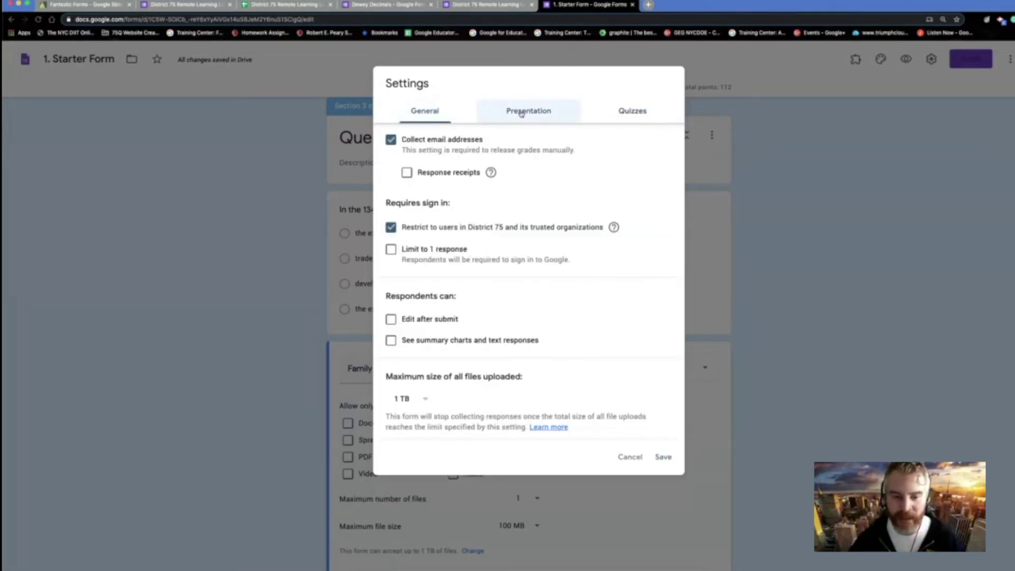
click(522, 113)
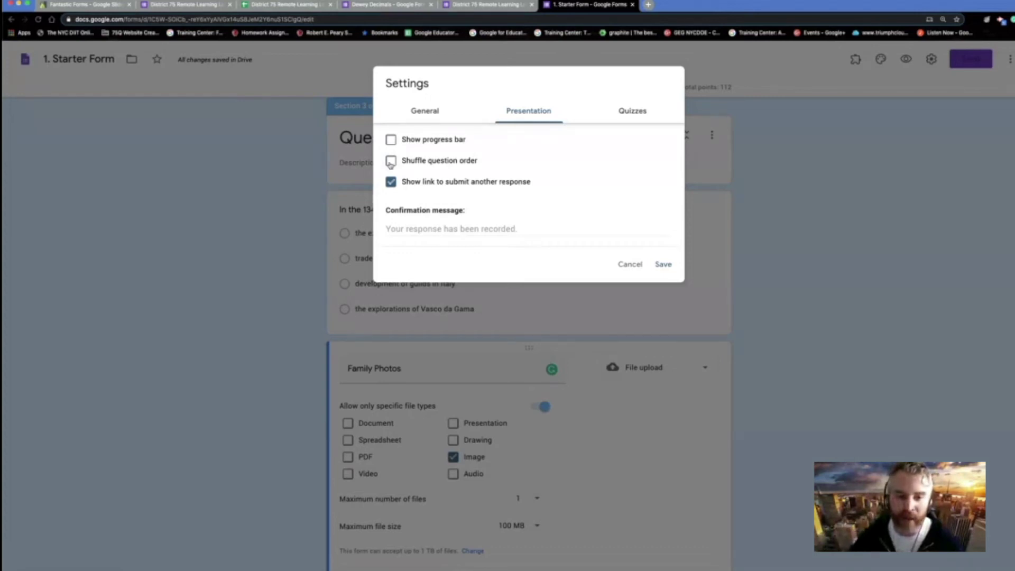
scroll(503, 246, down, 1)
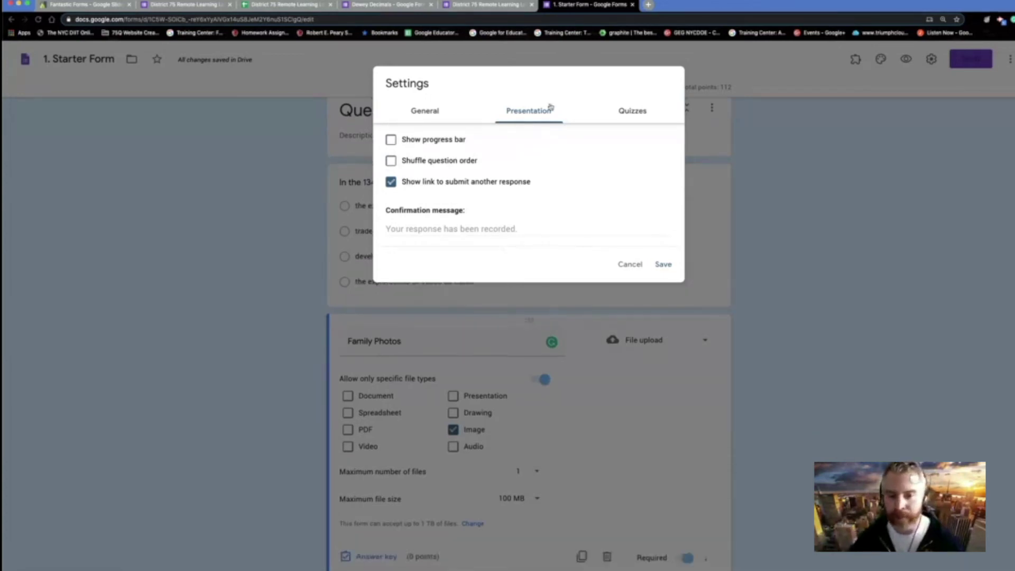
click(640, 115)
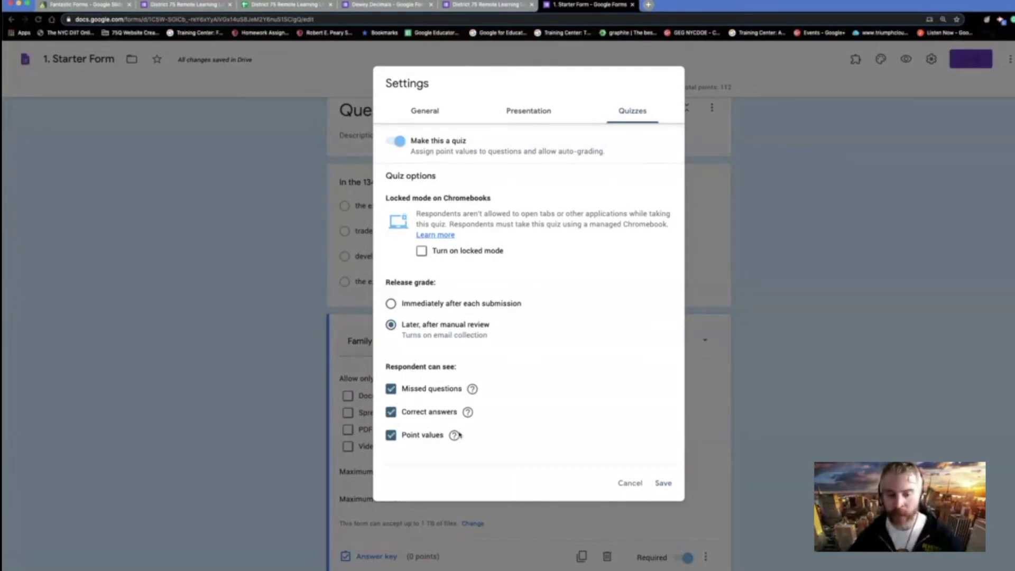
- Cancel the settings without saving and scroll down to the Tuesday and Saturday Schedule sections
click(629, 483)
scroll(797, 455, down, 3)
scroll(757, 423, down, 15)
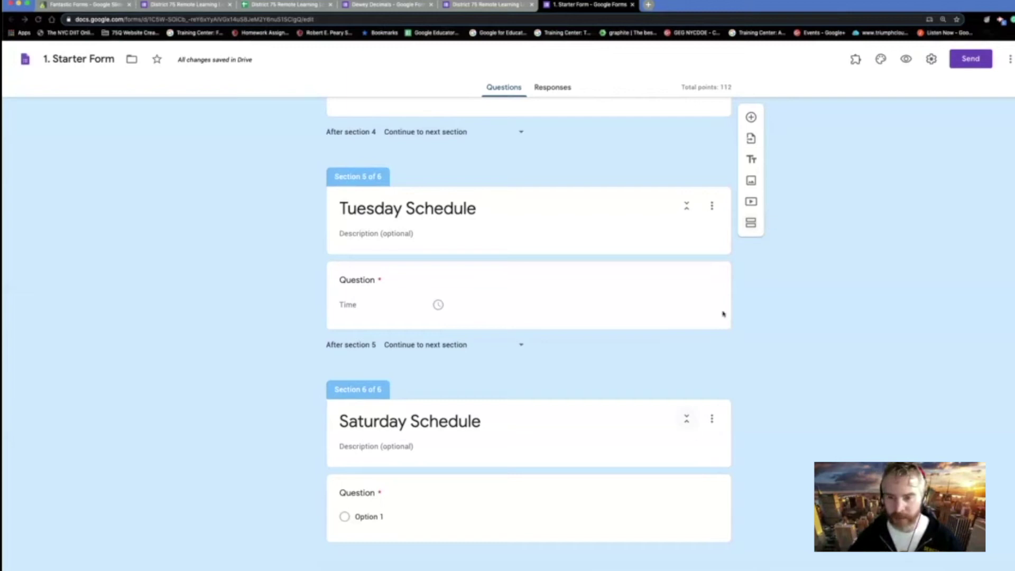
- Add a Tuesday Schedule multiple-choice question with five pasted sessions, Tech Philosophy through Additional Reading
click(713, 205)
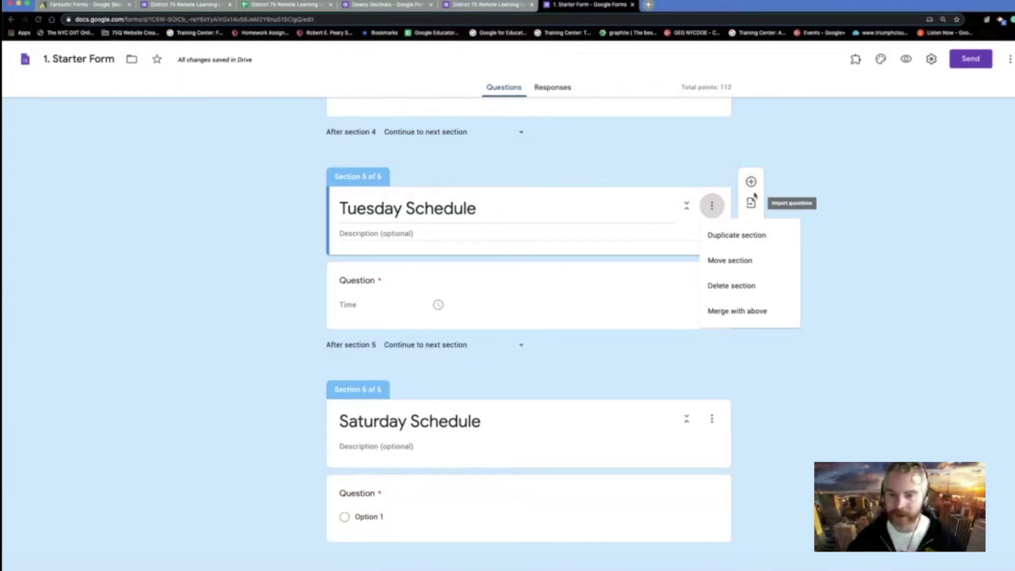
click(755, 195)
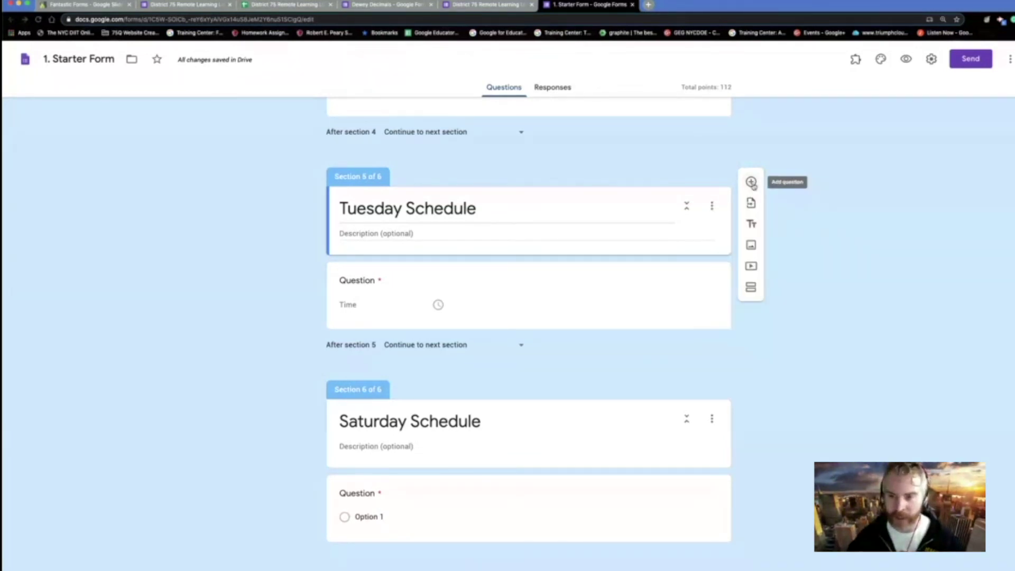
click(751, 183)
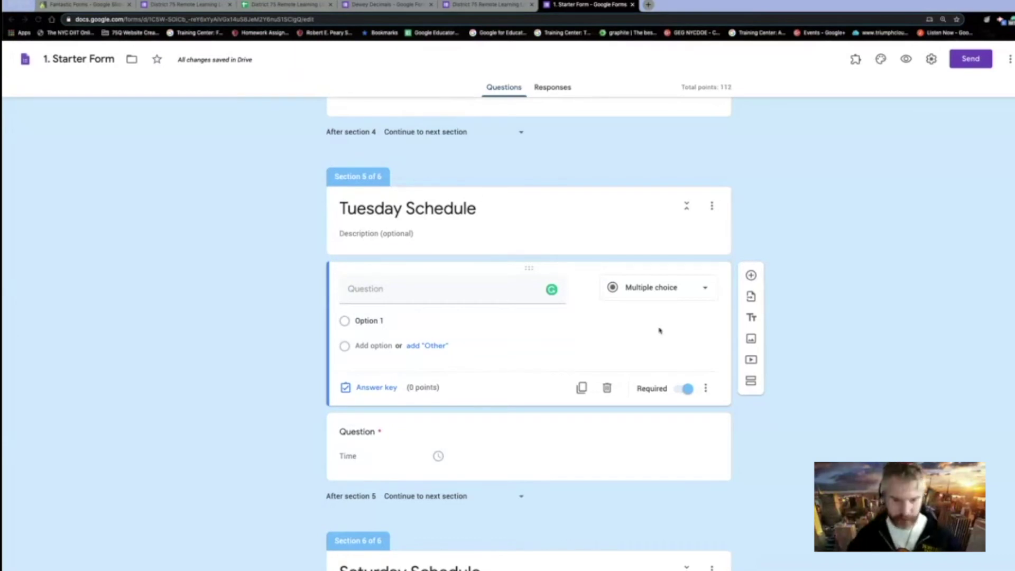
click(377, 323)
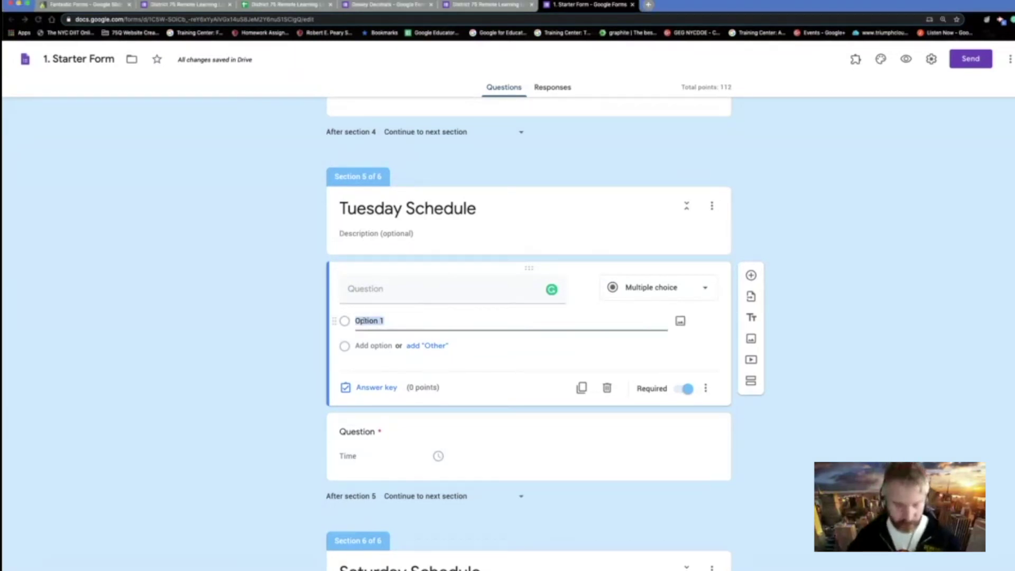
key(super+v)
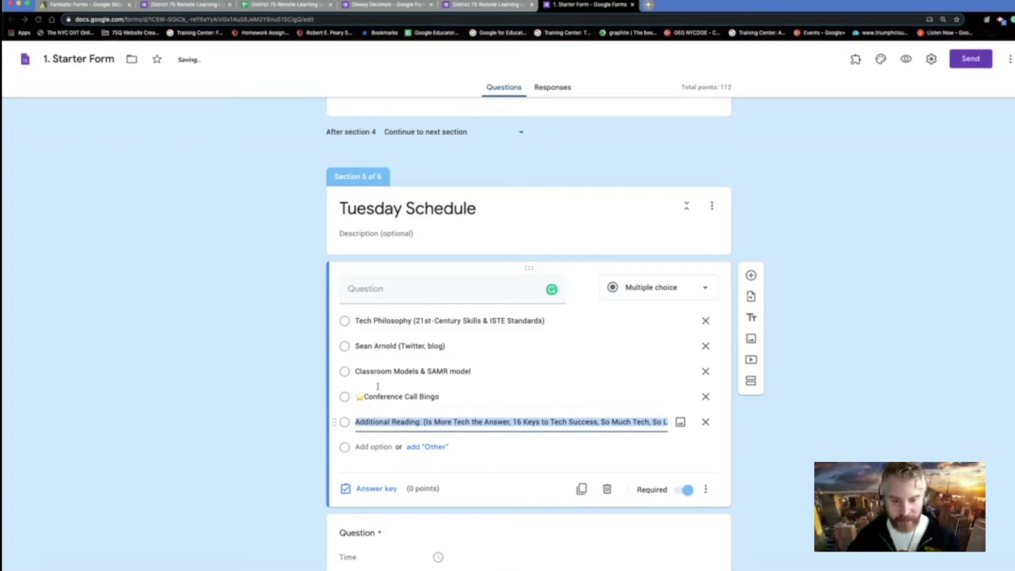
scroll(385, 441, down, 3)
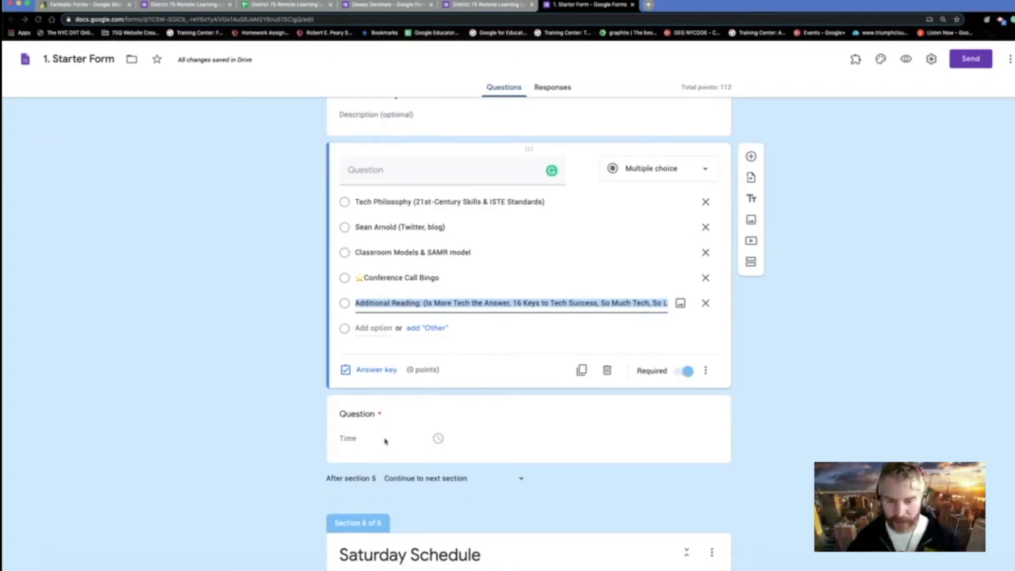
scroll(415, 419, up, 3)
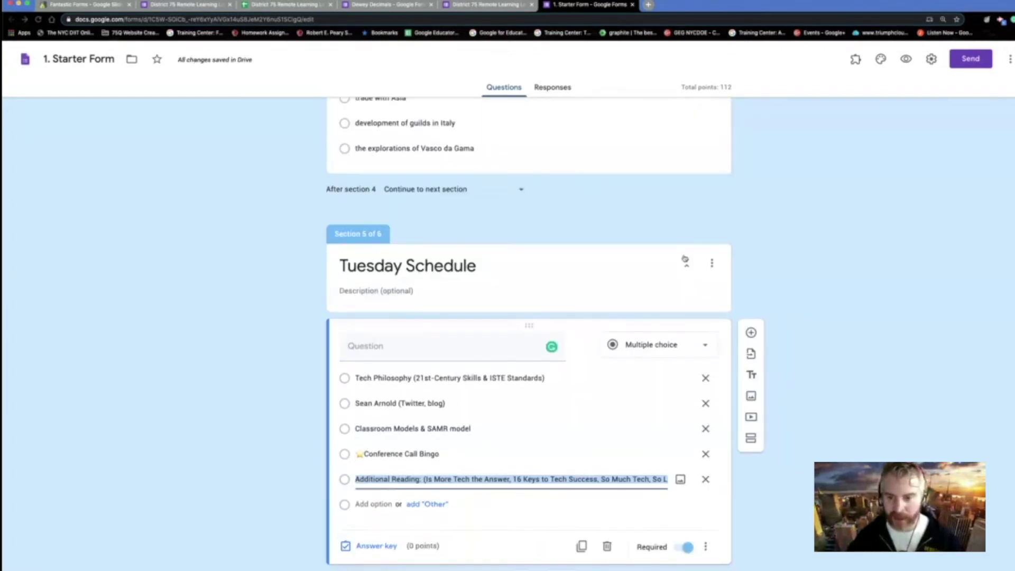
click(712, 262)
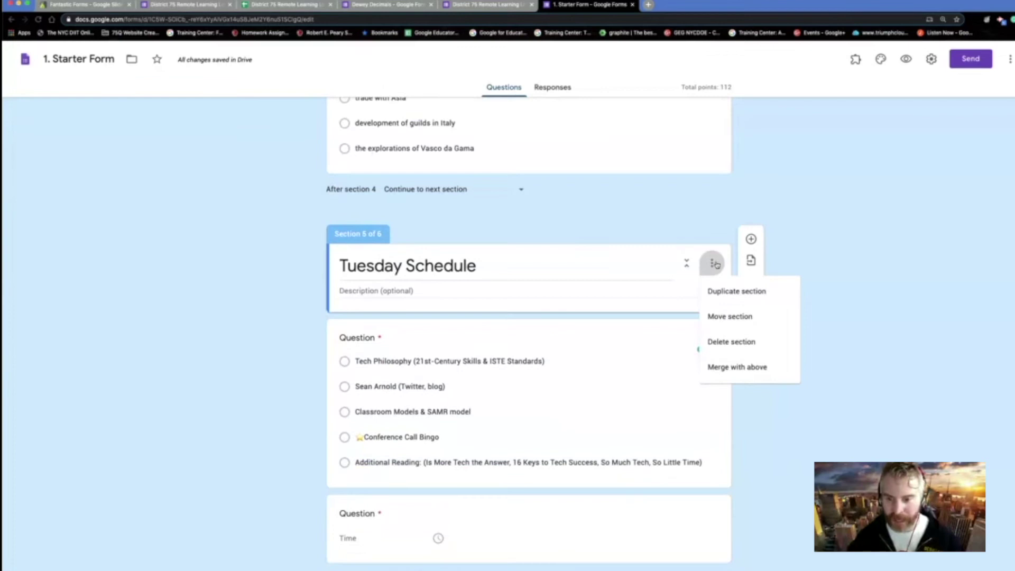
- Duplicate the Tuesday Schedule section and retitle the copy 'Wednesday Schedule'
click(738, 294)
scroll(599, 486, down, 3)
scroll(599, 485, down, 3)
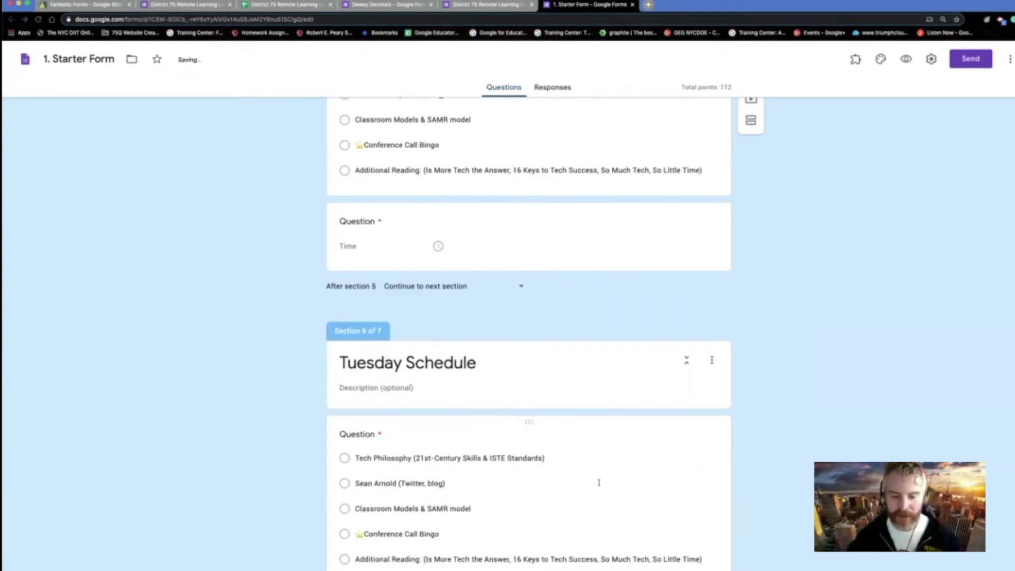
click(366, 354)
click(367, 354)
double_click(368, 354)
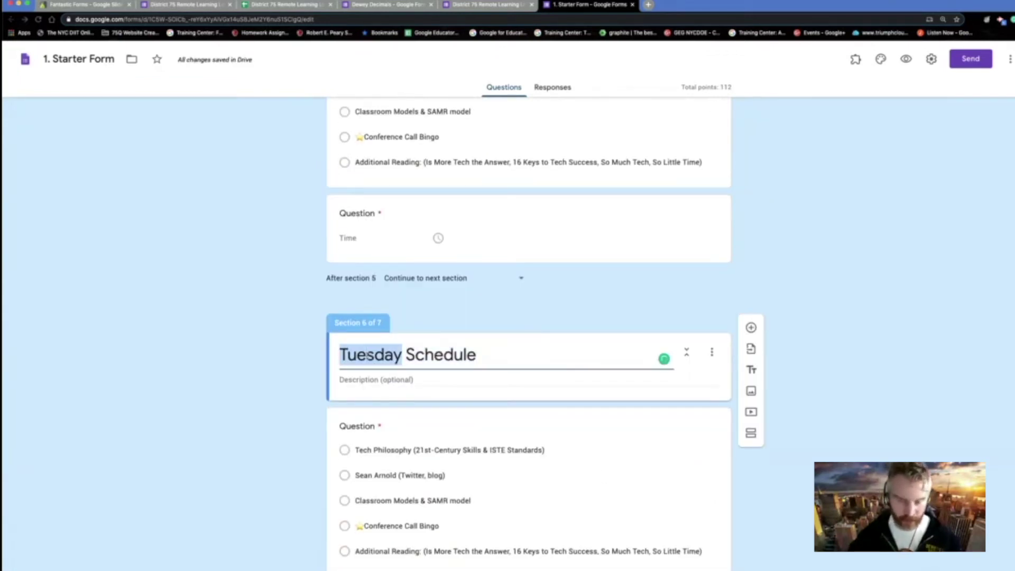
text(Wednesday)
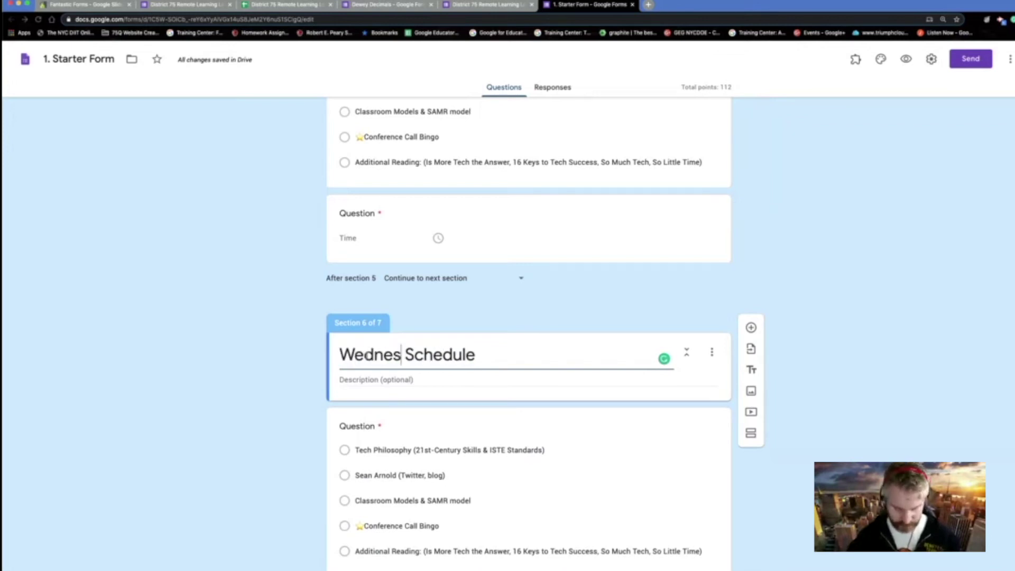
scroll(524, 412, down, 2)
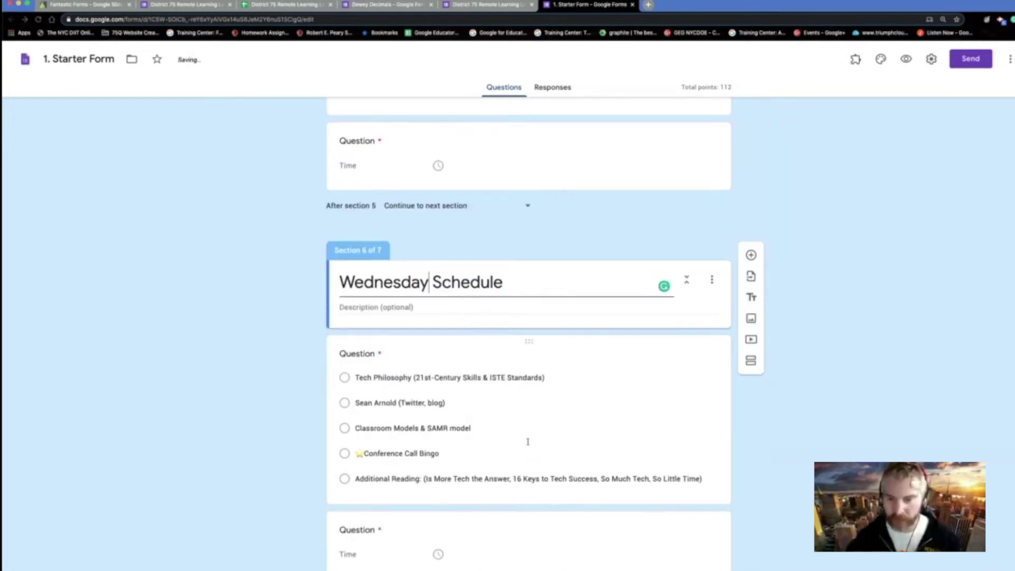
- Turn on 'Go to section based on answer' for the Wednesday Schedule question
click(708, 281)
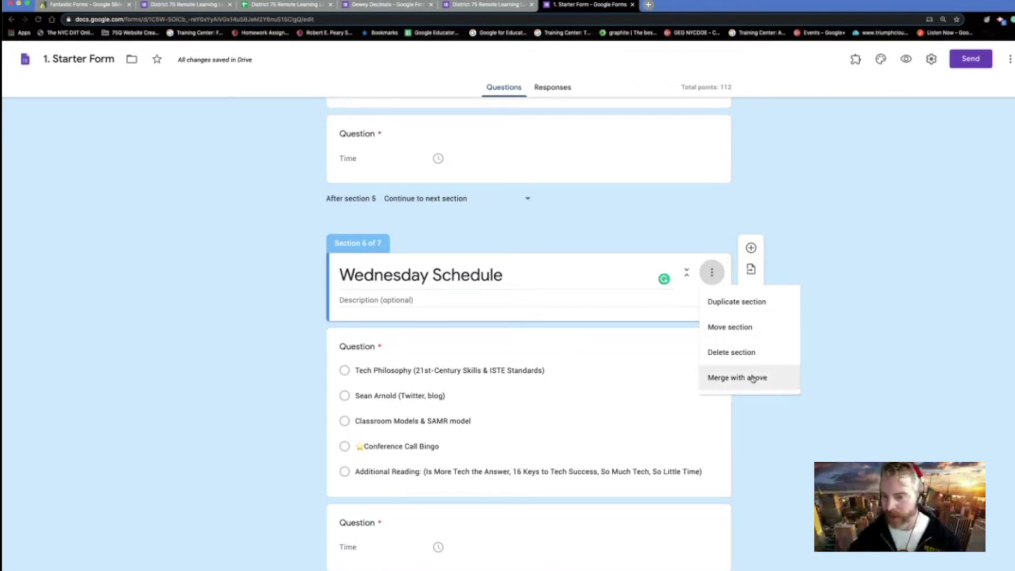
click(713, 454)
click(716, 455)
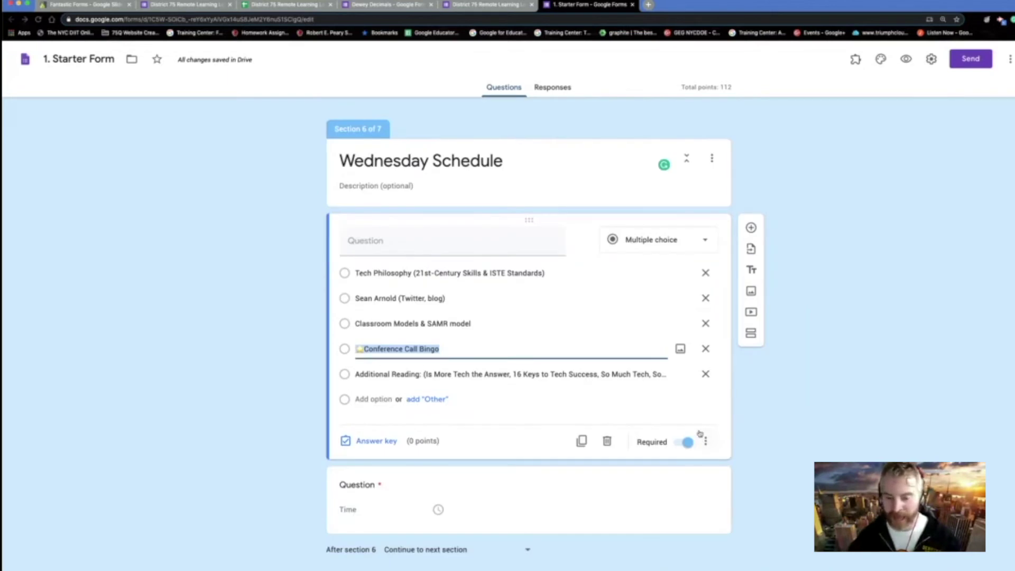
click(708, 442)
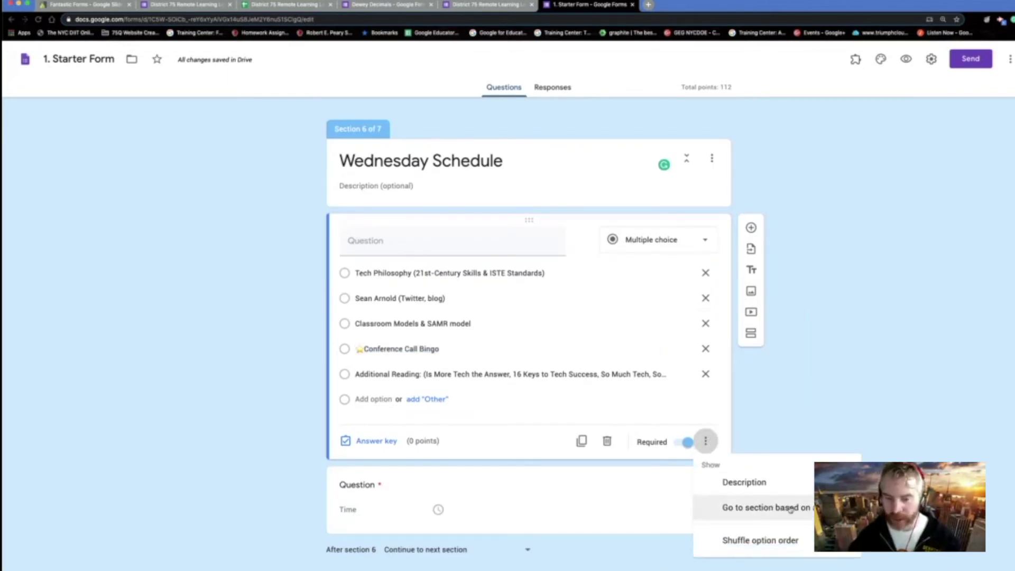
click(782, 508)
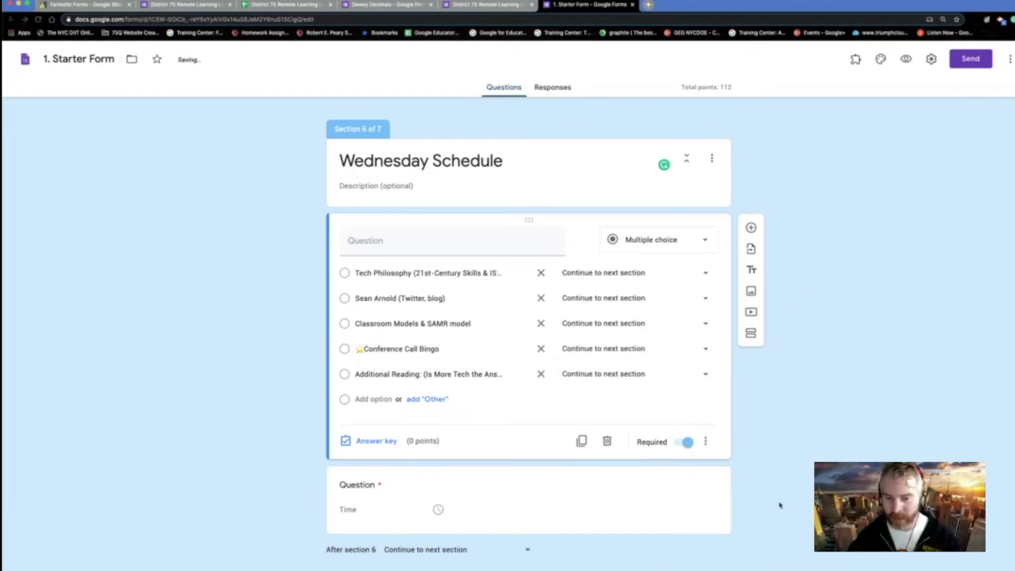
click(707, 298)
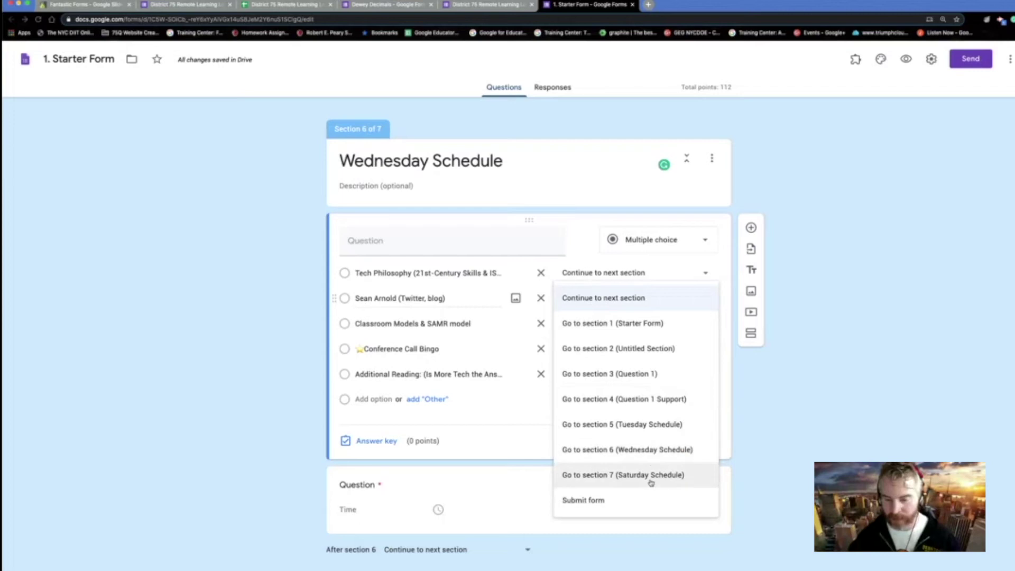
click(487, 439)
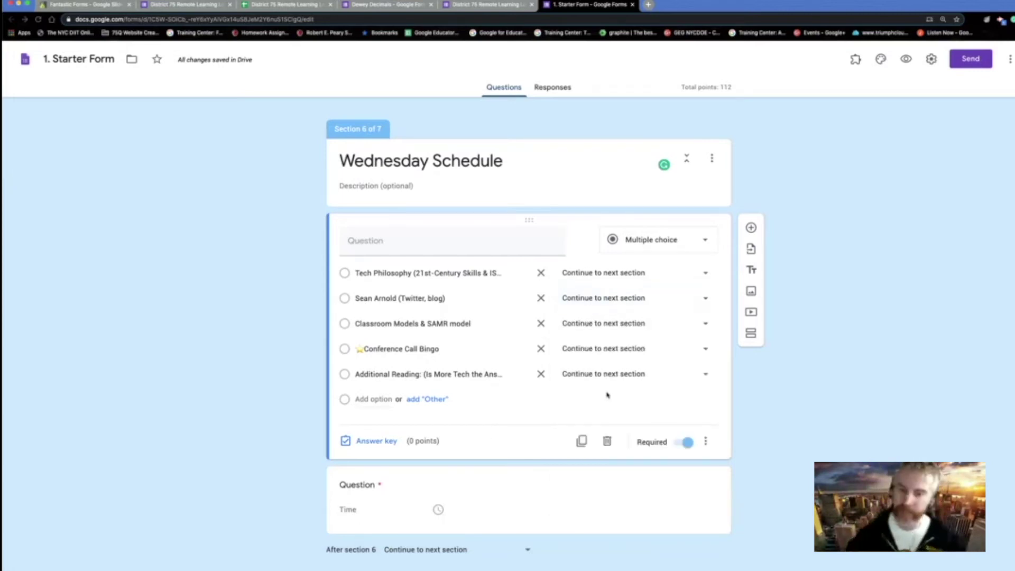
scroll(622, 396, up, 8)
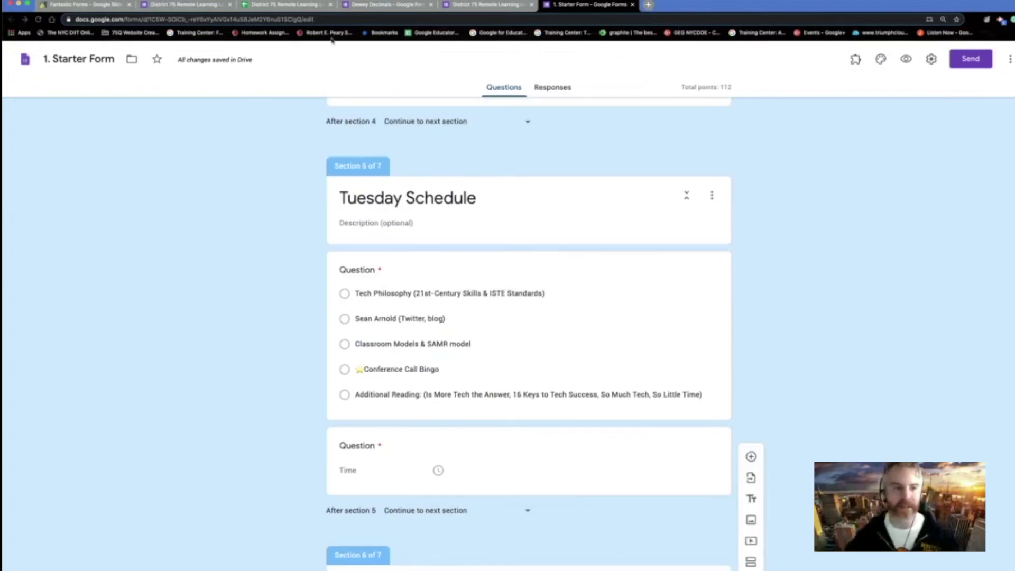
- Advance the Fantastic Forms slides past Step 4 Taking Action to the Send slide (25 of 42)
click(105, 9)
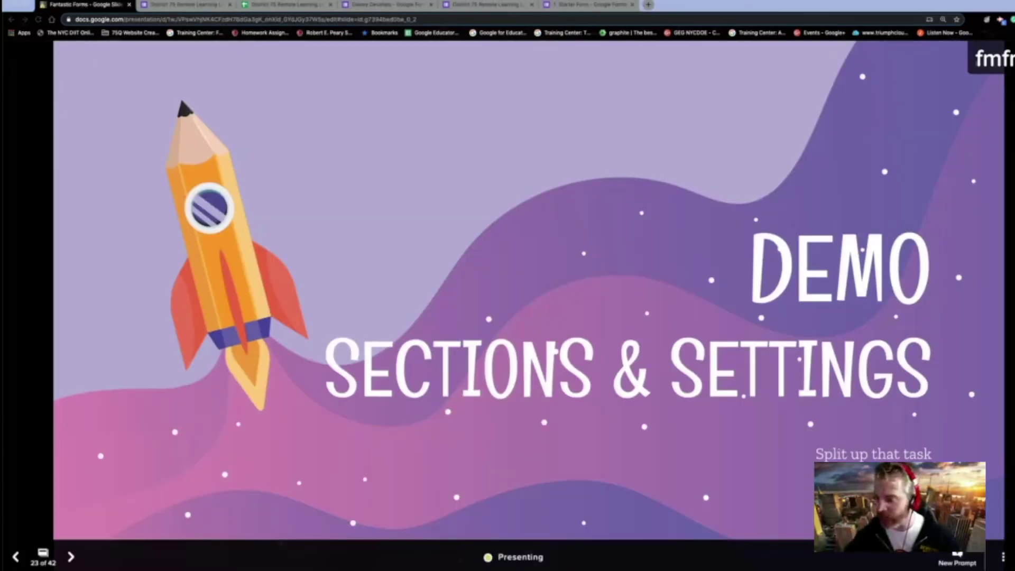
key(Right)
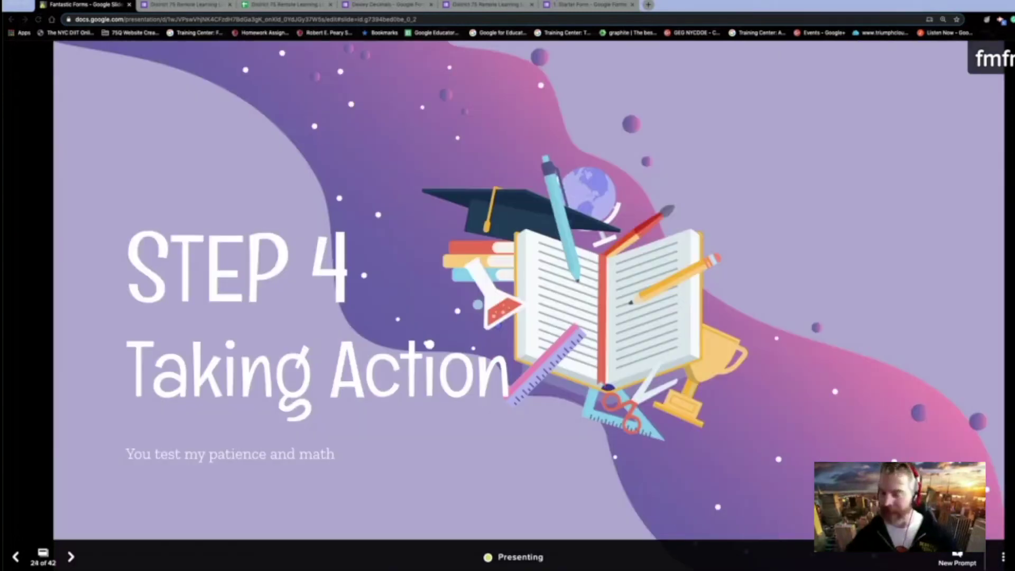
key(Right)
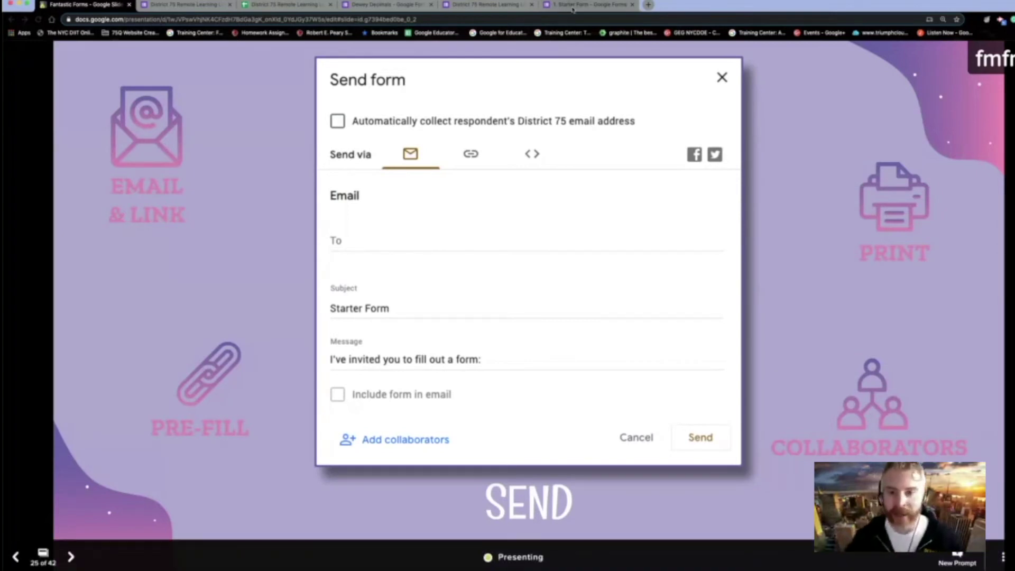
key(super+9)
- Show the Starter Form's Send form dialog, then return to the presentation
click(971, 59)
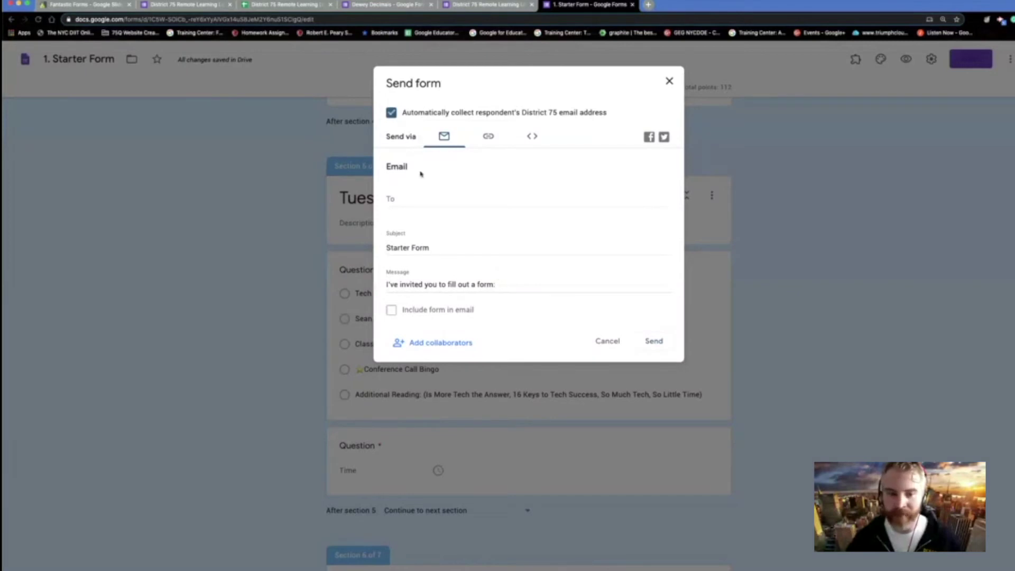
key(super+1)
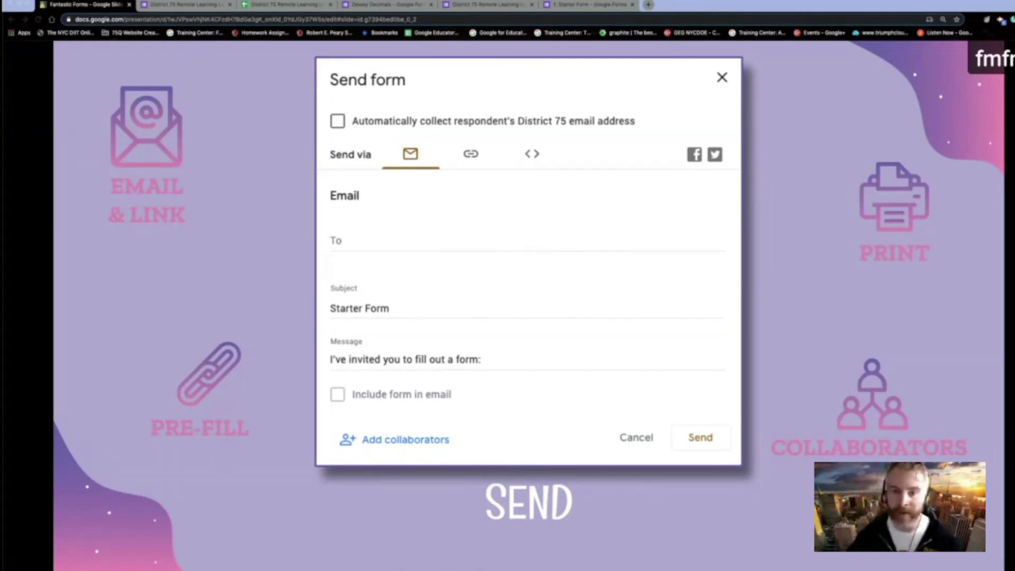
- Invite a colleague at both of their addresses as Starter Form editors, confirming the outside-organization share
key(super+9)
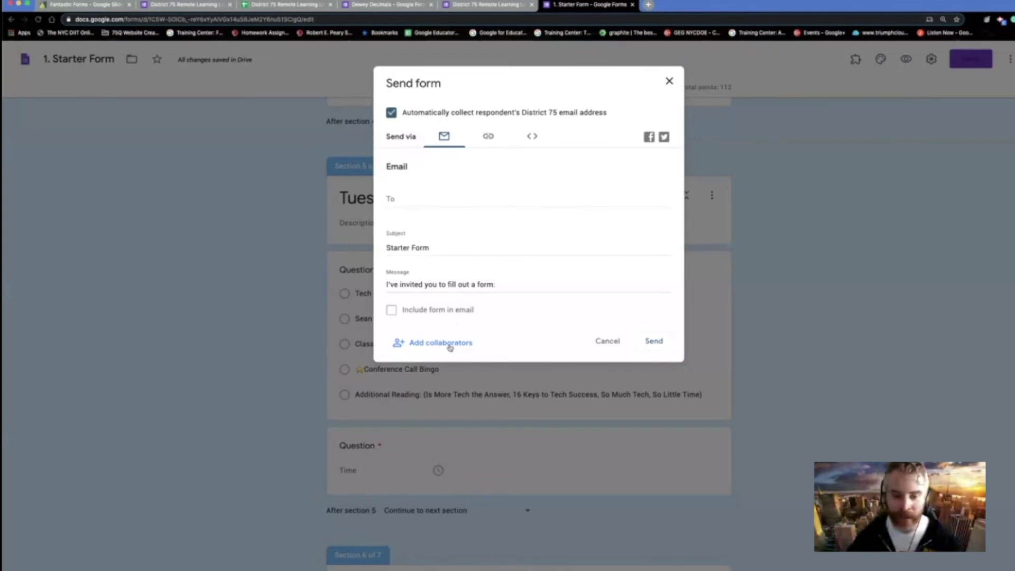
click(440, 343)
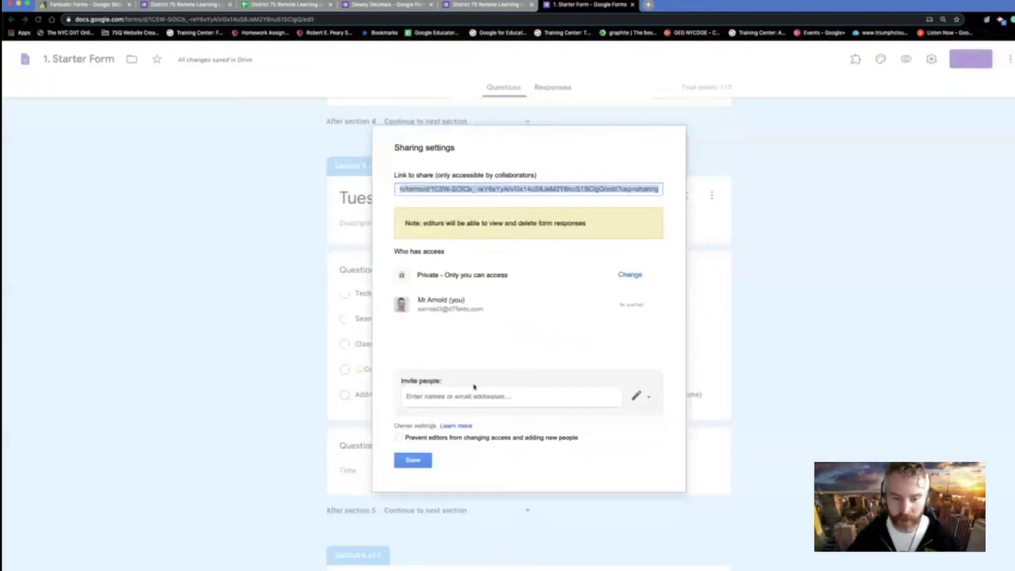
click(467, 397)
text(greg)
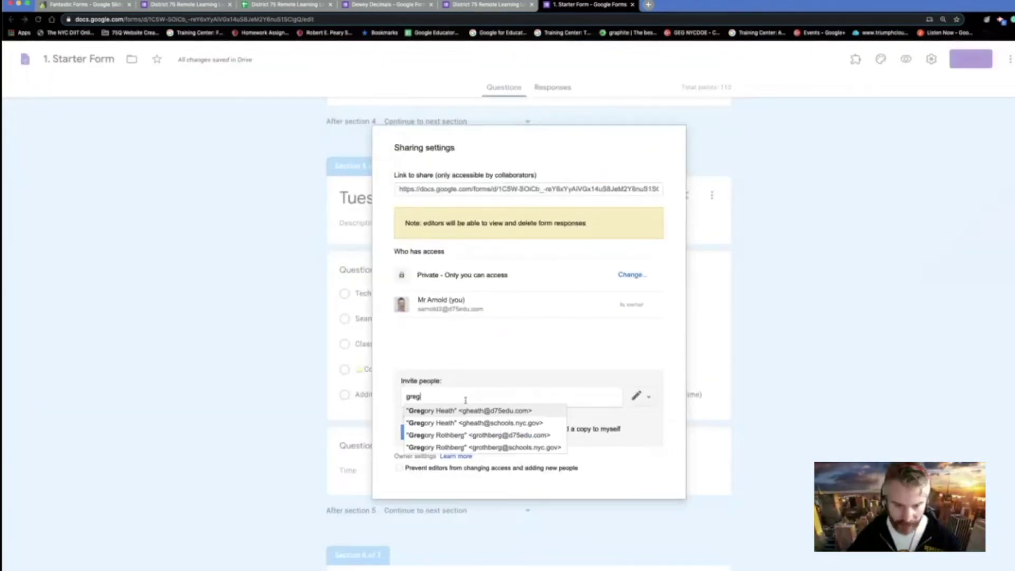
click(505, 424)
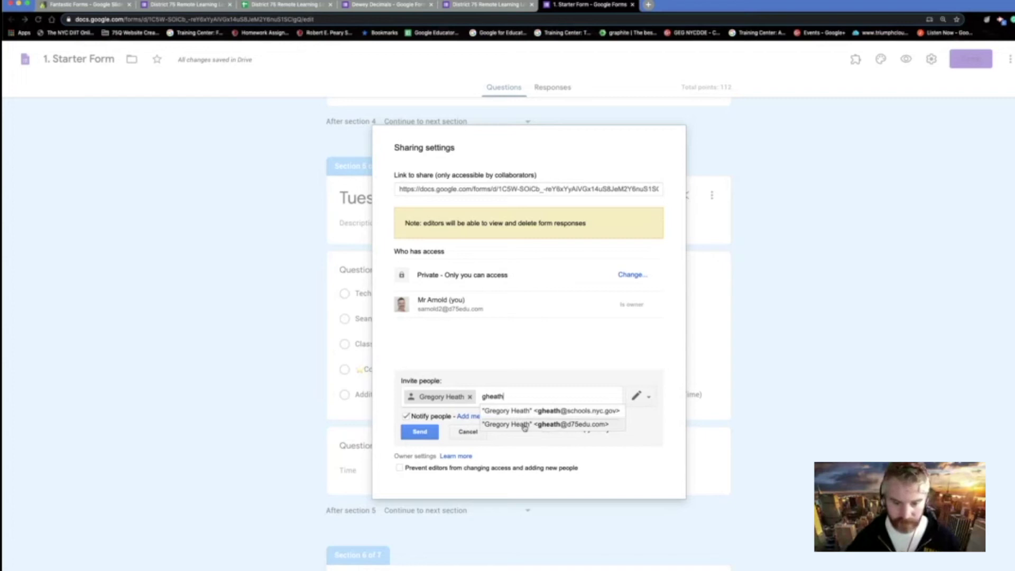
click(524, 424)
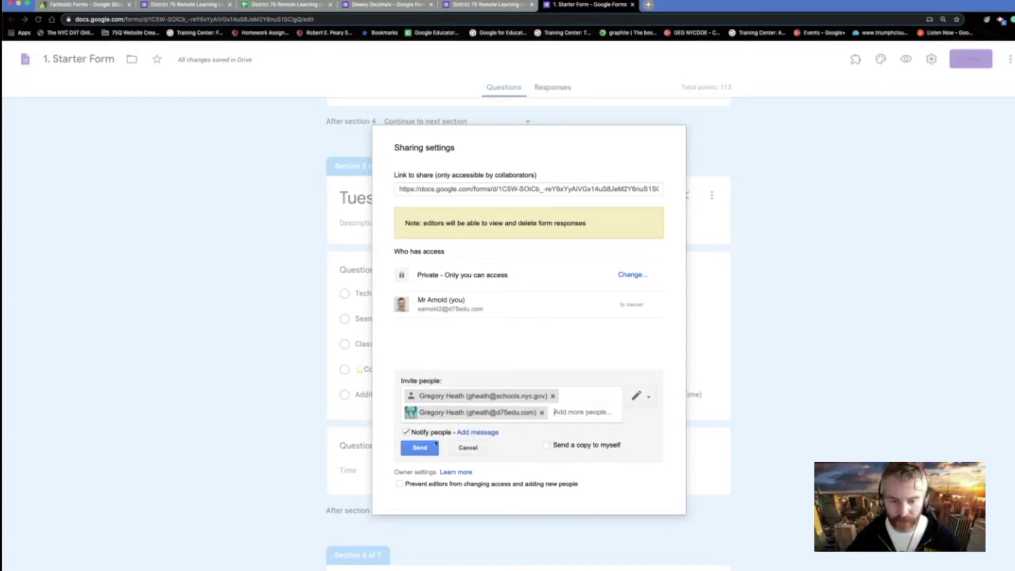
click(420, 450)
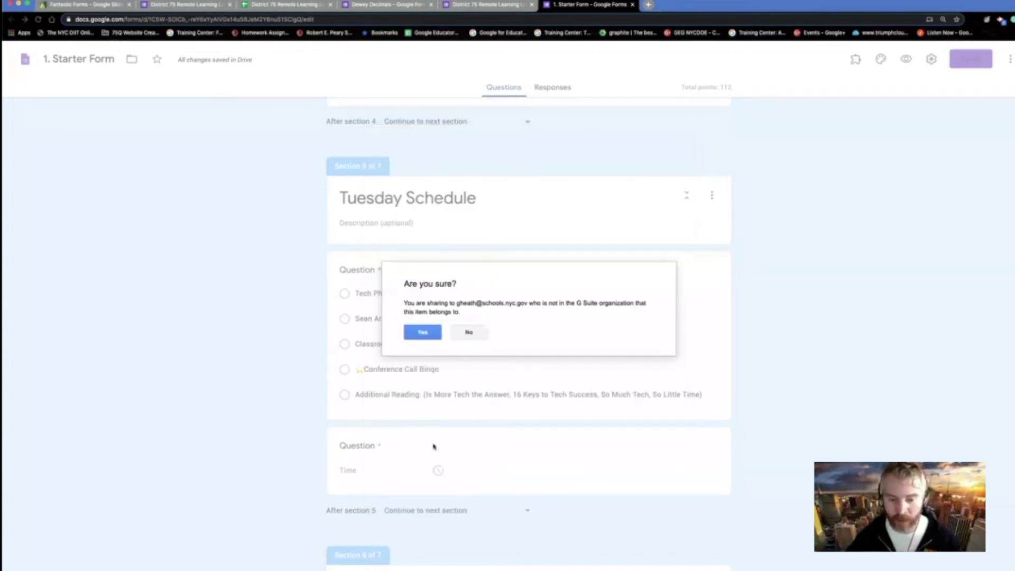
click(429, 332)
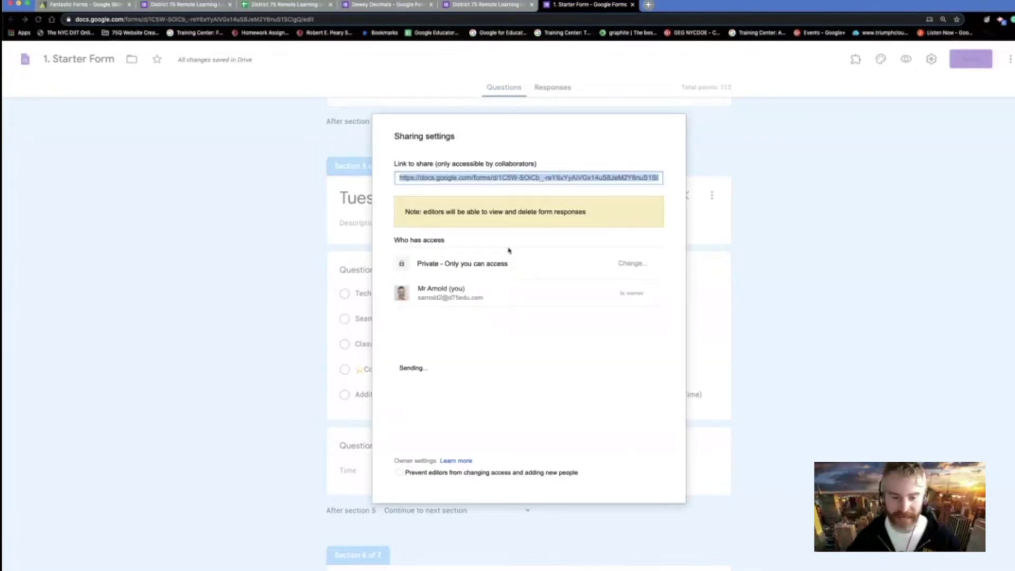
click(416, 450)
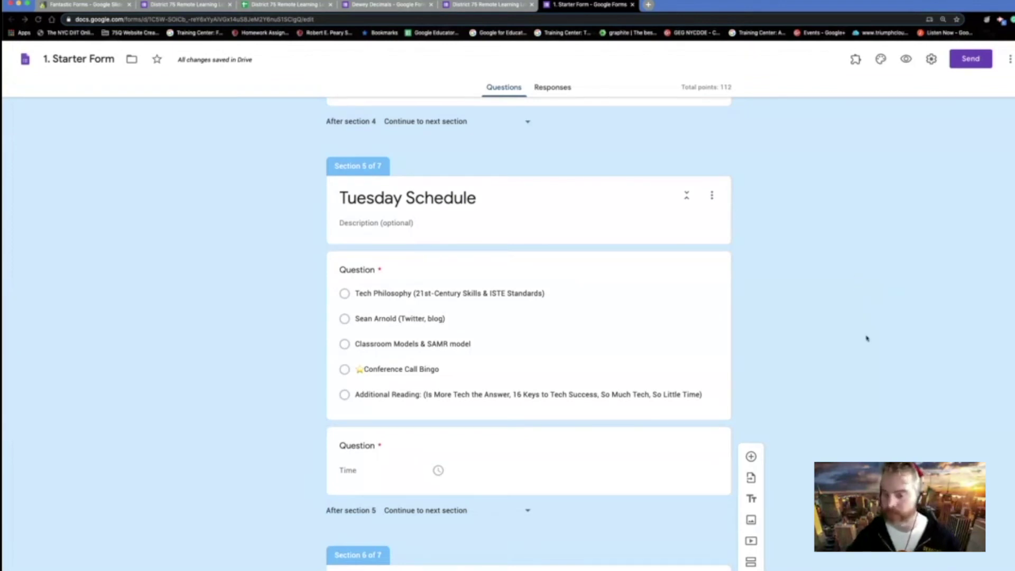
- Advance the presentation through the Responses slide to DEMO Share & Responses (slide 27)
click(85, 5)
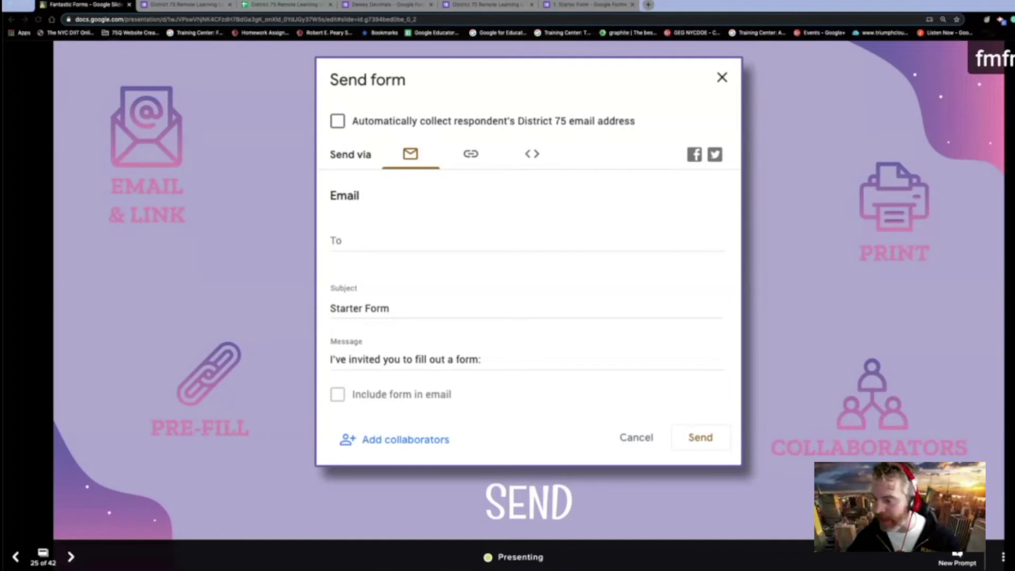
key(Right)
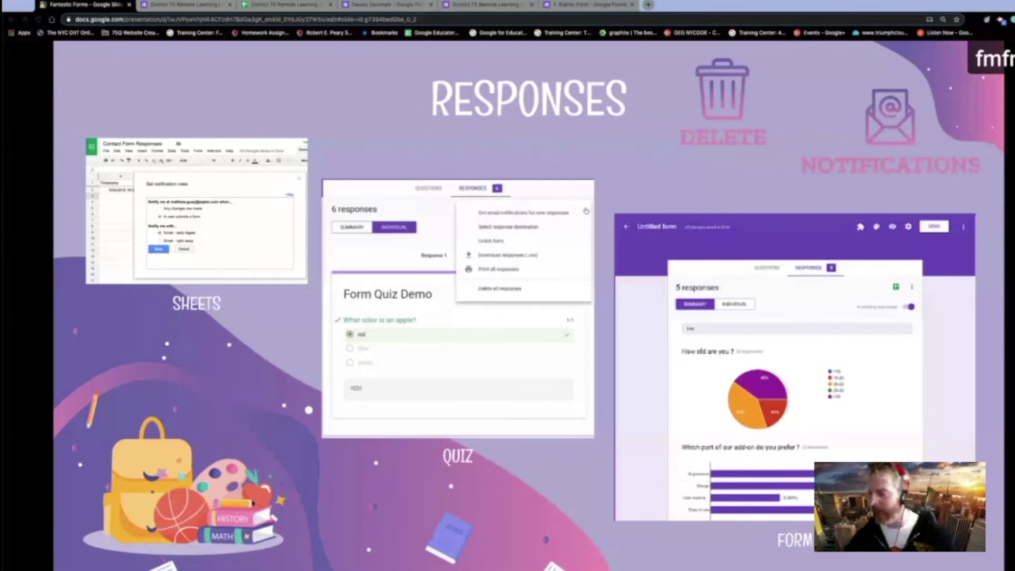
key(Right)
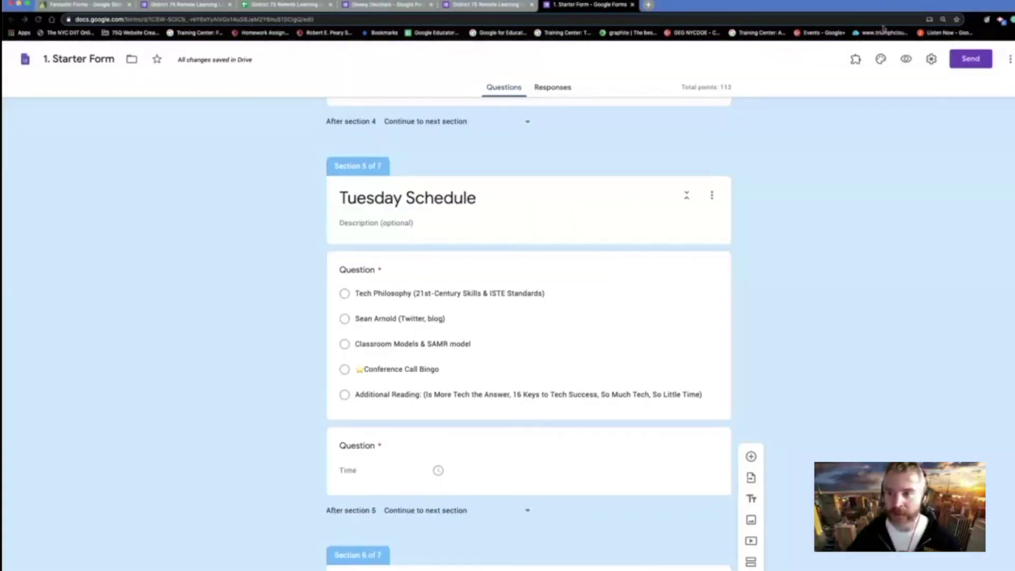
click(590, 5)
- Browse the Dewey Decimals quiz's per-question and Summary responses, then switch to the Remote Learning Log form
click(969, 59)
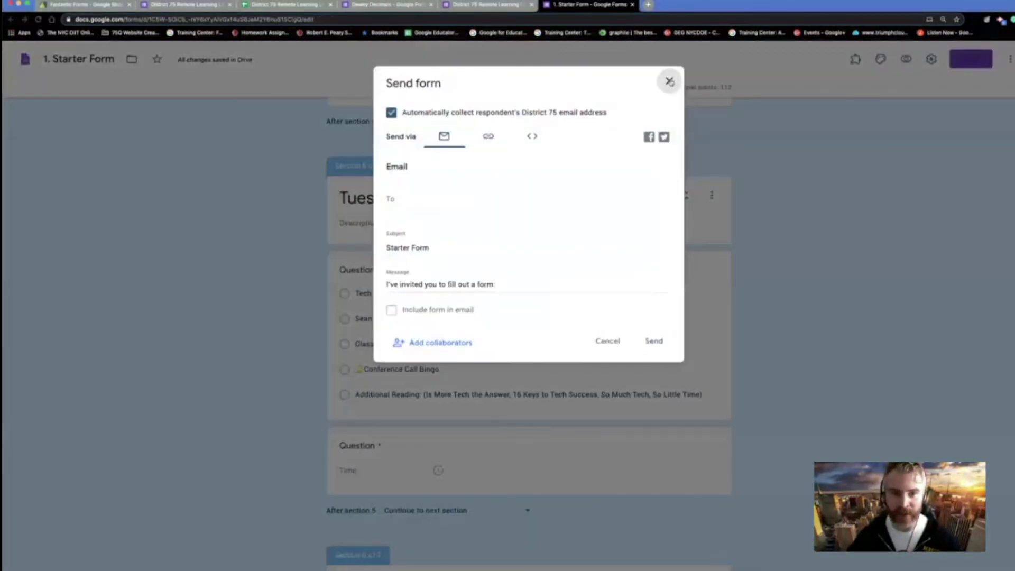
click(662, 89)
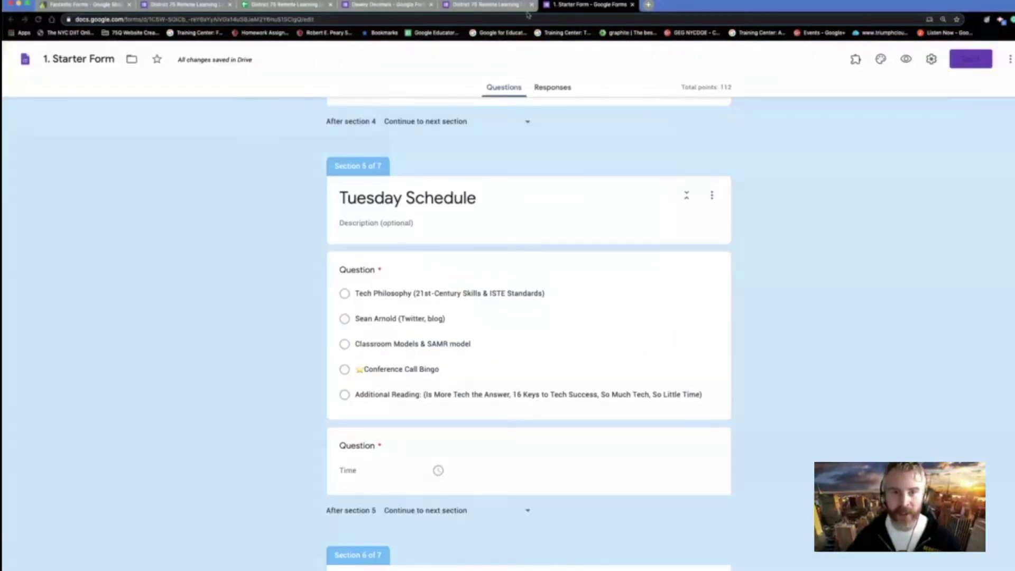
click(418, 5)
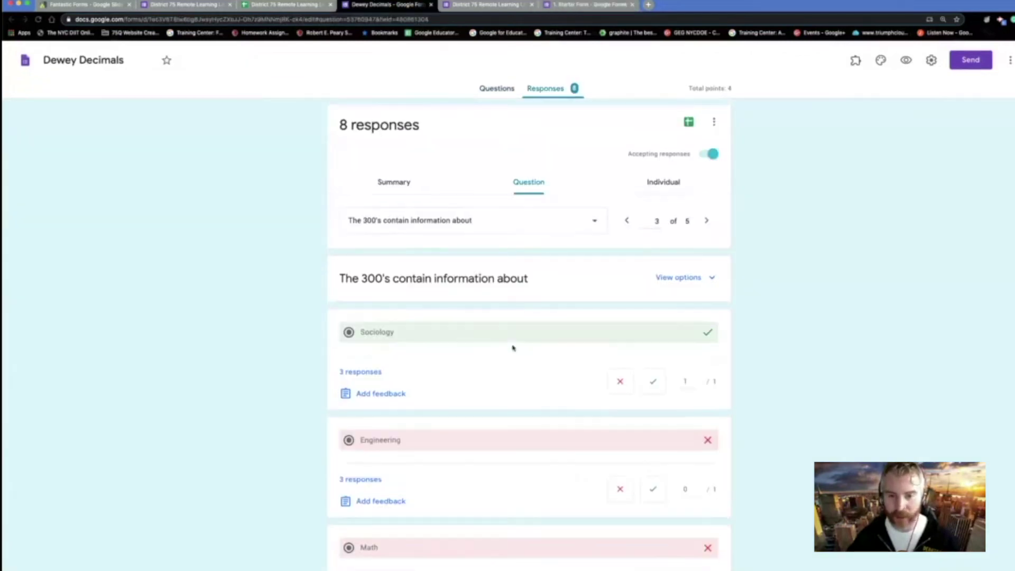
click(706, 220)
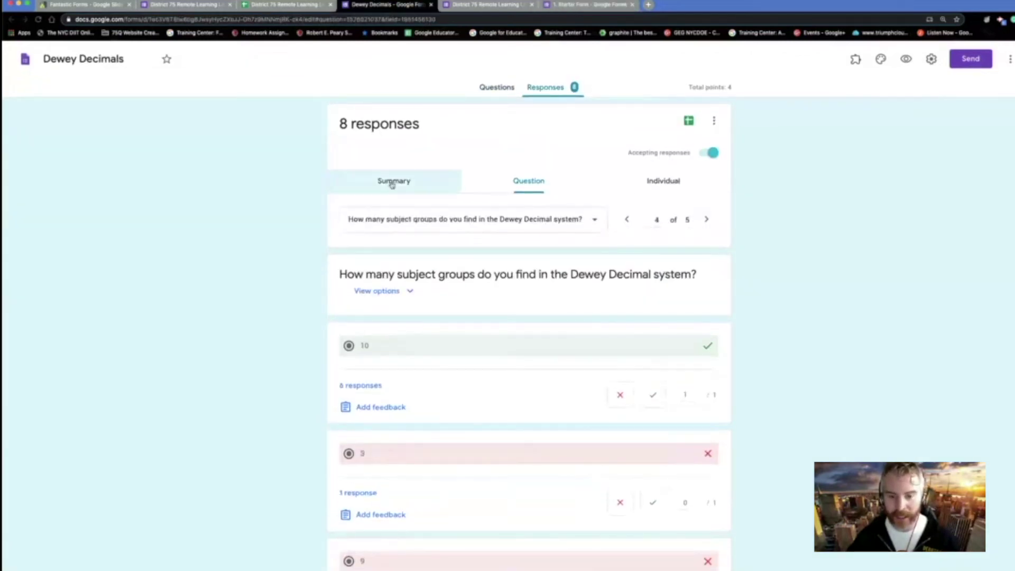
click(407, 183)
scroll(669, 454, down, 2)
scroll(671, 456, up, 2)
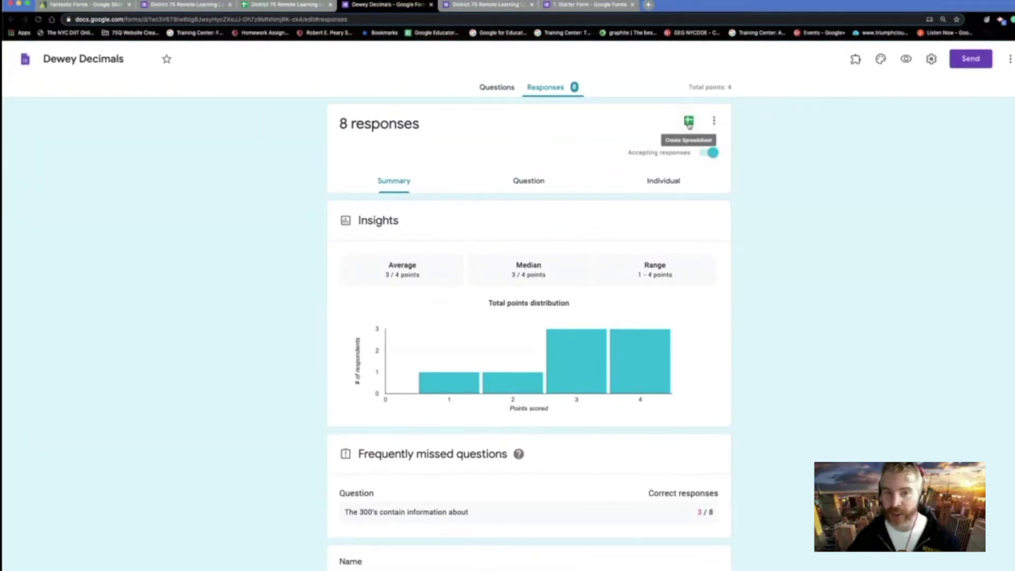
click(506, 8)
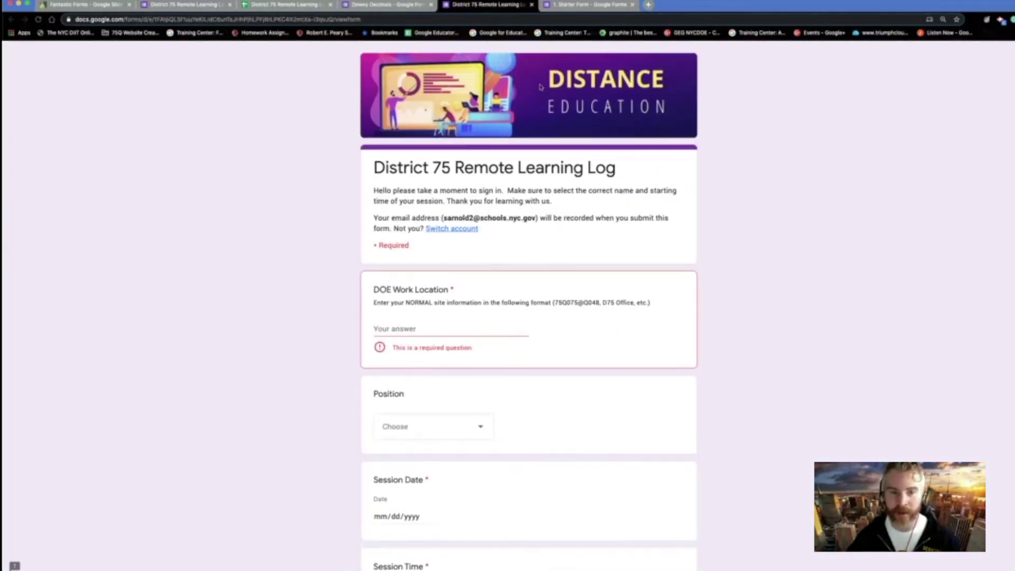
- Open the Remote Learning Log's 206 responses and scroll through the Summary charts
scroll(633, 109, down, 4)
click(213, 8)
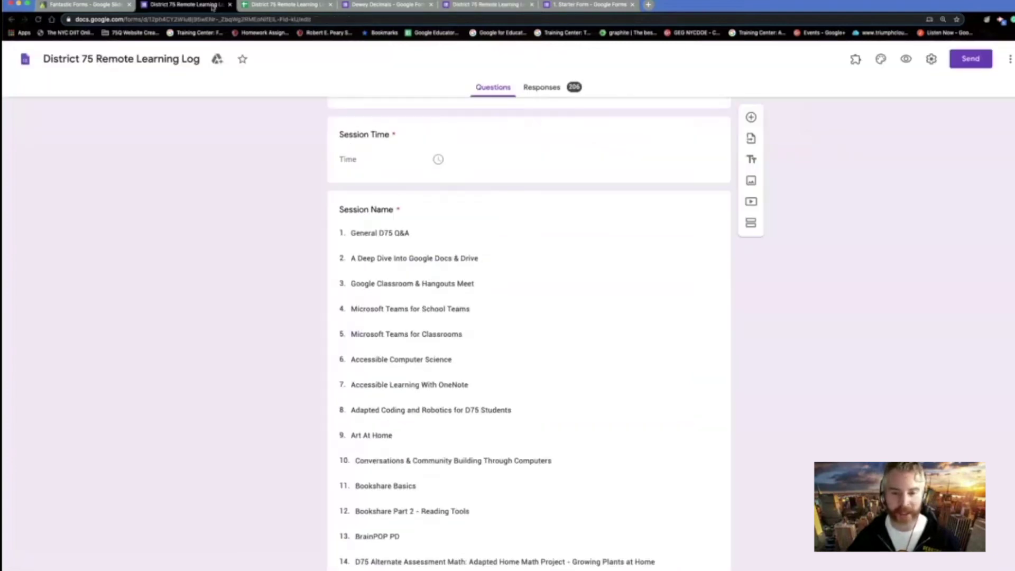
click(556, 87)
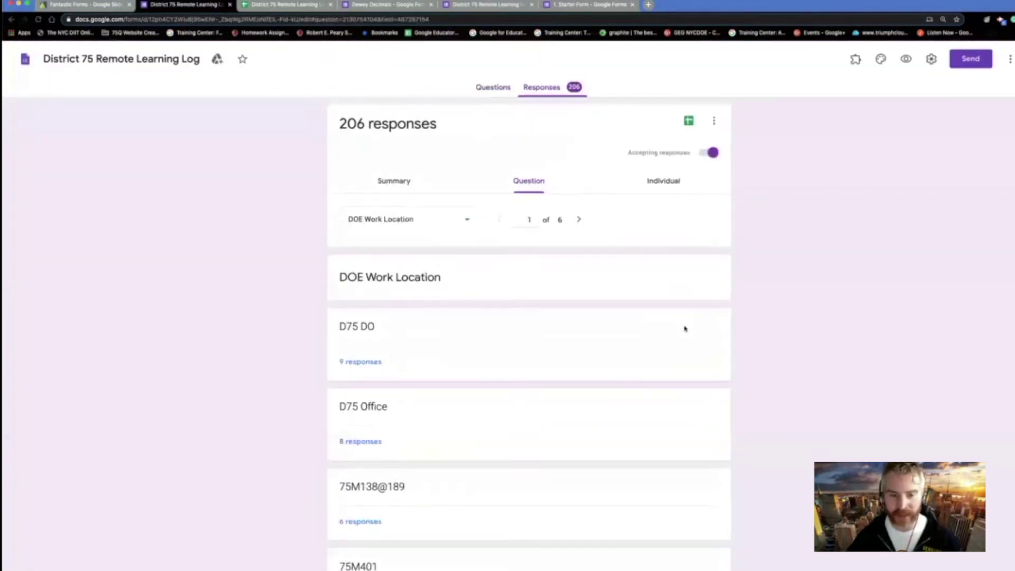
scroll(686, 327, down, 2)
scroll(686, 328, up, 2)
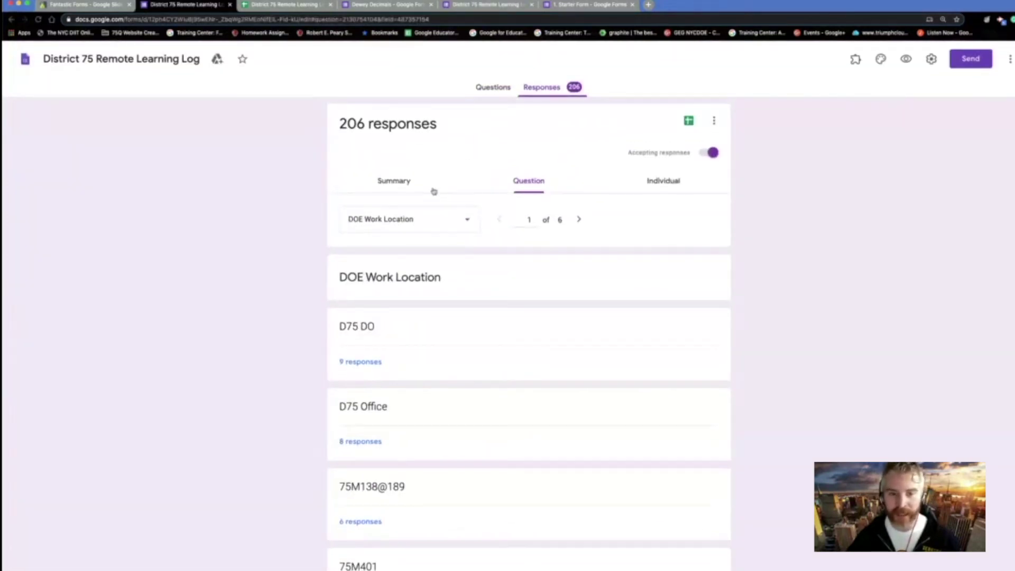
click(405, 186)
scroll(529, 370, down, 5)
scroll(529, 371, down, 2)
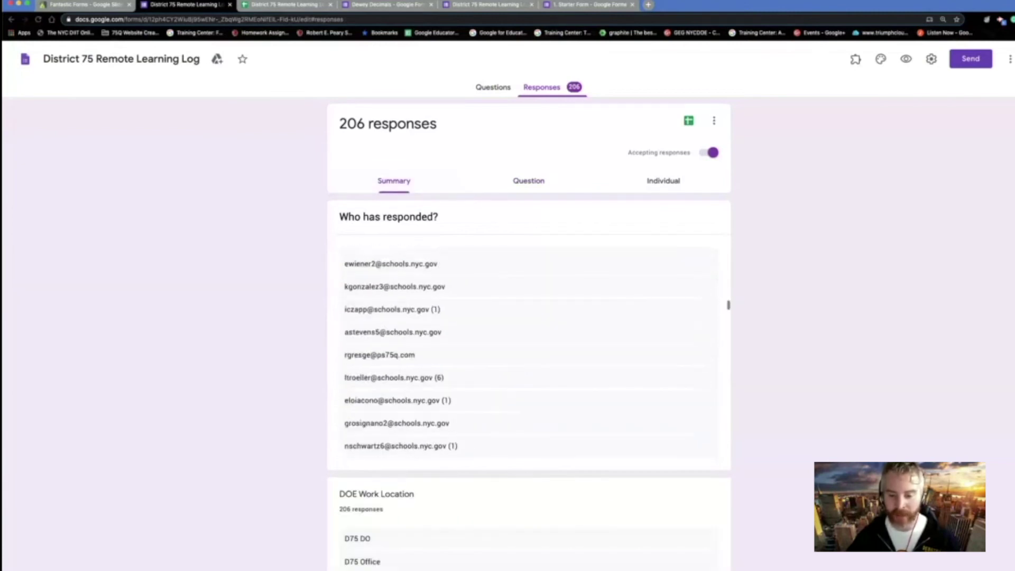
scroll(879, 422, down, 10)
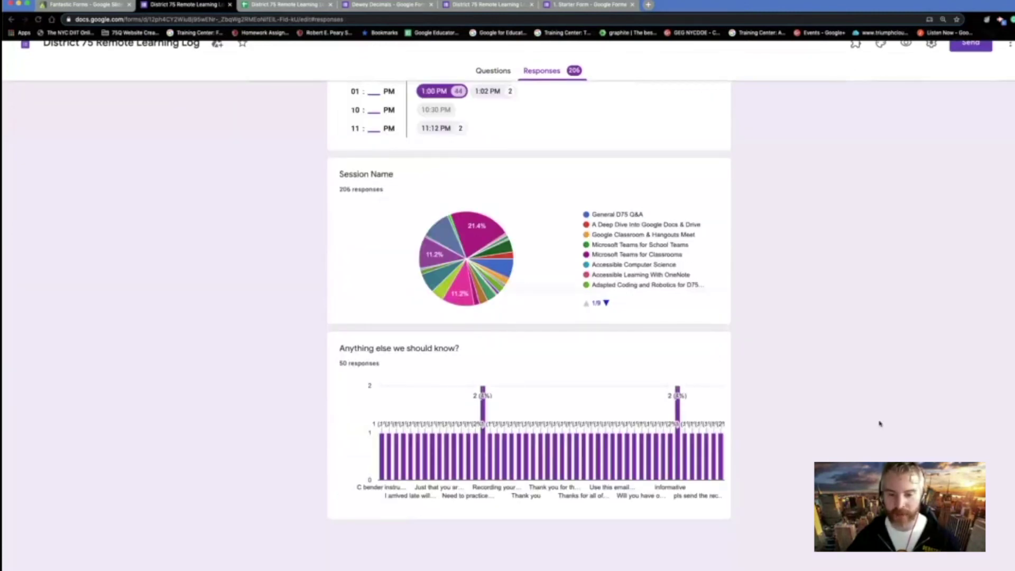
scroll(880, 423, up, 1)
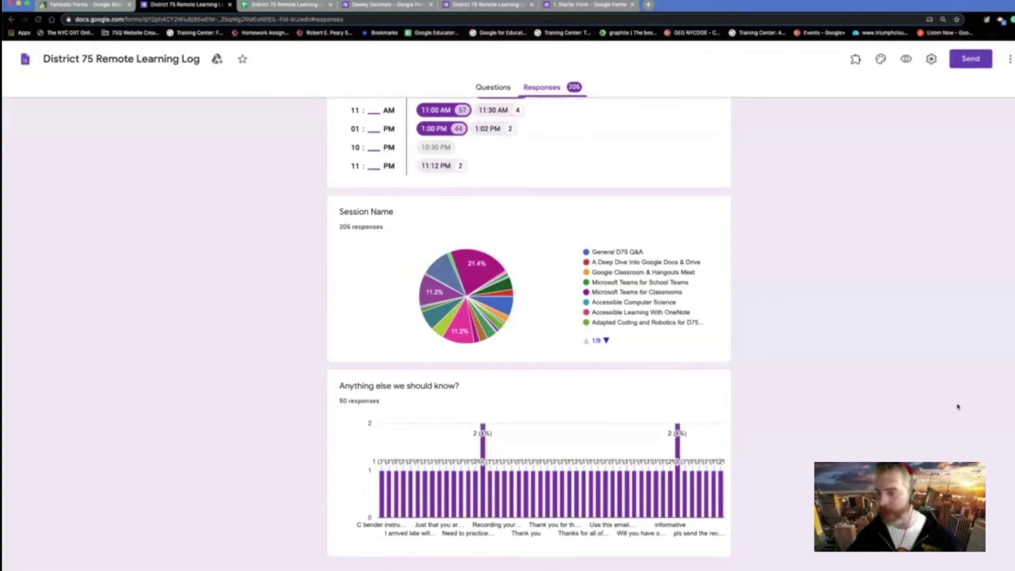
click(97, 6)
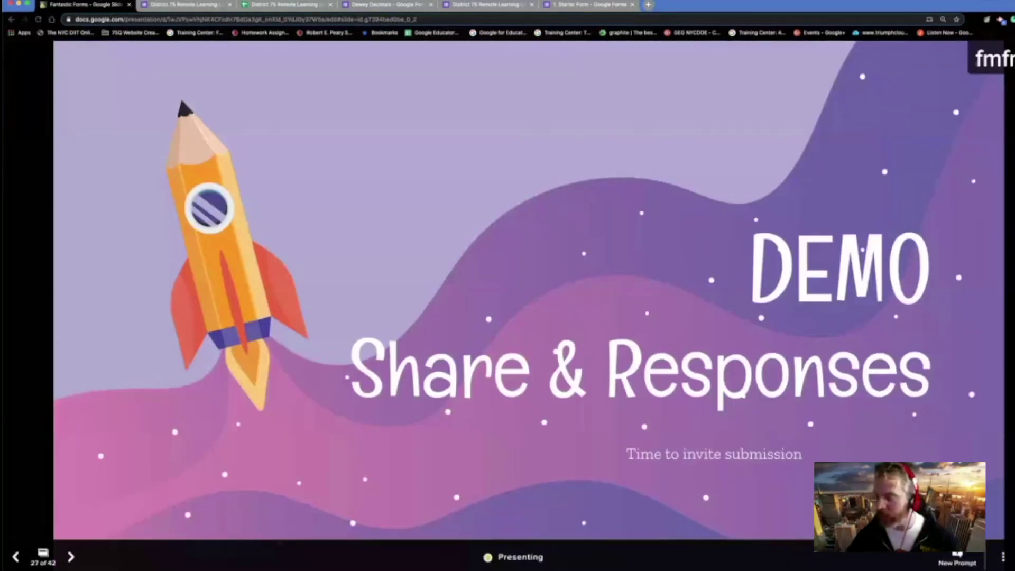
- Advance past STEP 5 Time for Sorcery to the Basics slide and open the Reading Log example form
key(Right)
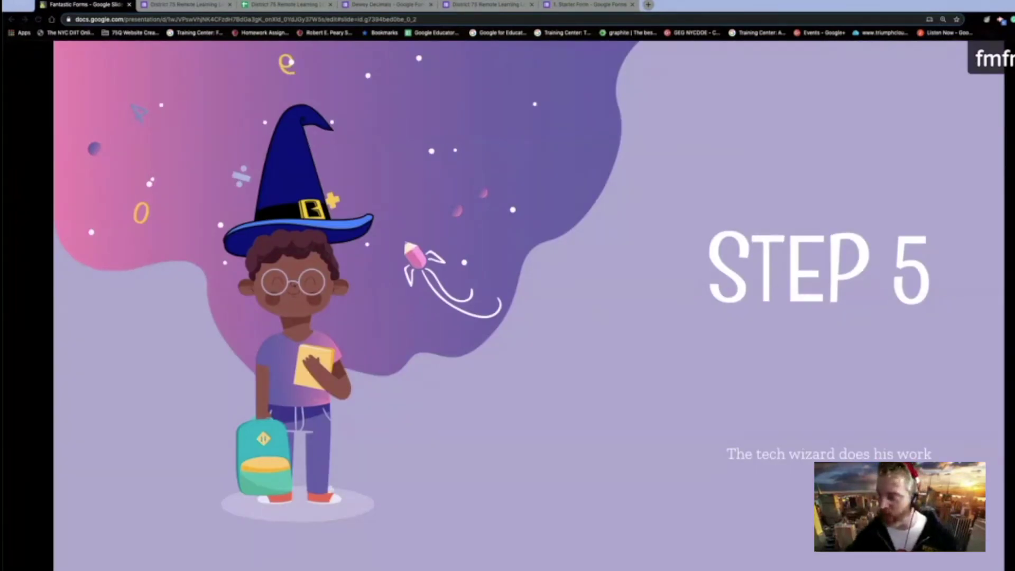
key(Right)
key(Left)
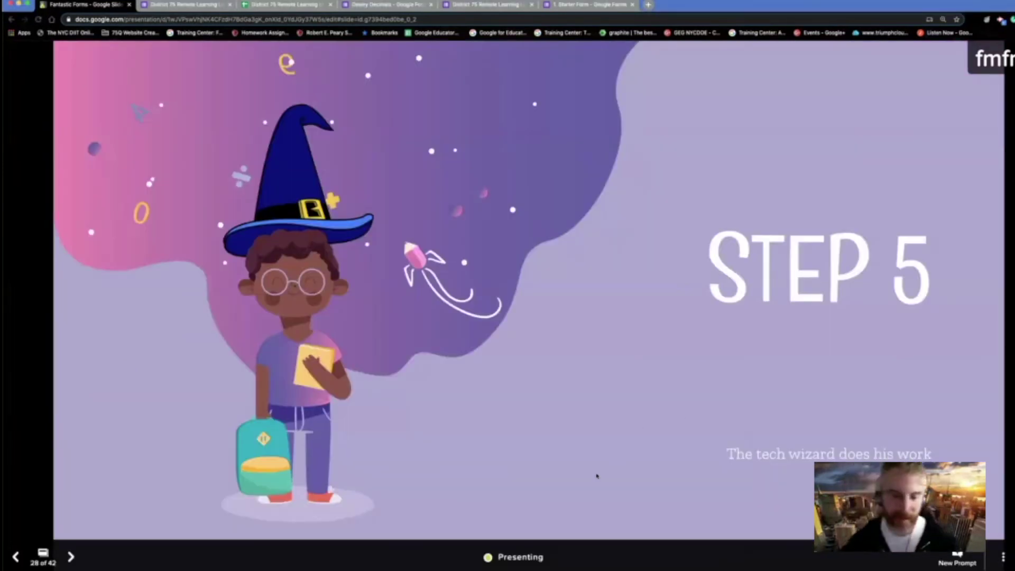
key(Right)
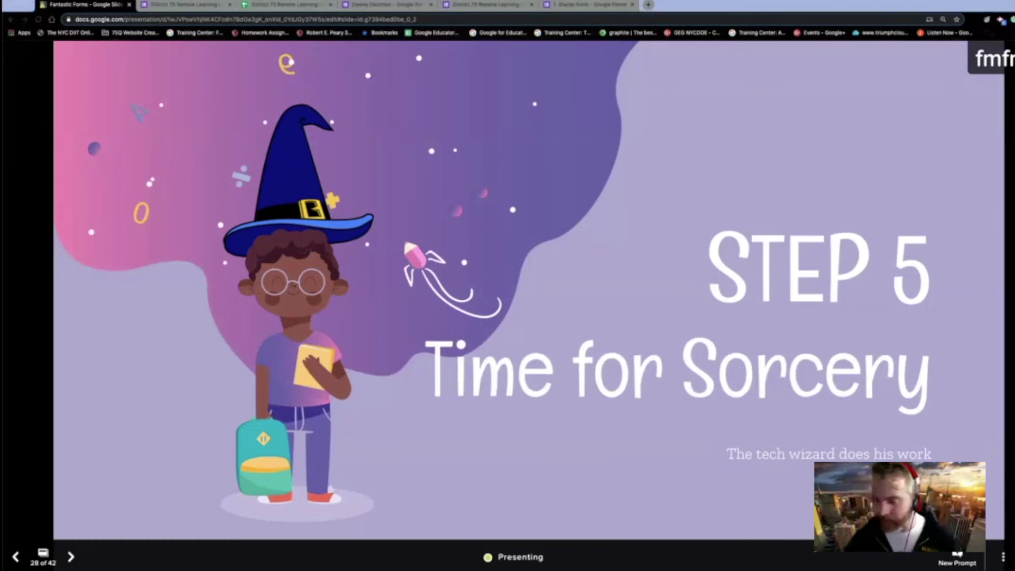
key(Right)
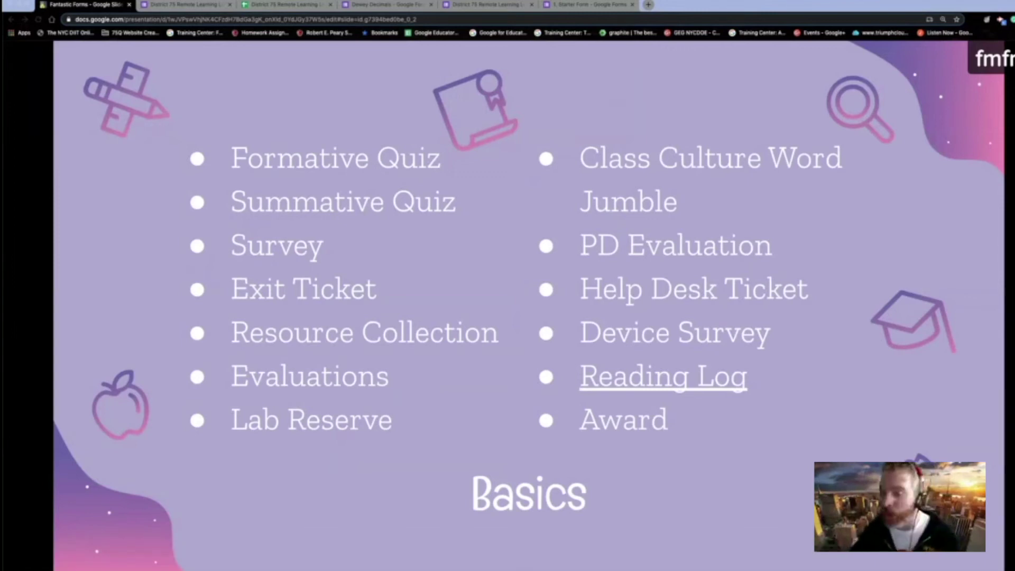
click(688, 385)
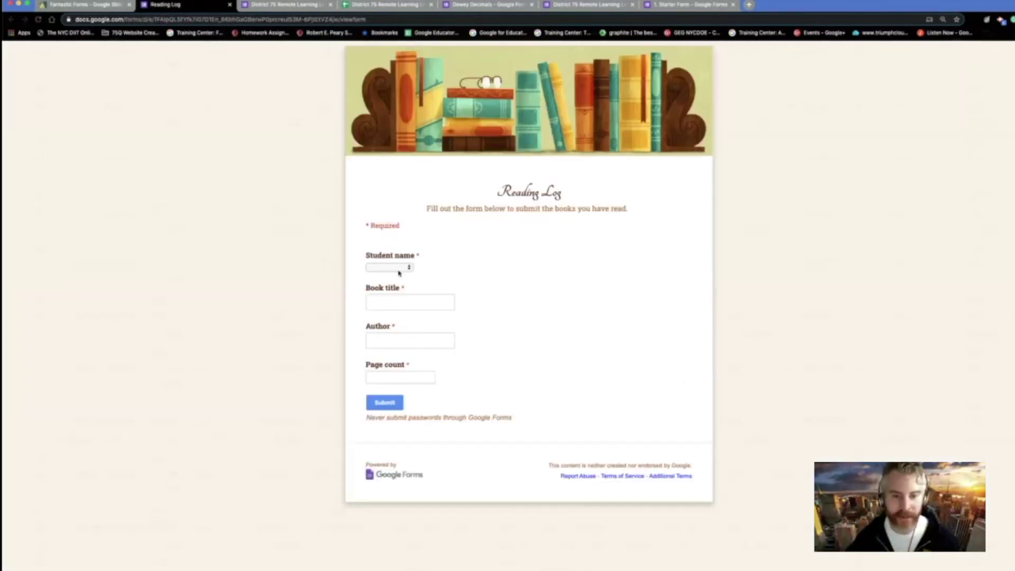
click(400, 268)
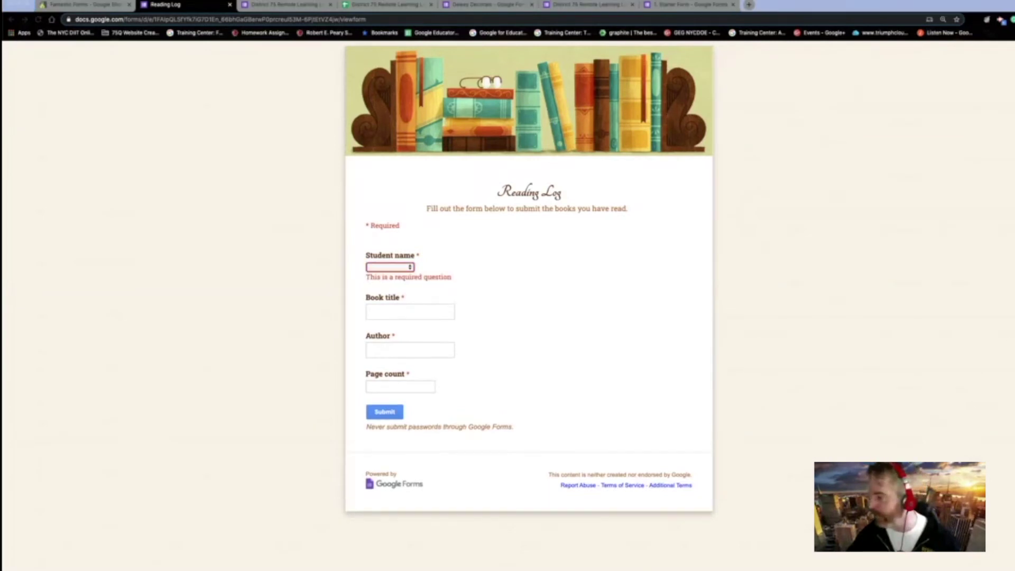
click(216, 94)
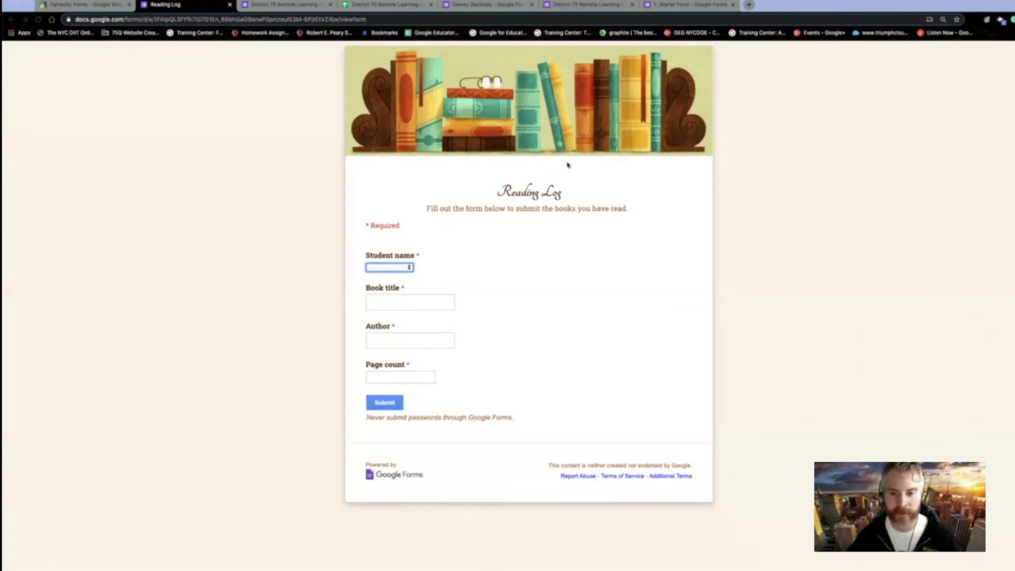
click(596, 184)
key(super+w)
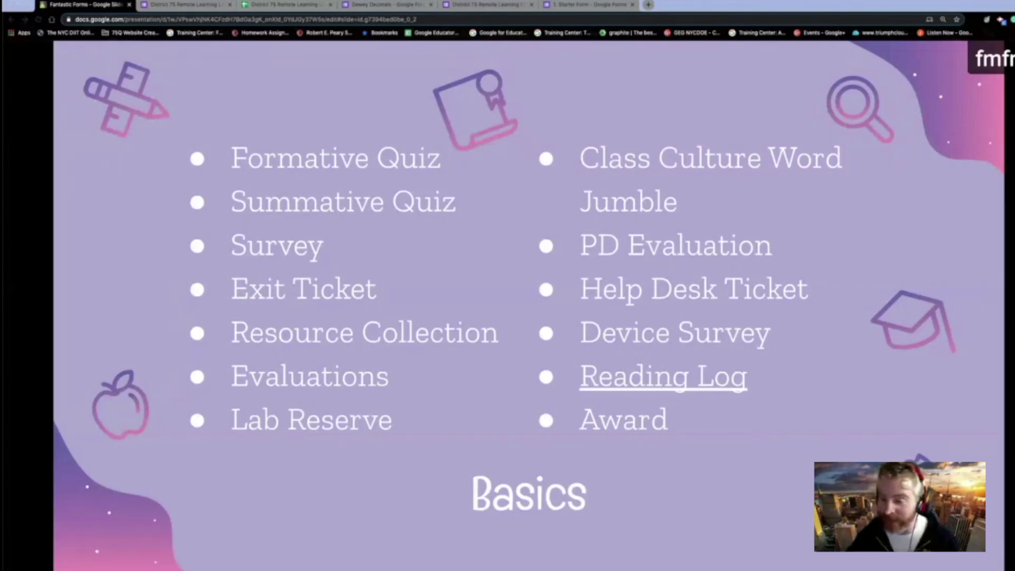
- Advance two slides to DEMO Passwords, then bring up the Password form's responses summary
key(Right)
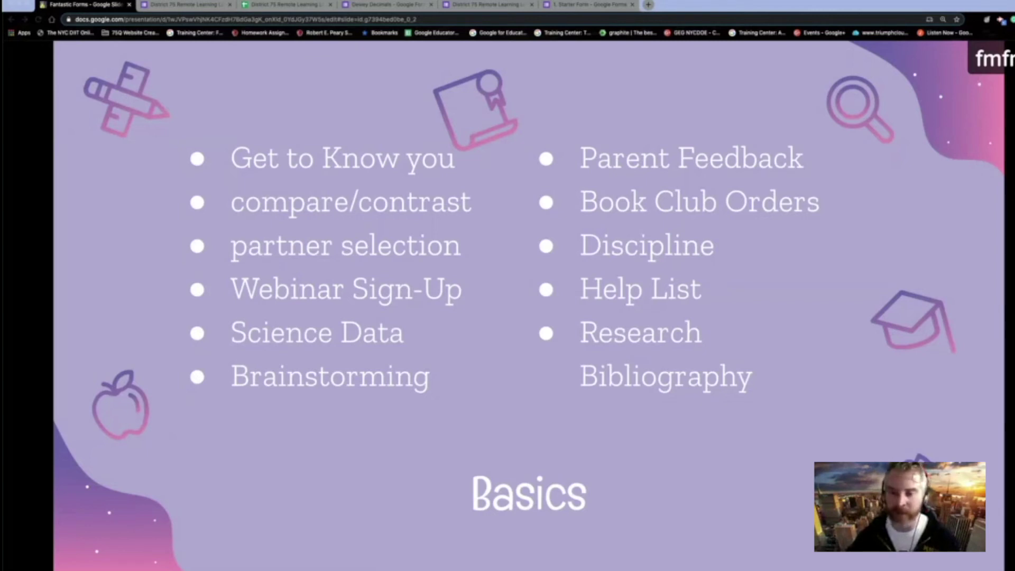
key(Right)
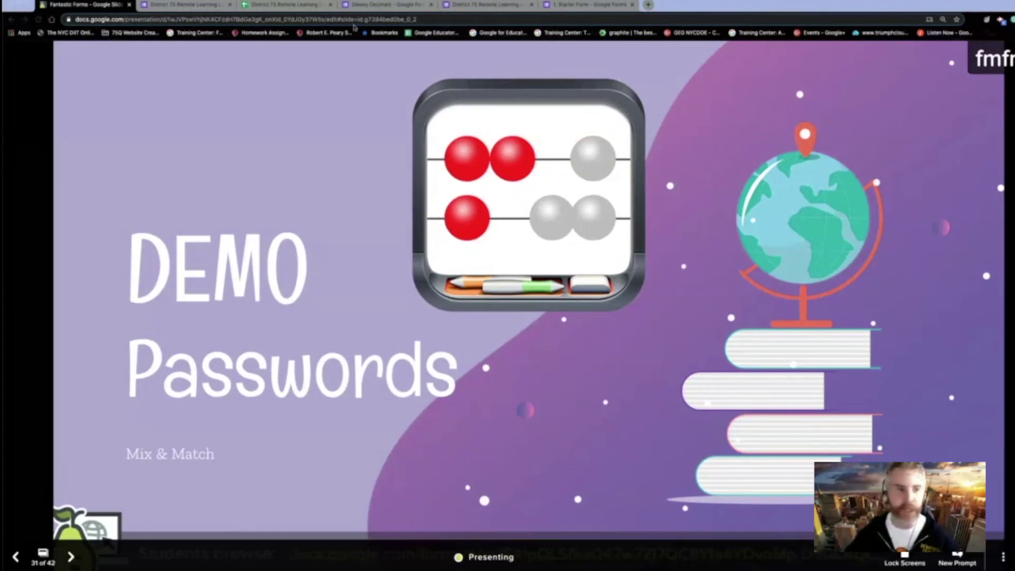
click(186, 4)
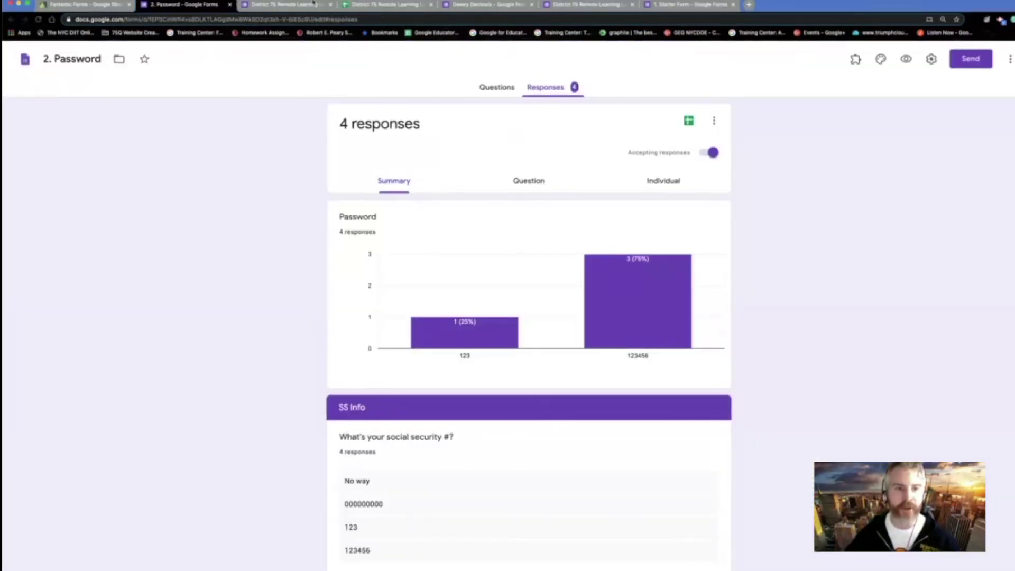
- Close the five leftover tabs, including District 75 Remote Learning, Dewey Decimals and Starter Form
click(331, 5)
click(330, 4)
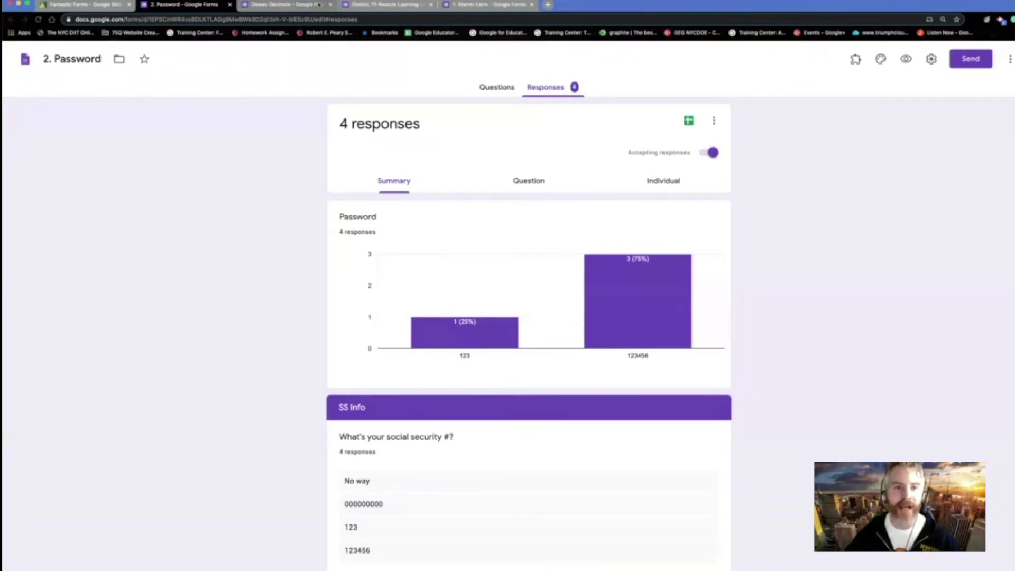
click(331, 4)
click(332, 4)
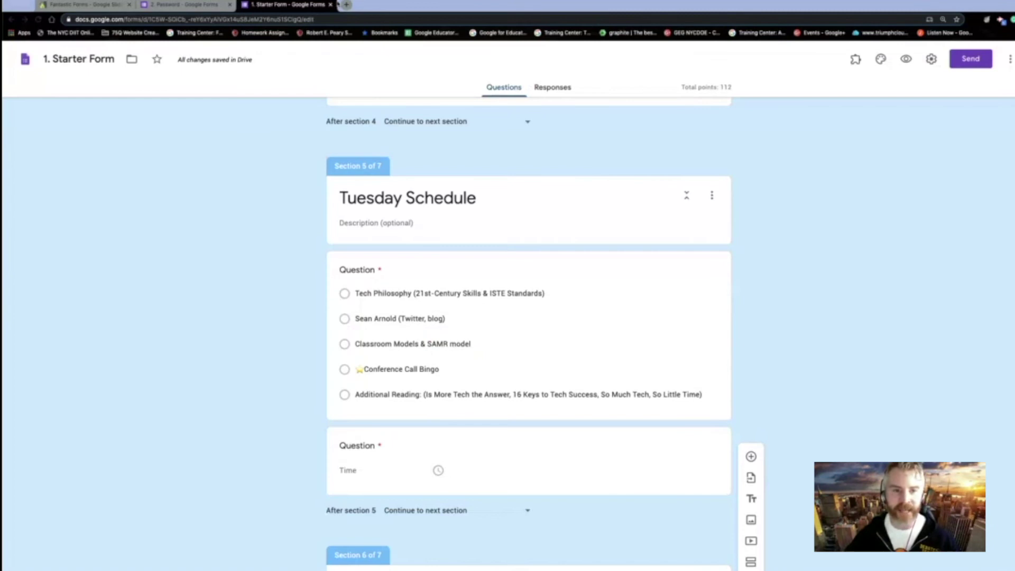
click(330, 5)
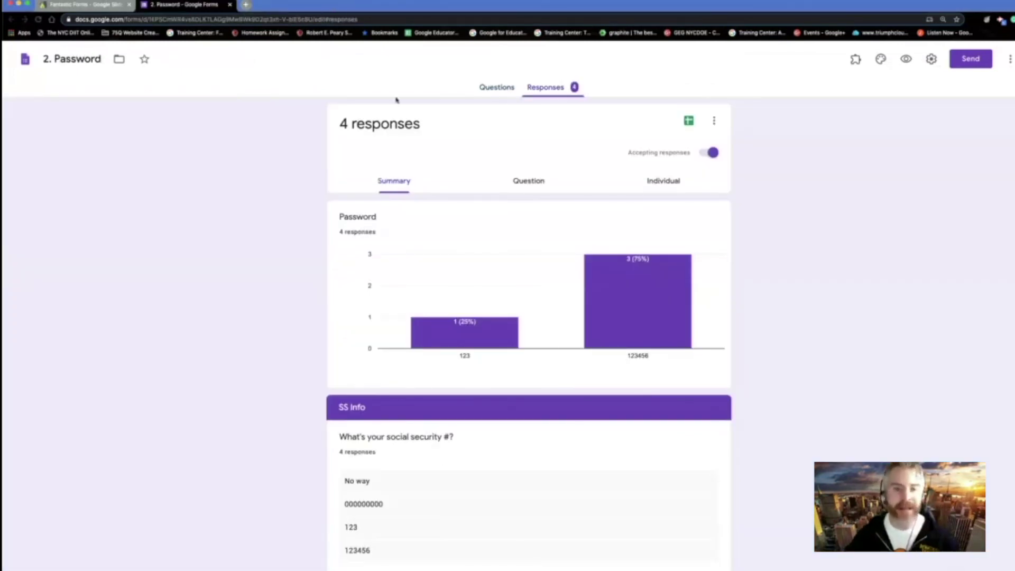
click(488, 86)
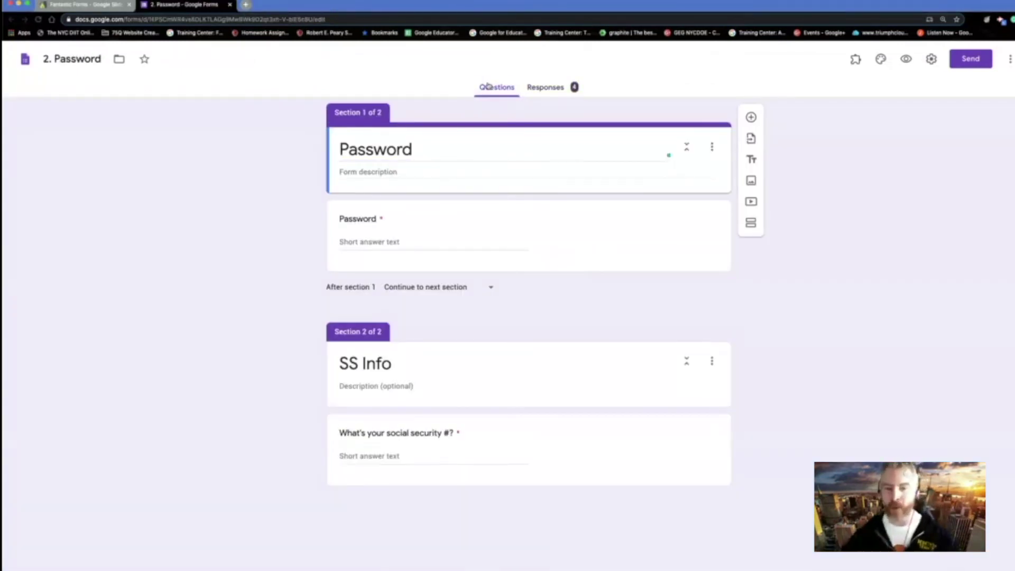
click(479, 252)
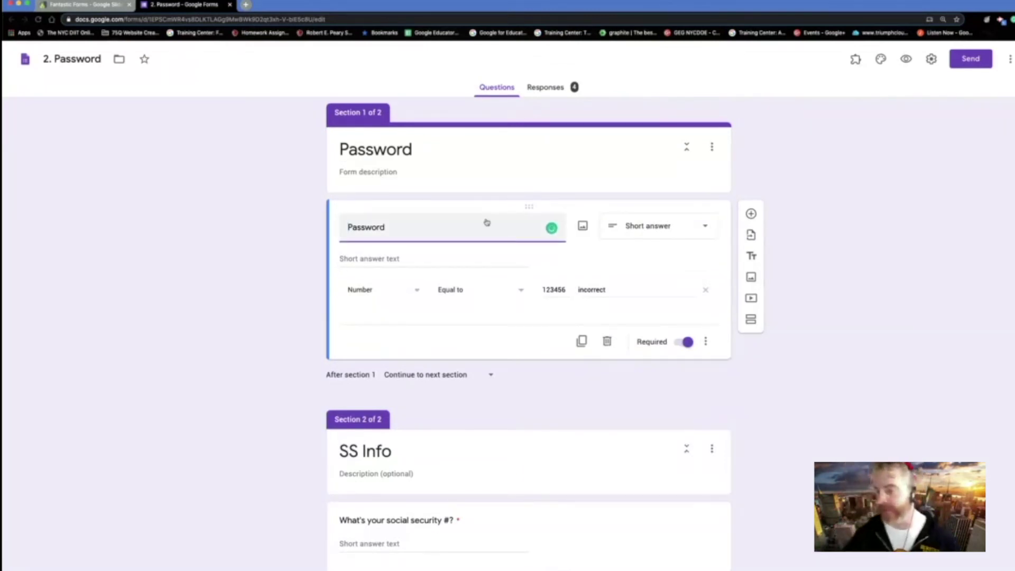
click(706, 343)
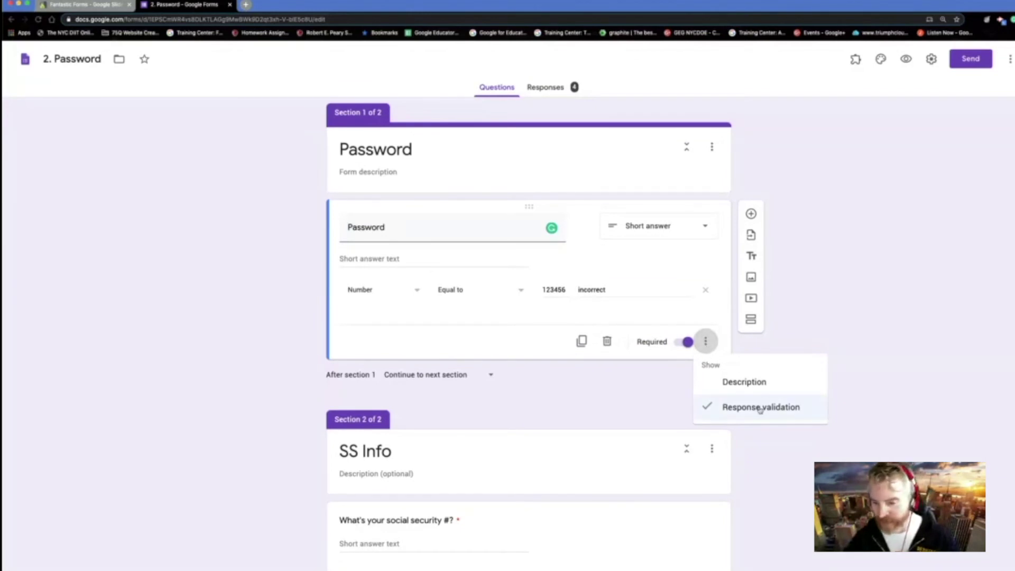
click(654, 226)
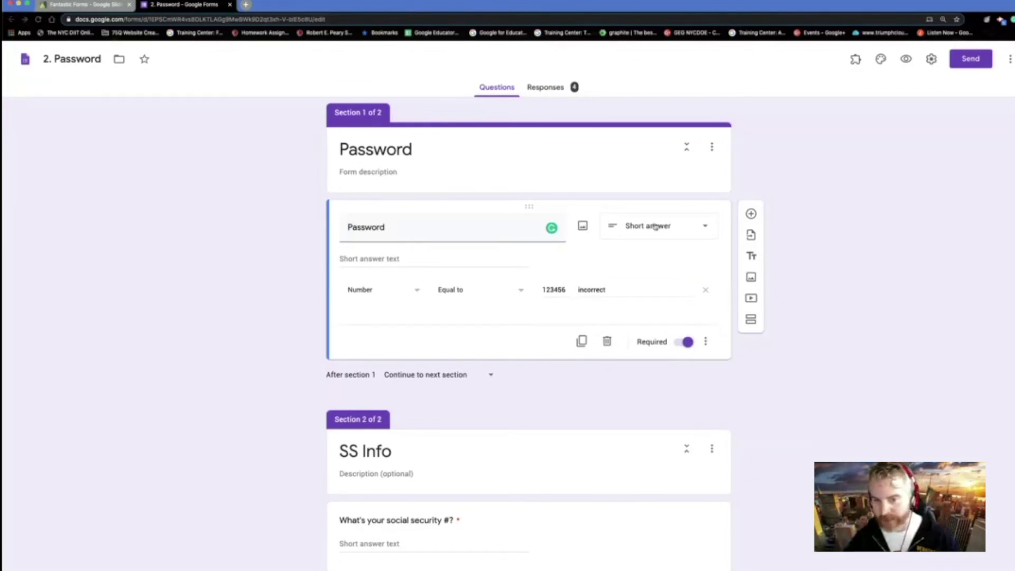
click(683, 230)
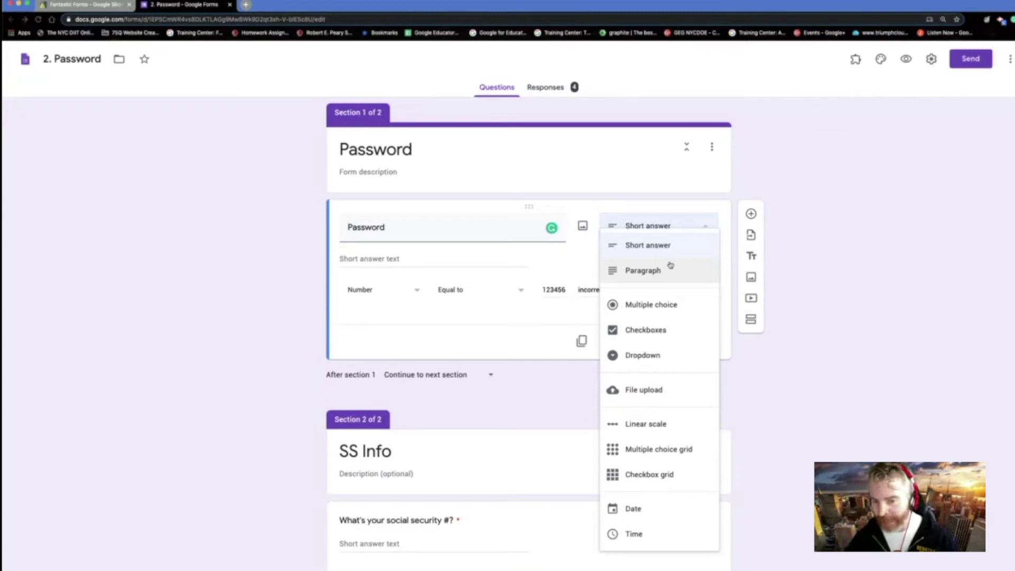
click(512, 338)
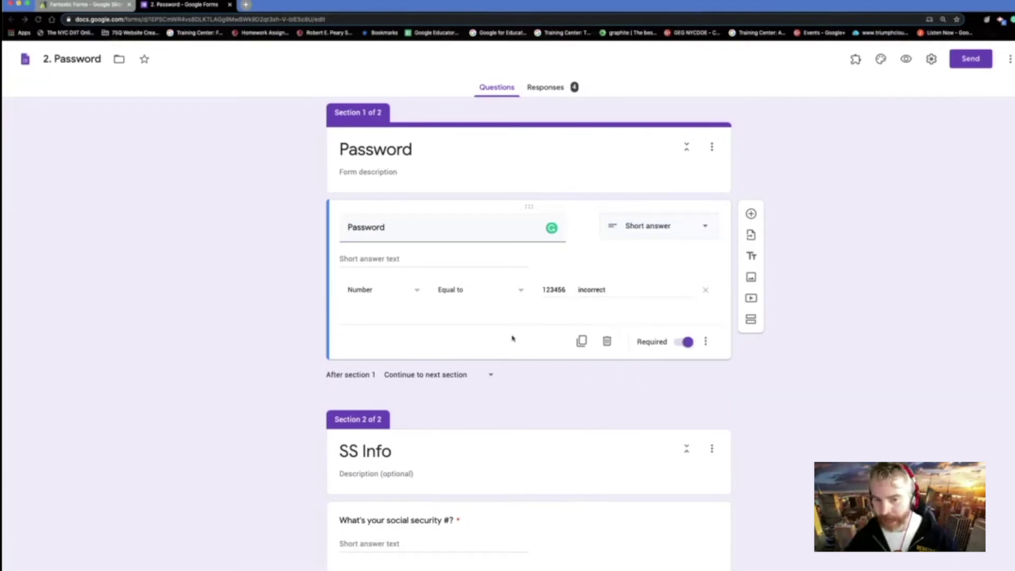
click(706, 341)
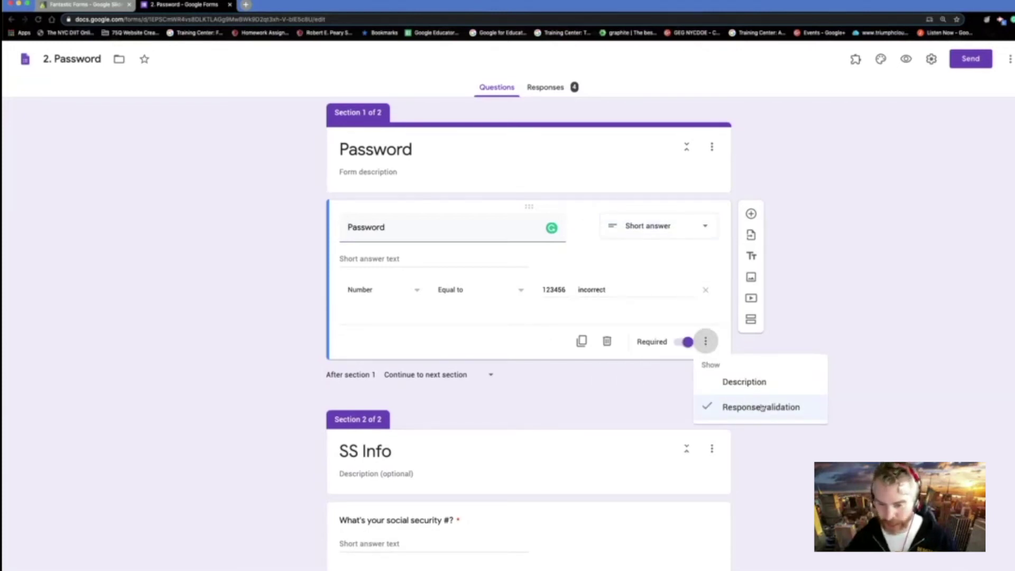
click(443, 332)
scroll(611, 418, down, 1)
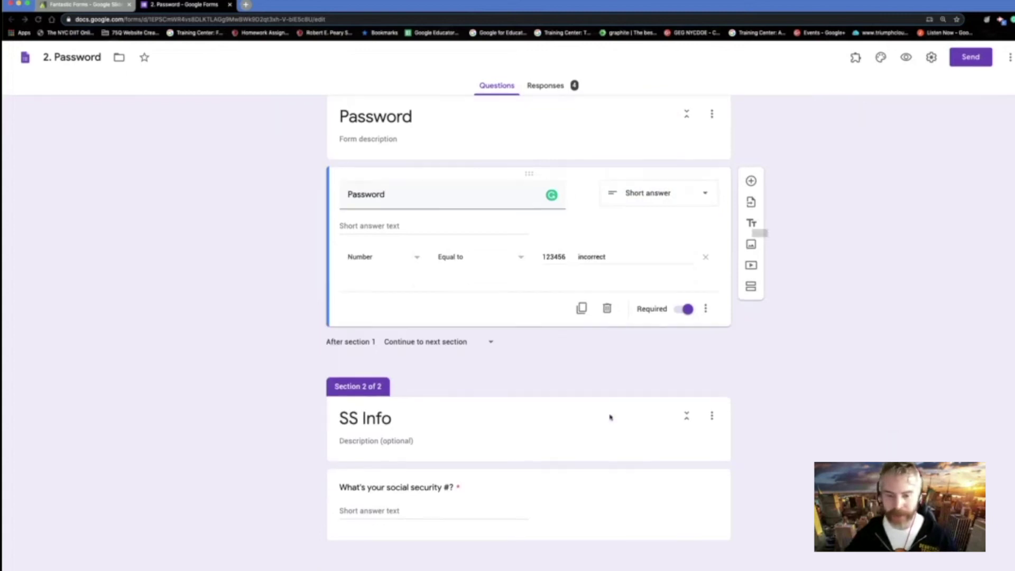
- Add an 'email' question below the social security question with Text > Email validation
click(688, 508)
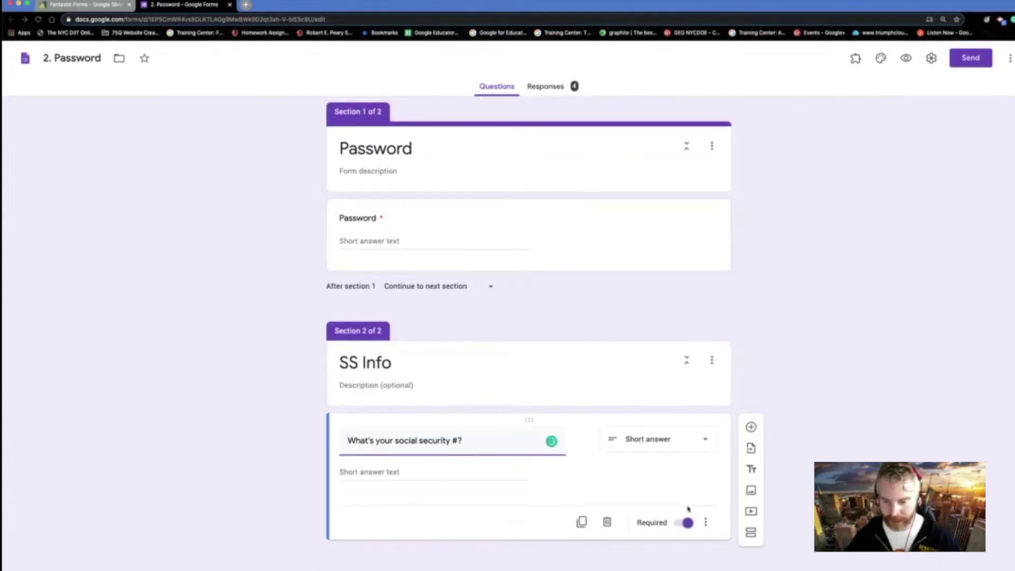
click(751, 427)
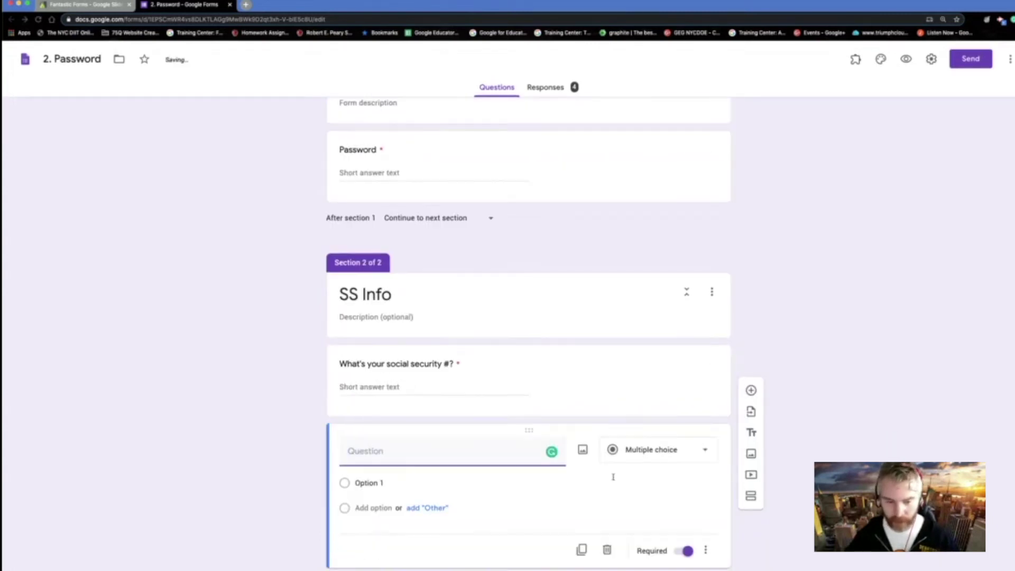
text(email)
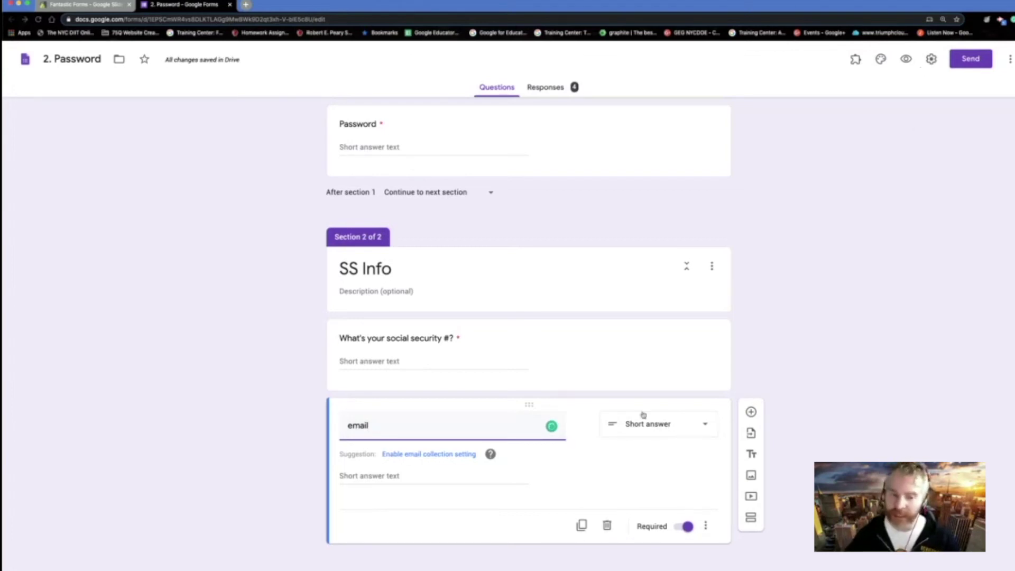
click(705, 525)
click(743, 550)
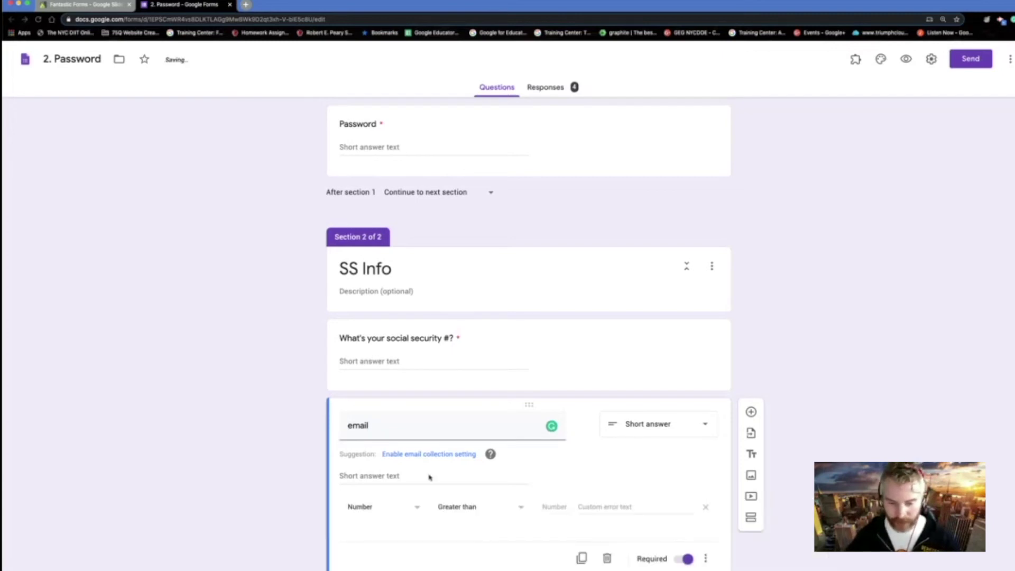
click(399, 470)
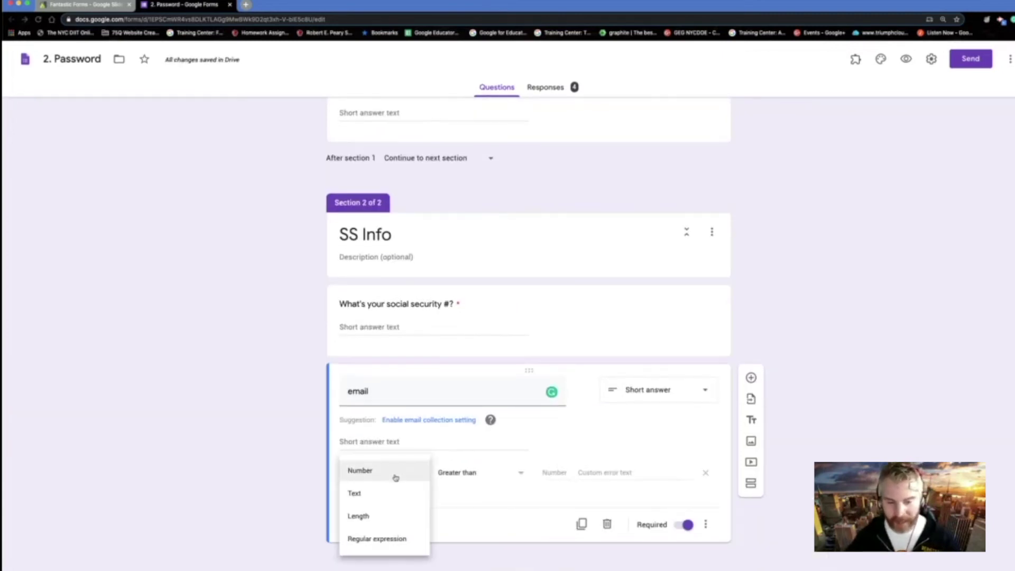
click(389, 501)
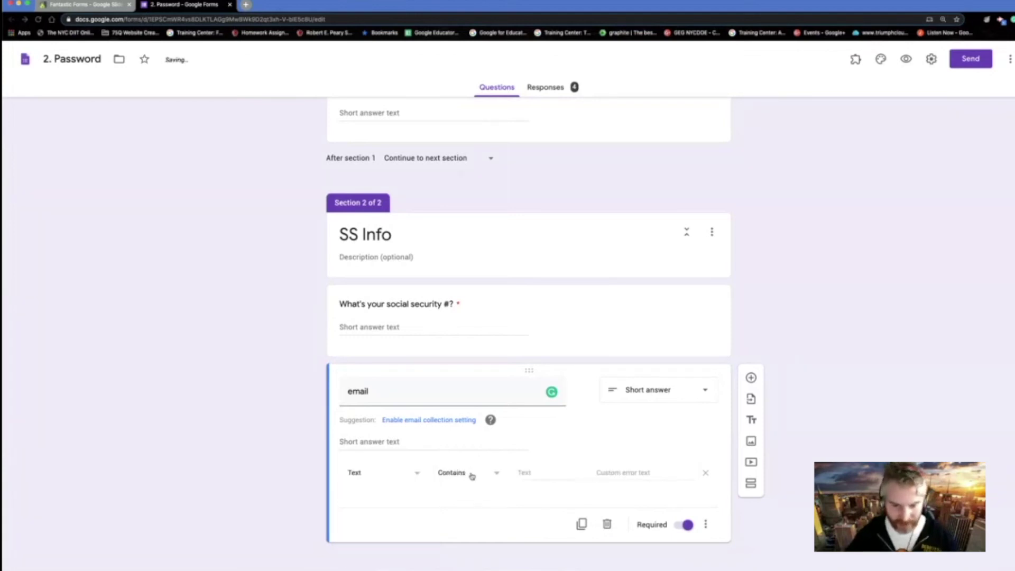
click(471, 475)
click(468, 518)
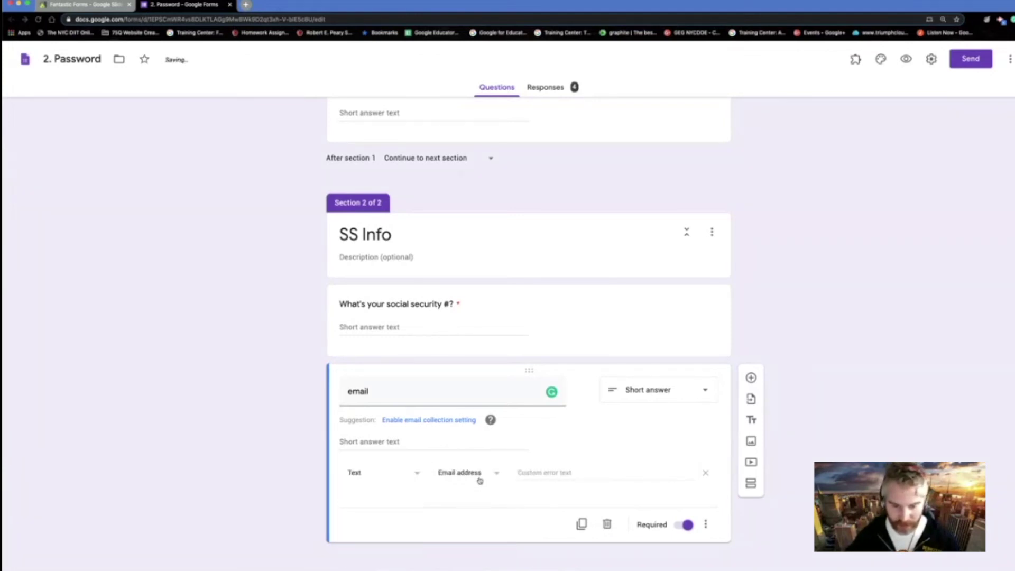
- Retitle it 'website', require a URL, with error text 'make it a valid URL'
double_click(354, 385)
text(we)
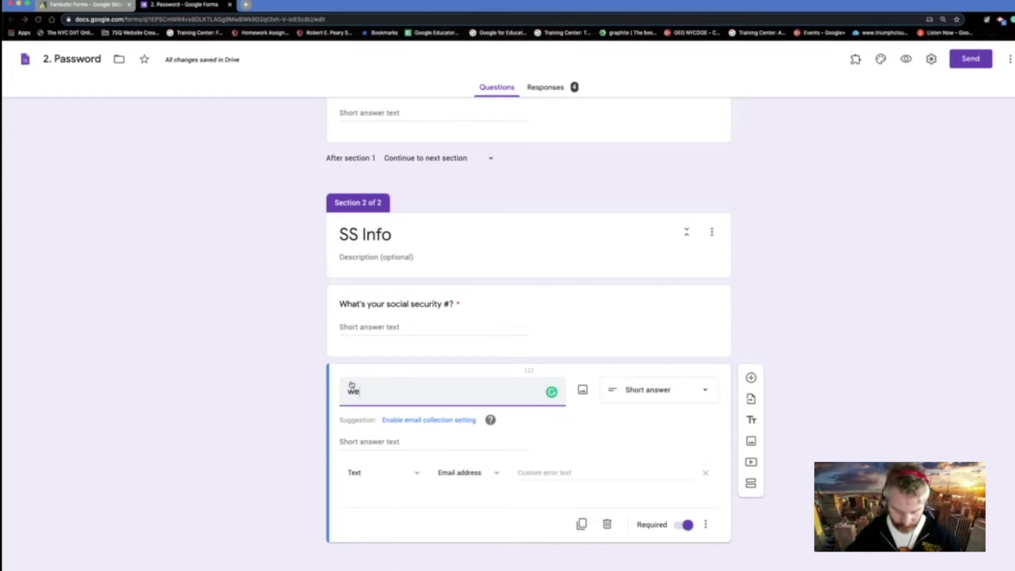
text(bsite)
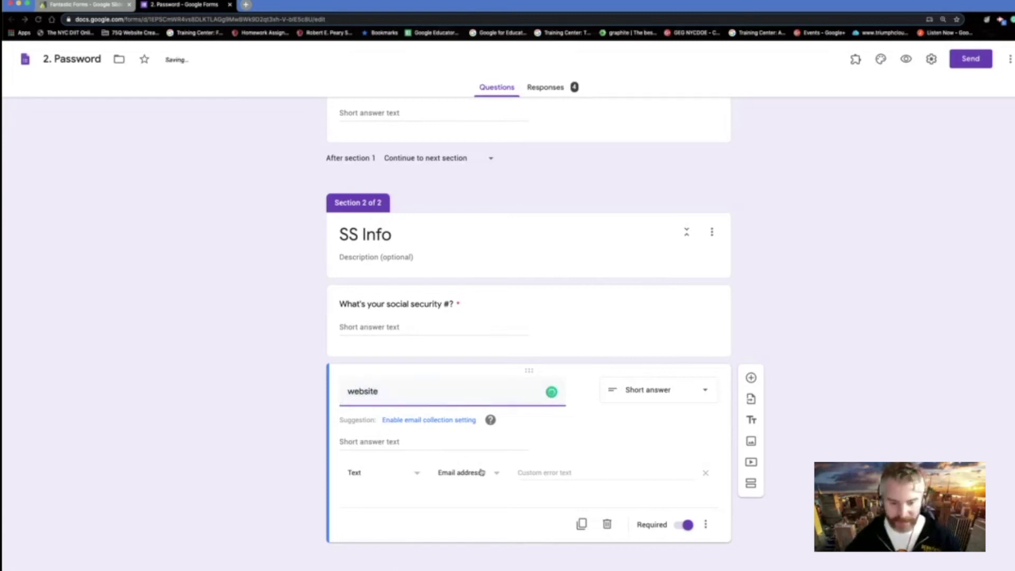
click(478, 473)
click(470, 500)
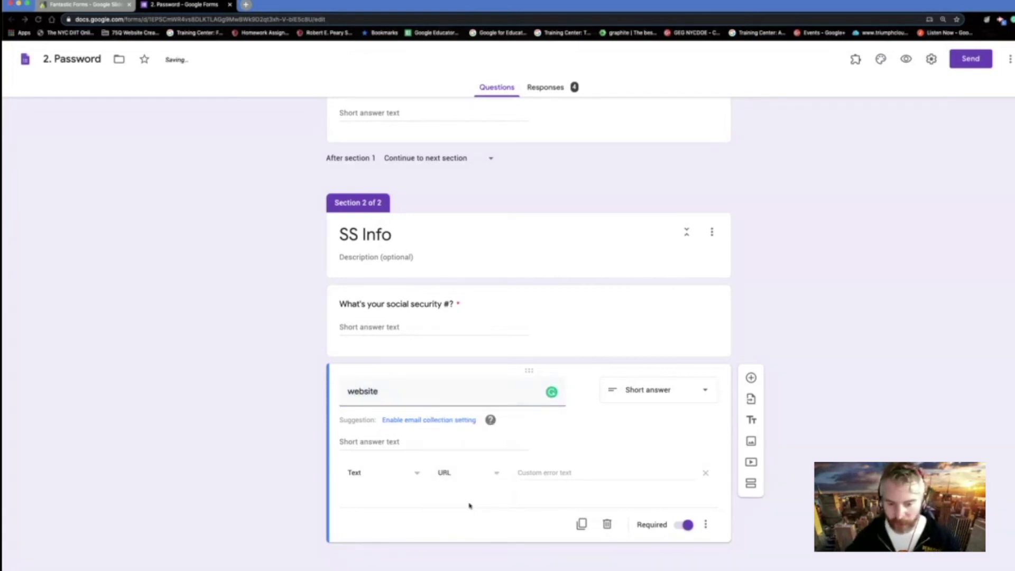
click(529, 473)
text(m)
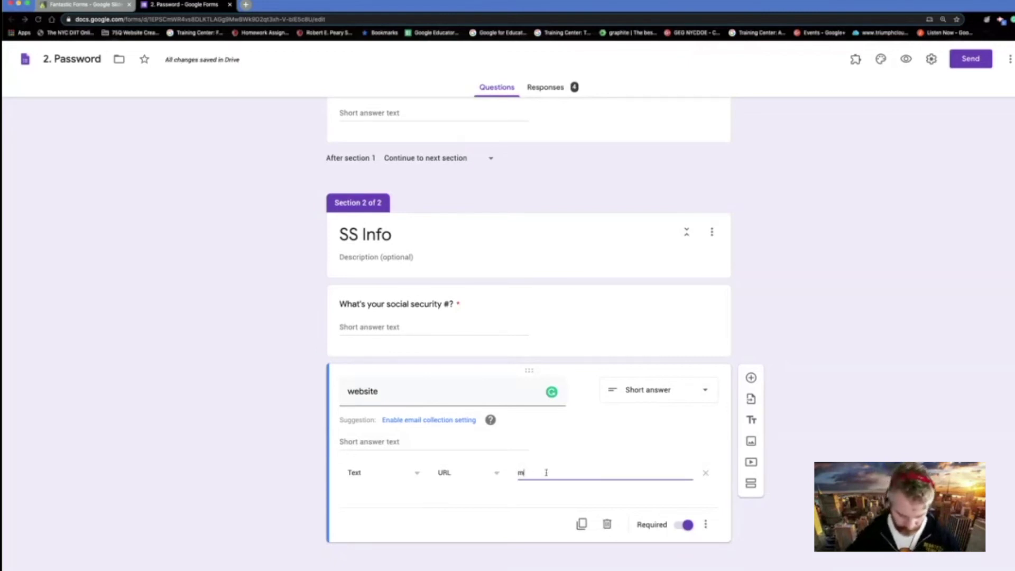
text(ake it a valid URL)
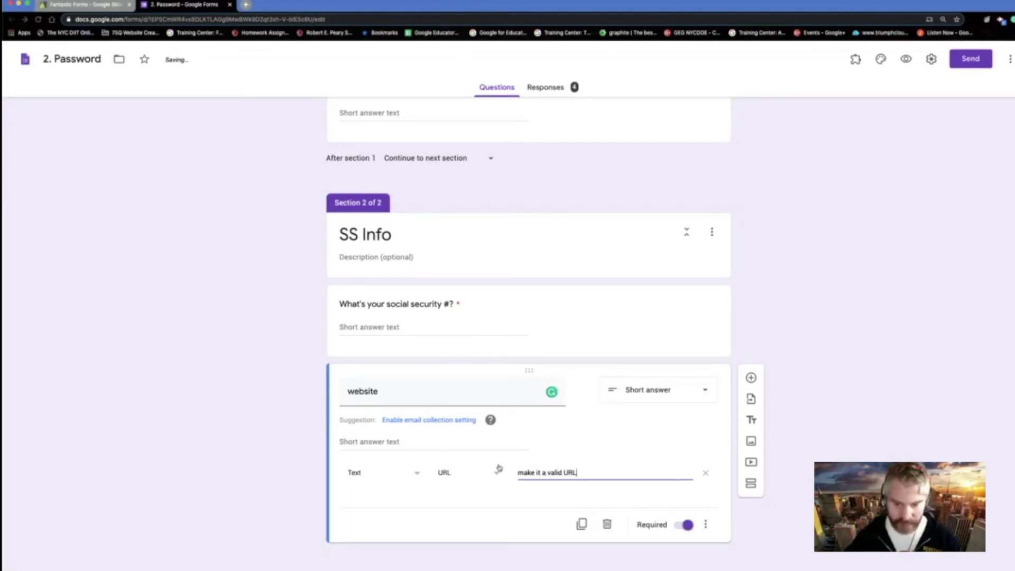
- Try Length (maximum character count), then Regular expression (Contains) validation on the website question
click(496, 474)
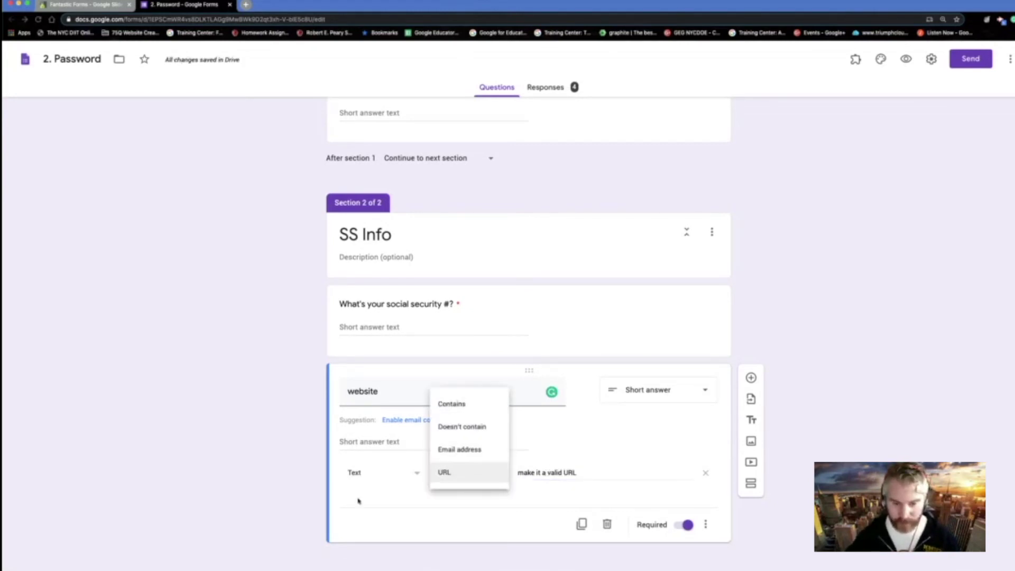
click(390, 479)
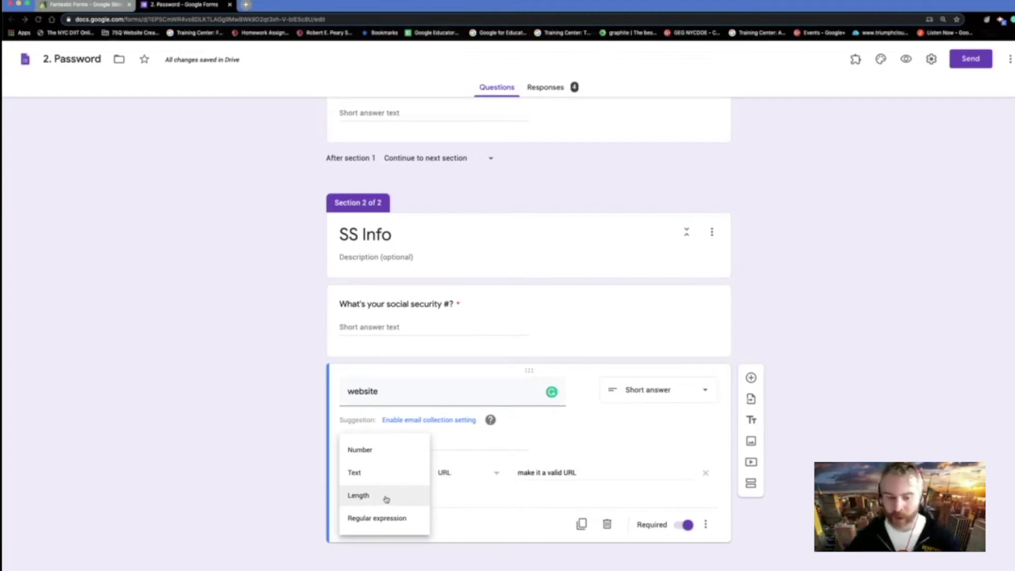
click(391, 494)
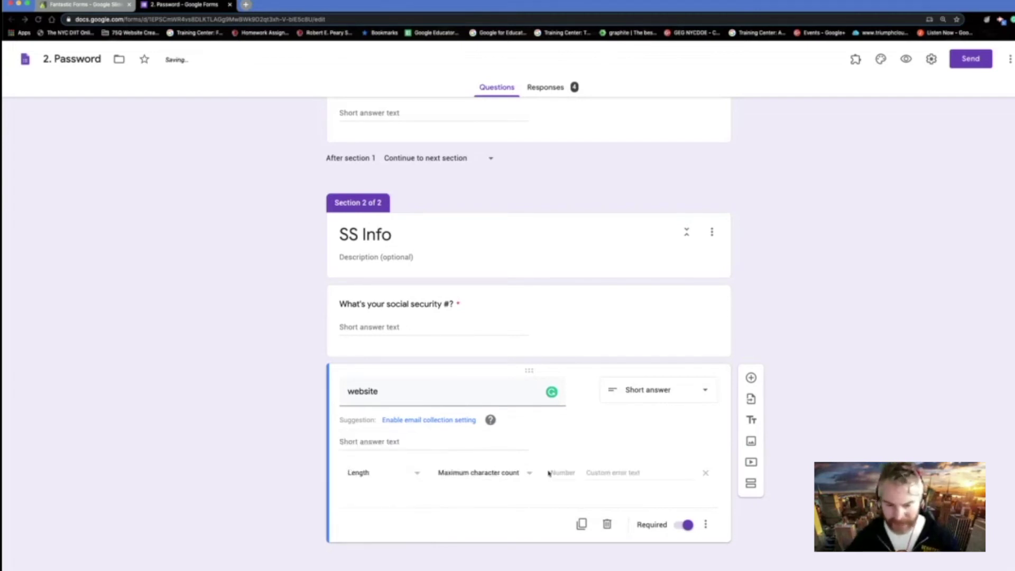
click(522, 474)
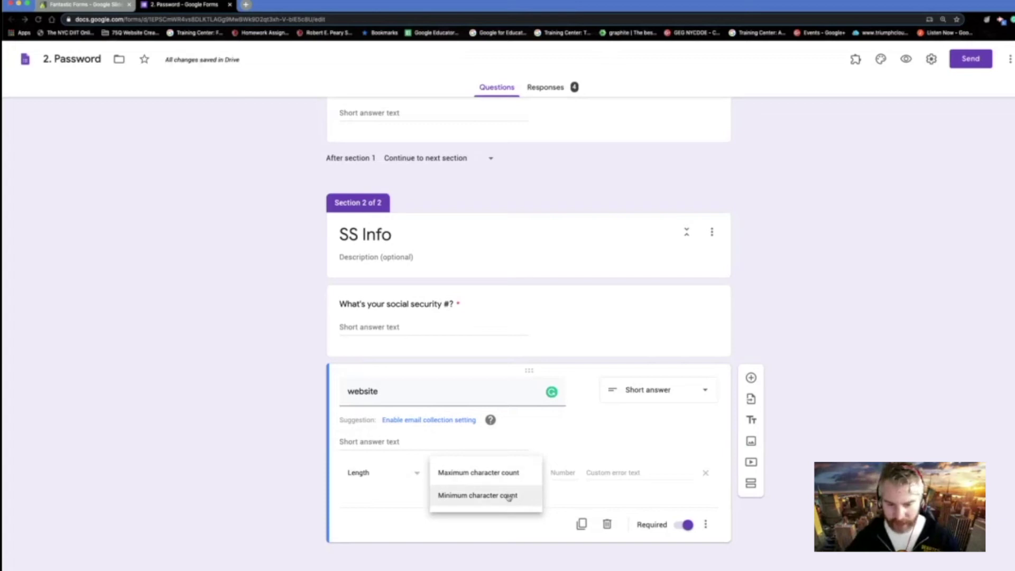
click(378, 481)
click(385, 476)
click(385, 496)
click(495, 476)
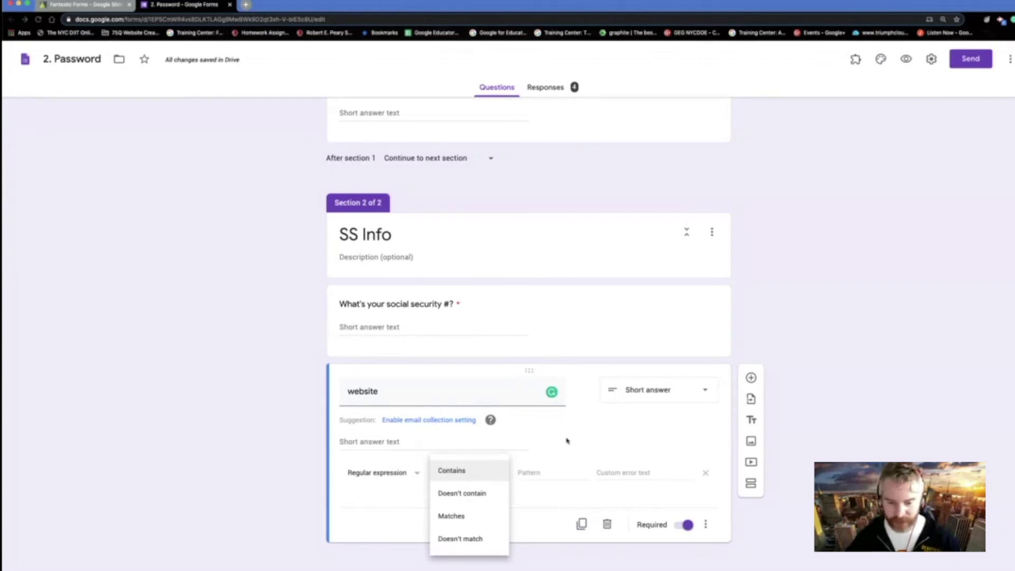
click(592, 439)
scroll(591, 440, up, 3)
click(471, 251)
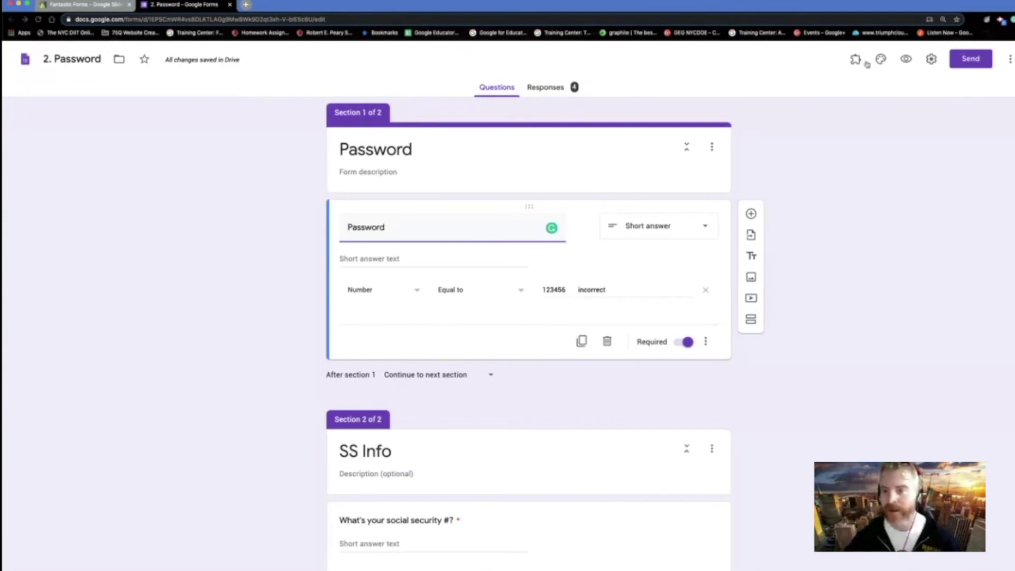
- In the form preview, enter the wrong password 1234 and see it rejected
scroll(627, 365, down, 2)
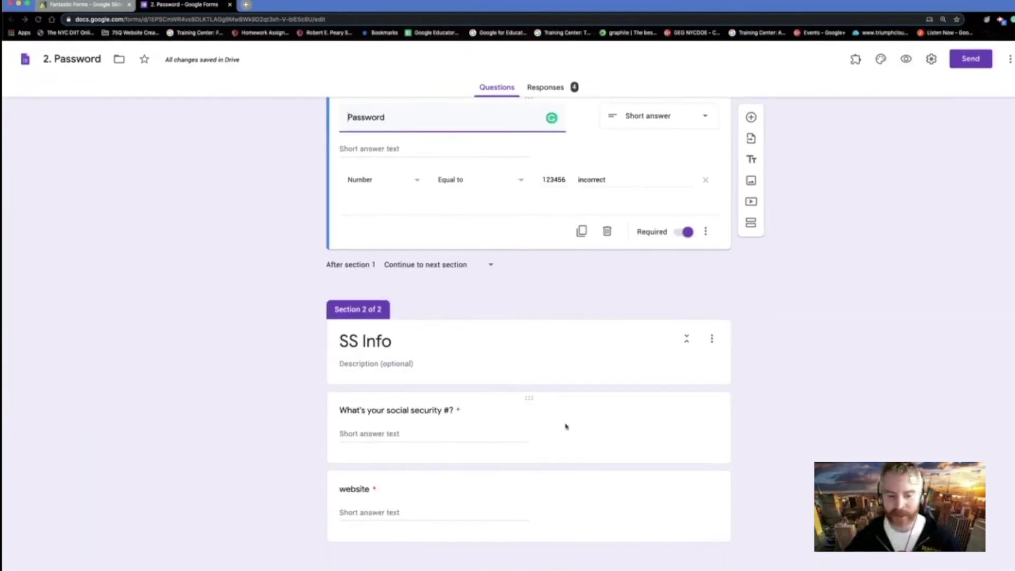
scroll(566, 426, up, 3)
click(907, 59)
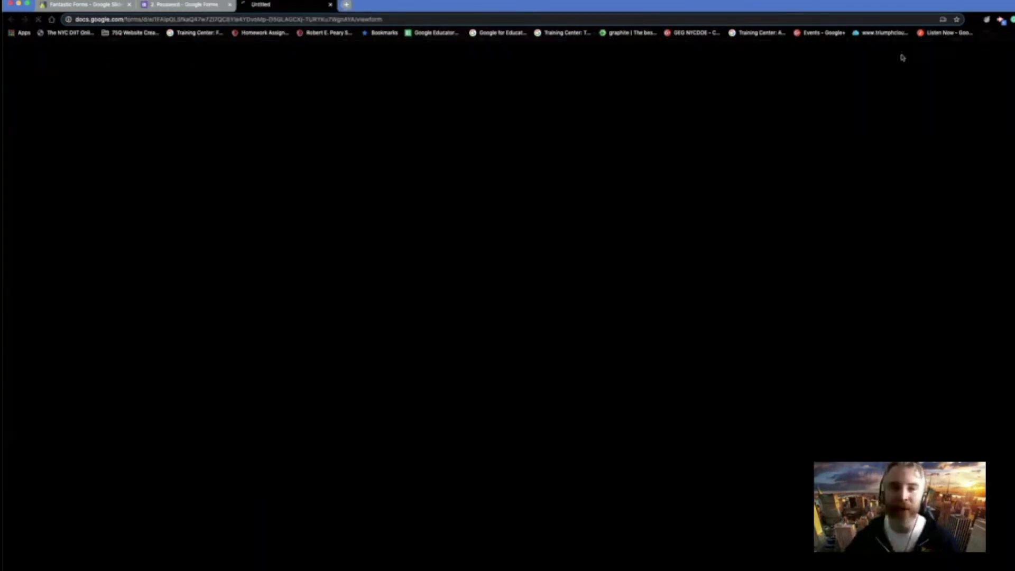
click(405, 165)
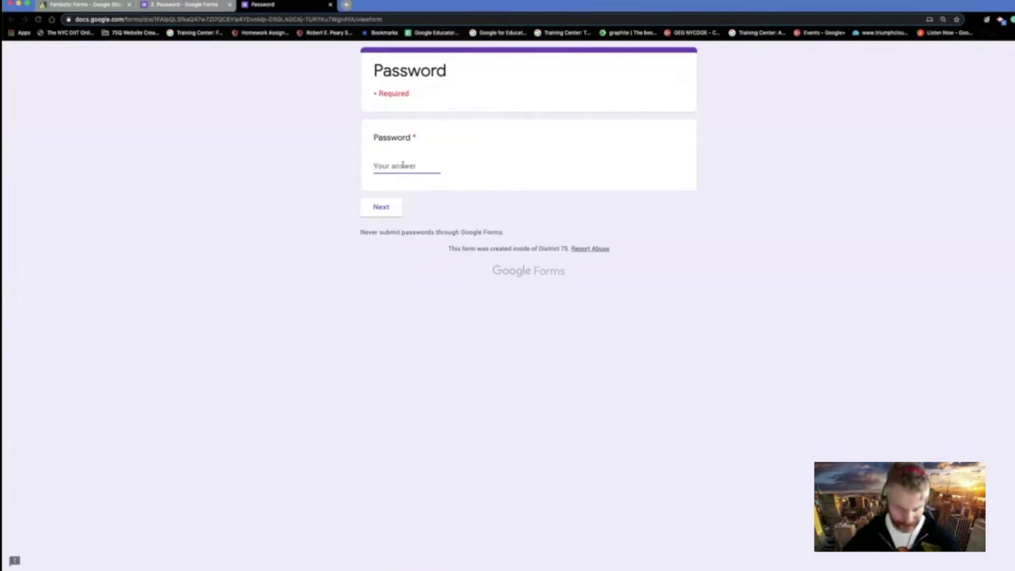
text(1234)
click(388, 224)
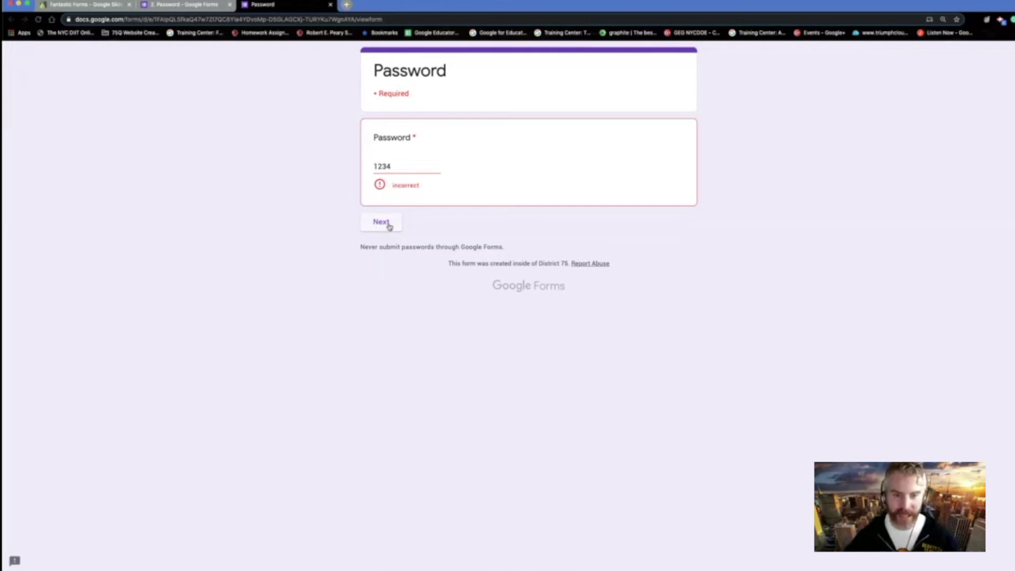
text(56)
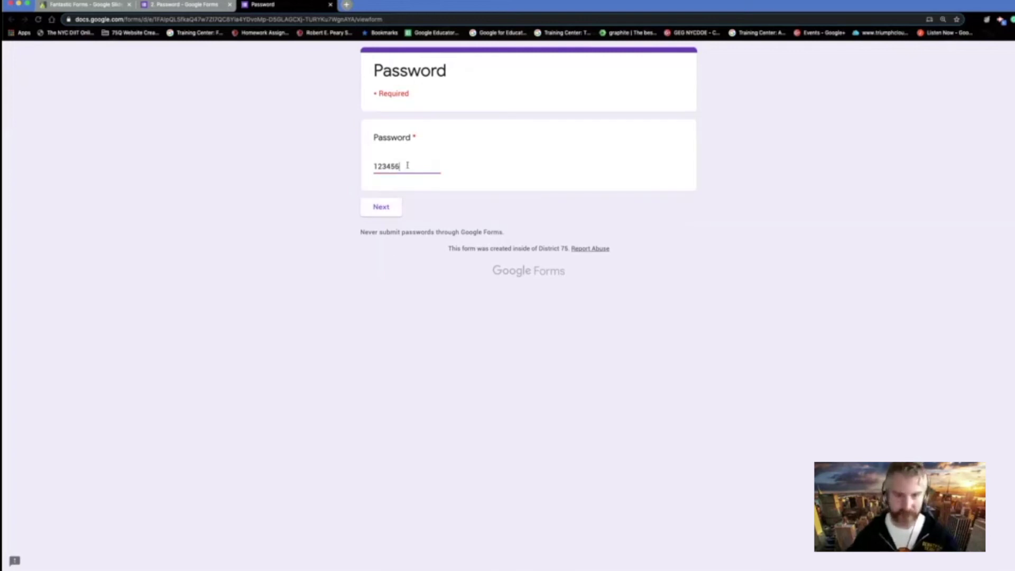
click(390, 207)
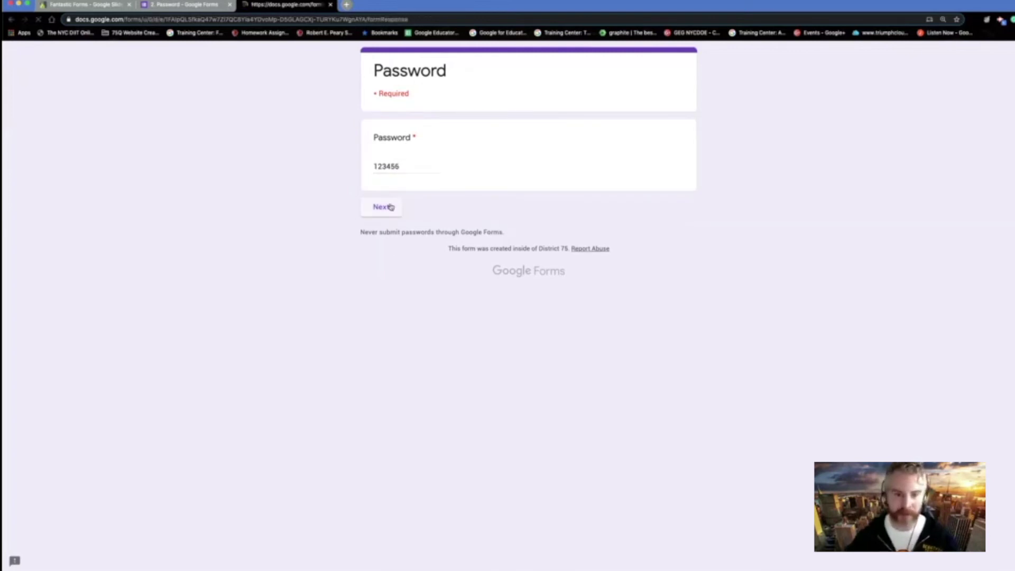
click(425, 192)
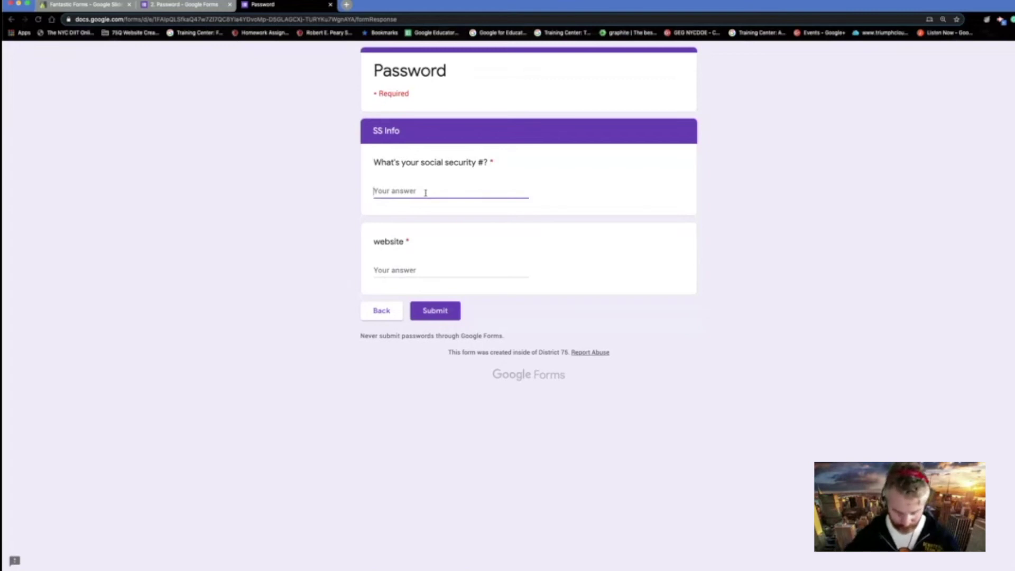
text(No th)
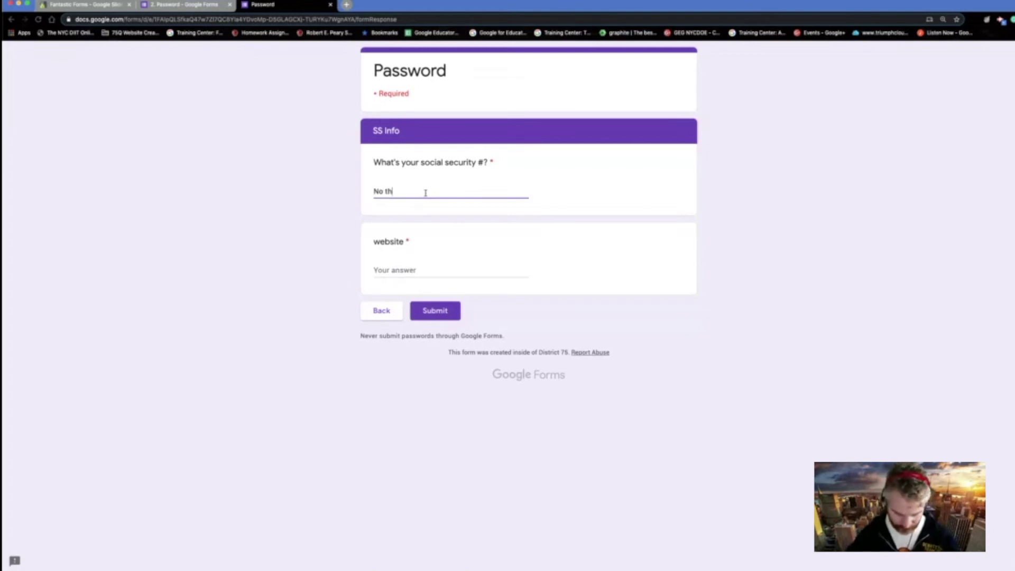
click(417, 268)
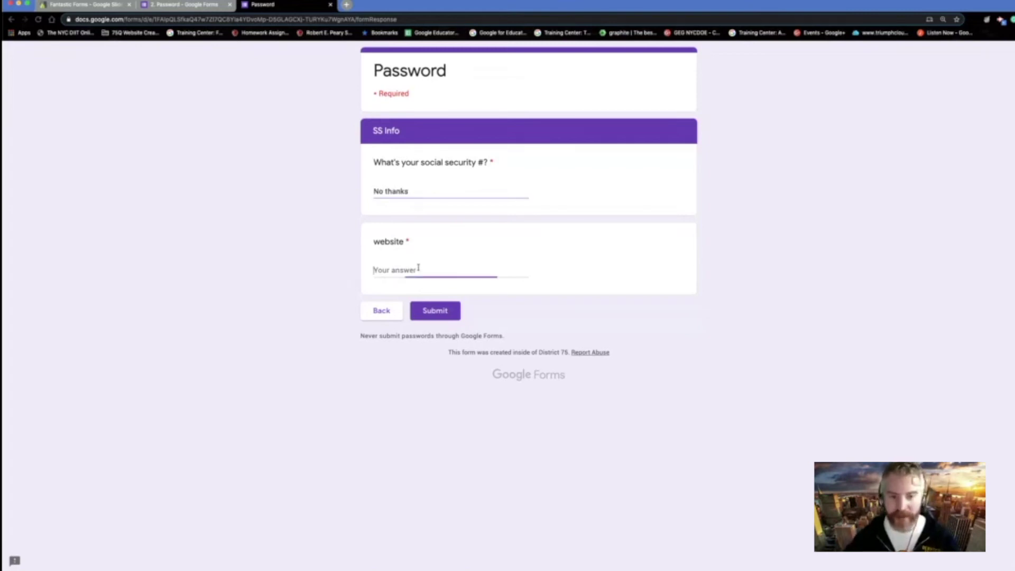
click(442, 192)
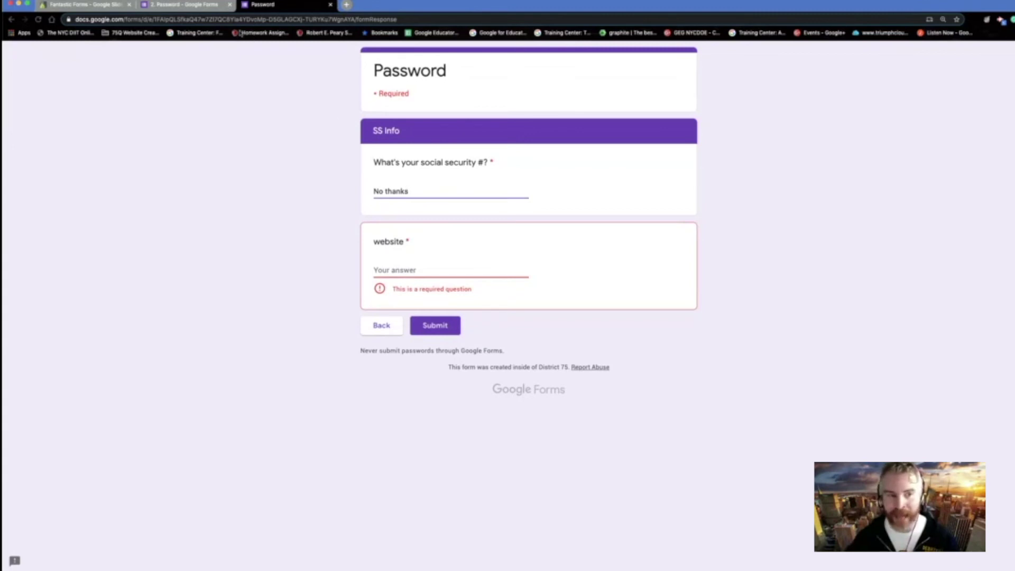
click(185, 5)
scroll(466, 402, down, 2)
click(442, 409)
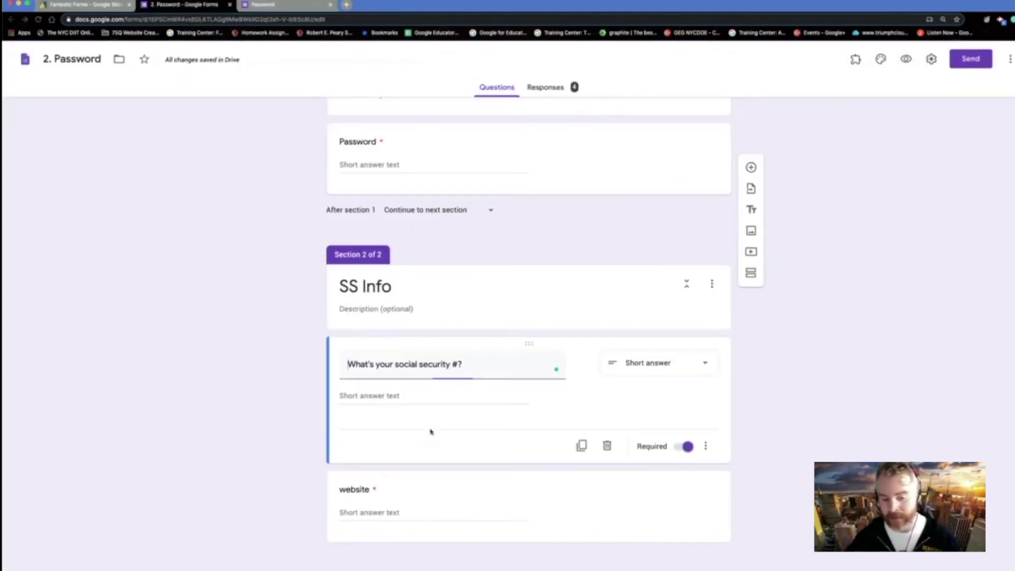
- Add Number > Whole number response validation to the social security question
click(705, 445)
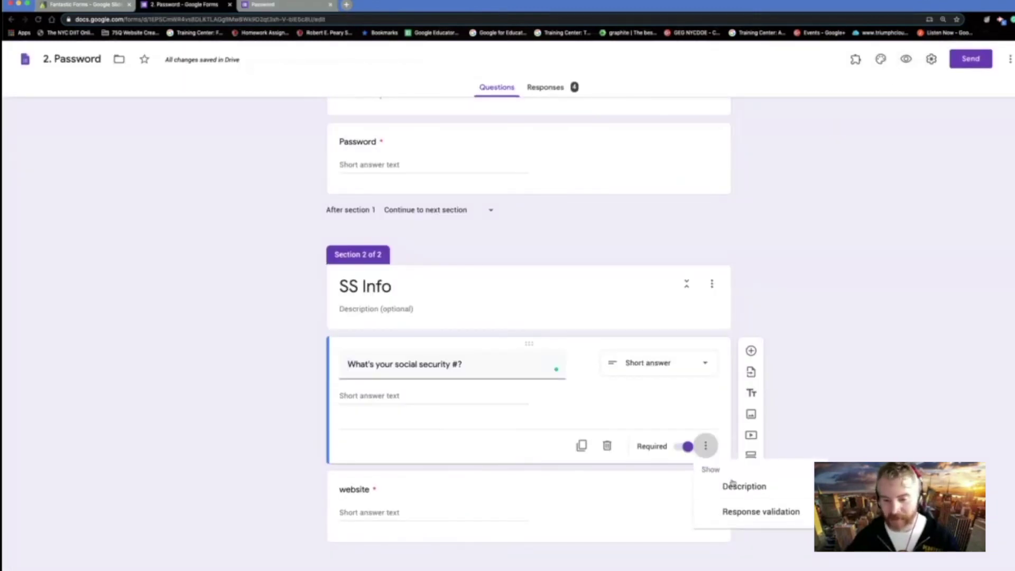
click(753, 510)
click(474, 428)
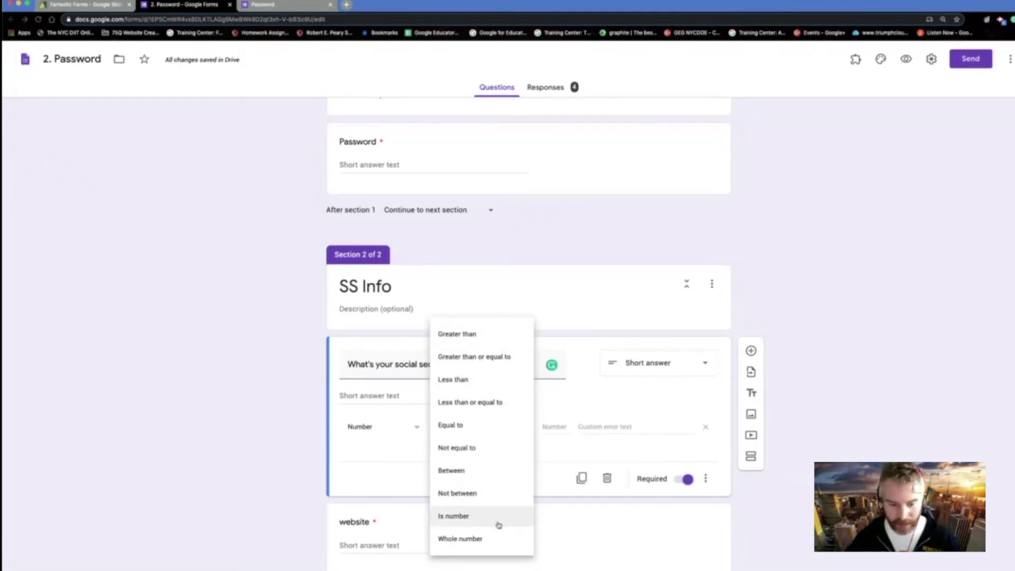
click(495, 539)
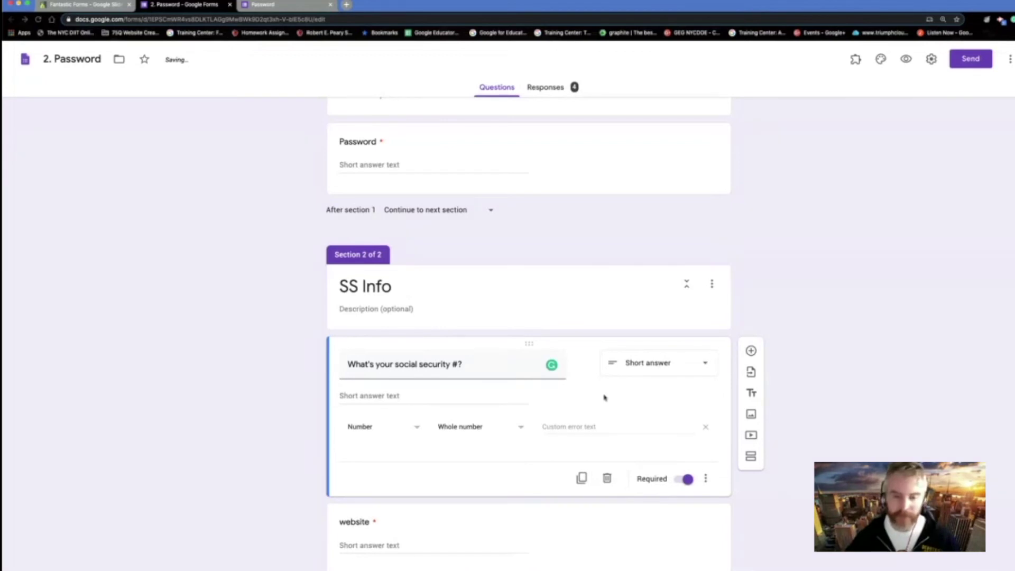
scroll(606, 397, up, 2)
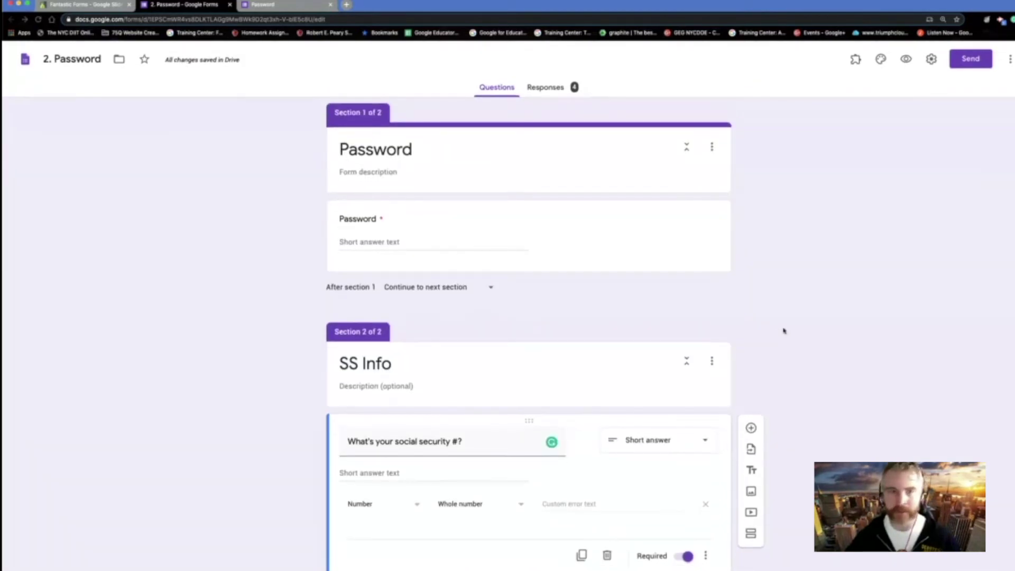
click(275, 4)
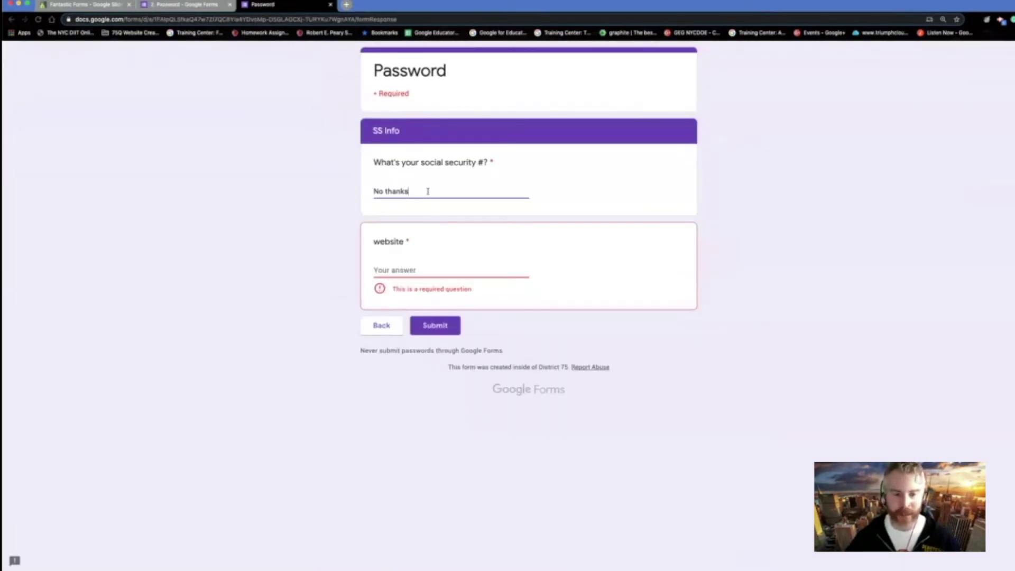
- Enter 'wewef' as the preview website answer, go Back, then close the preview and editor tabs
click(435, 267)
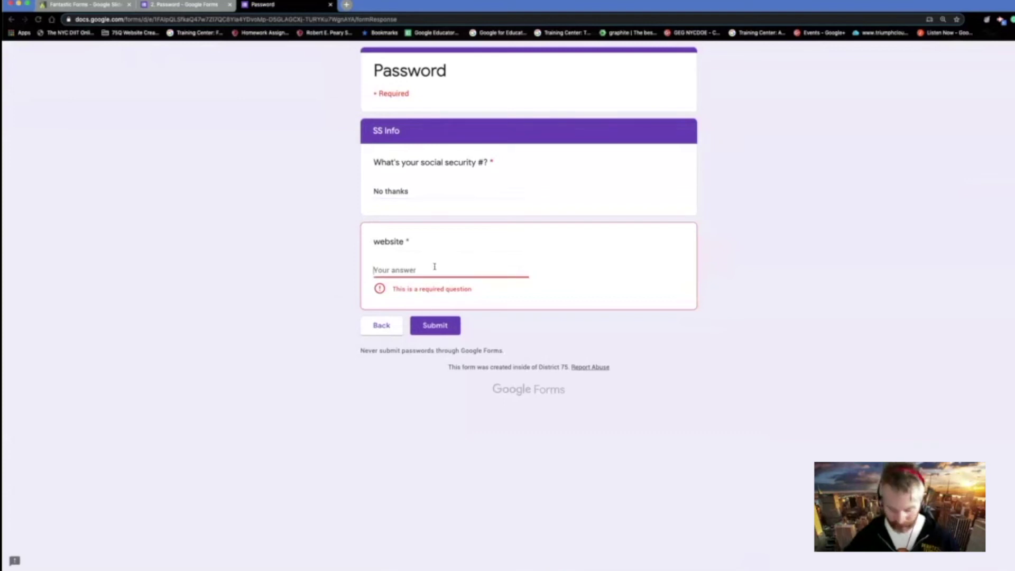
text(we)
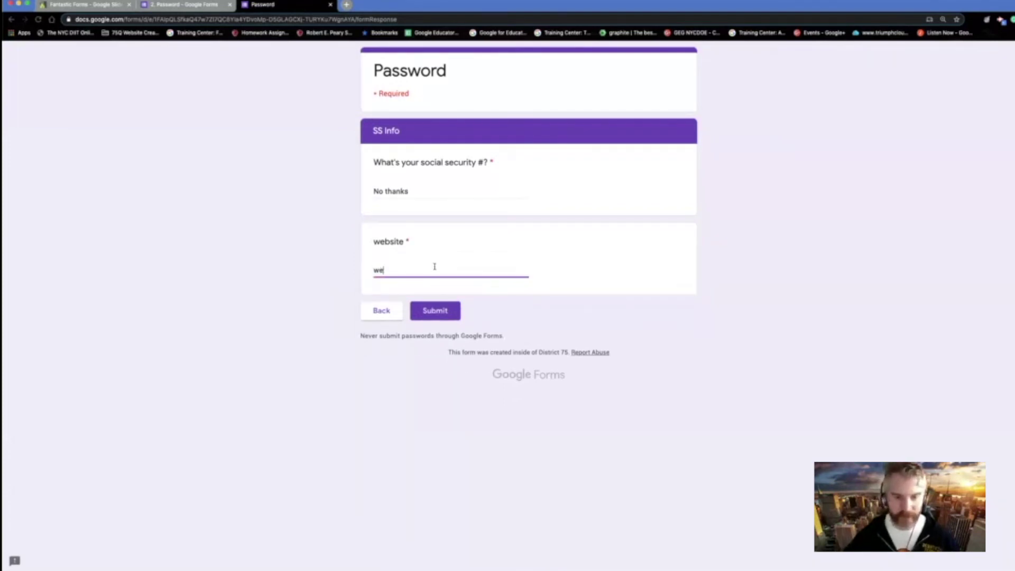
text(wef)
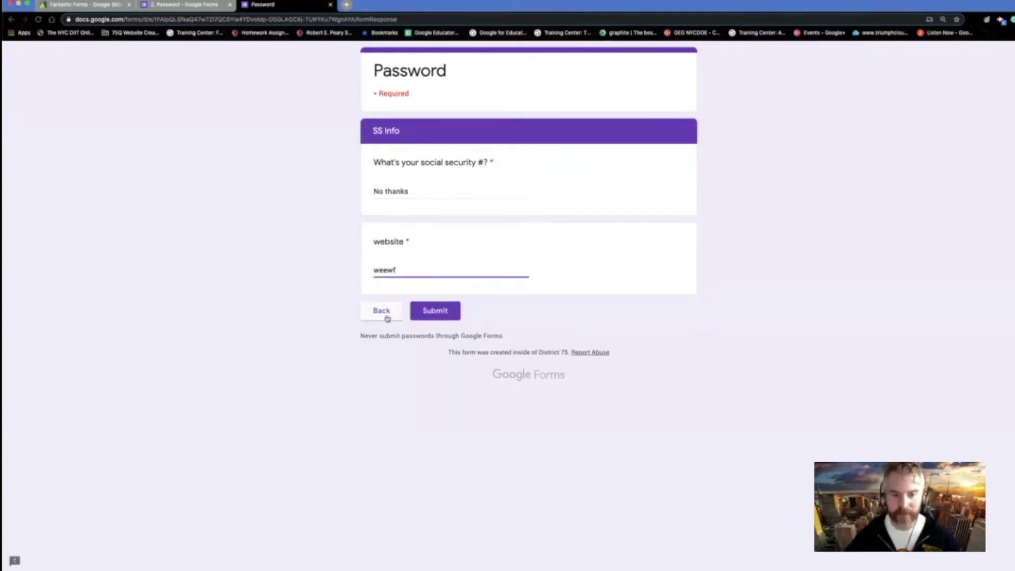
click(384, 313)
click(330, 5)
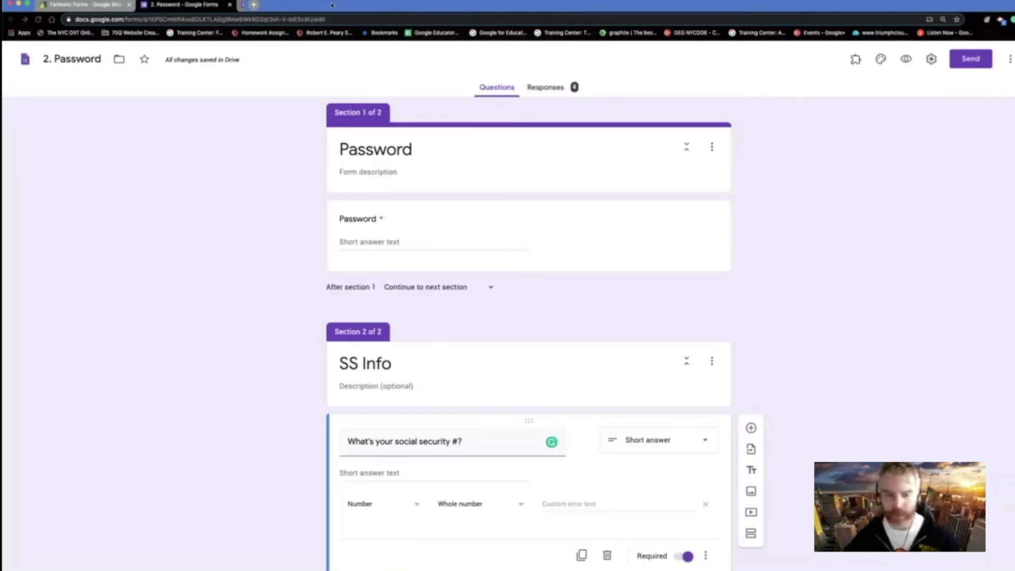
key(super+w)
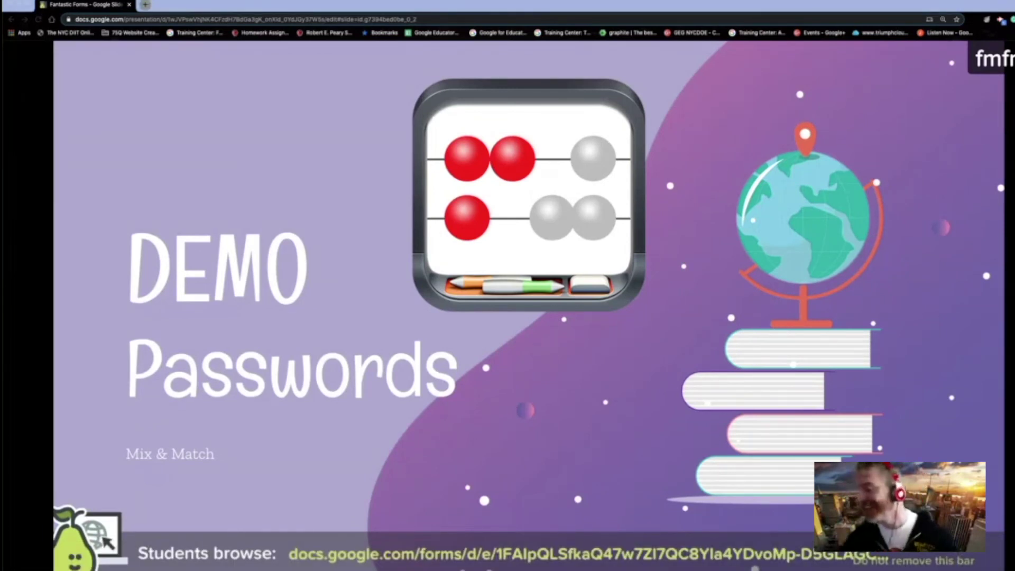
- Advance the slideshow to the DEMO Certificates slide (slide 32)
key(Right)
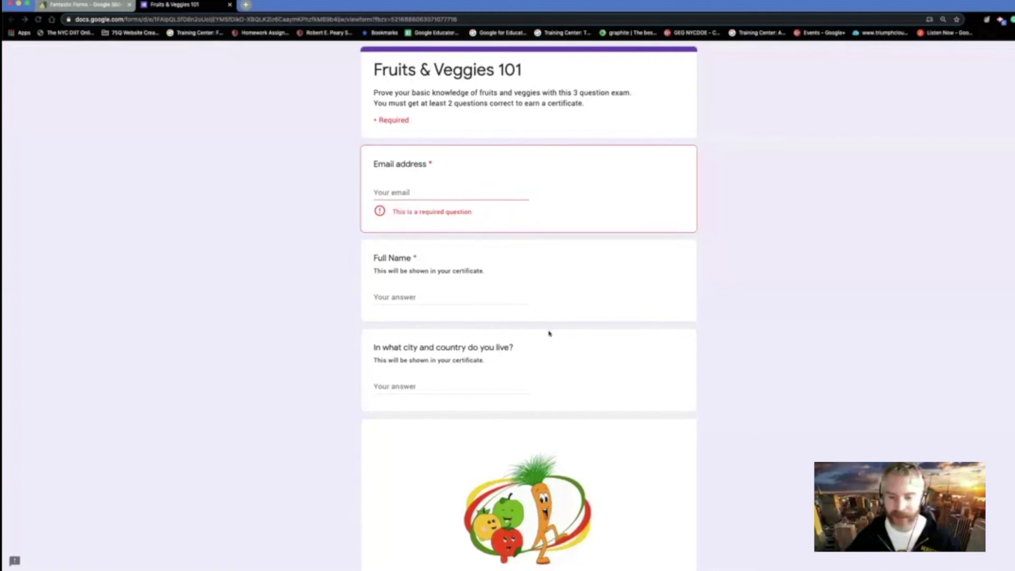
- Scroll through the Fruits & Veggies 101 quiz's three scored questions down to Submit
scroll(548, 333, down, 10)
scroll(549, 333, up, 8)
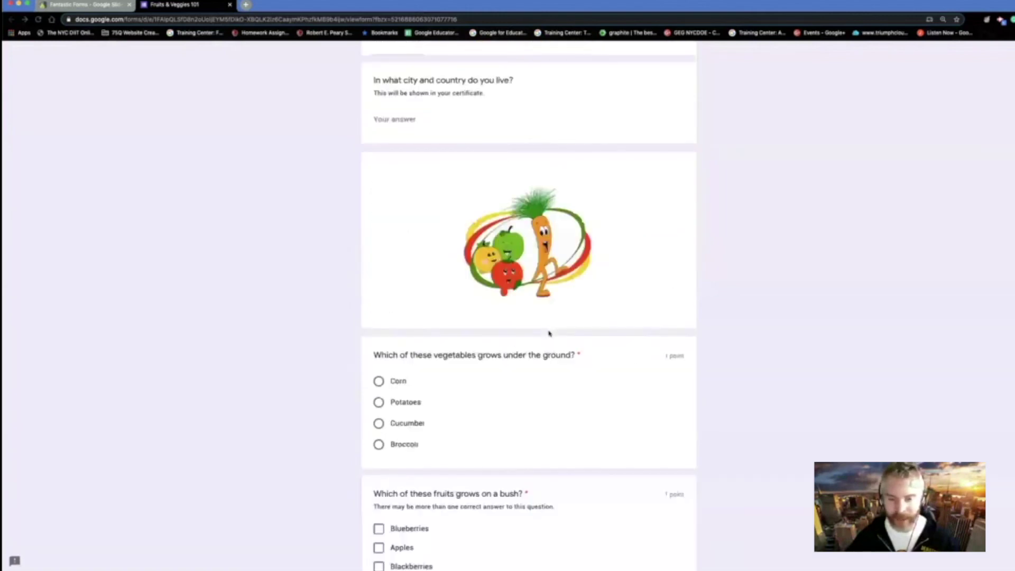
scroll(549, 333, up, 4)
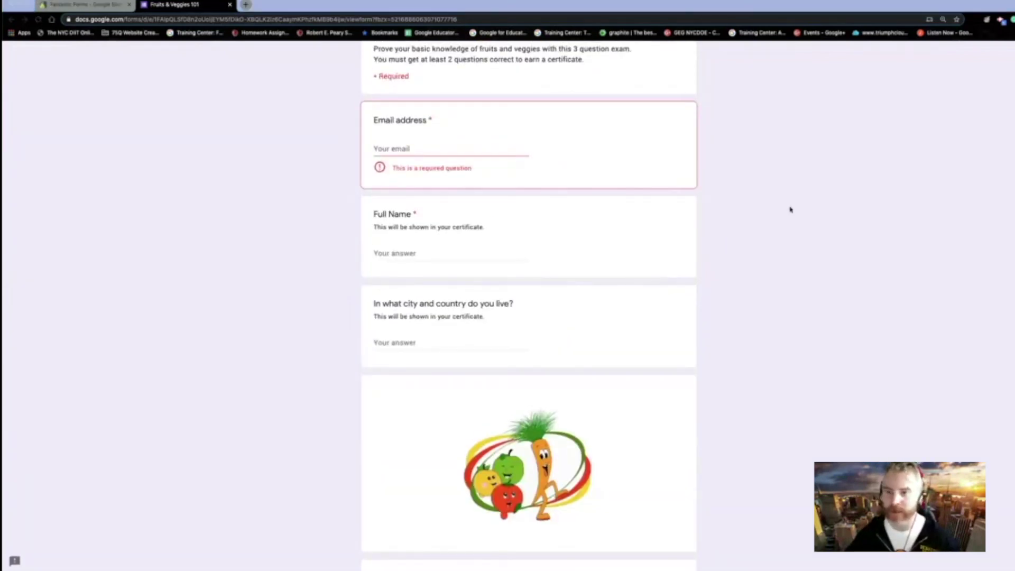
scroll(790, 210, up, 2)
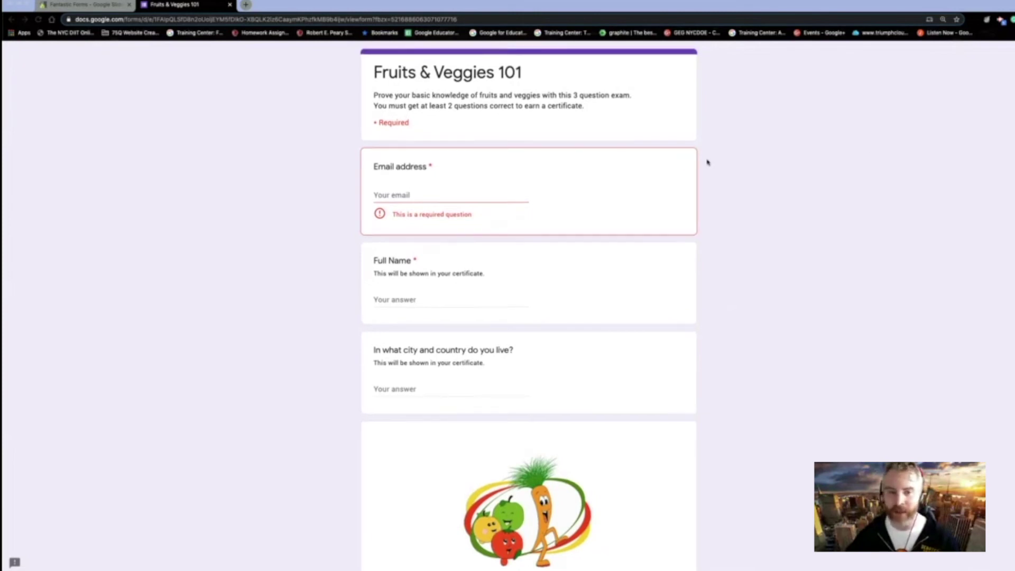
scroll(455, 193, down, 2)
scroll(456, 194, down, 1)
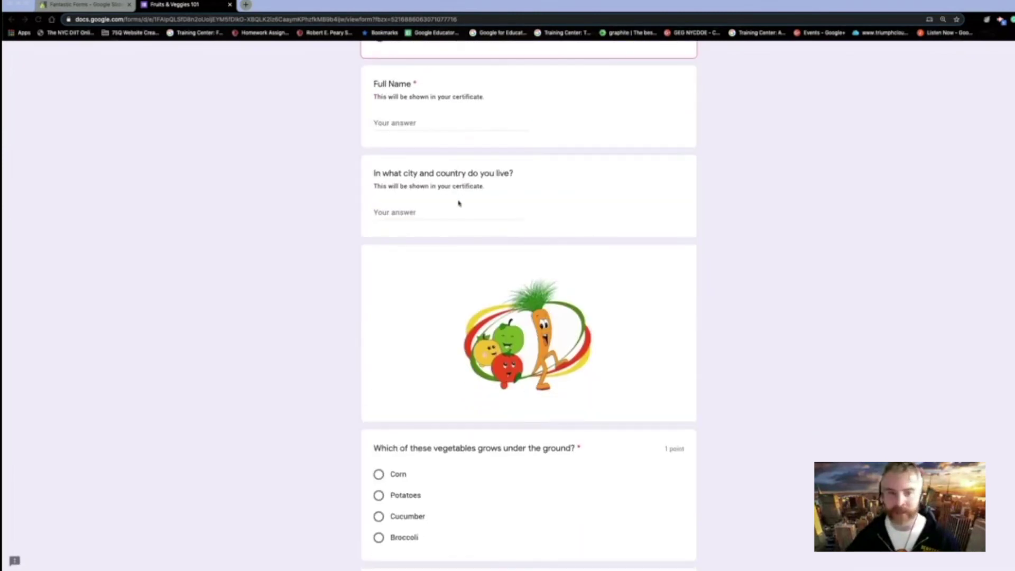
scroll(457, 201, up, 2)
click(442, 238)
scroll(442, 238, down, 4)
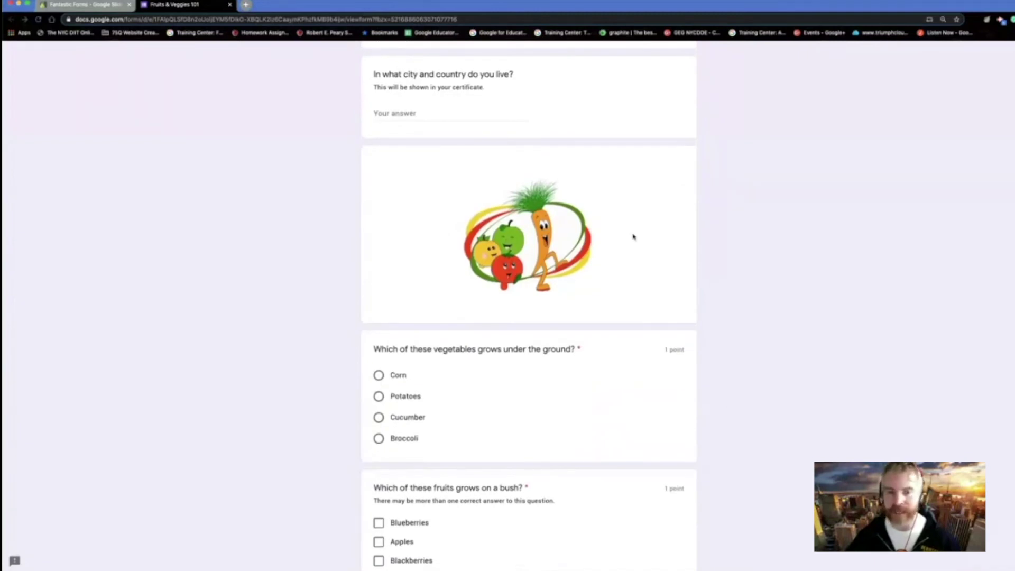
scroll(630, 229, up, 6)
scroll(639, 349, down, 12)
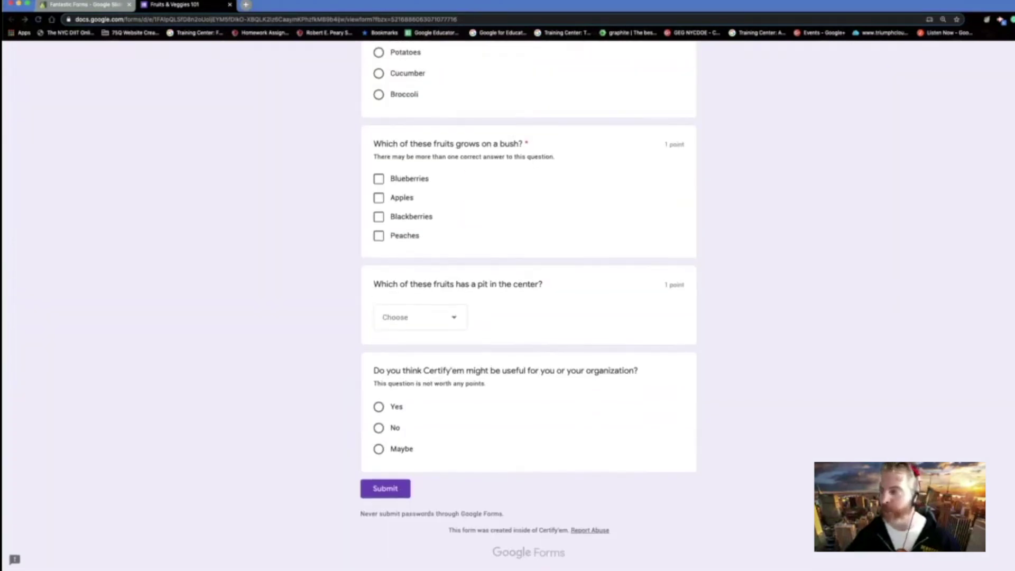